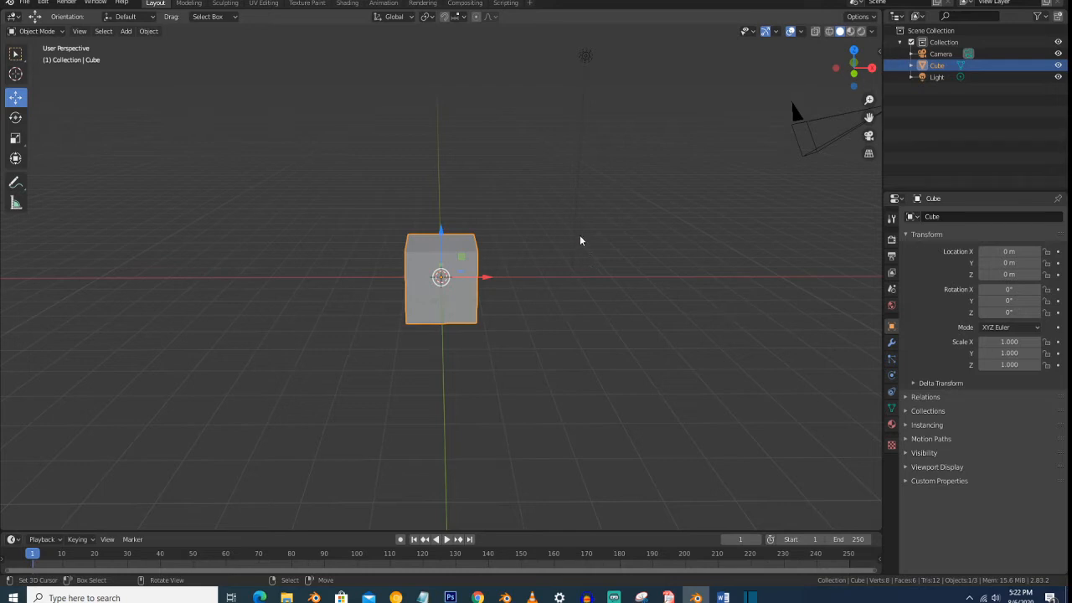
- Delete the default cube from the scene
mouse_move(505, 199)
middle_down()
mouse_move(503, 179)
mouse_move(499, 188)
middle_up()
scroll(499, 188, down, 2)
key(x)
click(500, 192)
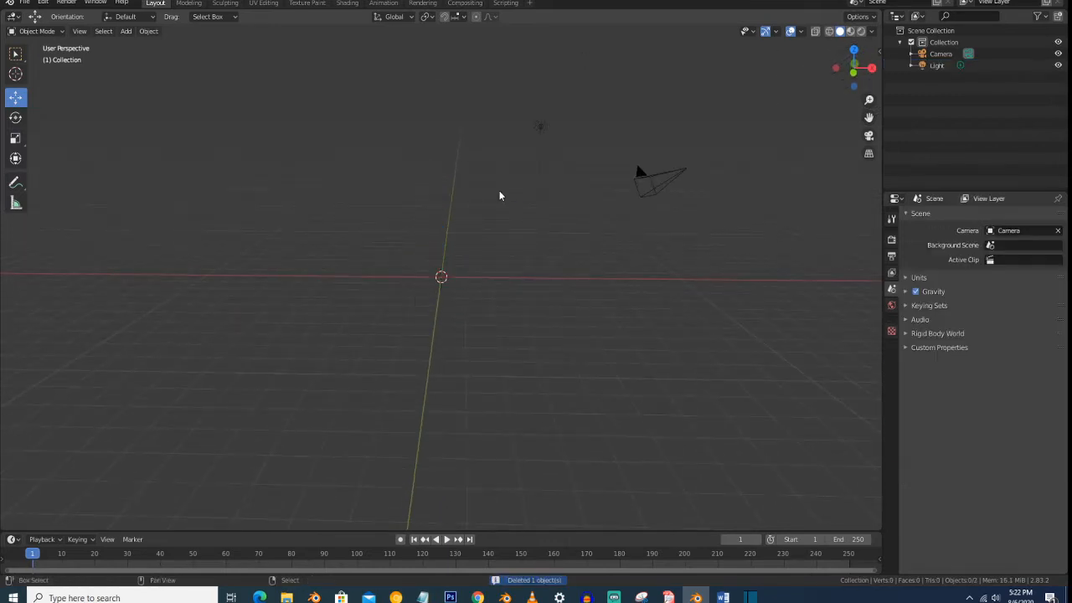
- Add a UV sphere and raise it along the Z axis so it sits above the grid floor
key(shift+a)
mouse_move(500, 194)
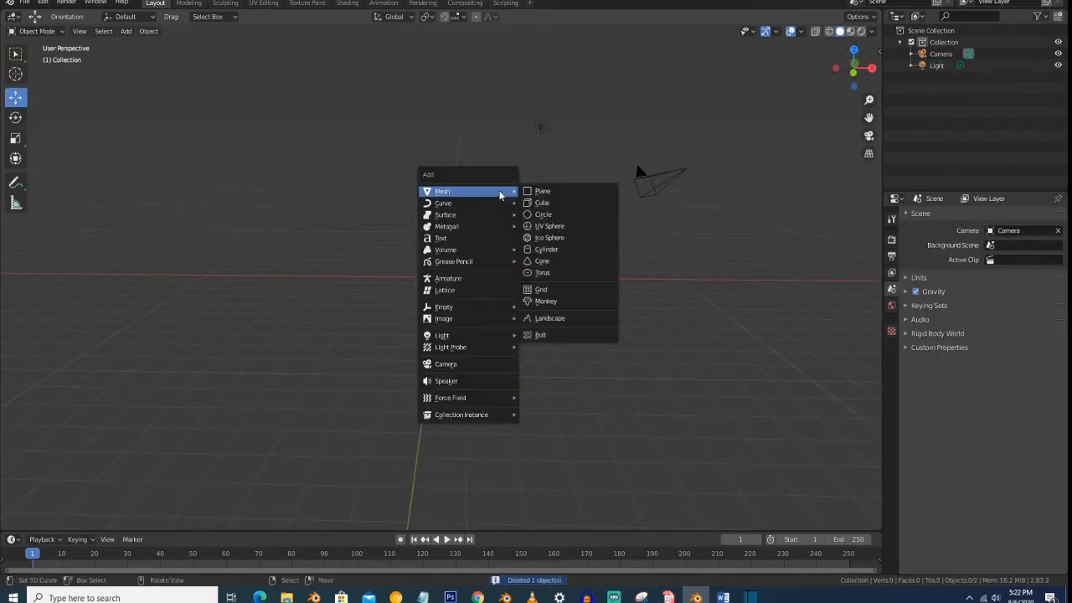
click(546, 230)
drag(442, 230, 441, 208)
- Add an emitter particle system to the sphere and play the animation to preview the falling particles
click(892, 358)
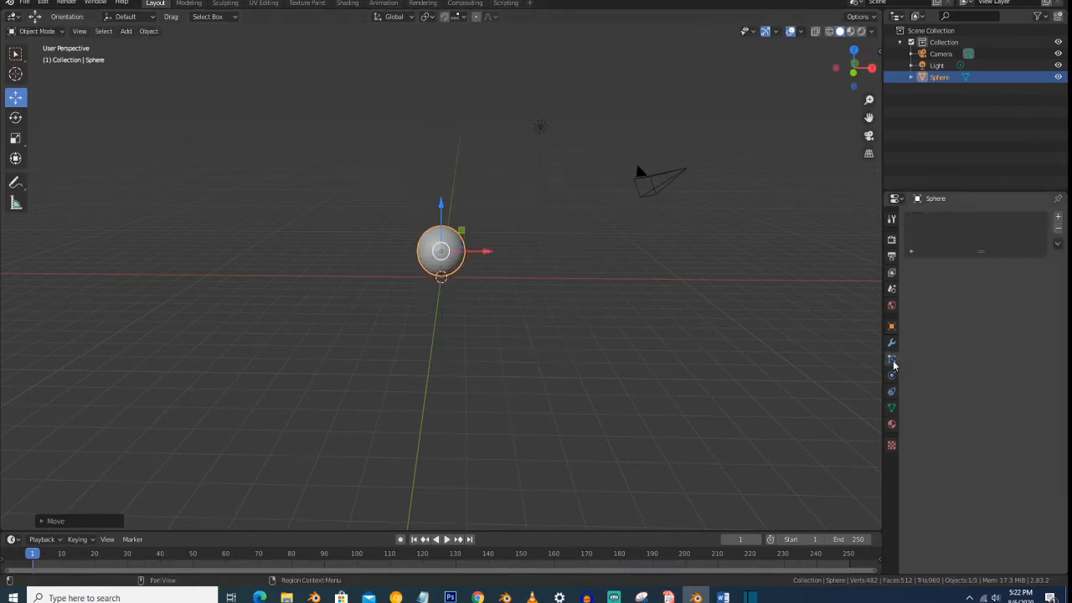
click(1058, 218)
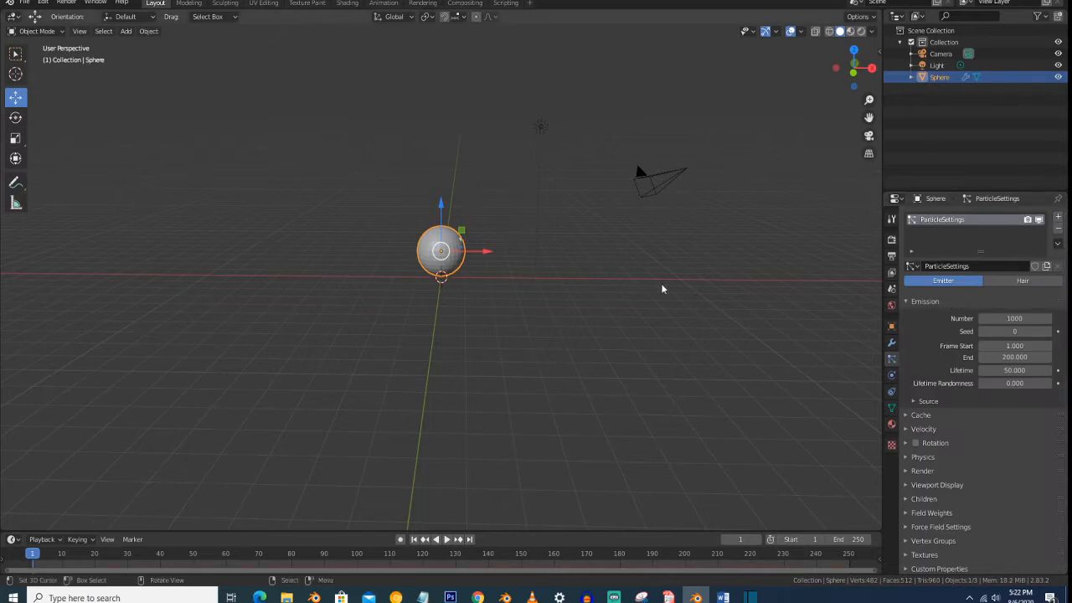
key(space)
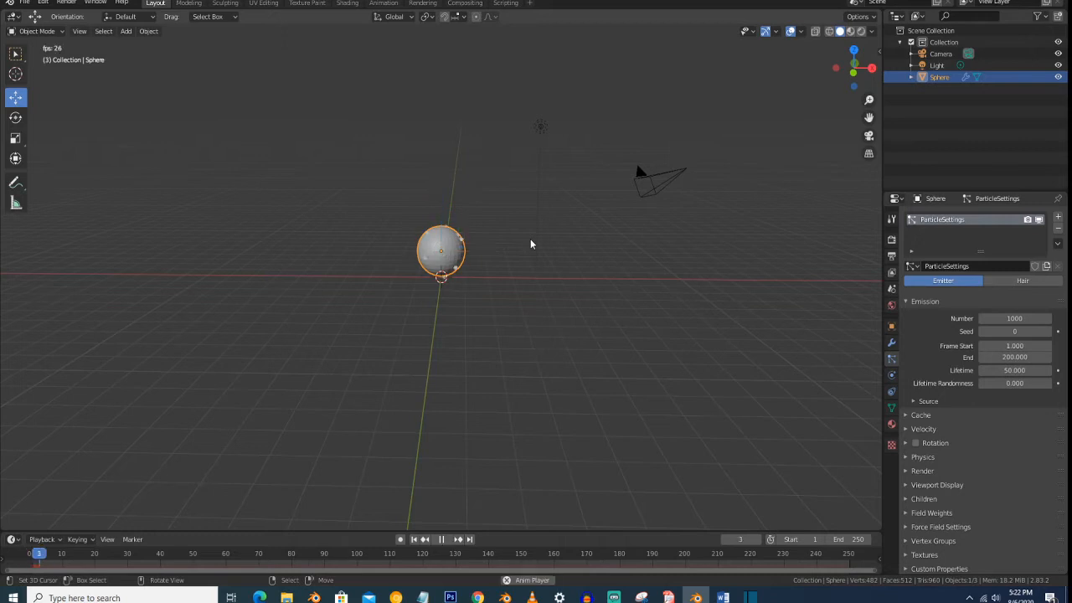
scroll(531, 244, up, 3)
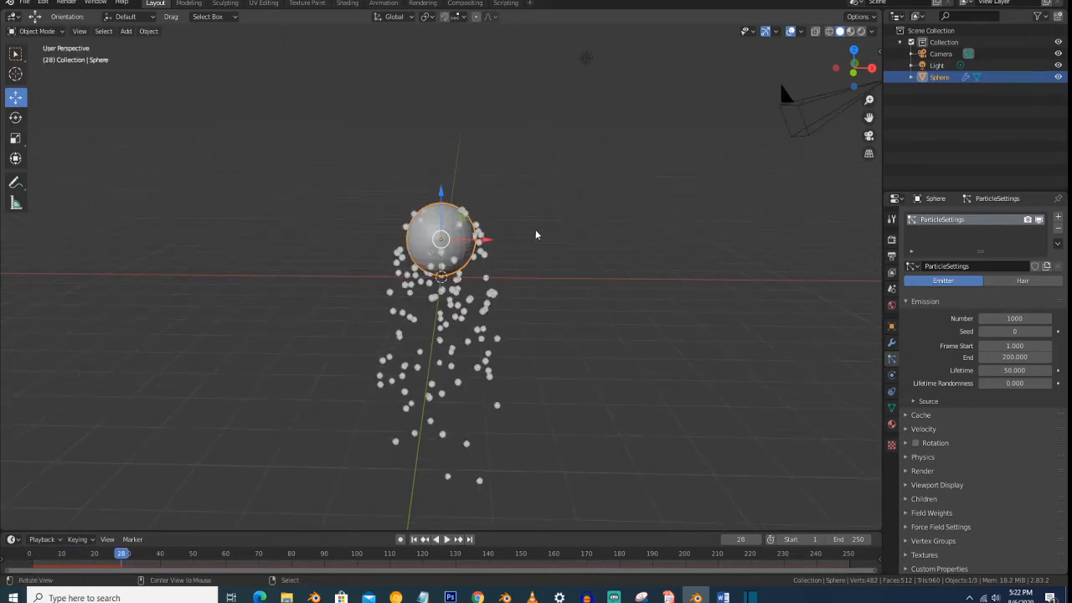
middle_drag(535, 230, 535, 224)
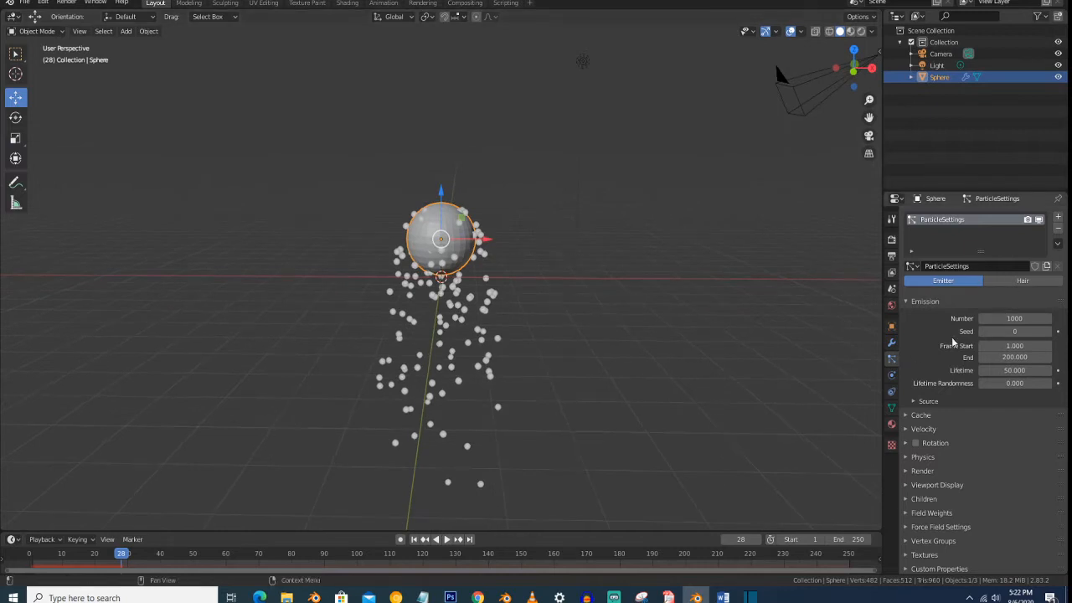
- Set the emission number to 5000 and replay the particle animation from the first frame
click(1014, 318)
text(5000)
key(Return)
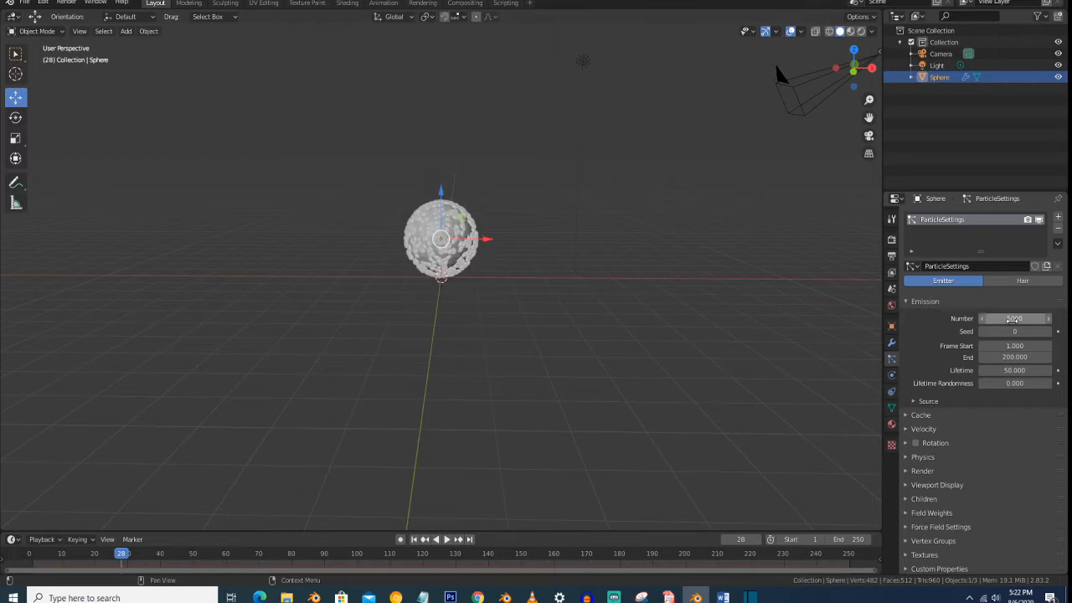
click(414, 539)
key(space)
key(space)
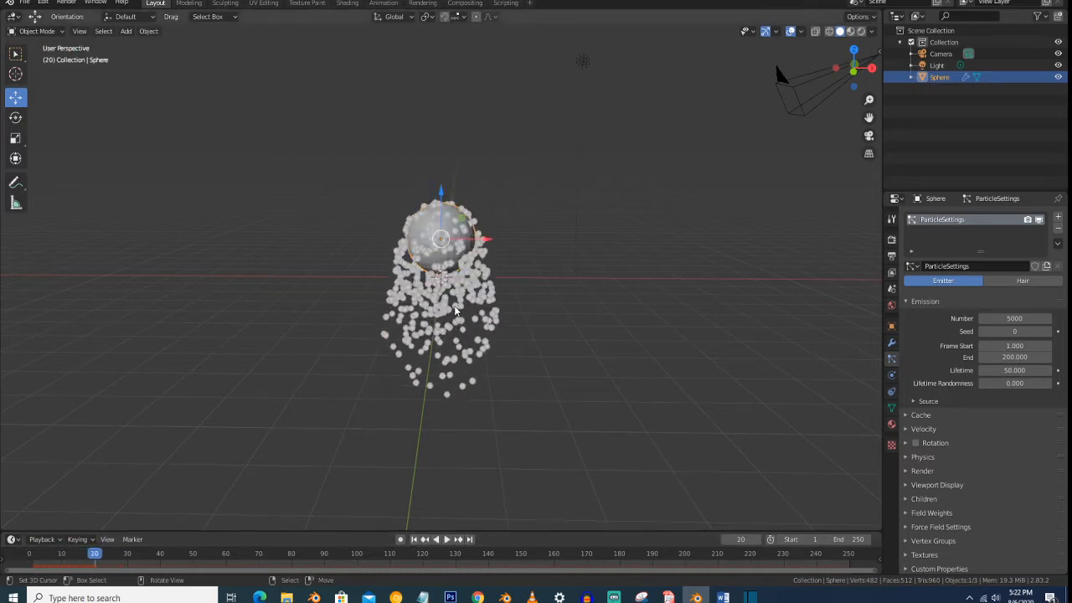
- Set the emission seed to 1 and preview the particle animation from frame 1
click(1047, 332)
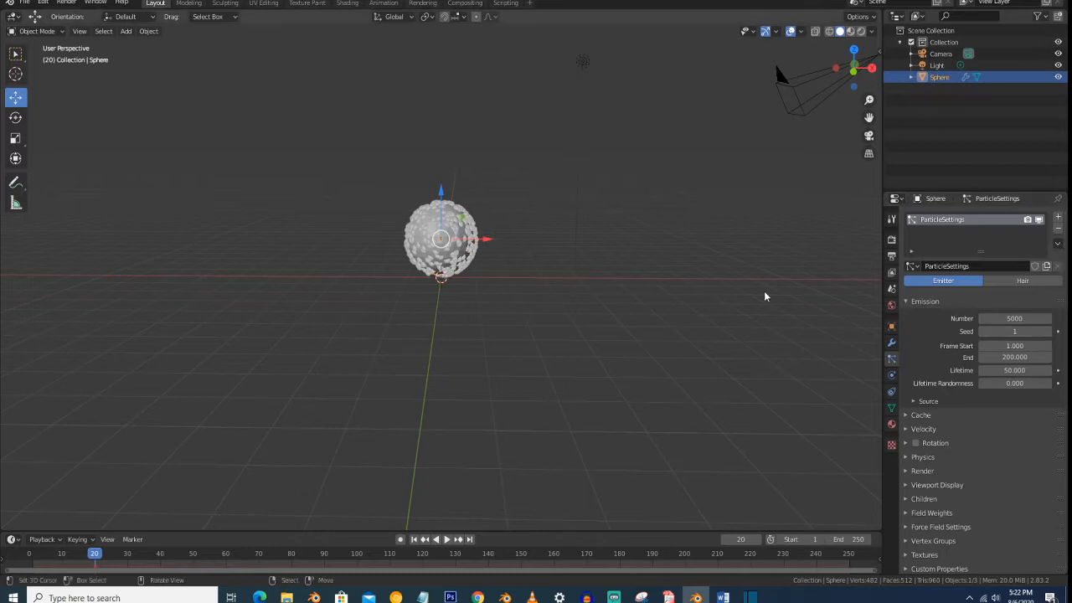
key(space)
key(space)
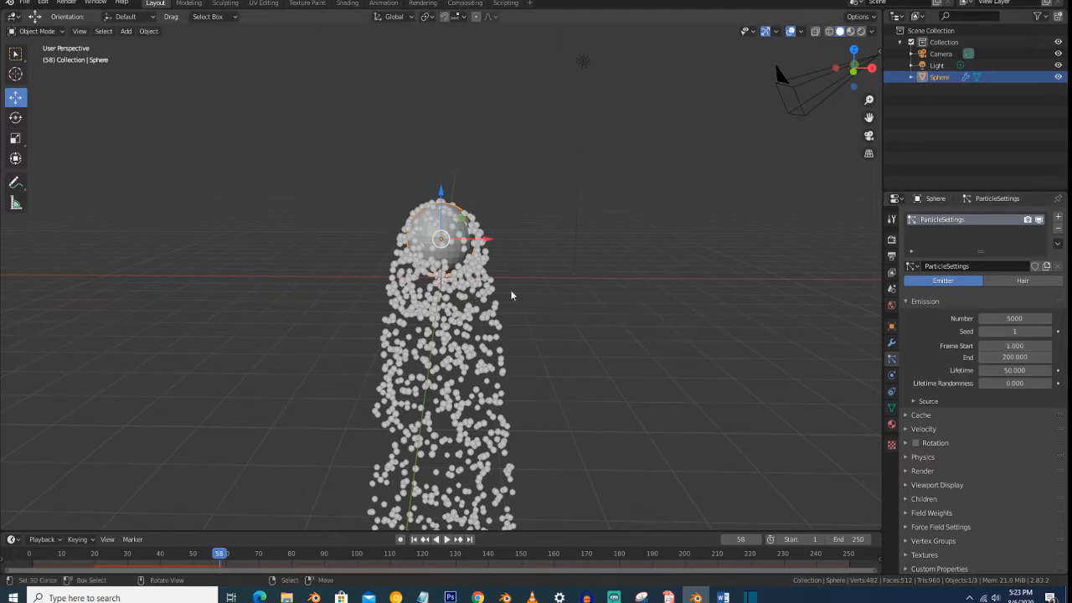
click(413, 539)
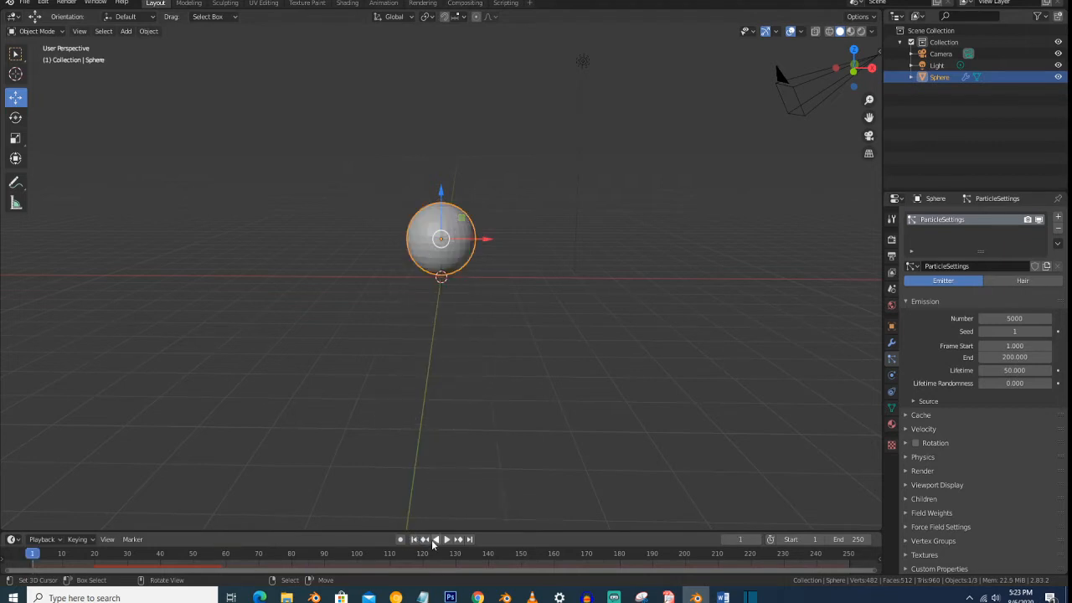
click(447, 539)
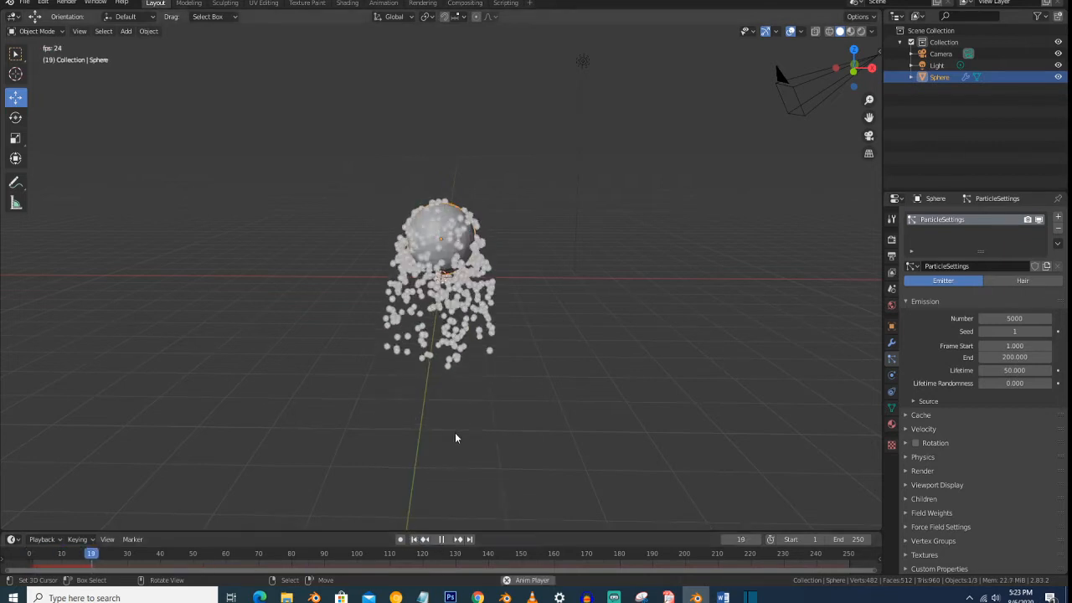
mouse_move(647, 291)
middle_down()
mouse_move(591, 304)
mouse_move(658, 306)
middle_up()
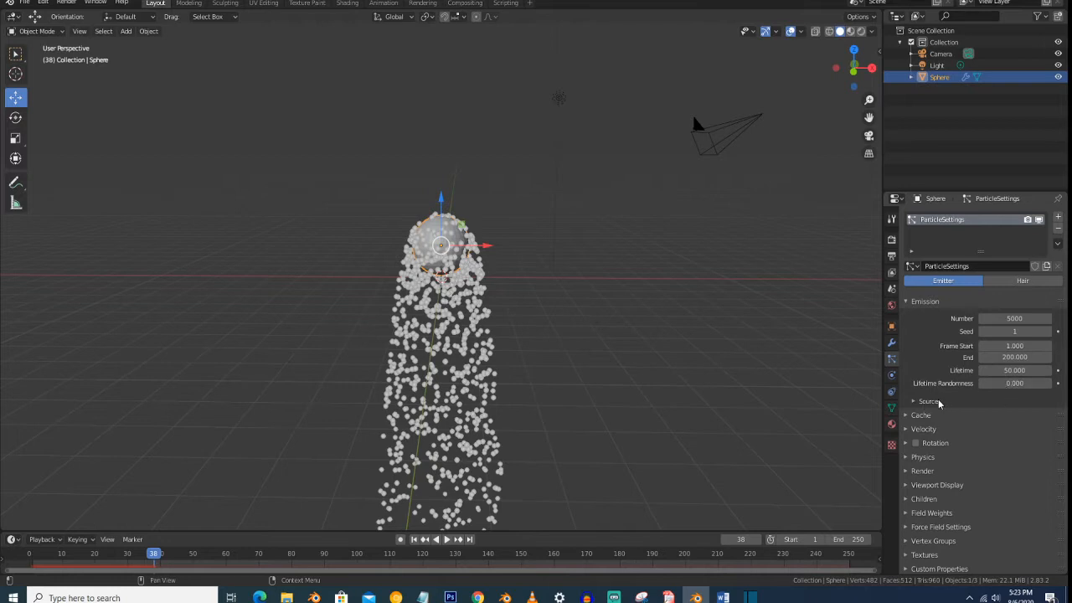
- Expand the emission source settings and review the Emit From options, keeping Faces while examining the particles on the sphere
click(928, 401)
scroll(939, 403, down, 3)
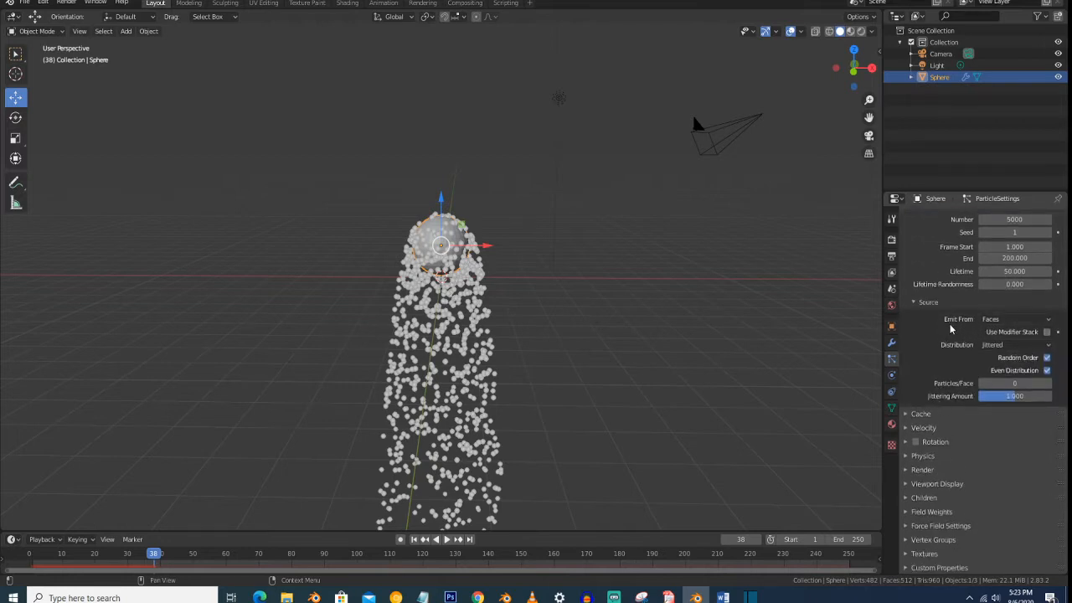
click(997, 320)
click(991, 345)
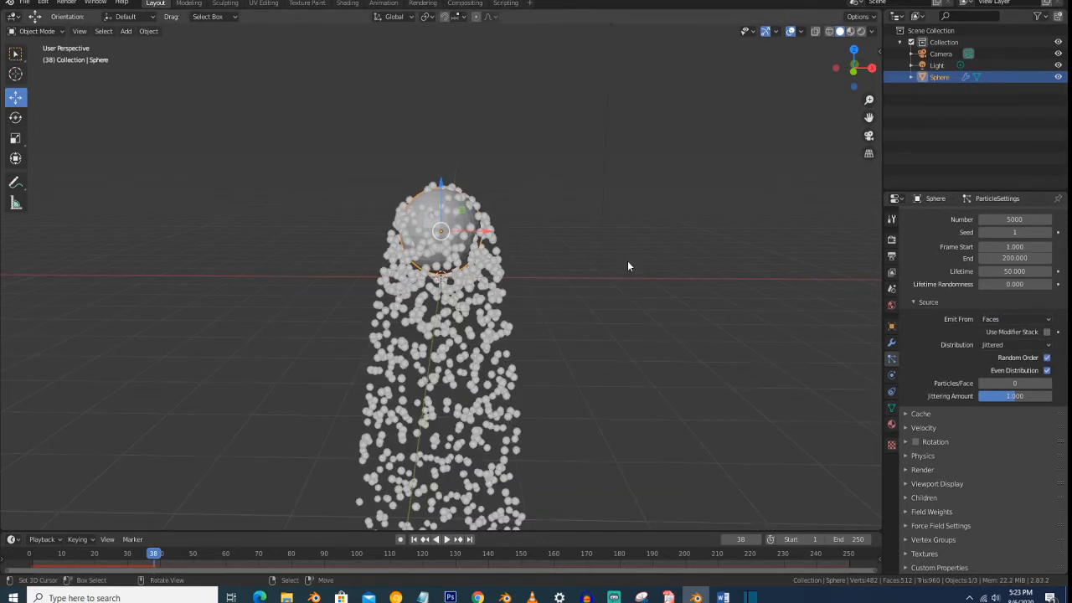
scroll(627, 266, down, 2)
click(1006, 320)
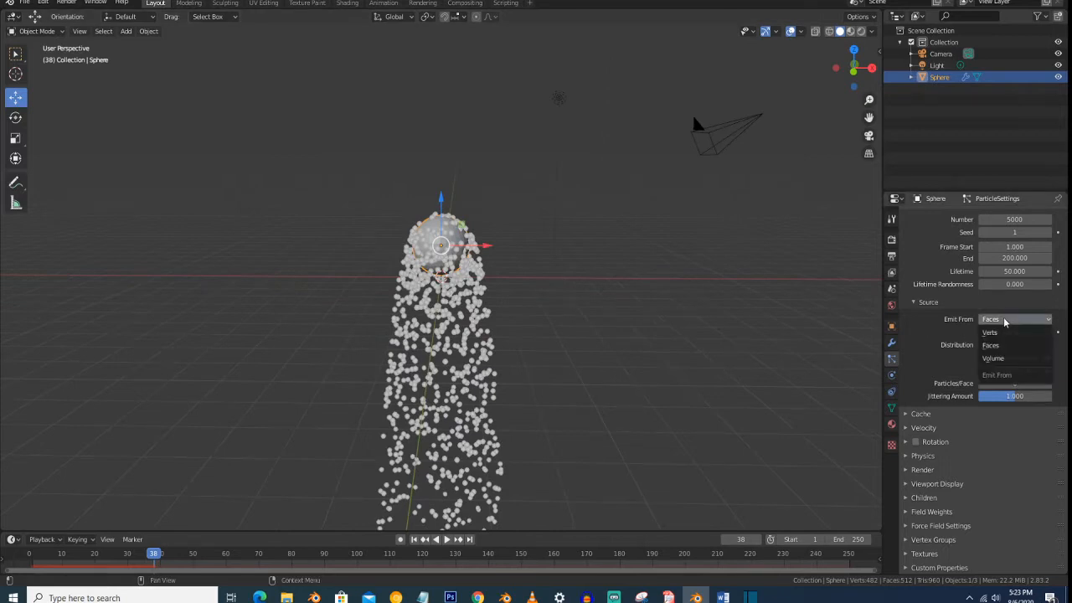
scroll(437, 243, up, 2)
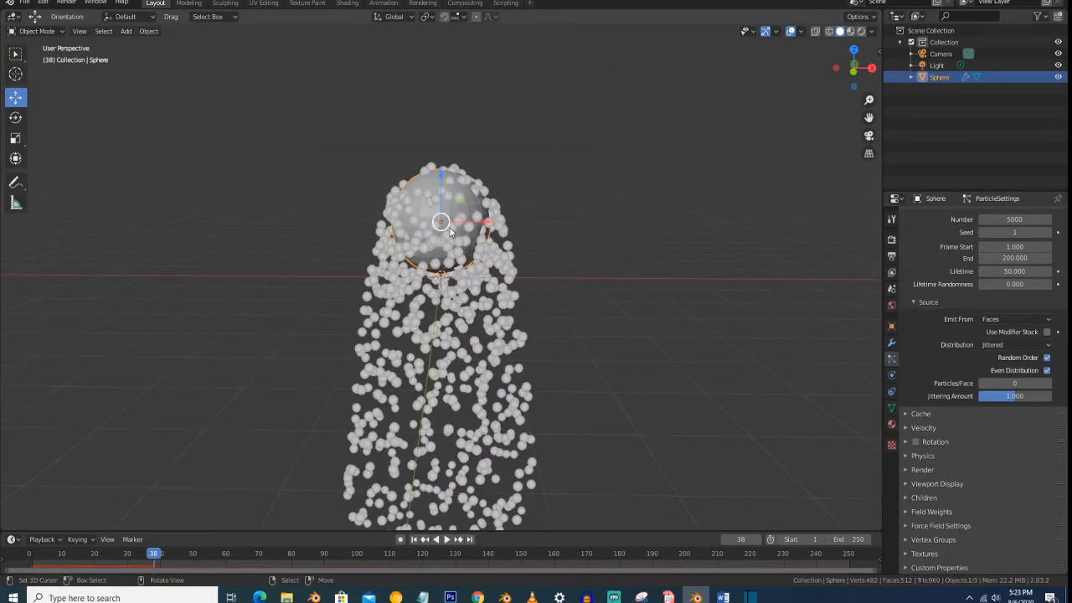
middle_drag(441, 222, 444, 228)
- Set Emit From to Volume and preview the particles inside the sphere from the first frame in wireframe shading
click(1016, 318)
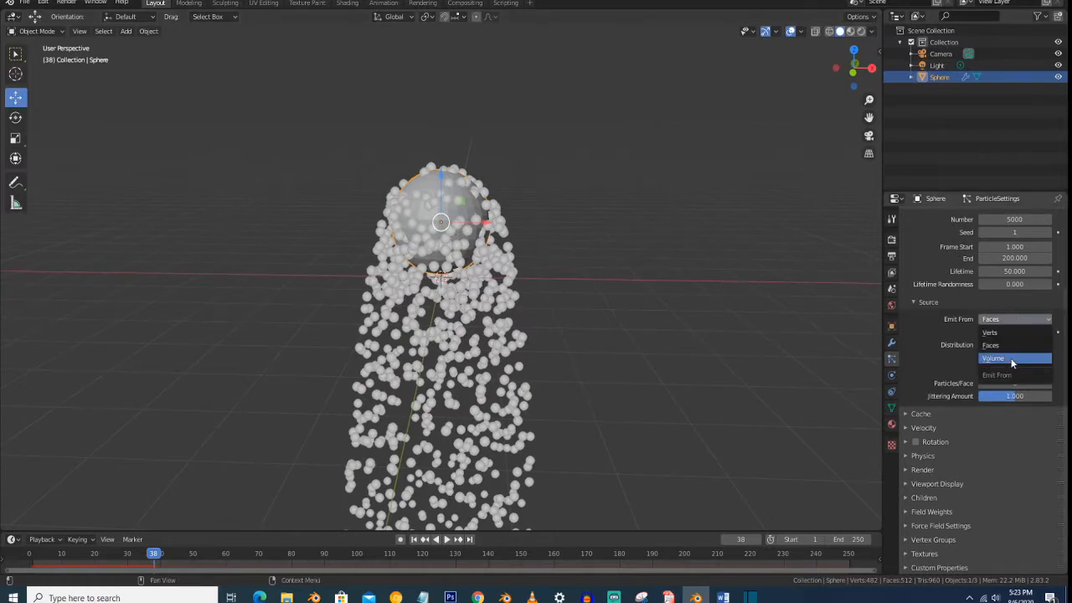
click(1012, 359)
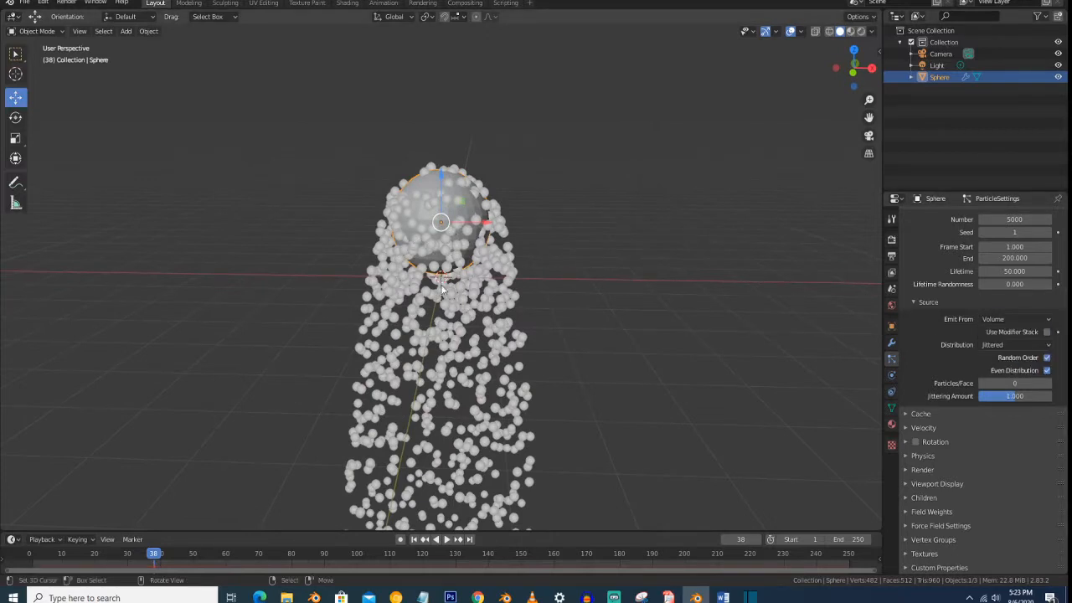
click(413, 540)
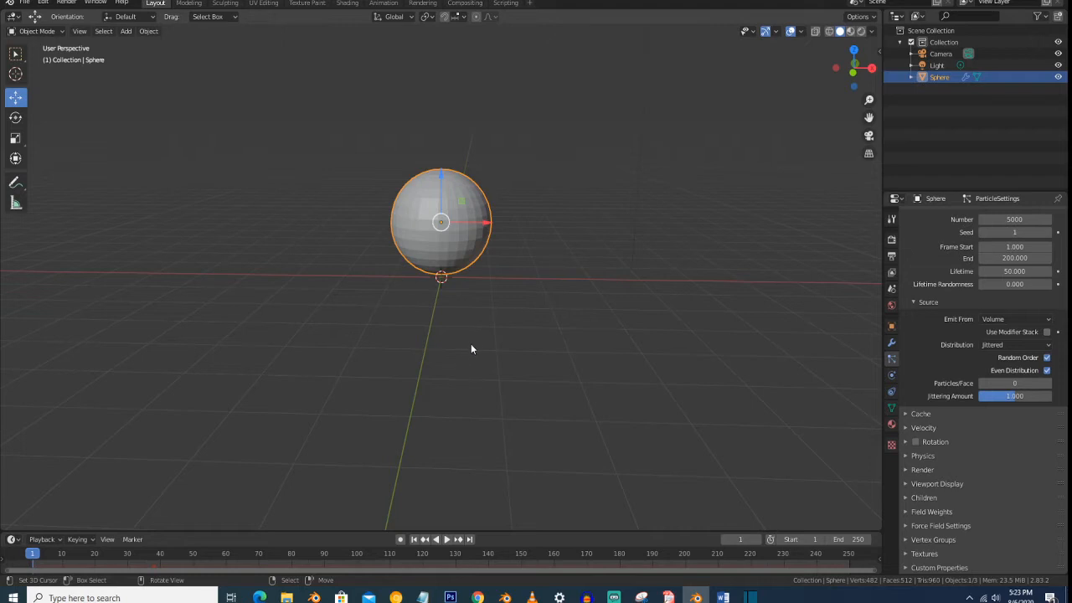
key(z)
click(394, 314)
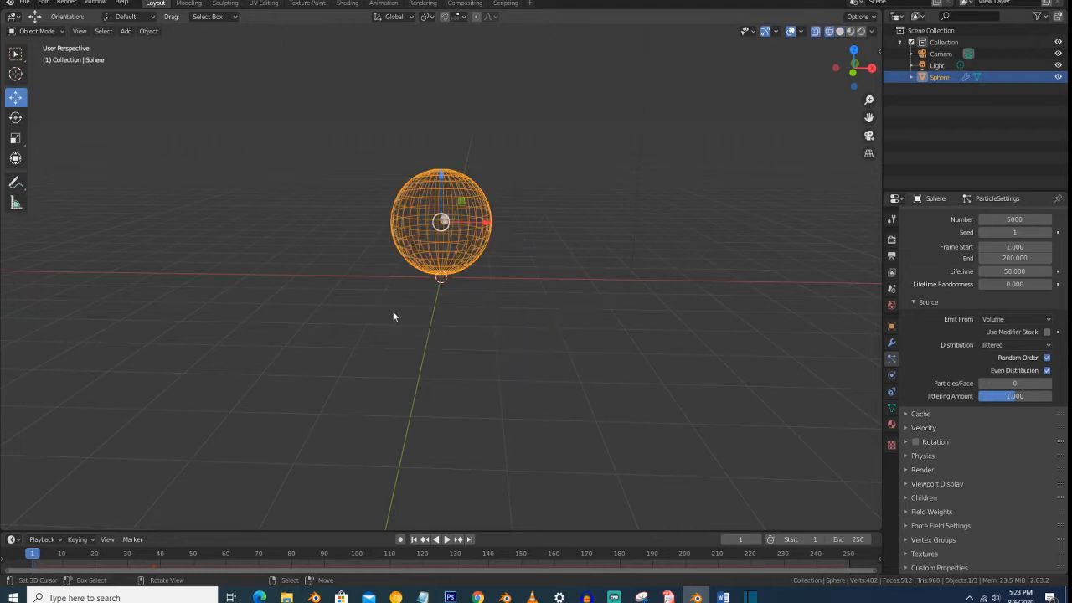
key(space)
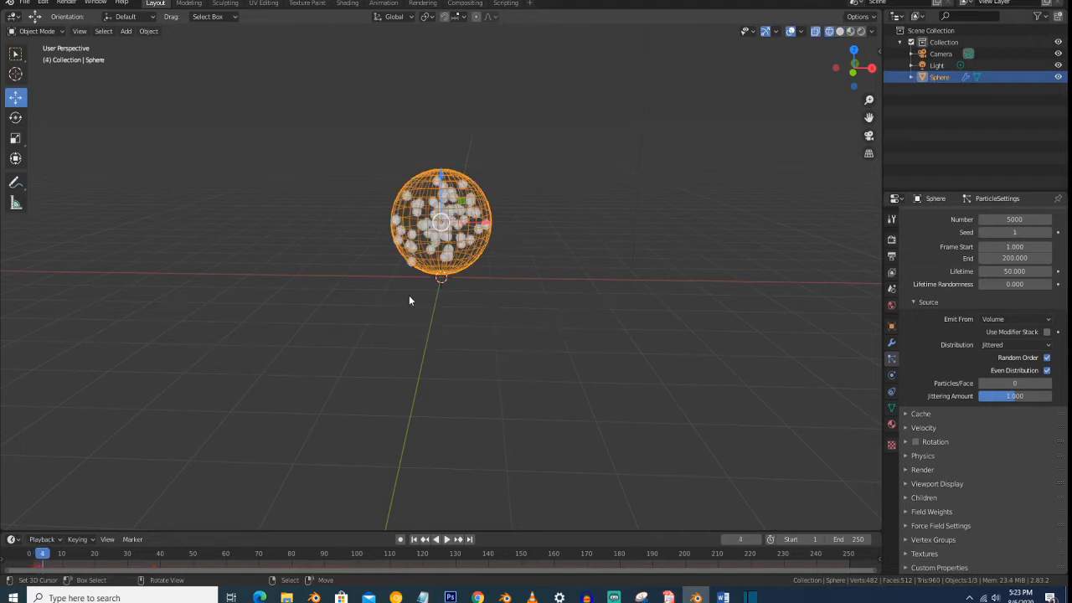
middle_drag(409, 300, 429, 257)
scroll(429, 257, up, 2)
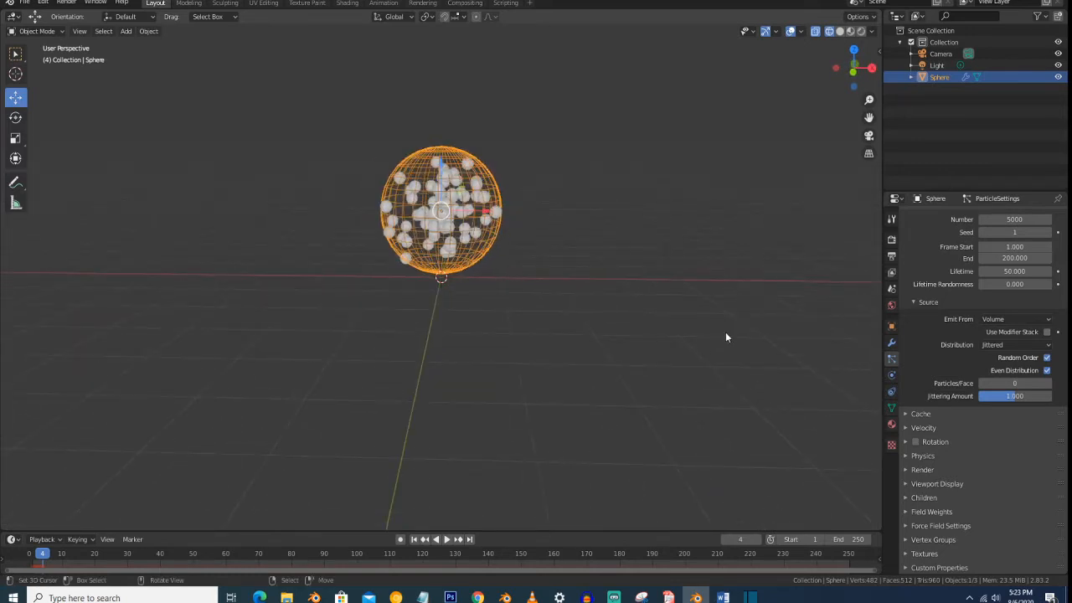
- Set Emit From to Faces, replay the particles from the first frame, and return the viewport to solid shading
click(1011, 318)
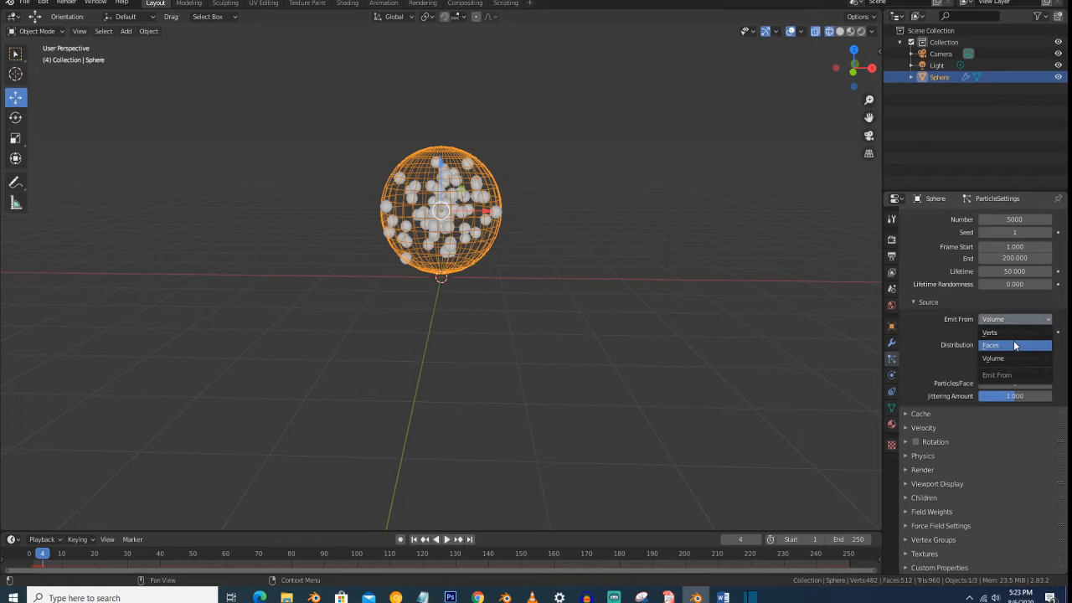
click(1013, 345)
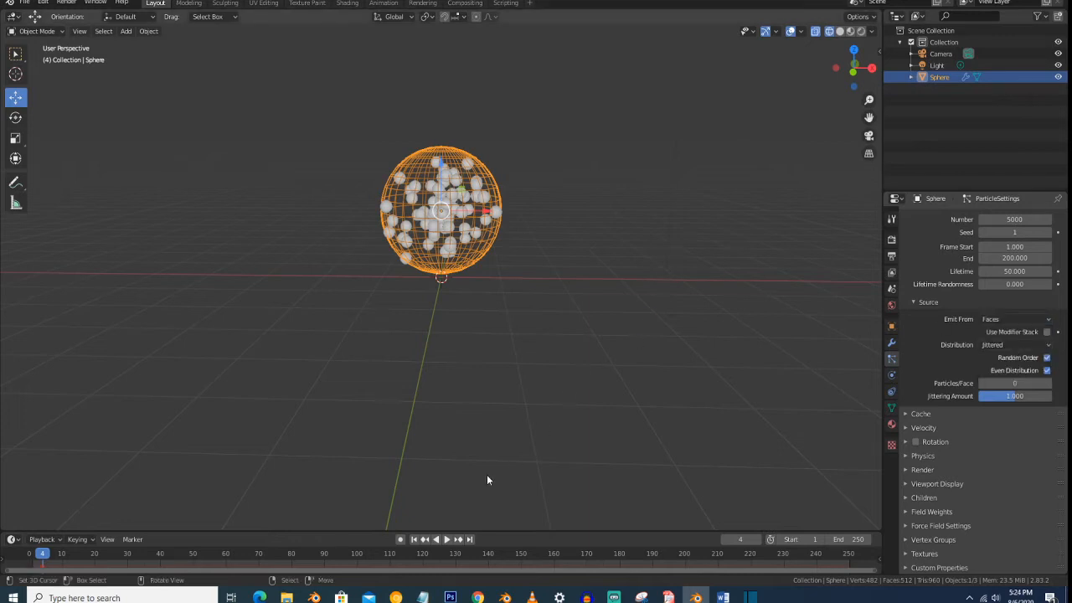
click(413, 539)
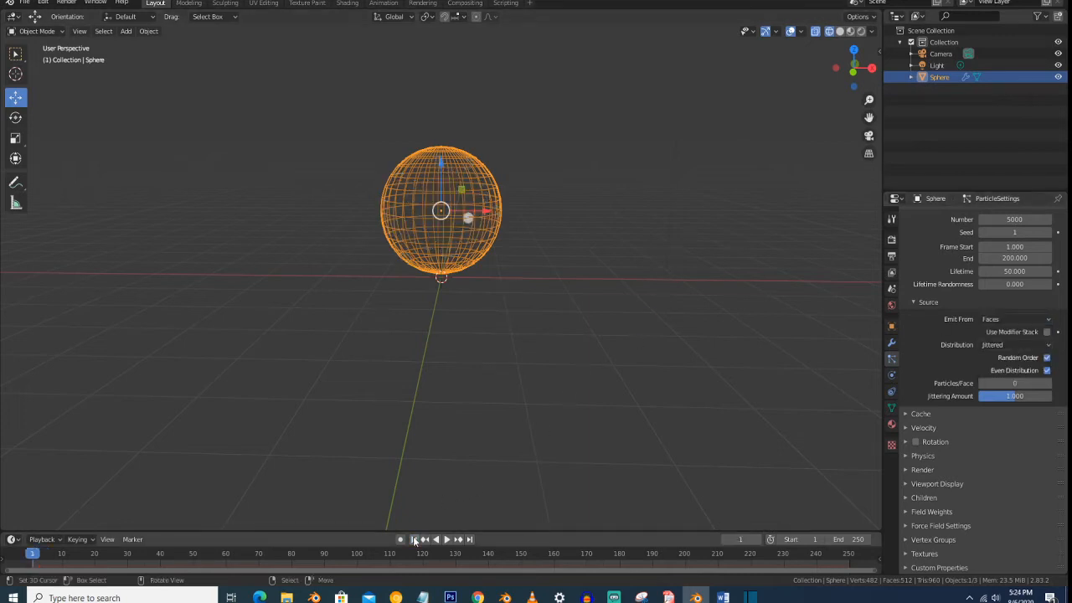
key(space)
key(z)
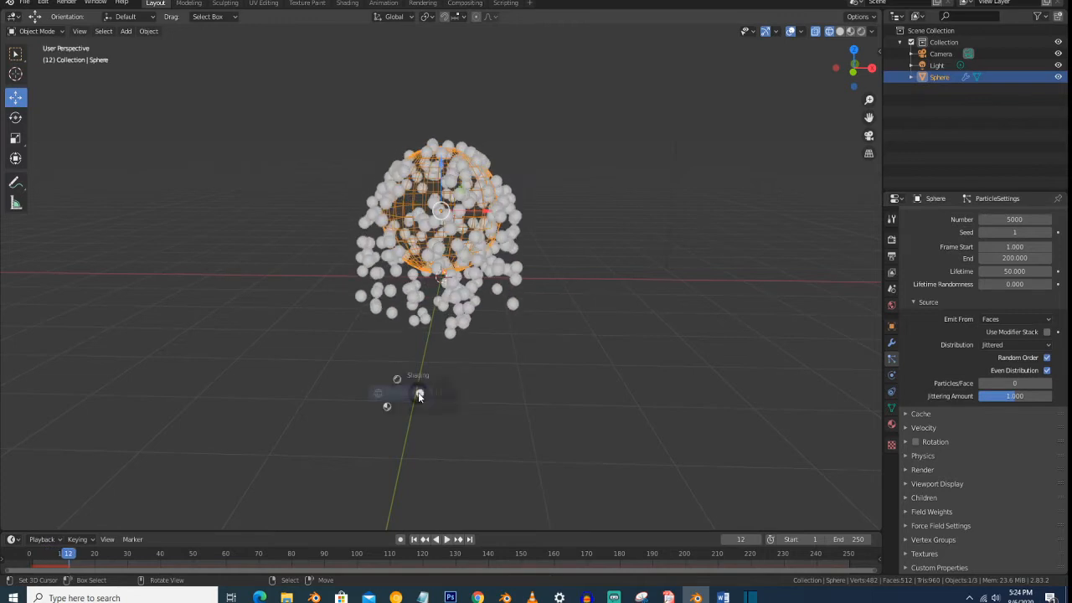
click(509, 391)
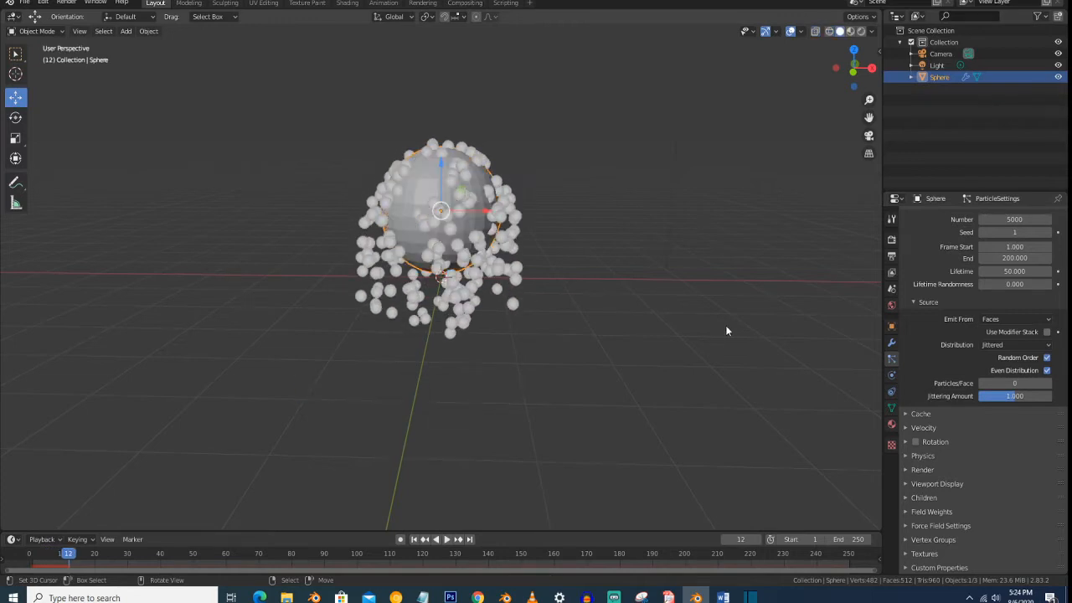
- Expand the particle system's Cache settings and examine the baking options and the emitted particles
click(943, 415)
scroll(941, 401, down, 3)
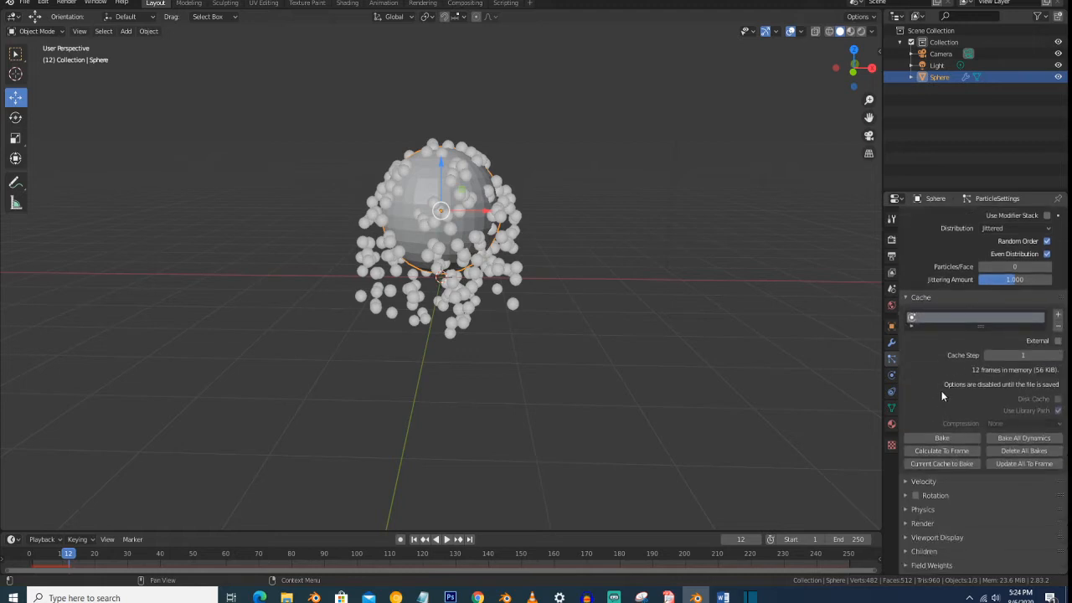
scroll(939, 397, down, 2)
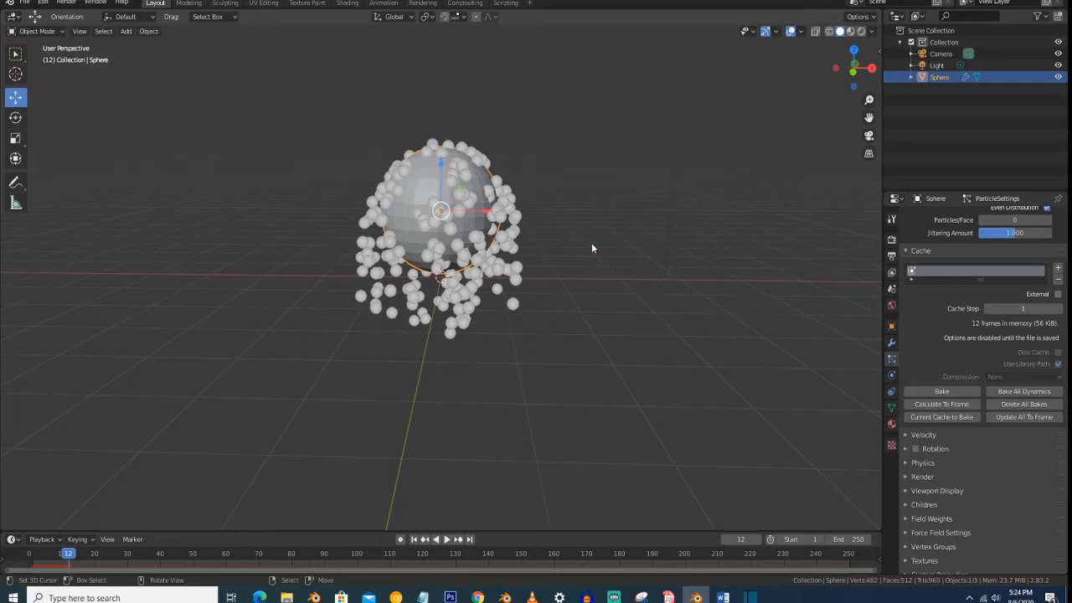
scroll(595, 240, up, 2)
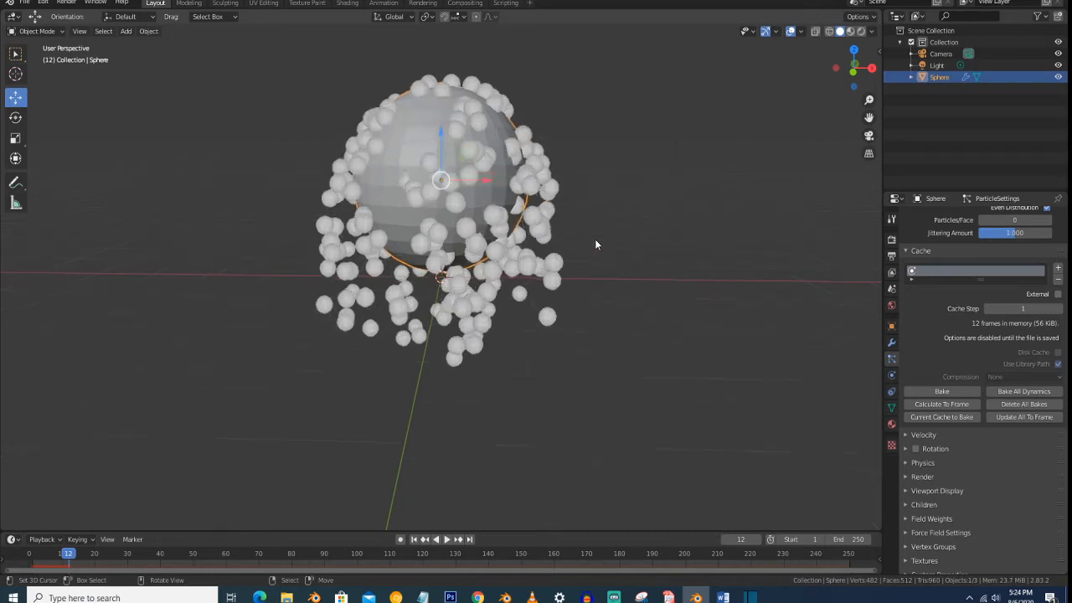
scroll(596, 240, down, 3)
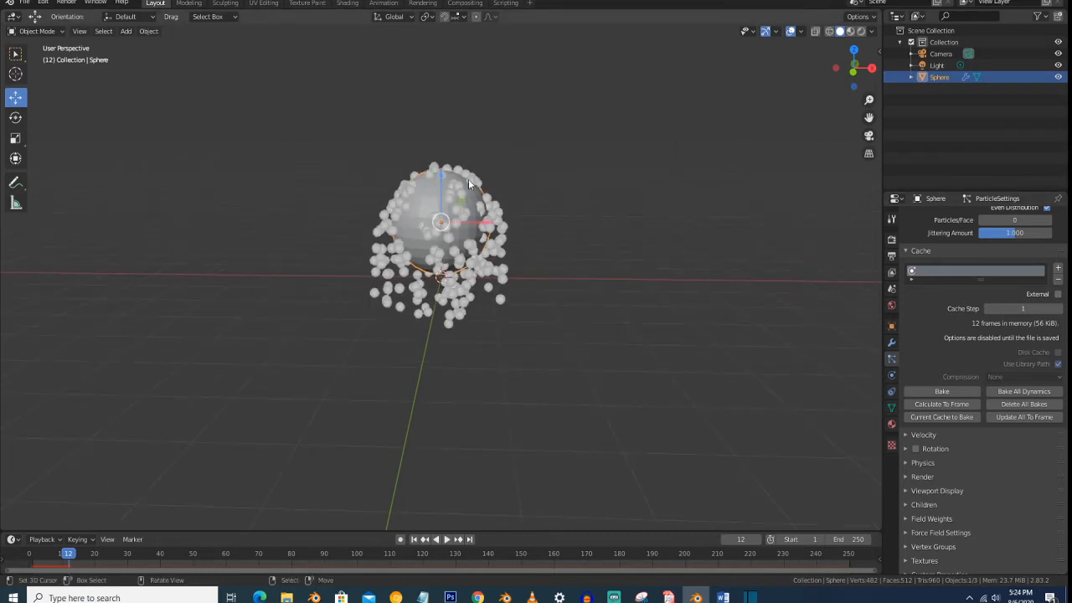
- Expand the particle system's Velocity settings and examine the Normal, Tangent and Object Aligned values
click(923, 434)
scroll(700, 265, up, 4)
scroll(700, 266, down, 2)
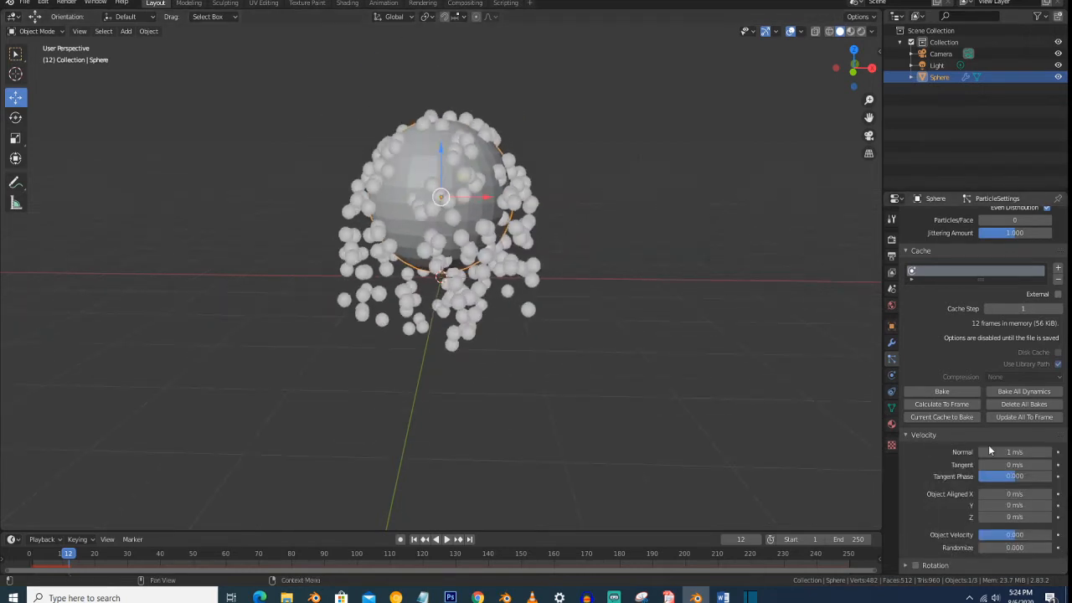
scroll(980, 445, down, 3)
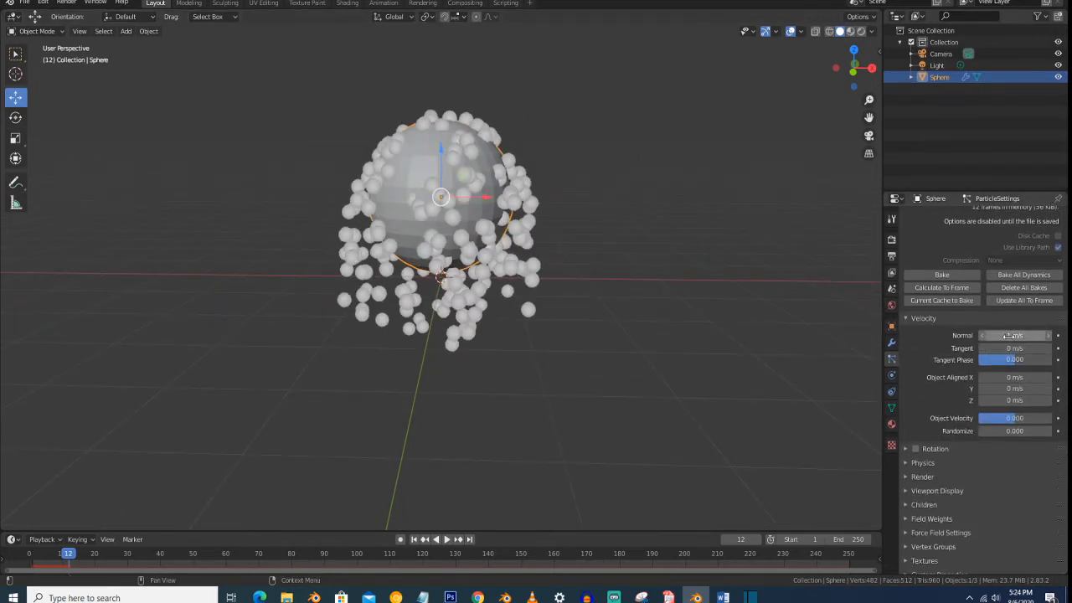
- Set the Normal velocity to 3.43 m/s and the Tangent to 1.8 m/s, and play the animation to preview the particle spread
drag(1009, 335, 1048, 347)
key(space)
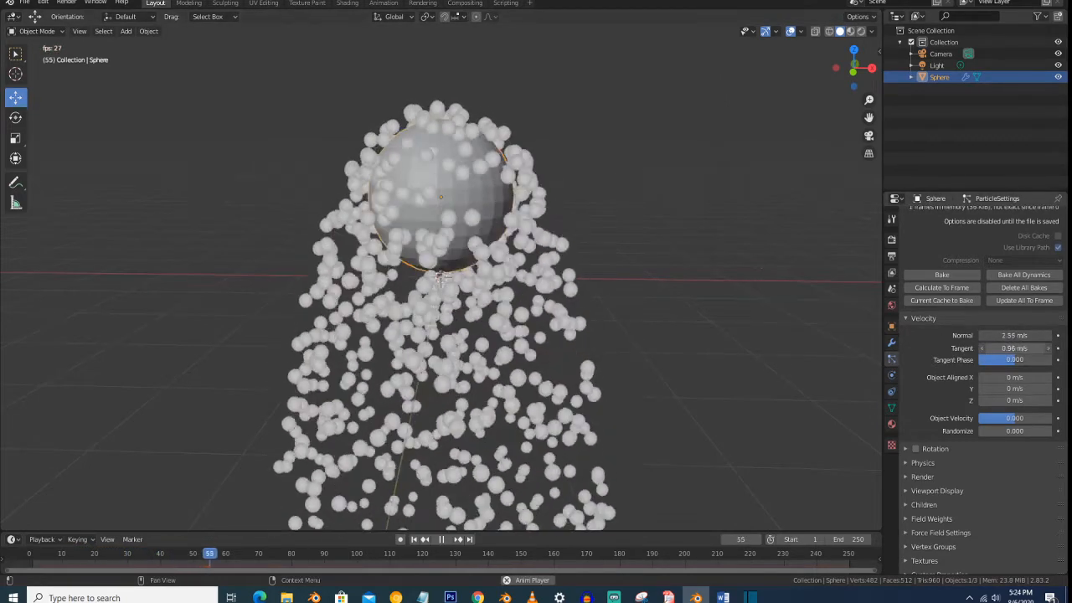
scroll(600, 239, down, 3)
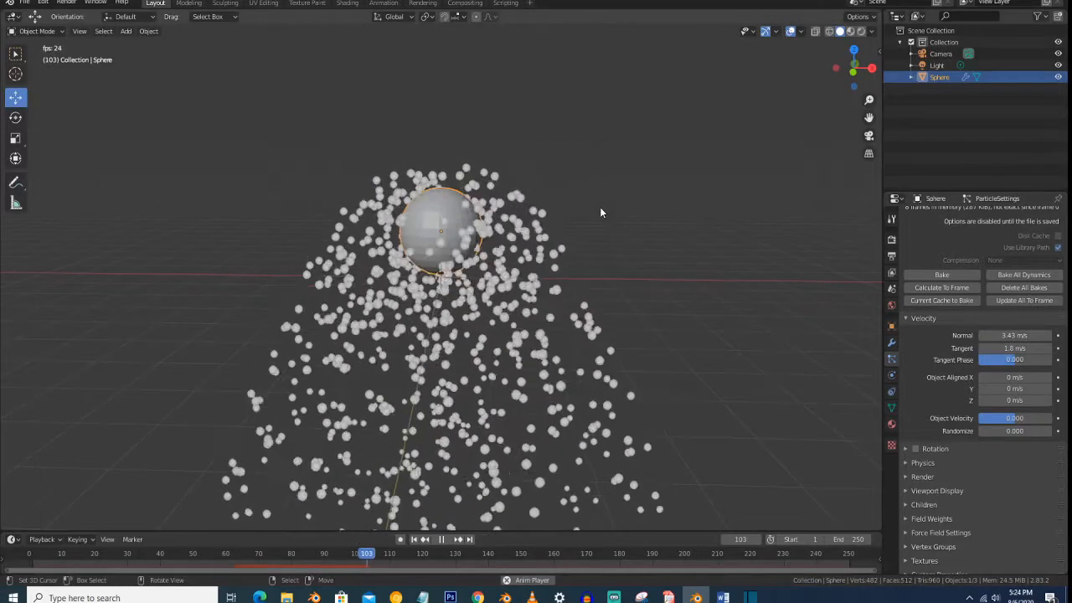
scroll(591, 211, up, 2)
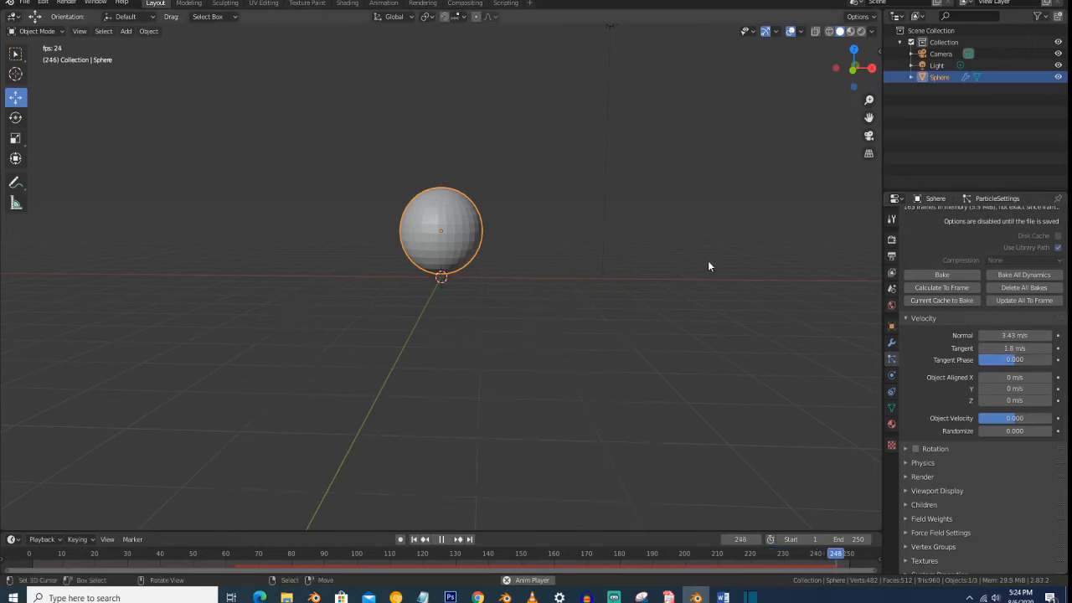
- Set the particles' Normal velocity to 1 m/s and the Tangent velocity to 0 m/s
click(1008, 336)
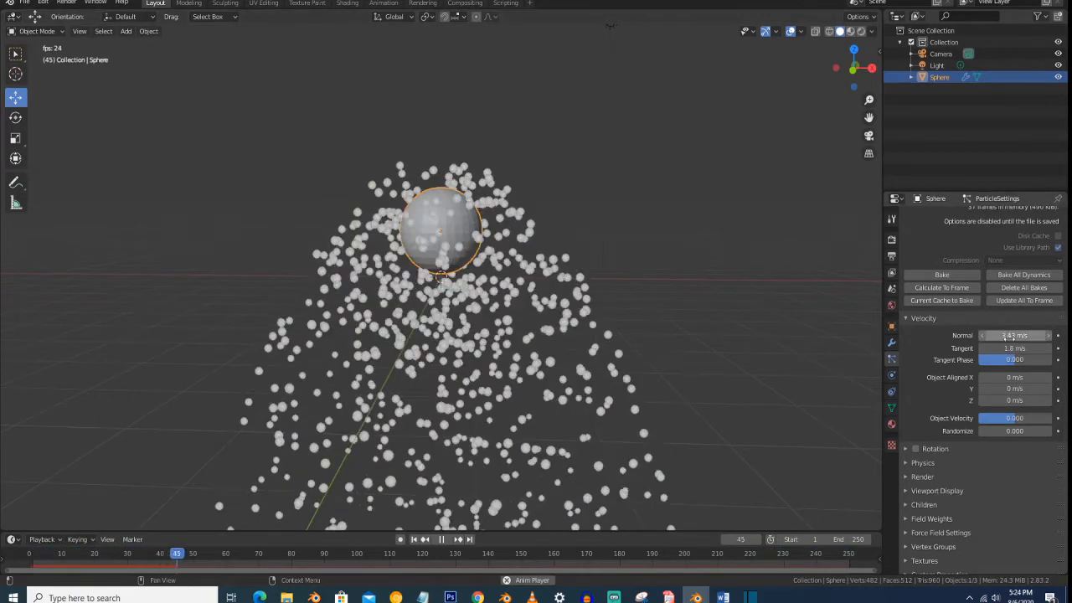
text(1)
key(Return)
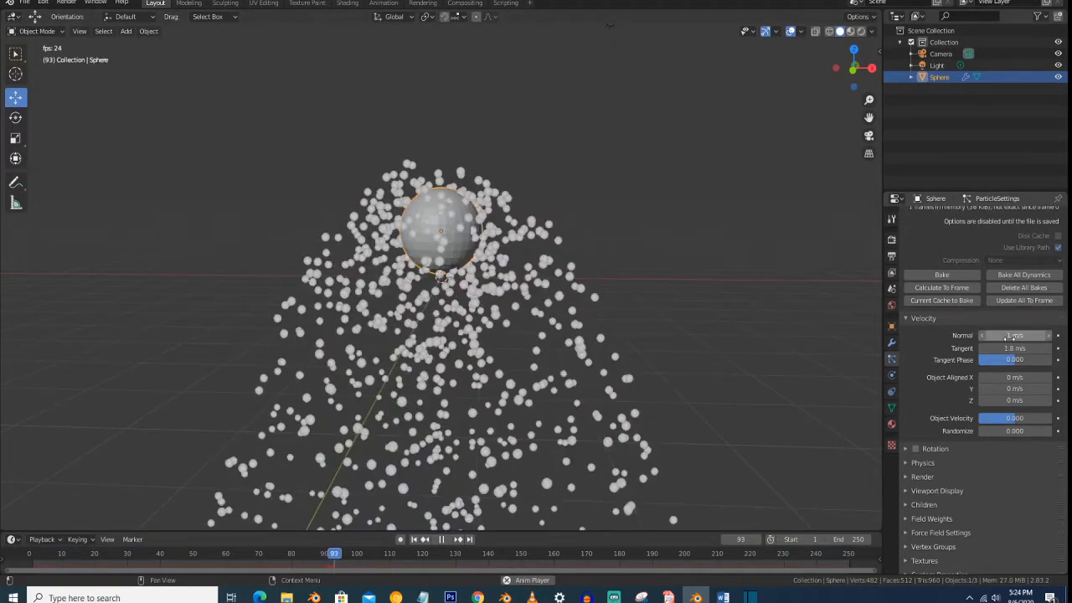
click(1023, 349)
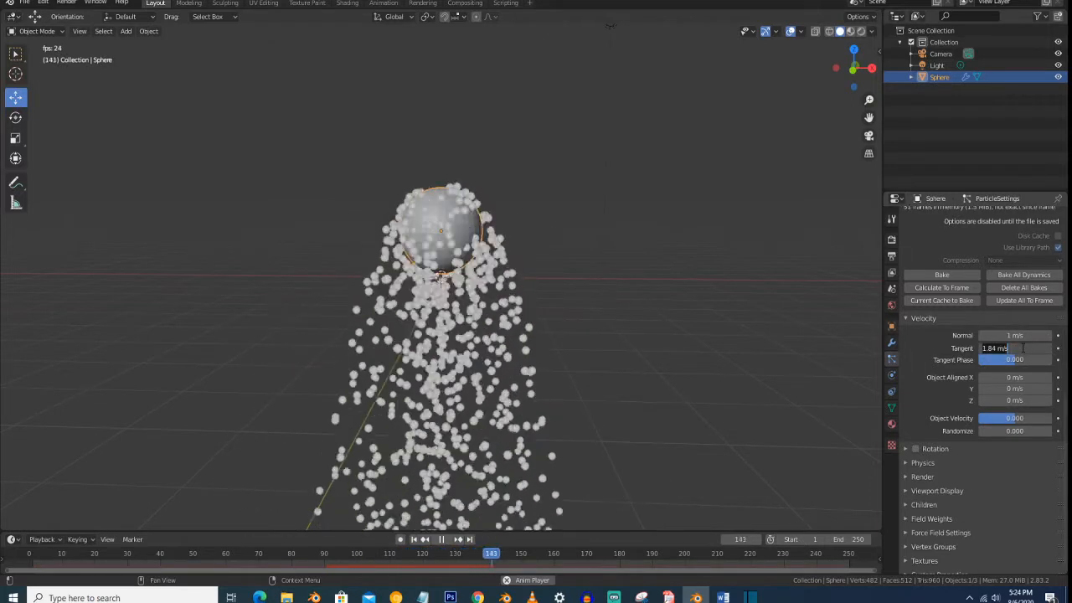
text(0)
key(Return)
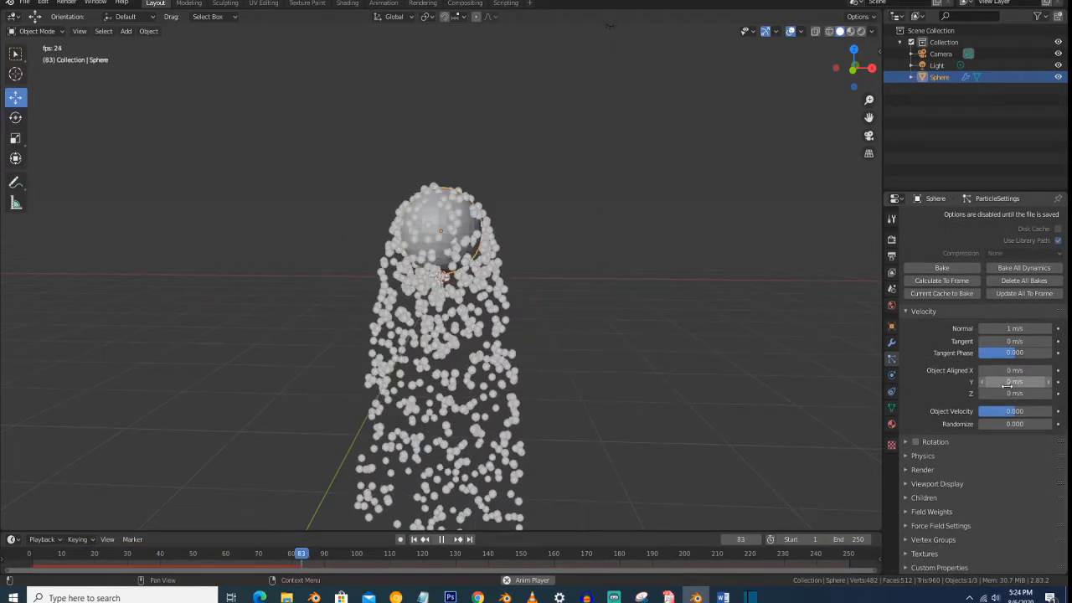
- Look over the Rotation settings, then expand the particle Physics settings and review the Newtonian mass and force options
scroll(546, 332, down, 1)
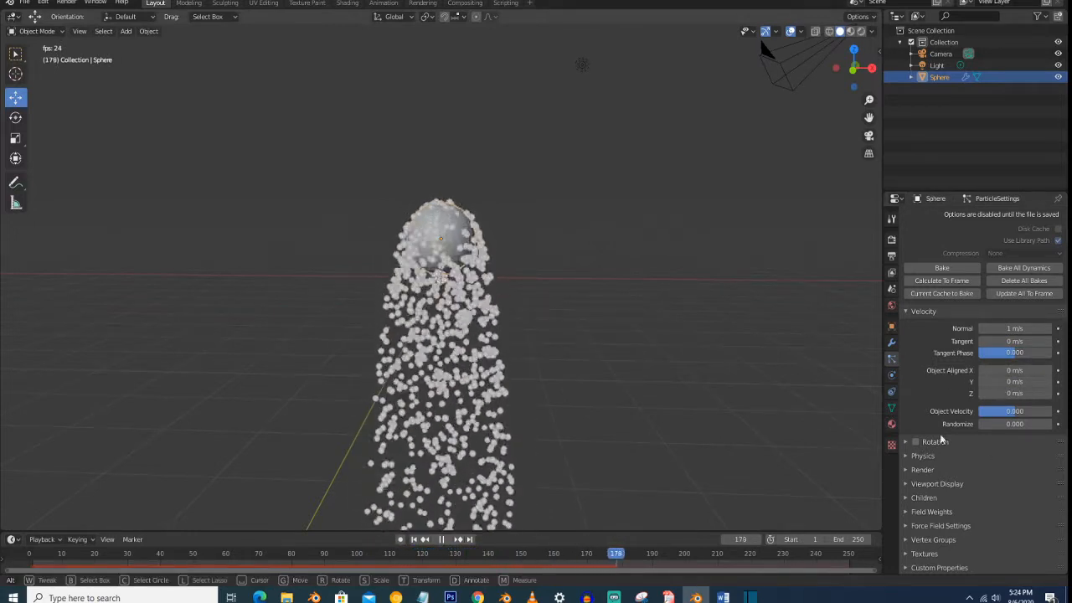
click(955, 443)
click(954, 443)
click(955, 443)
click(955, 443)
click(958, 455)
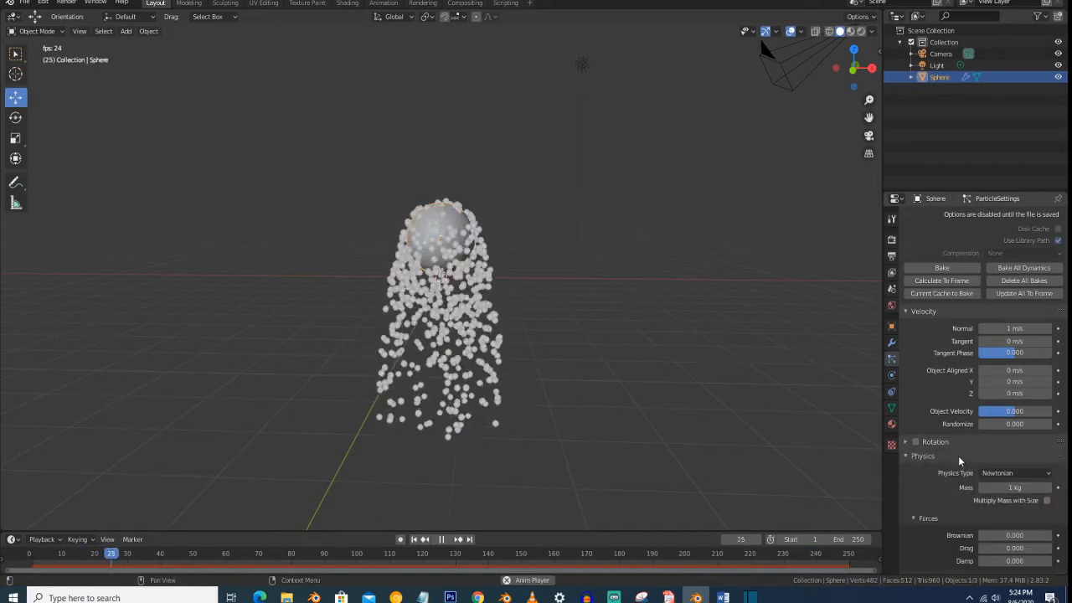
scroll(960, 427, down, 2)
scroll(962, 415, down, 3)
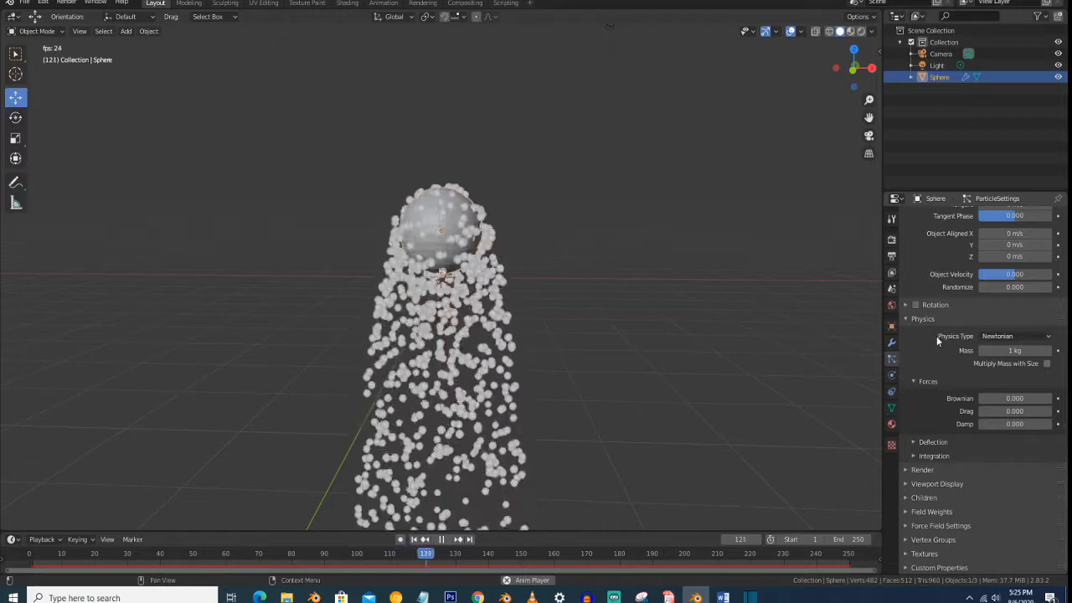
- Set the particle Physics Type to None and preview the particles on the sphere by playing the animation
click(1018, 336)
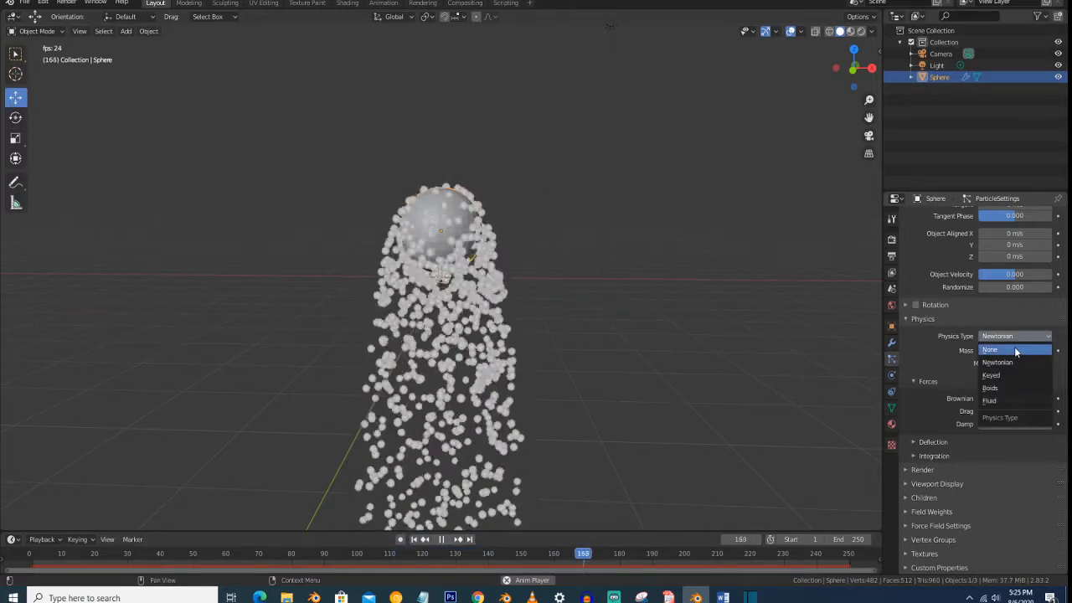
click(1014, 347)
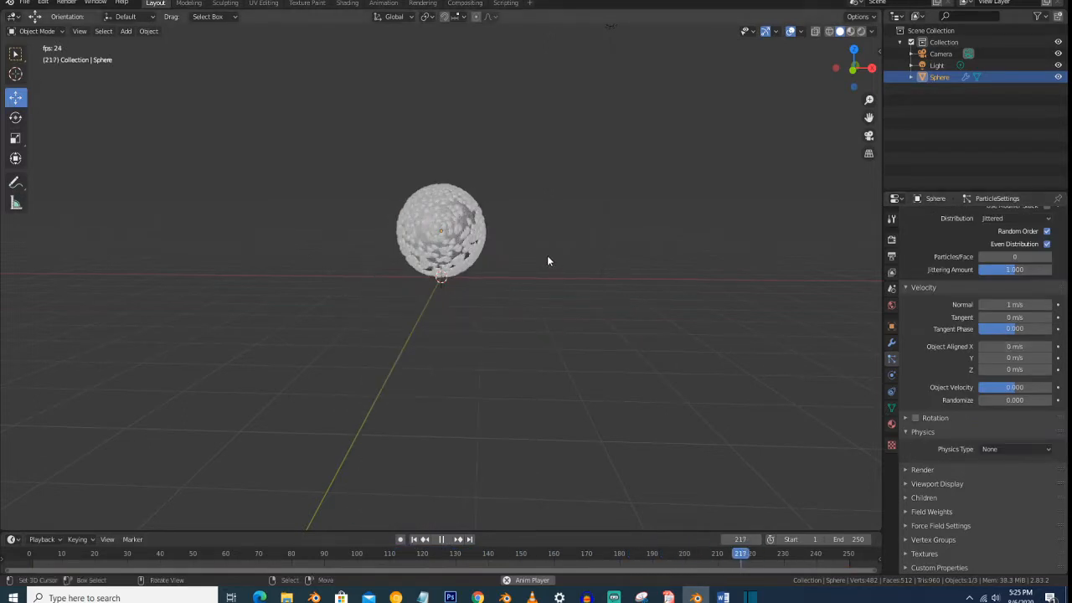
key(space)
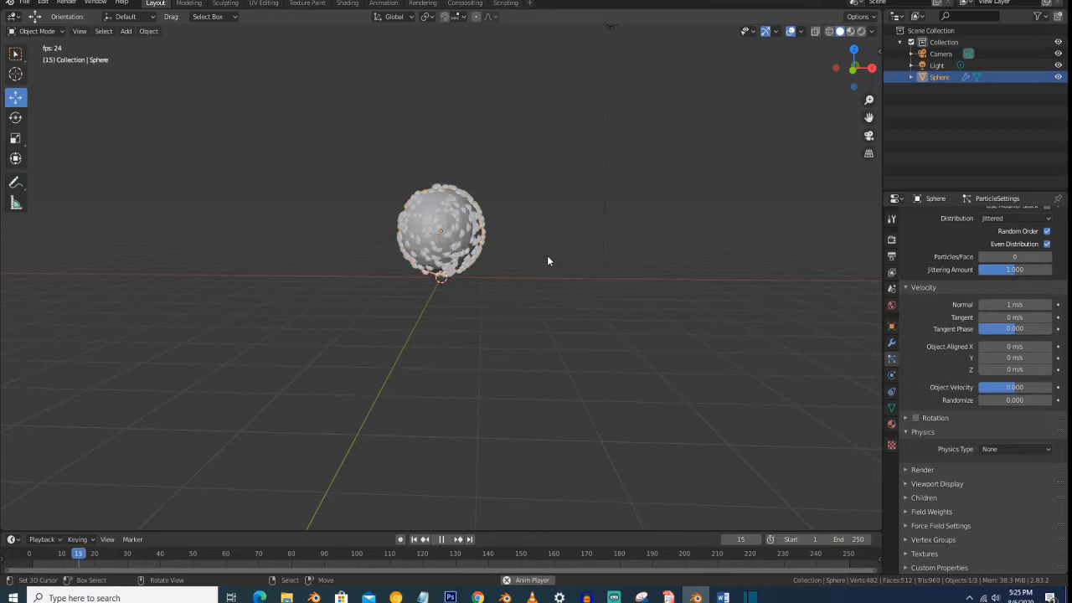
key(space)
key(space)
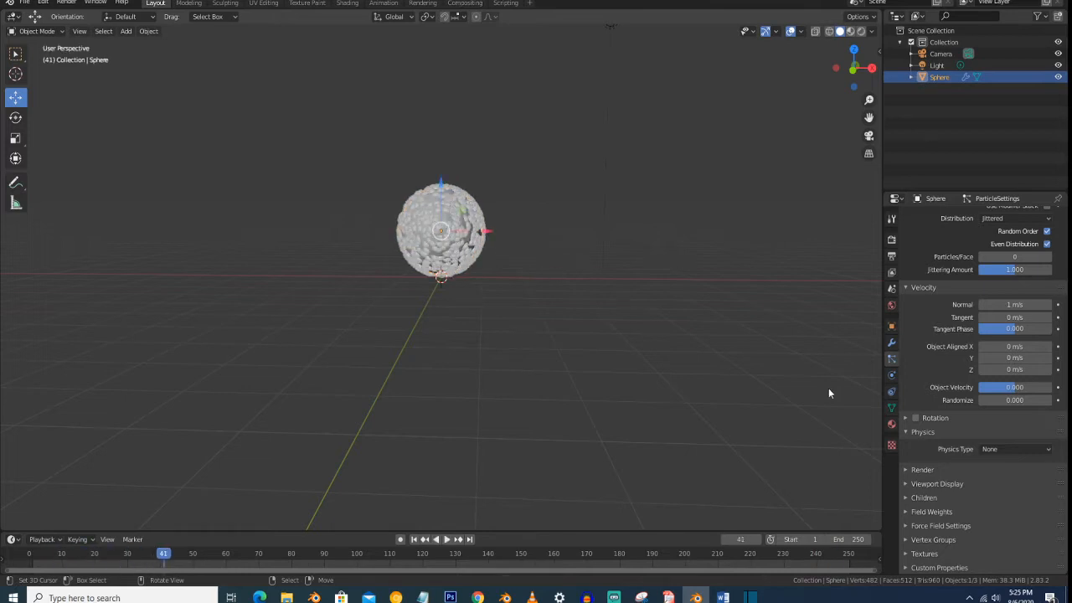
- Set the Physics Type to Newtonian, review its settings, and play the animation to watch the particles fall
click(1027, 448)
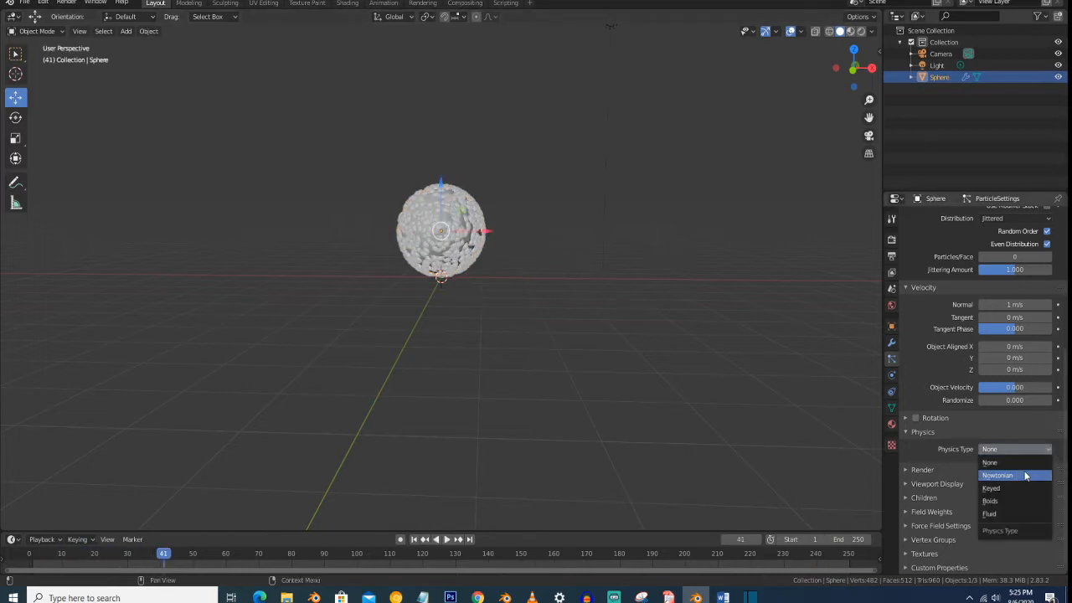
click(1024, 476)
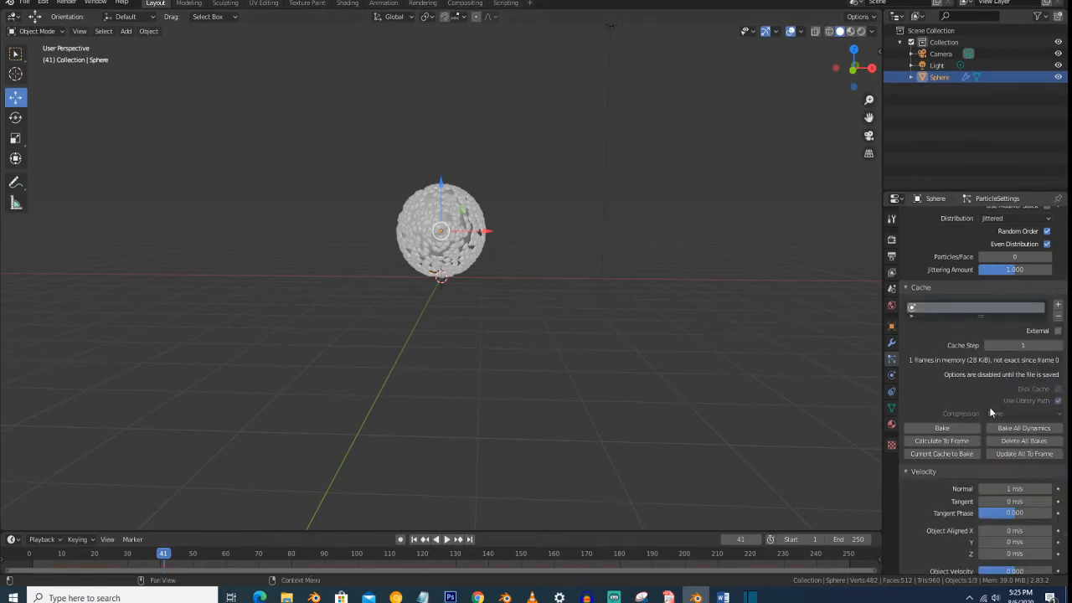
scroll(989, 411, up, 2)
scroll(989, 407, down, 8)
scroll(975, 438, down, 4)
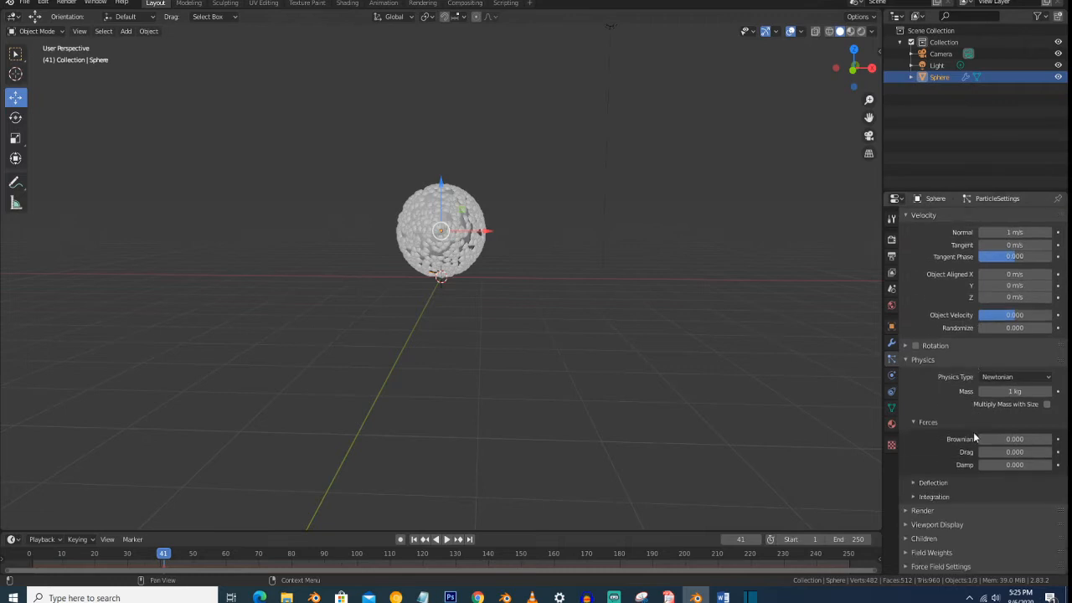
key(space)
key(space)
key(space)
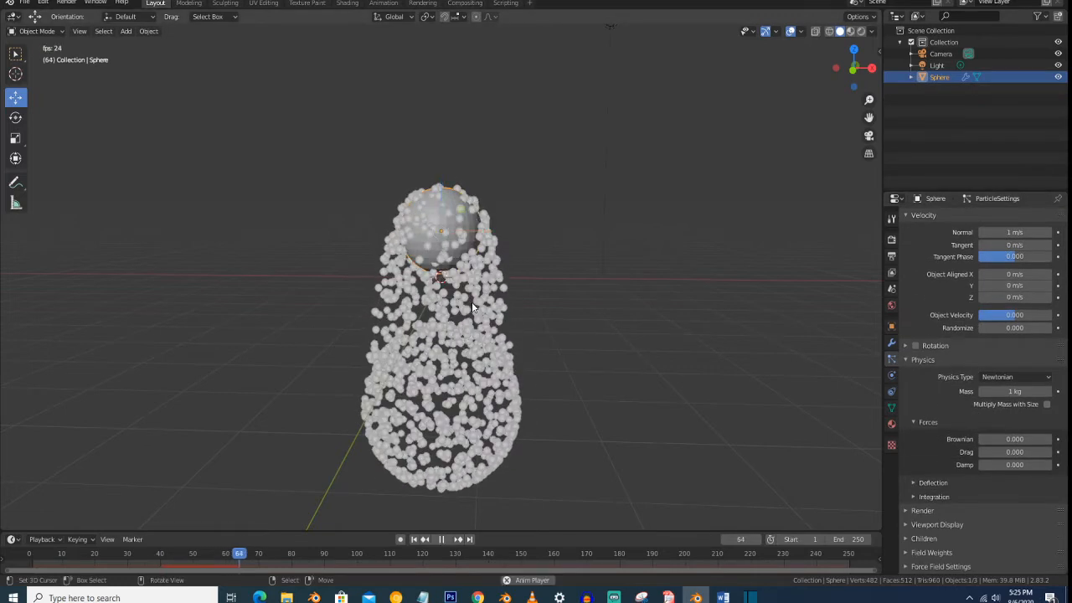
key(space)
- Try the Keyed physics type, then switch to Boids and watch the particles move around the sphere during playback
click(1020, 378)
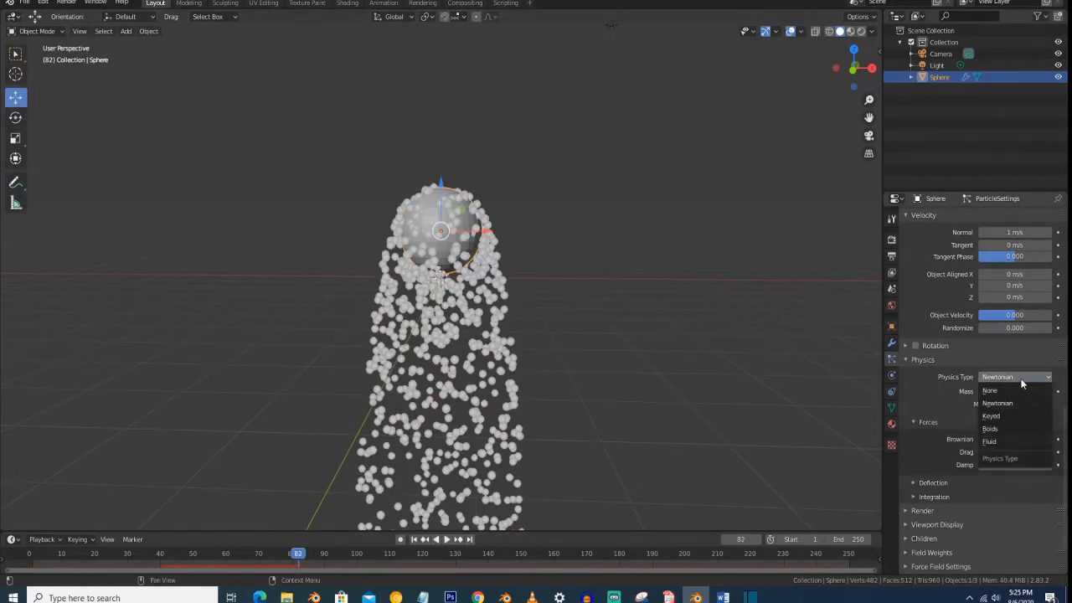
click(1015, 415)
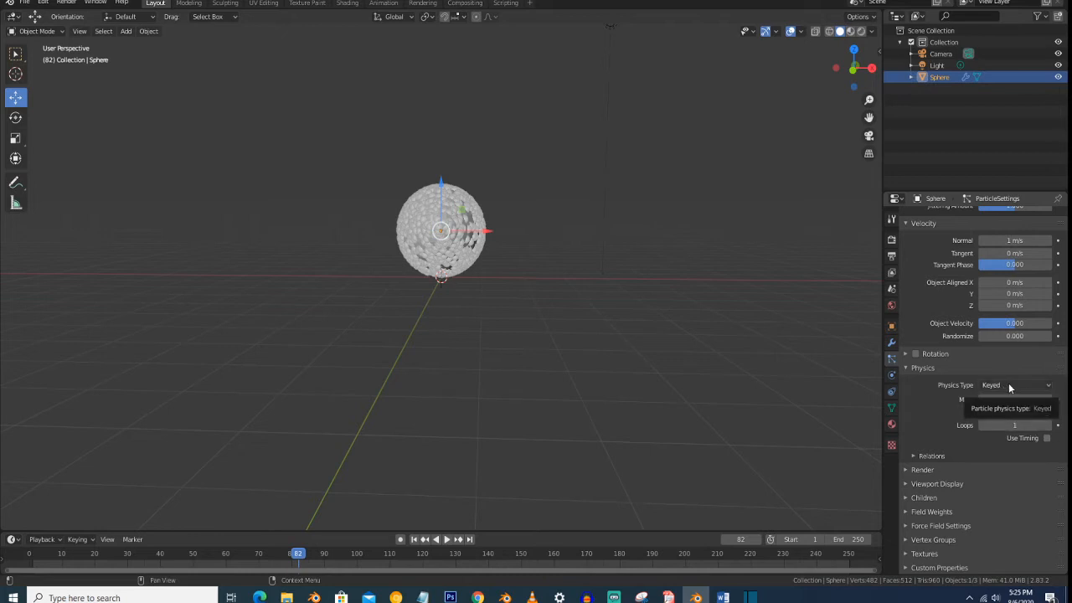
click(1010, 385)
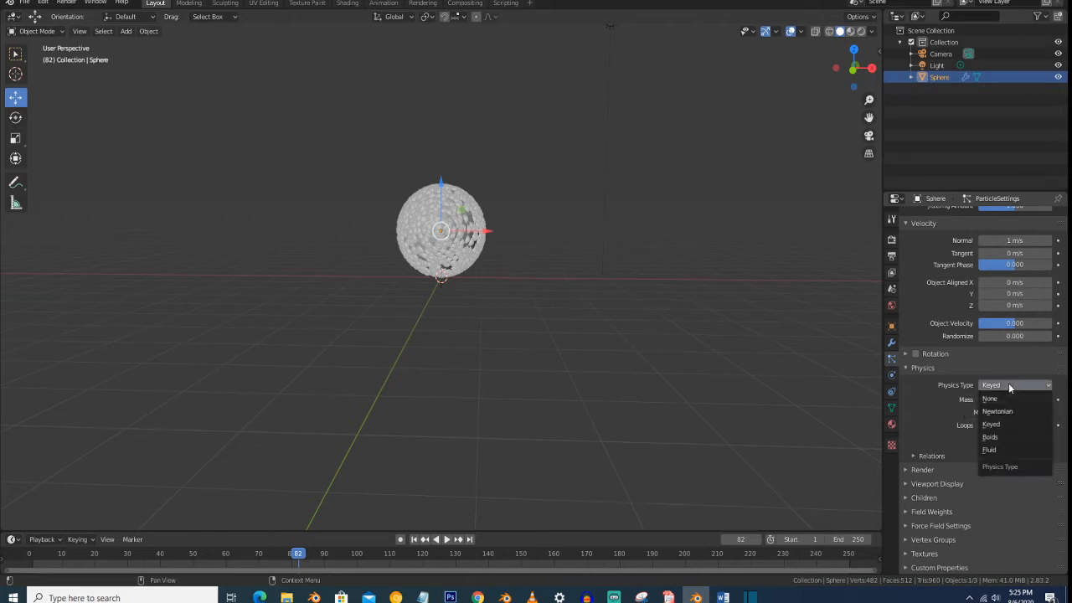
click(1014, 438)
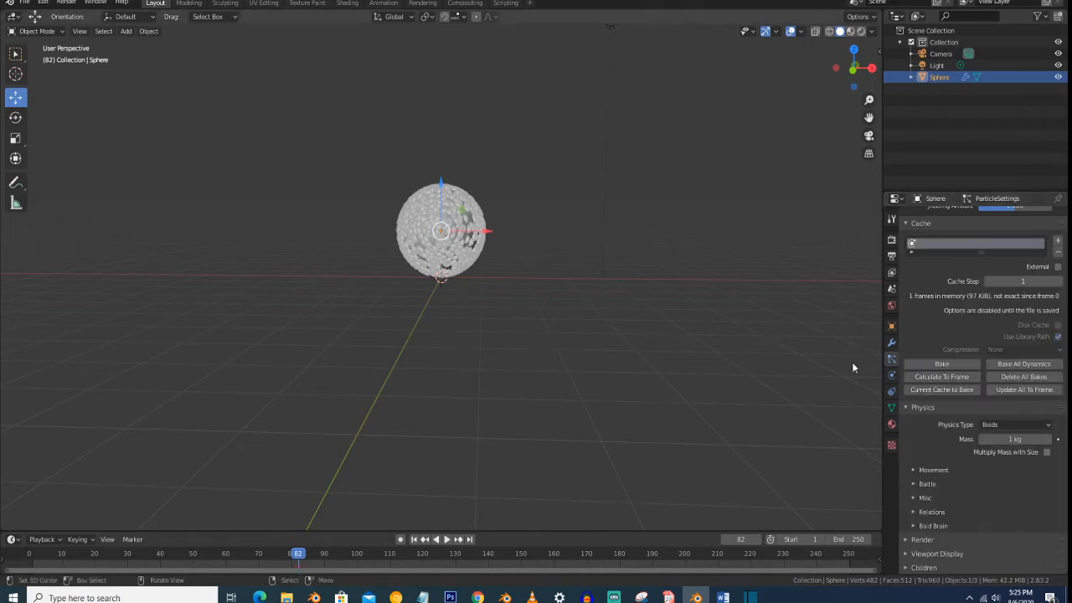
key(space)
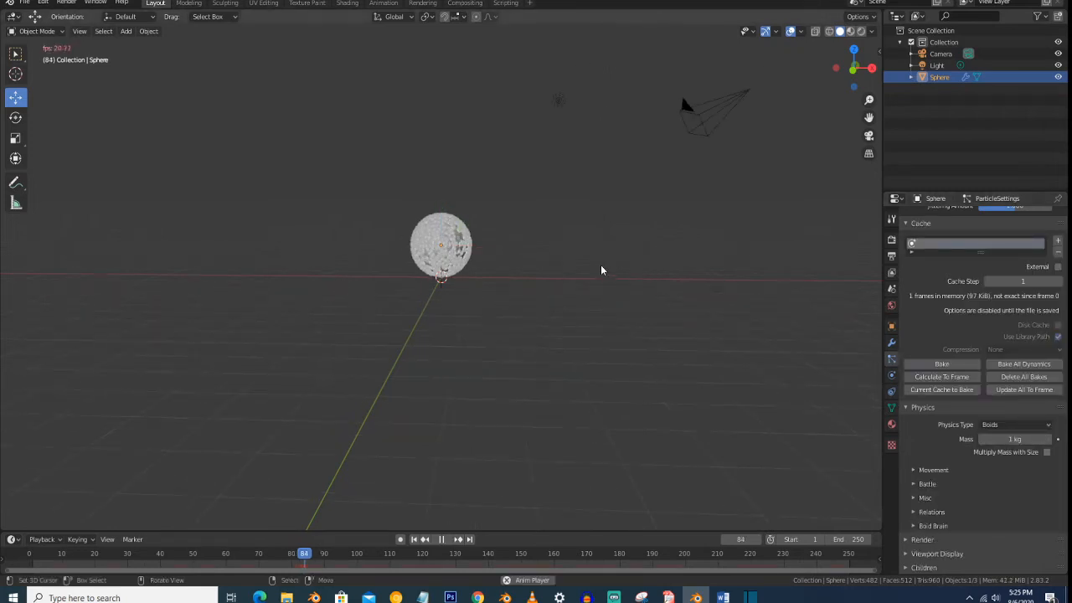
scroll(506, 242, up, 3)
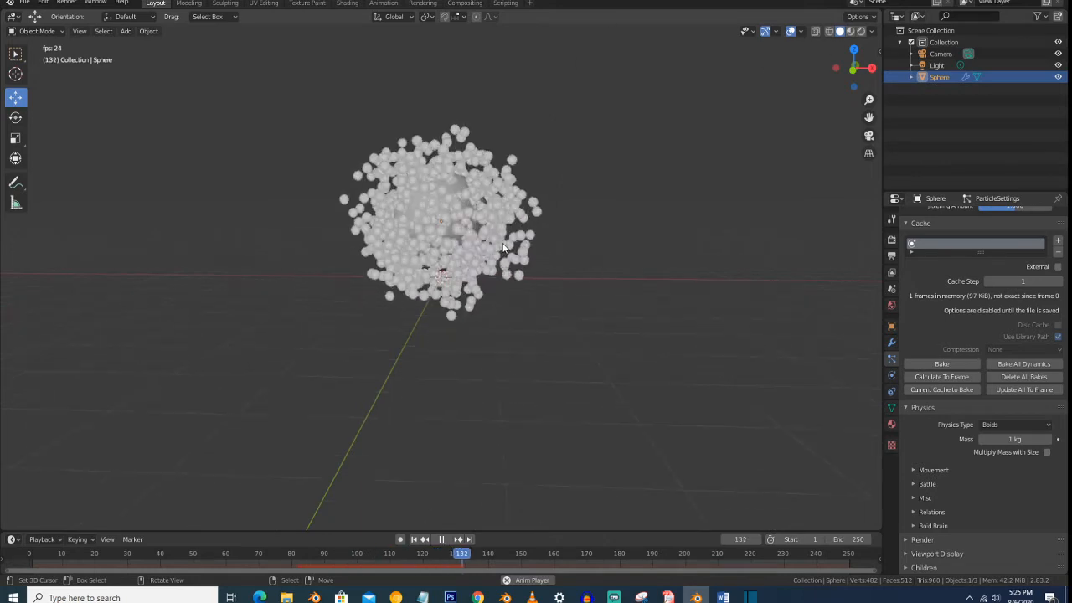
mouse_move(497, 240)
middle_down()
mouse_move(543, 248)
mouse_move(465, 248)
mouse_move(481, 242)
middle_up()
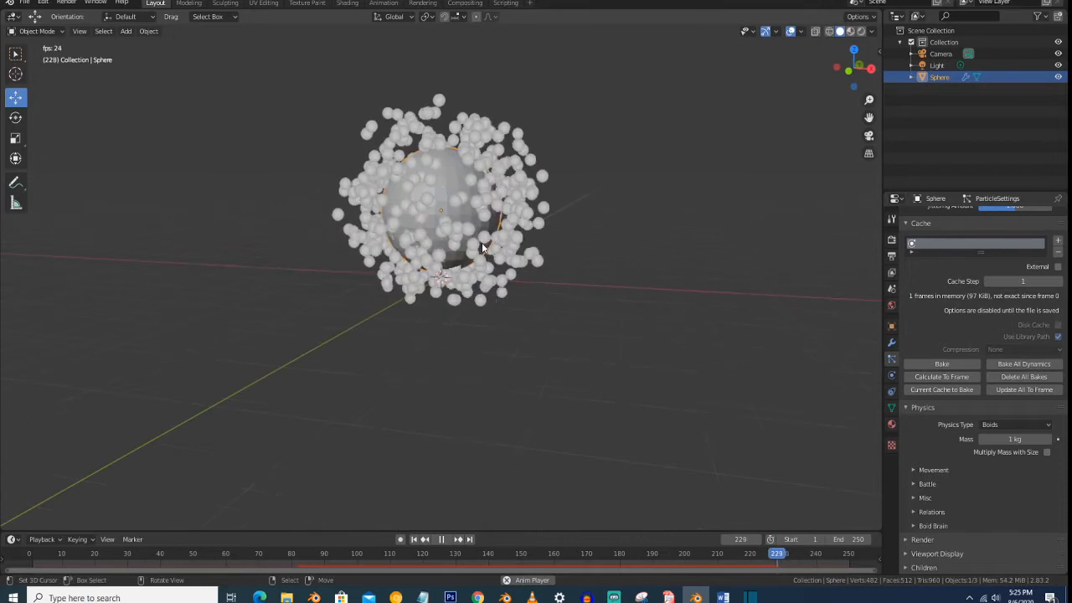
- Set the Physics Type to Fluid and review its solver settings while the particles play
click(1021, 425)
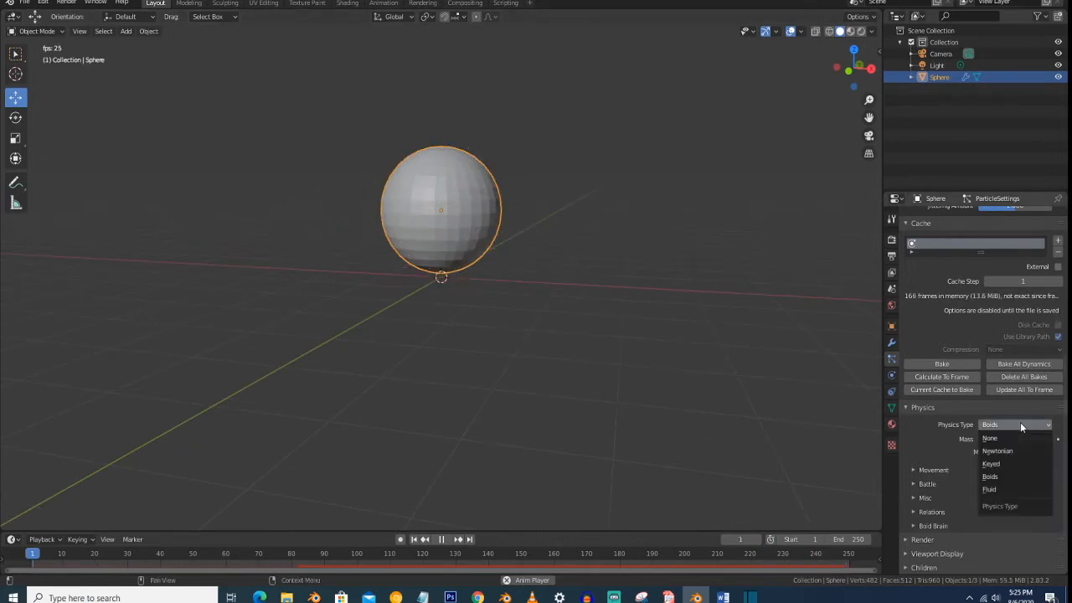
click(1021, 489)
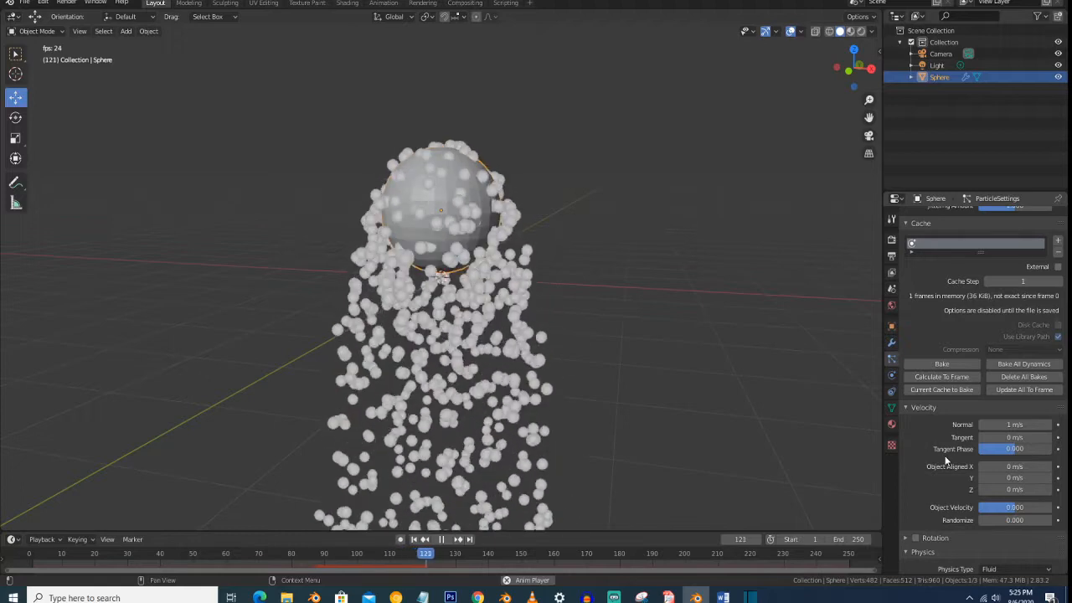
scroll(945, 455, up, 2)
scroll(944, 456, down, 9)
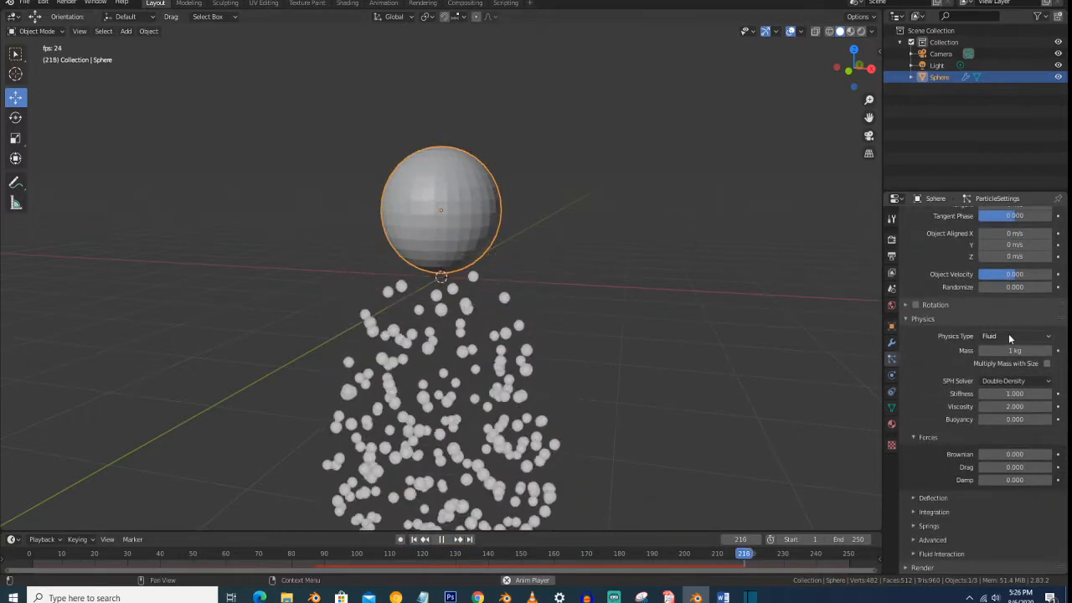
- Set the Physics Type to Newtonian and expand the particle system's Render settings
click(1009, 335)
click(1011, 362)
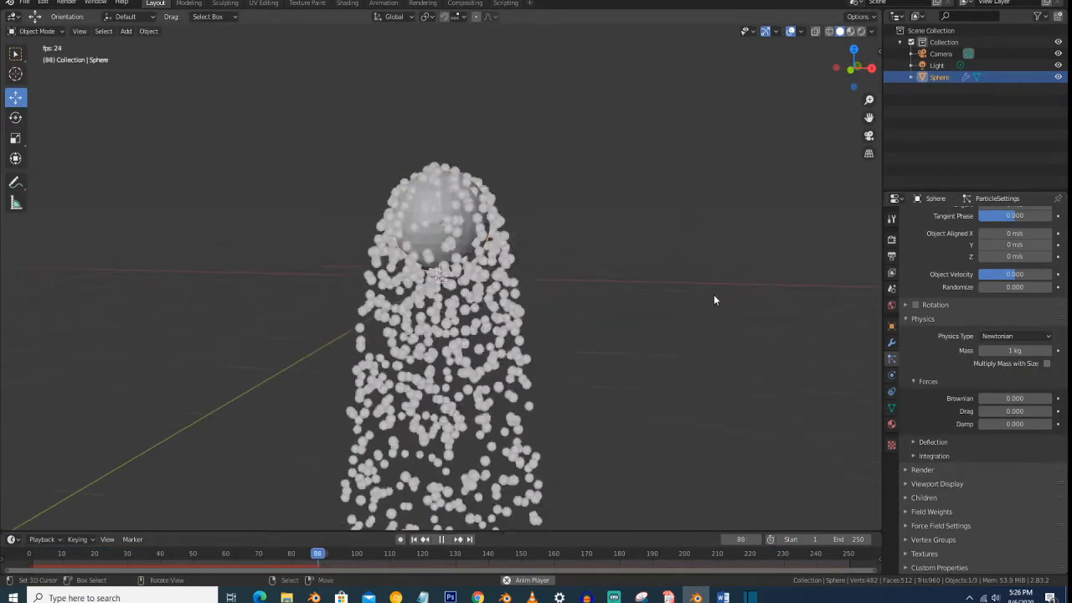
click(957, 469)
scroll(970, 411, down, 3)
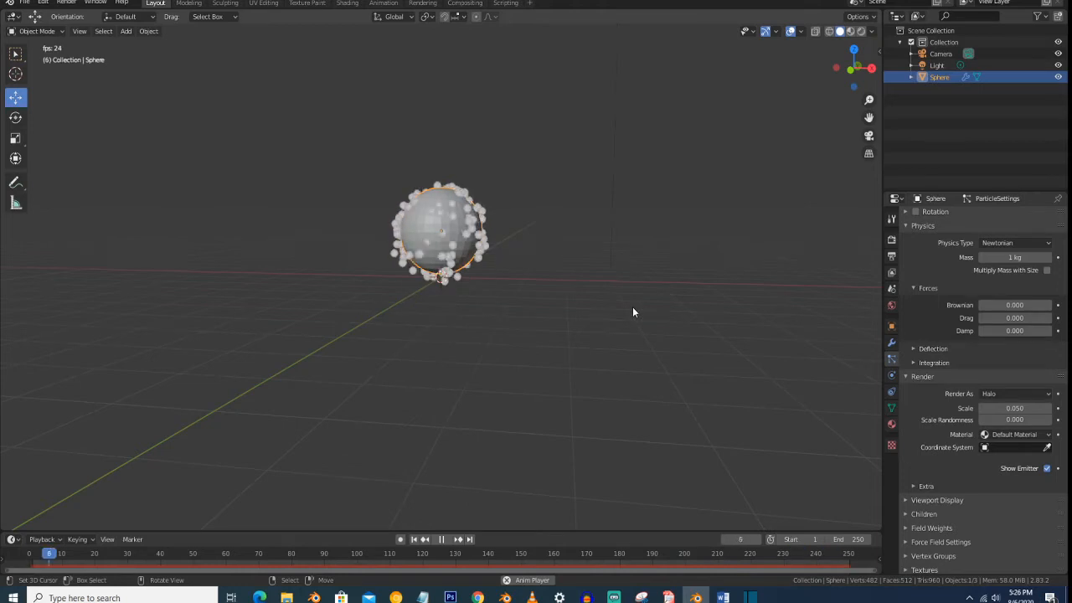
- Stop playback, render the current frame with the Halo particles to check the output, and close the render
key(space)
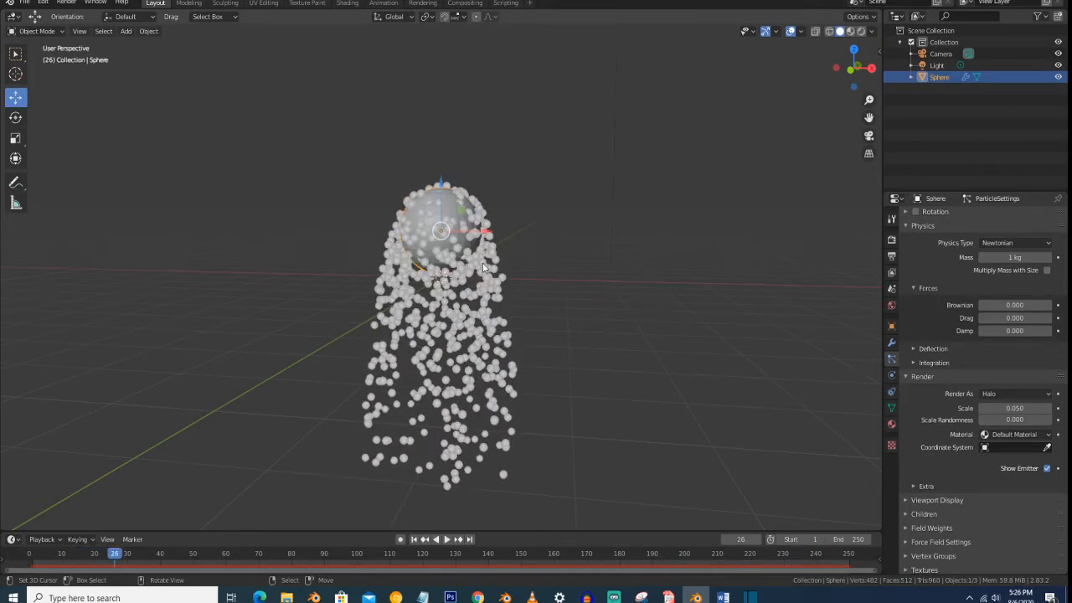
scroll(502, 283, down, 3)
middle_drag(500, 283, 507, 291)
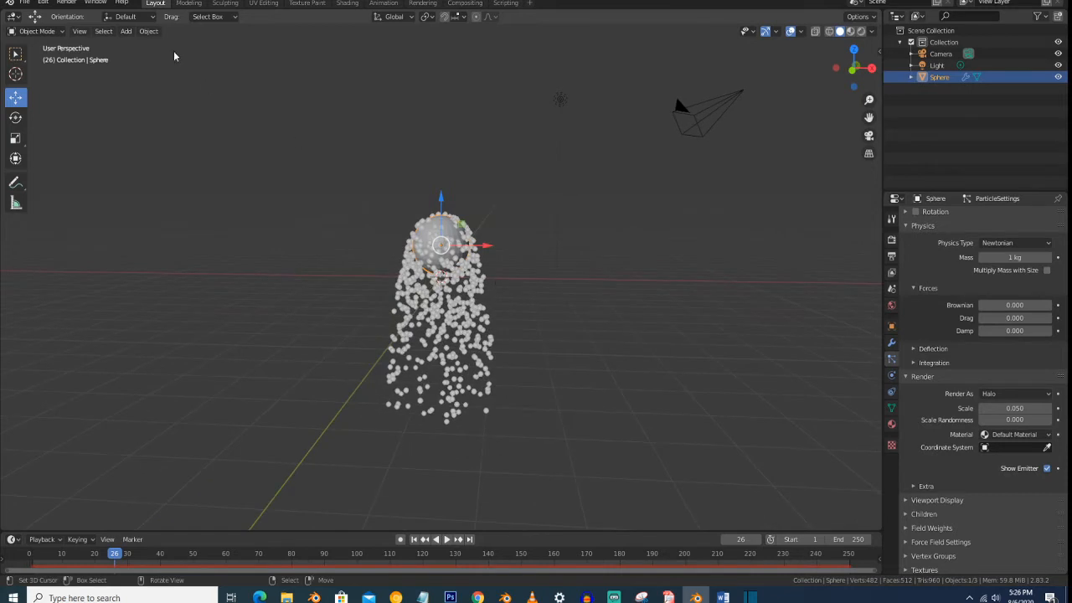
click(67, 3)
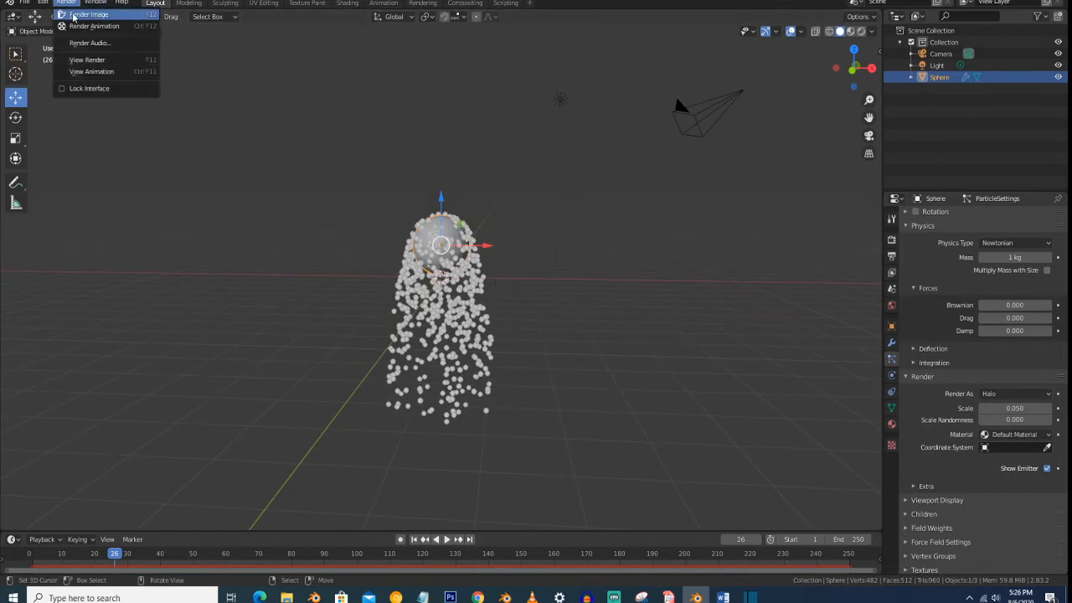
click(73, 15)
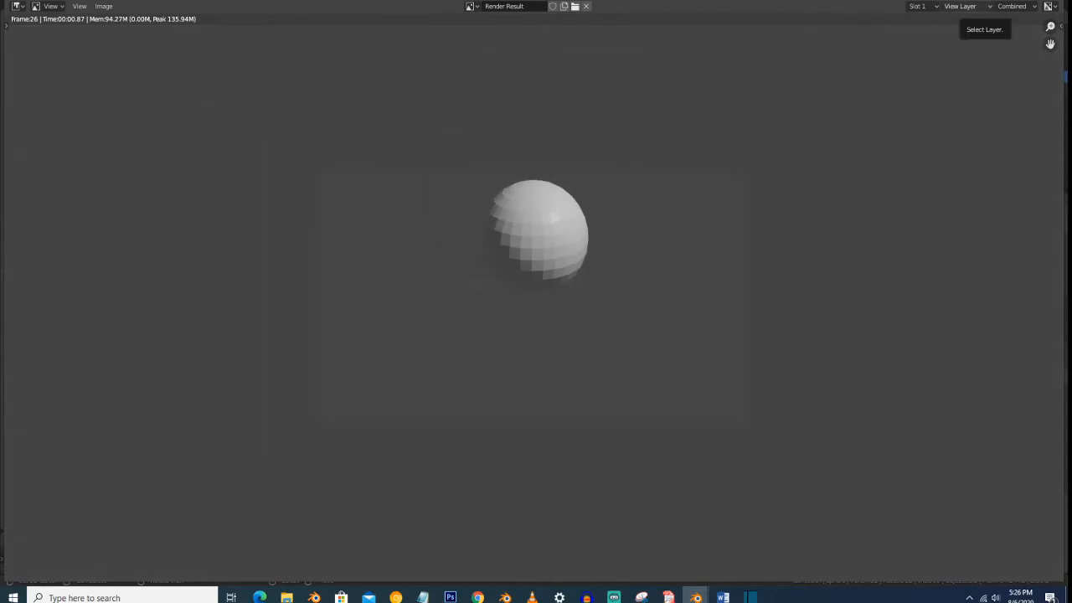
key(Escape)
- Add an ico sphere and move it along the X axis, well clear of the emitter sphere
scroll(470, 239, up, 1)
scroll(470, 239, down, 2)
scroll(470, 239, up, 3)
scroll(469, 235, down, 2)
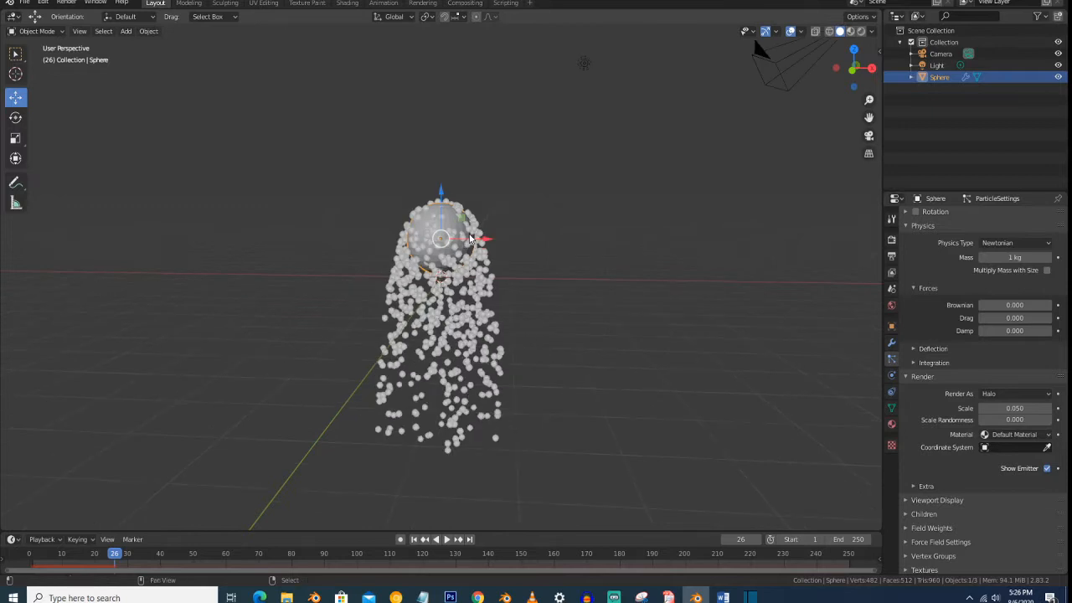
key(shift+a)
mouse_move(470, 236)
click(532, 283)
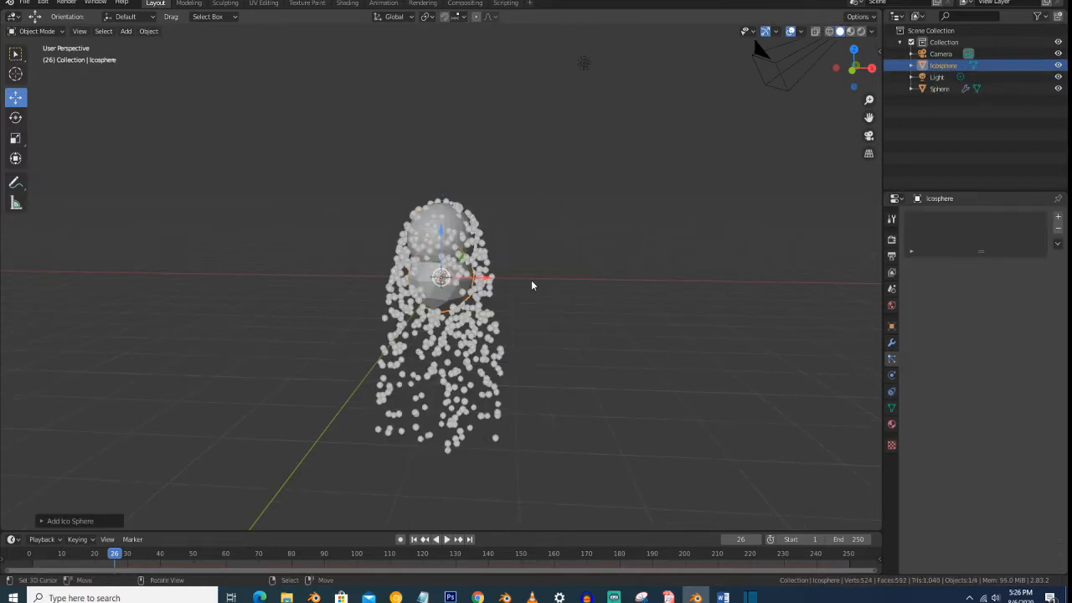
drag(491, 281, 210, 266)
- Set the emitter sphere's particles to render as Object, with the Icosphere as the Instance Object
click(428, 239)
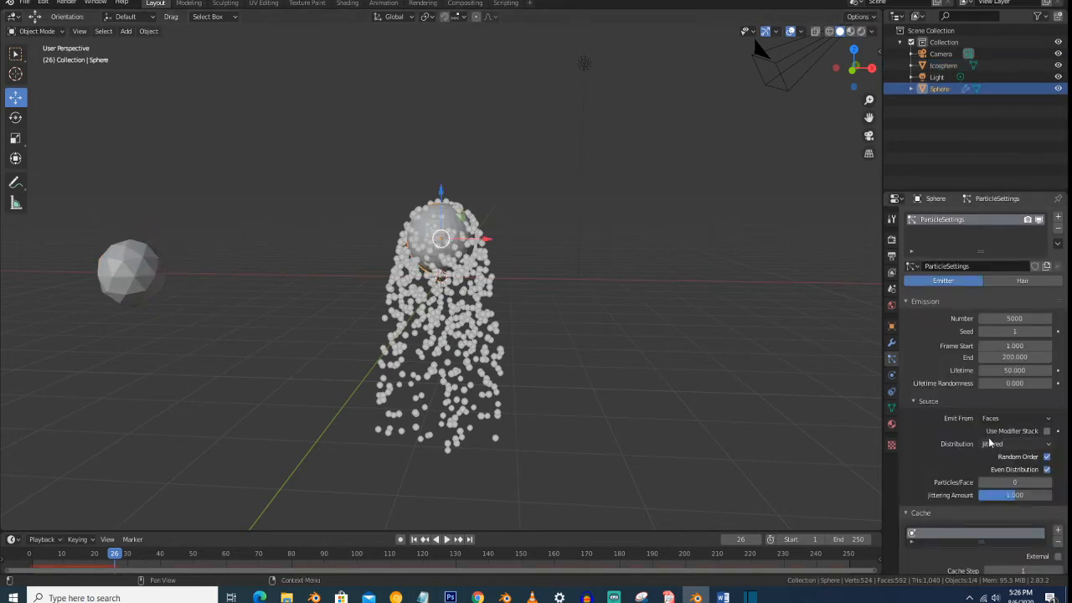
scroll(990, 440, down, 10)
scroll(989, 437, down, 5)
scroll(986, 442, down, 3)
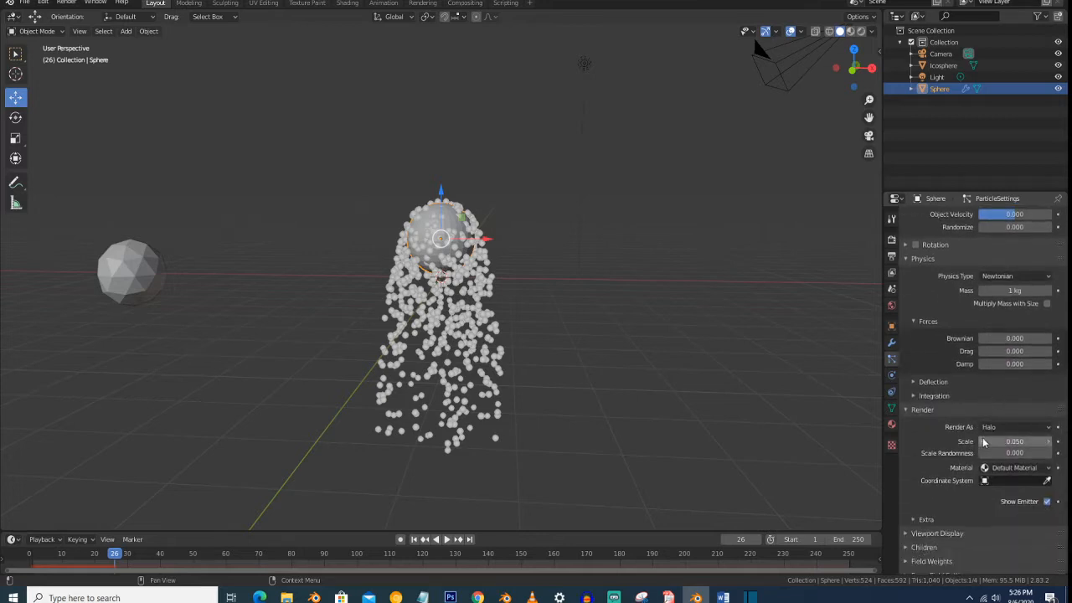
click(988, 379)
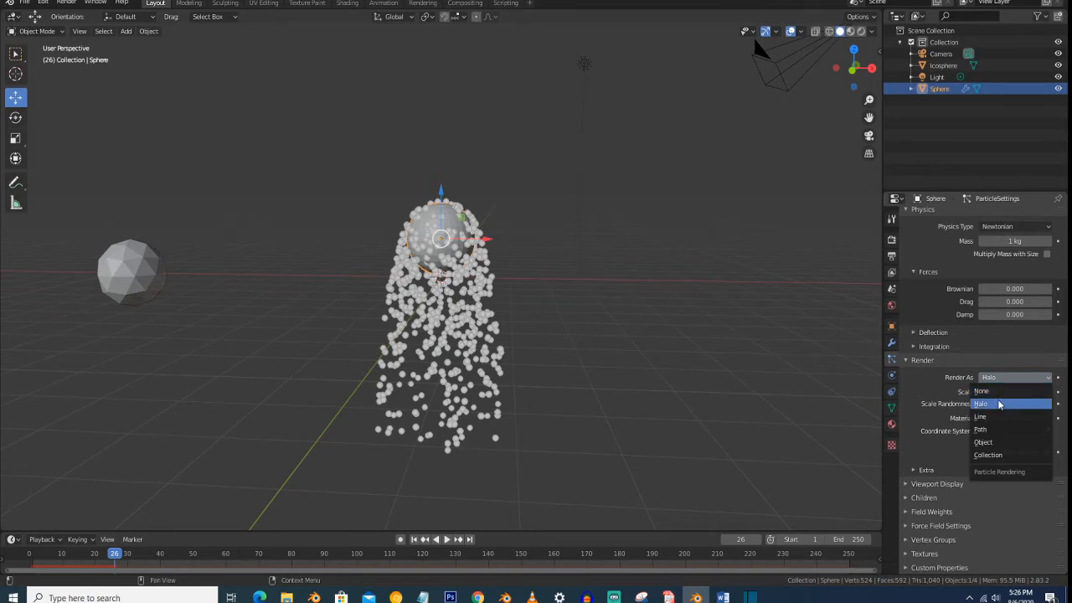
click(997, 442)
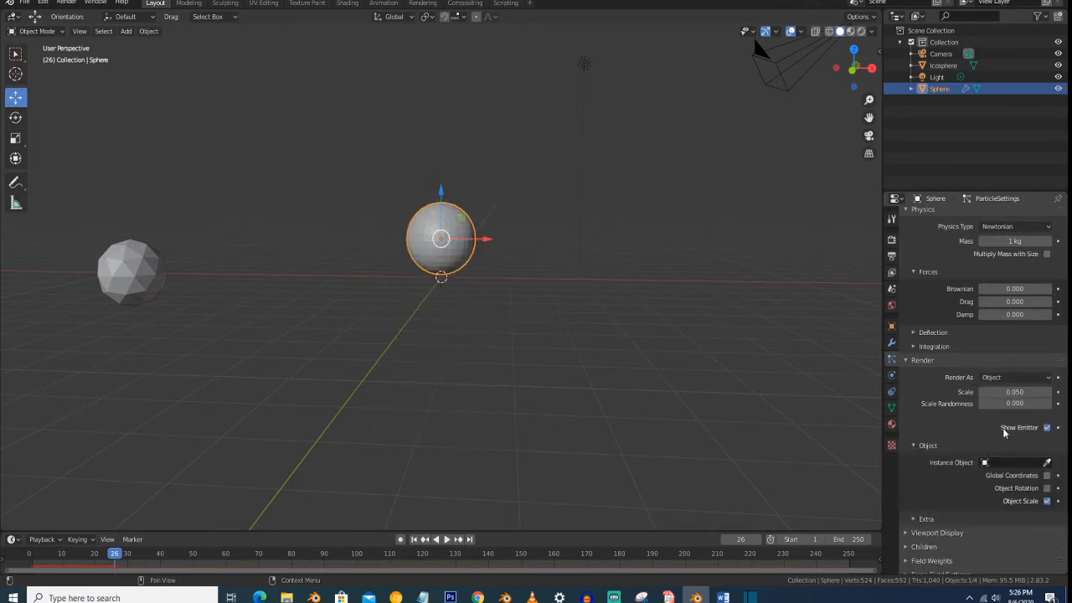
scroll(1007, 431, down, 2)
click(1012, 415)
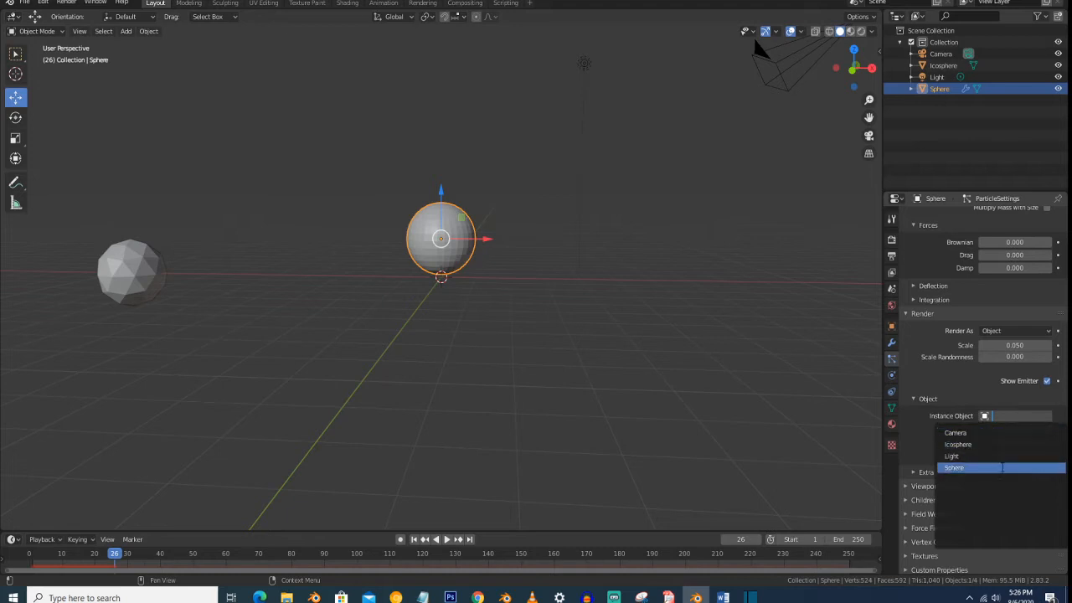
click(959, 444)
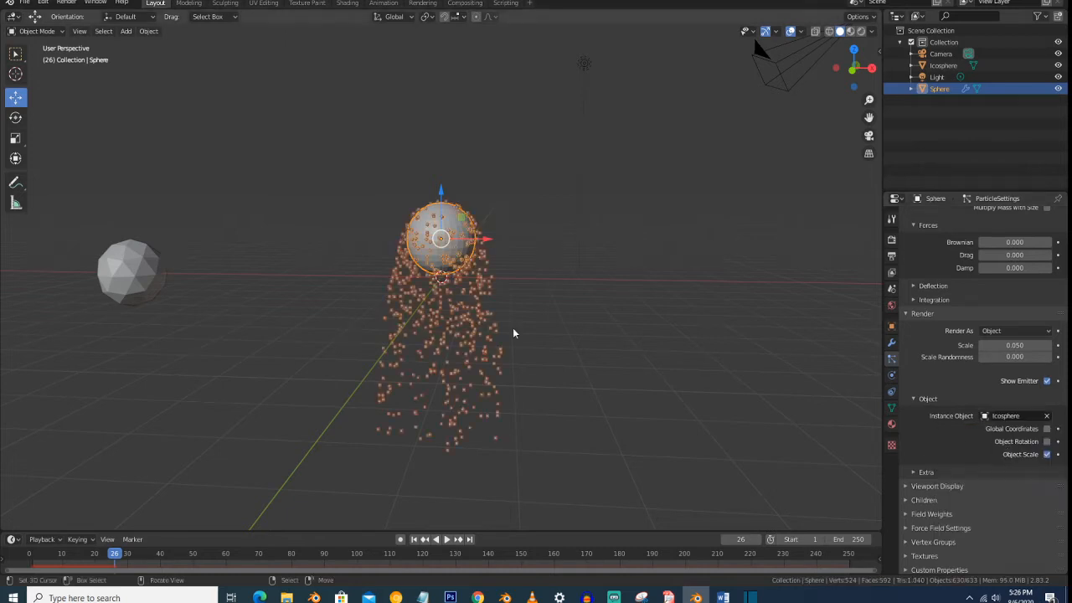
- Render the current frame to check the icosphere particles, and close the render
scroll(513, 328, up, 1)
scroll(513, 332, down, 2)
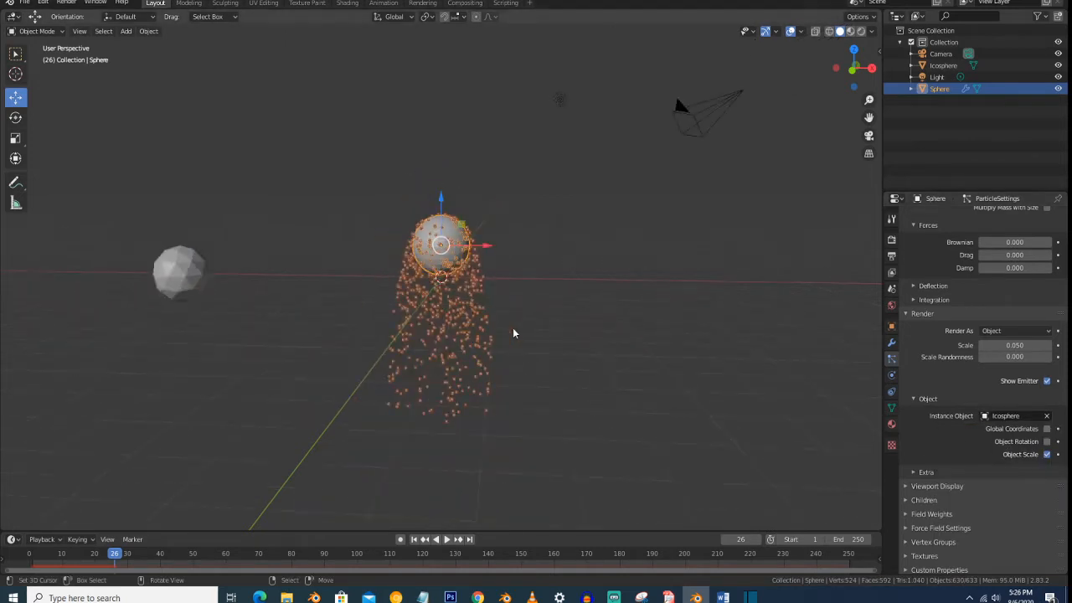
click(67, 3)
click(87, 14)
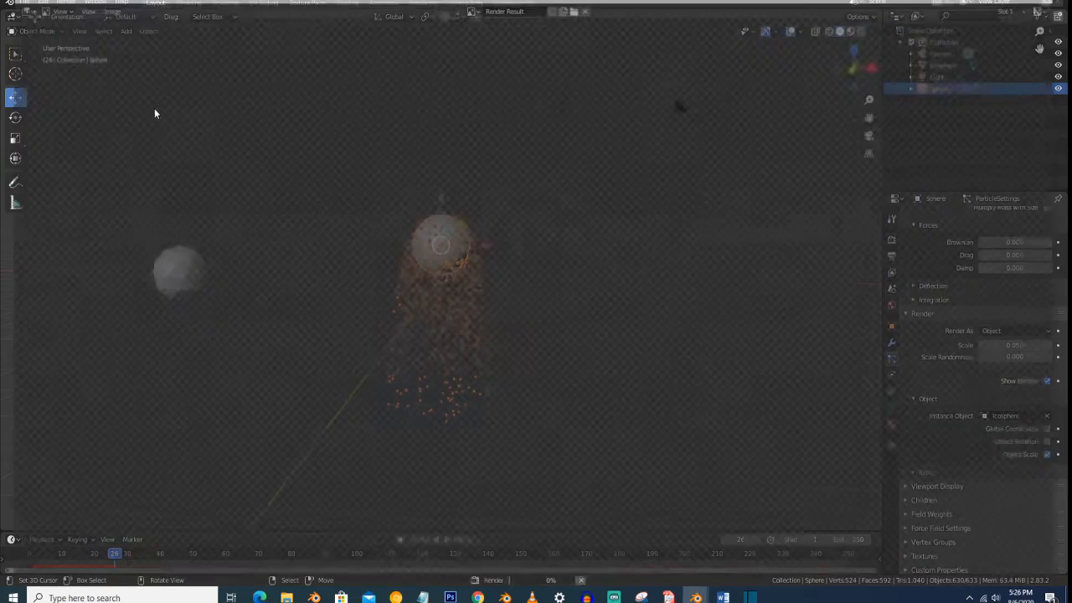
scroll(485, 267, down, 4)
scroll(485, 268, up, 3)
scroll(587, 251, down, 1)
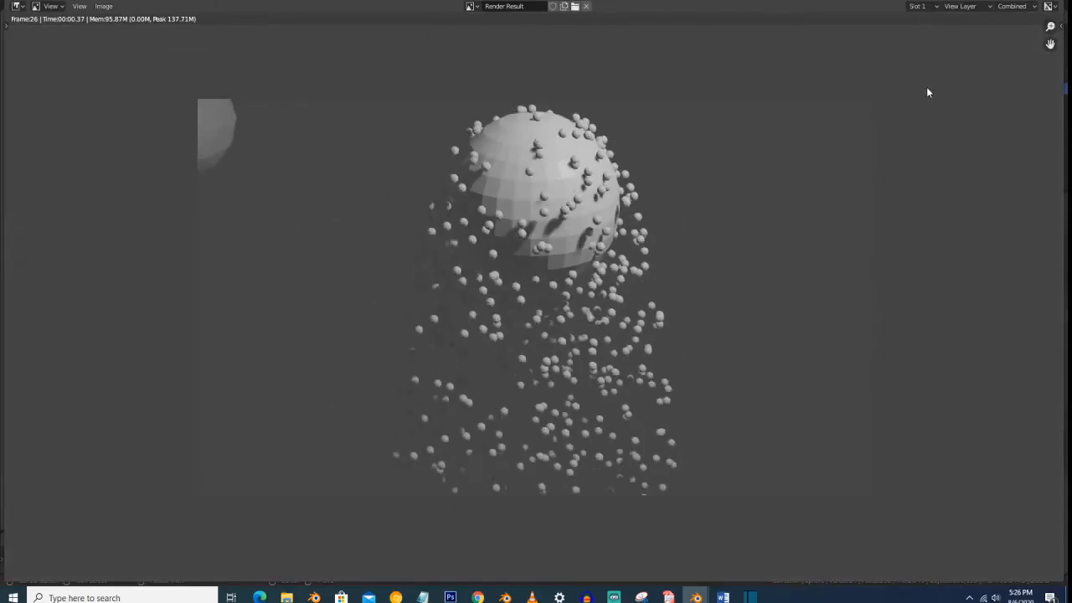
click(1047, 5)
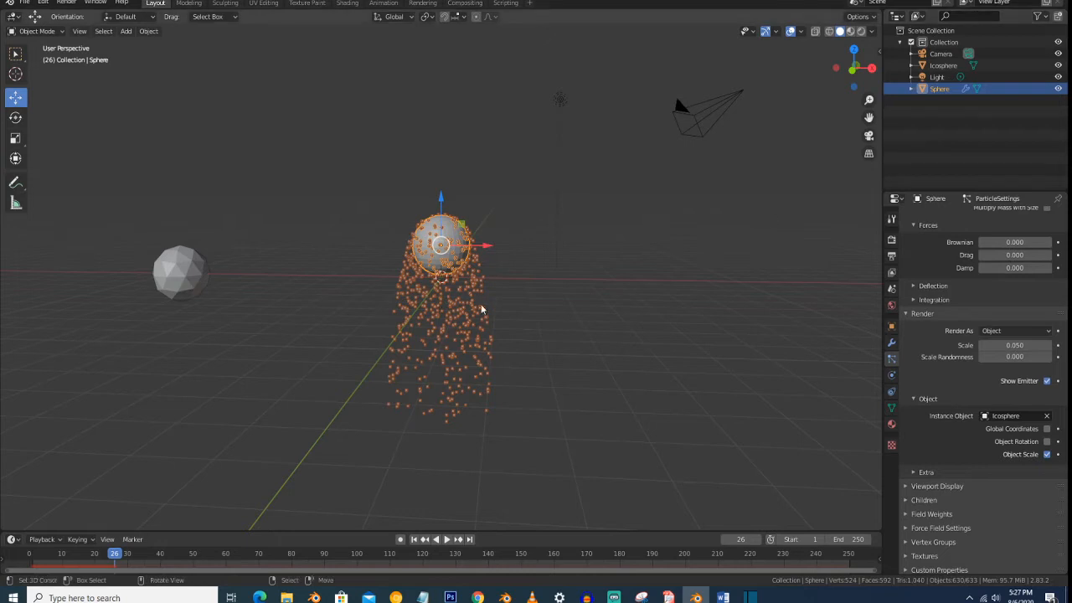
- Expand the Viewport Display settings and review the Display As options, keeping Rendered
scroll(543, 263, down, 1)
scroll(543, 263, up, 1)
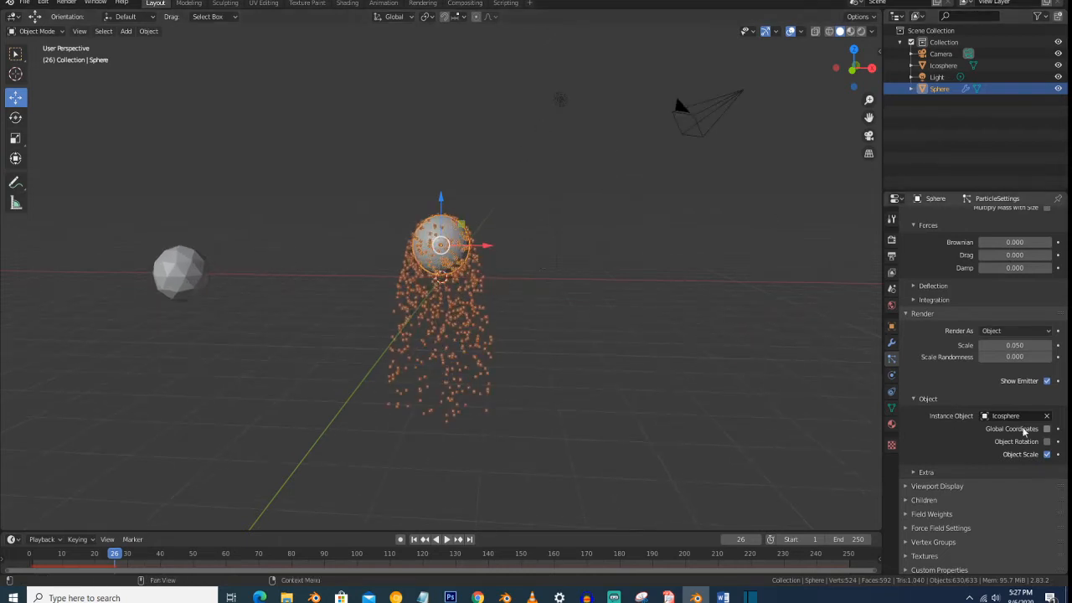
scroll(978, 383, down, 1)
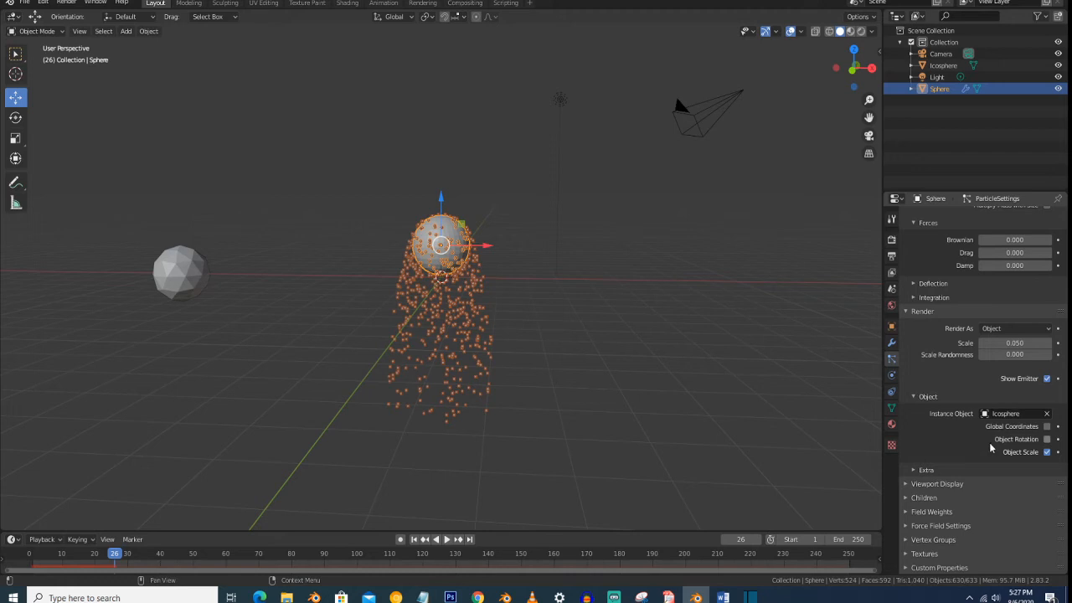
click(990, 484)
scroll(981, 419, down, 3)
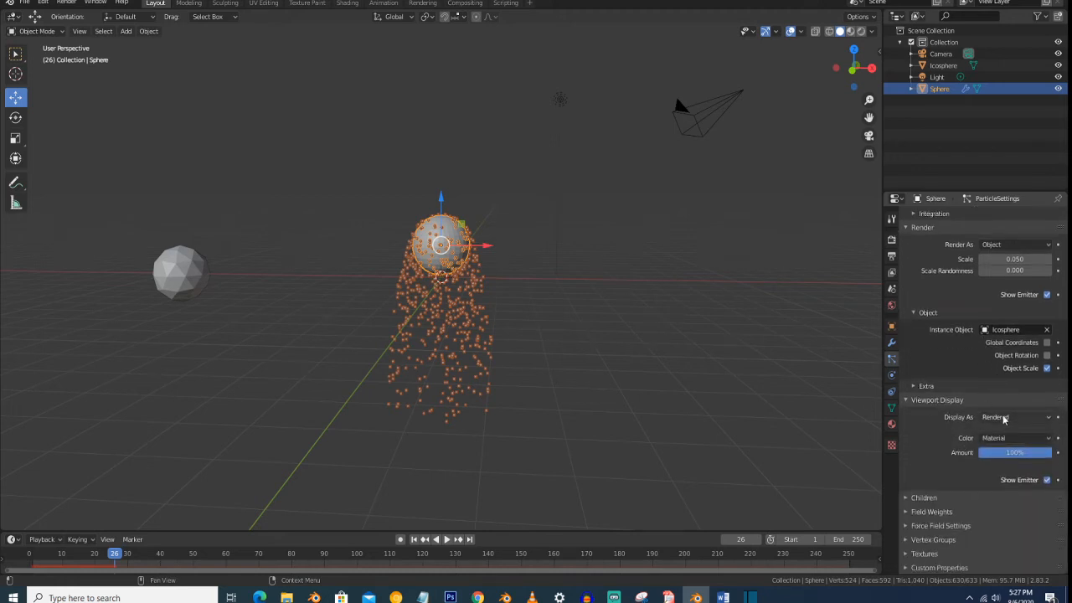
click(1003, 419)
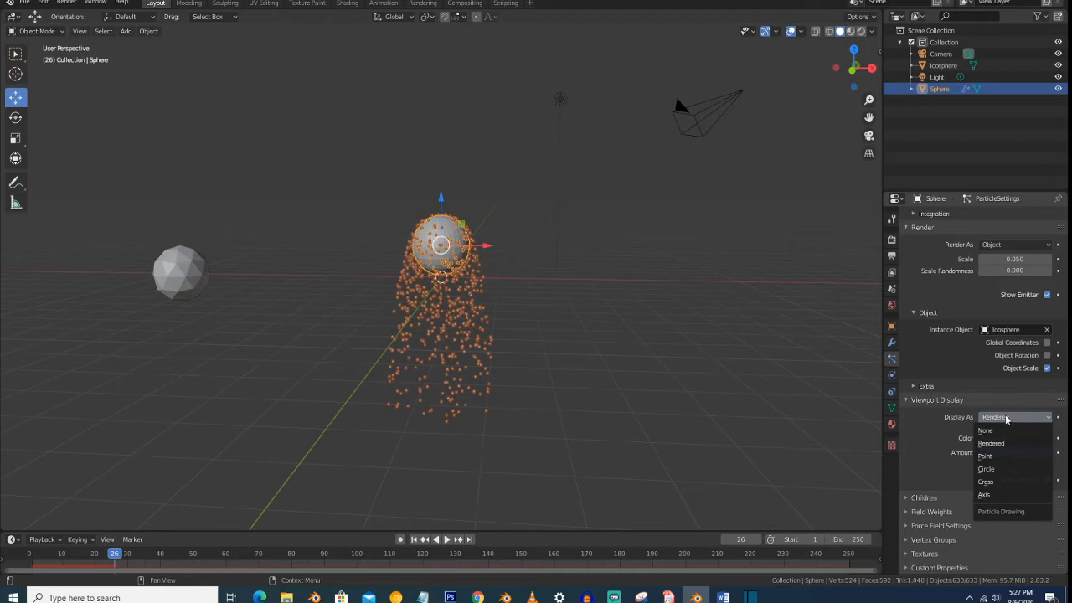
click(998, 419)
click(992, 418)
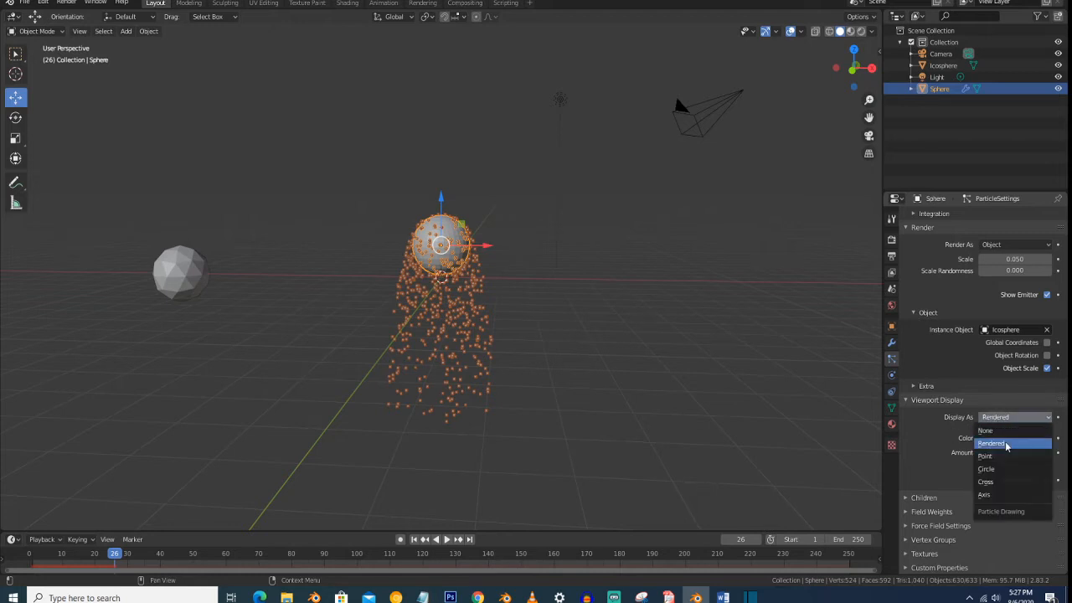
click(1006, 445)
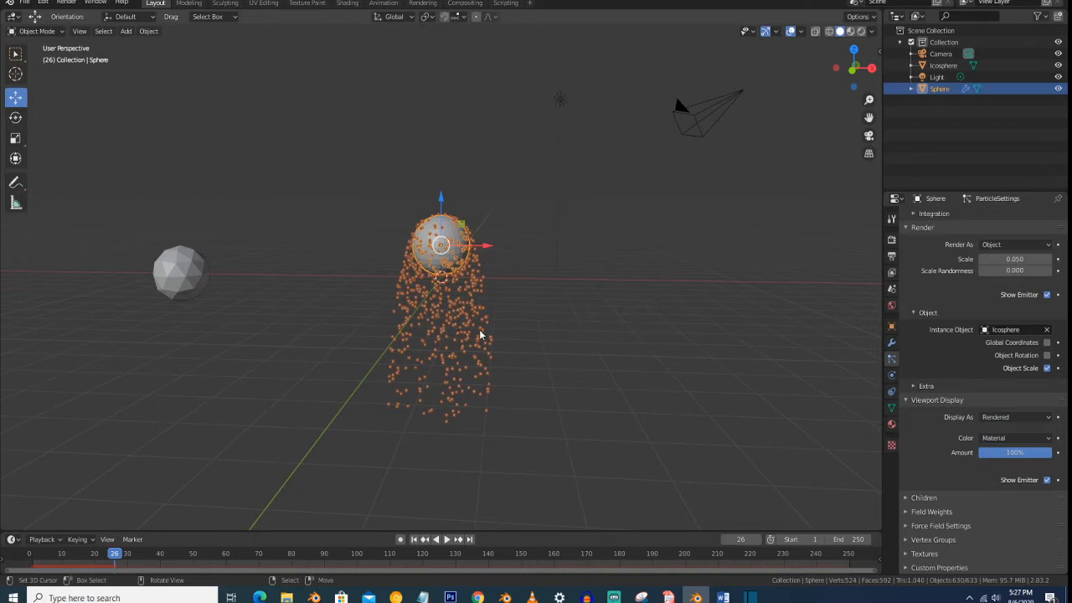
- Try displaying the particles as Circle in the viewport, and set Display As back to Rendered
click(1015, 417)
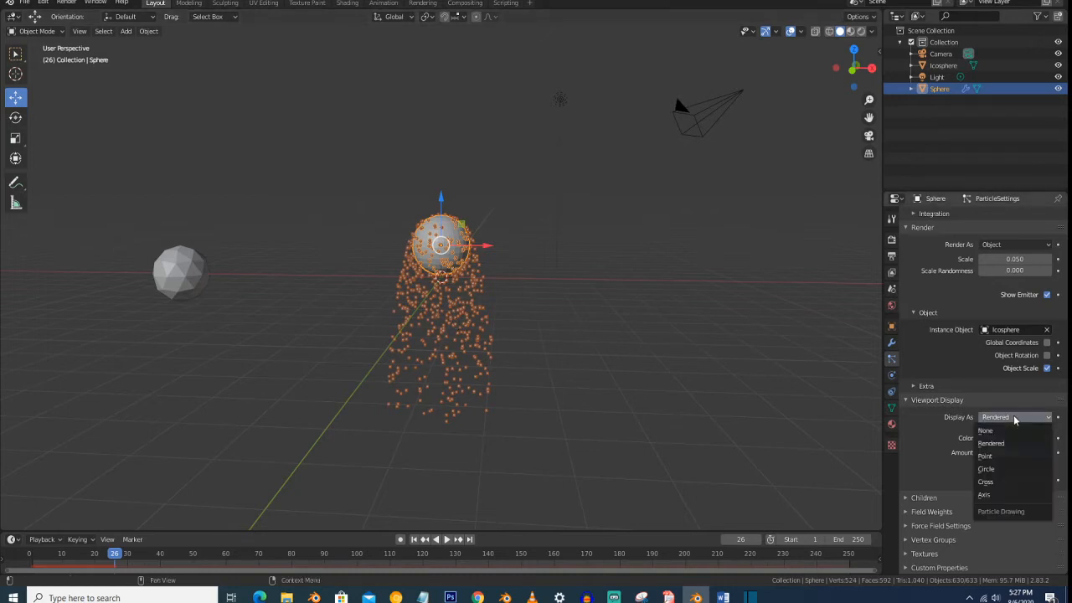
click(1007, 469)
scroll(658, 317, up, 3)
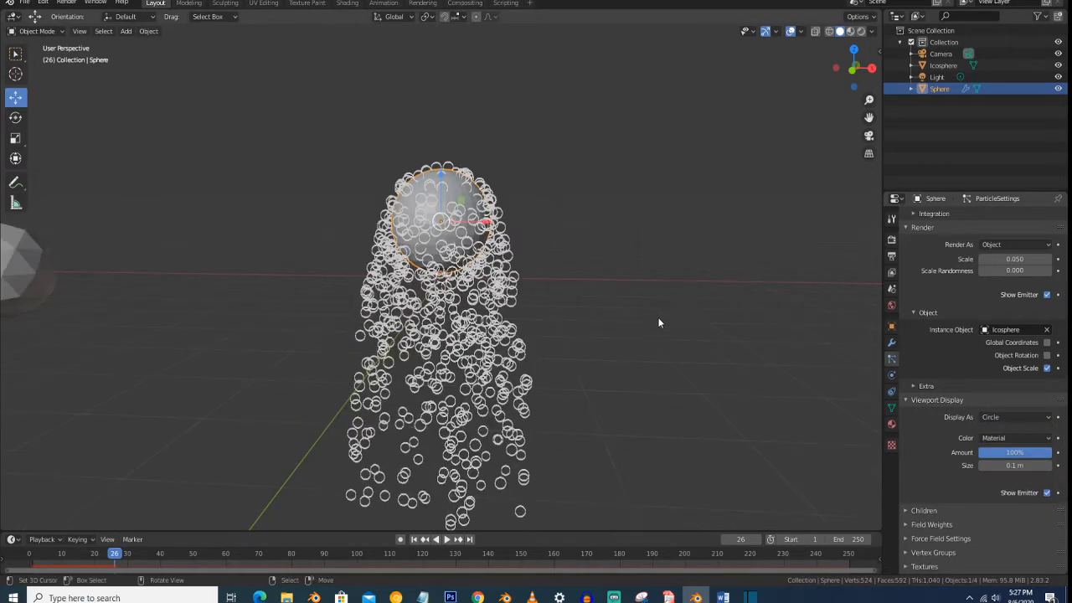
click(990, 416)
click(995, 439)
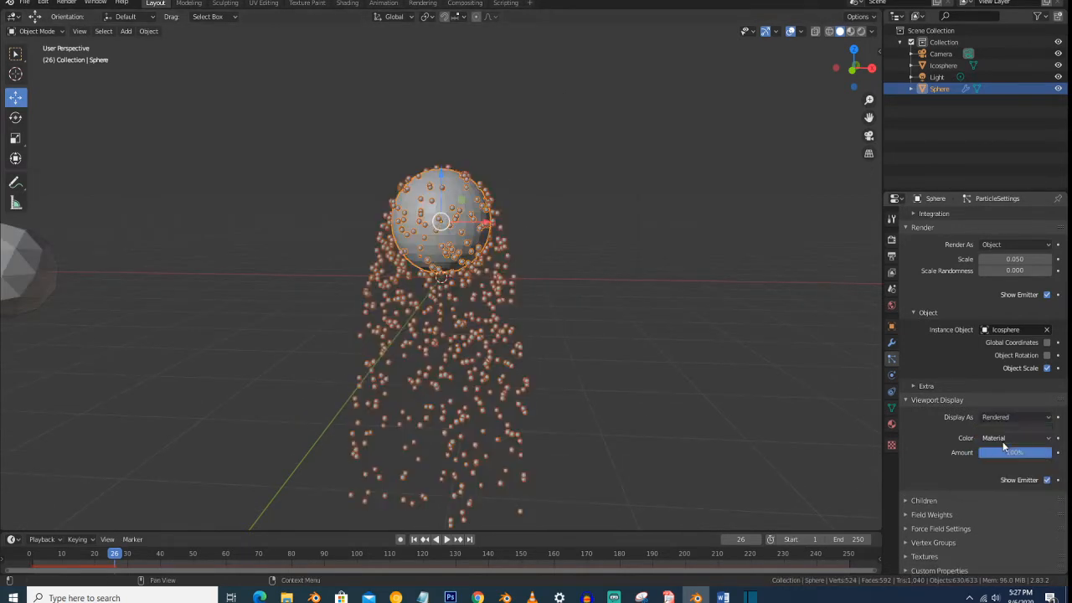
- Expand the Children settings, compare Simple child particles with None, and review the Simple options
click(924, 498)
scroll(963, 436, down, 1)
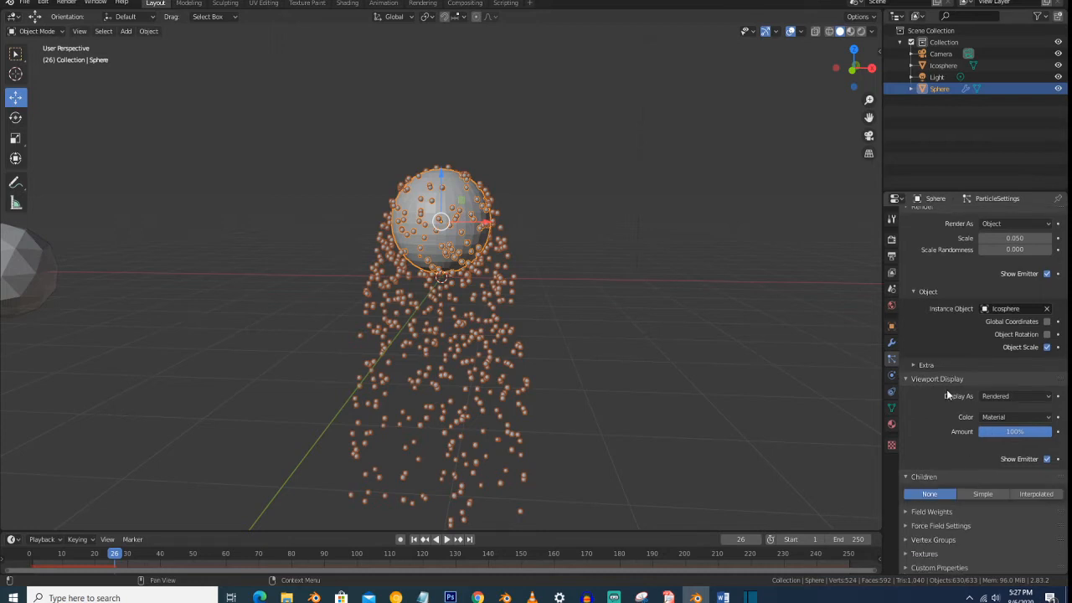
click(980, 496)
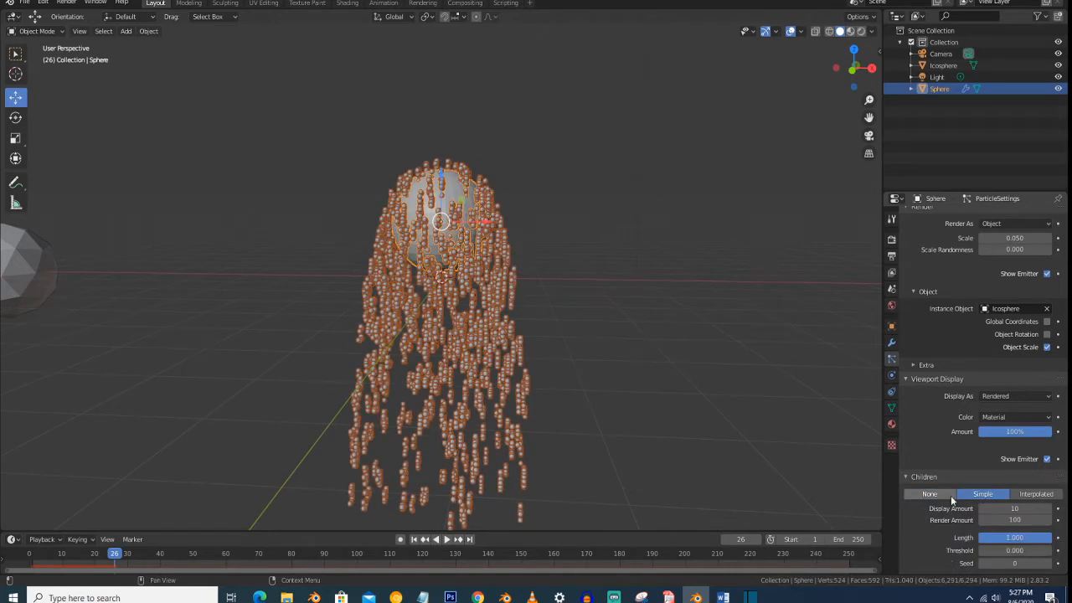
click(939, 495)
click(967, 499)
scroll(1005, 513, down, 2)
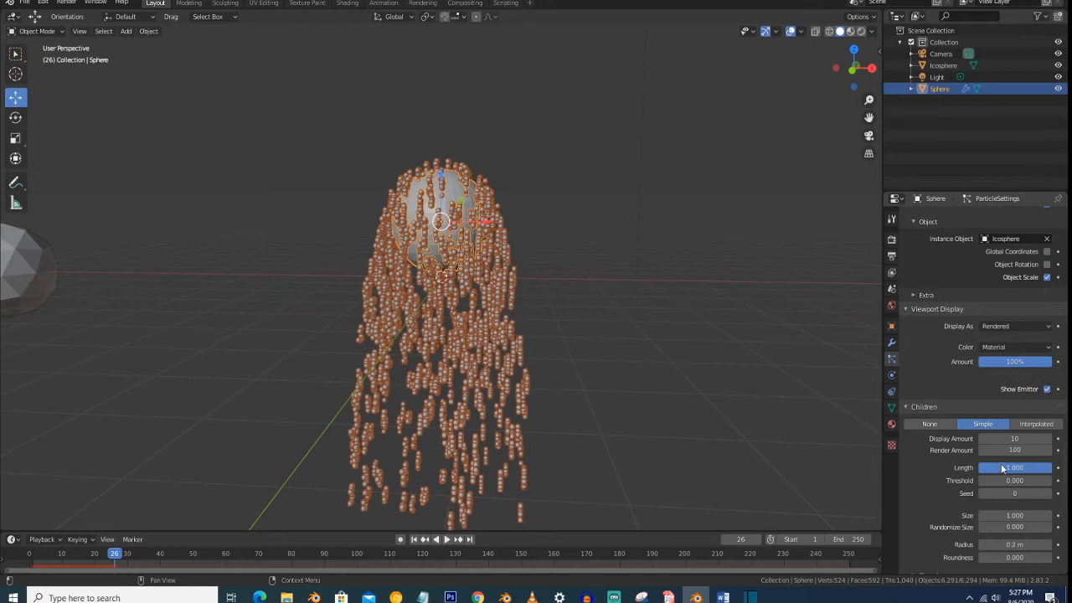
click(936, 425)
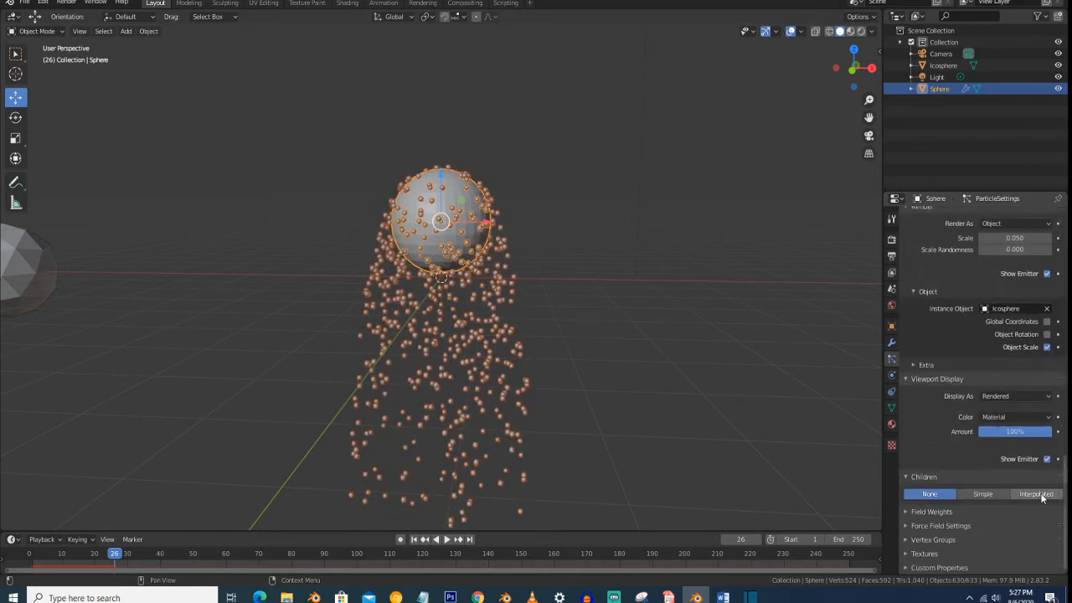
- Try Interpolated and Simple child particles, and set Children back to None
click(1042, 496)
click(995, 495)
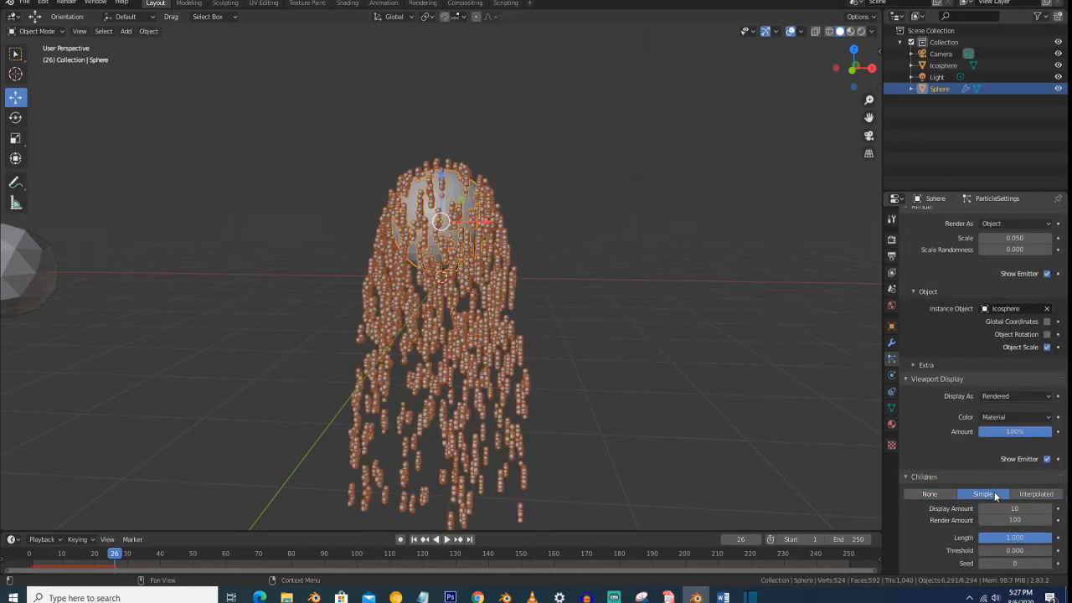
click(938, 493)
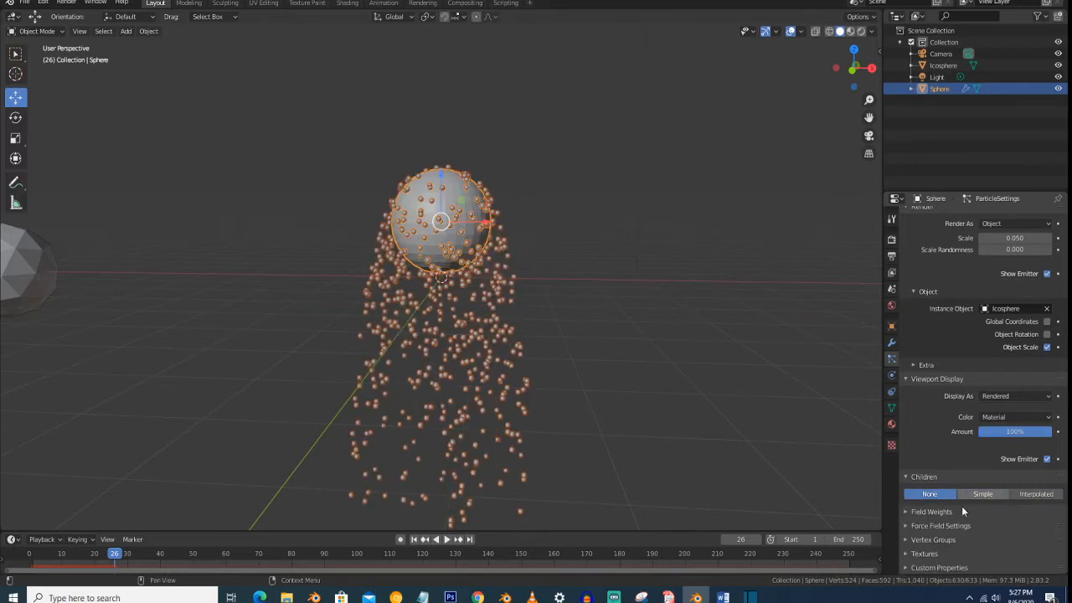
- Set the Gravity field weight to 0 and play the animation to watch the particles spread around the sphere
scroll(982, 445, down, 3)
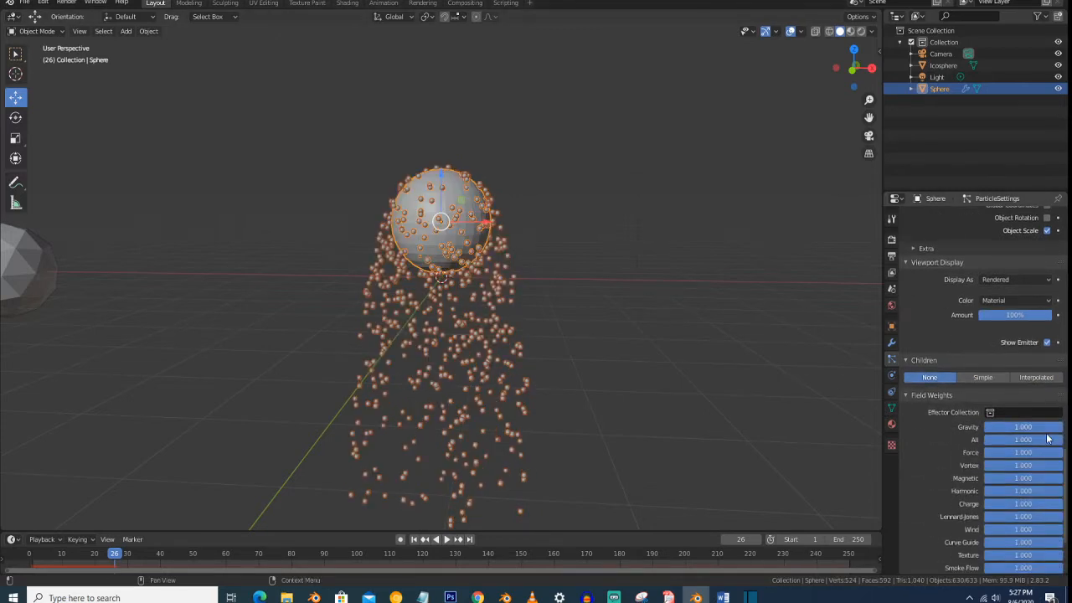
scroll(936, 430, down, 2)
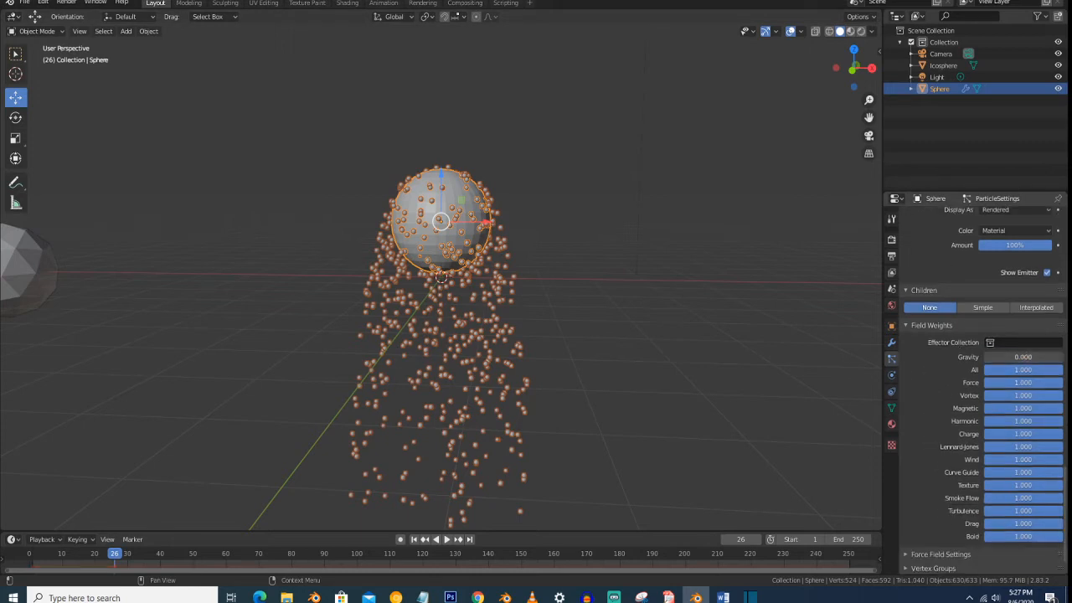
key(space)
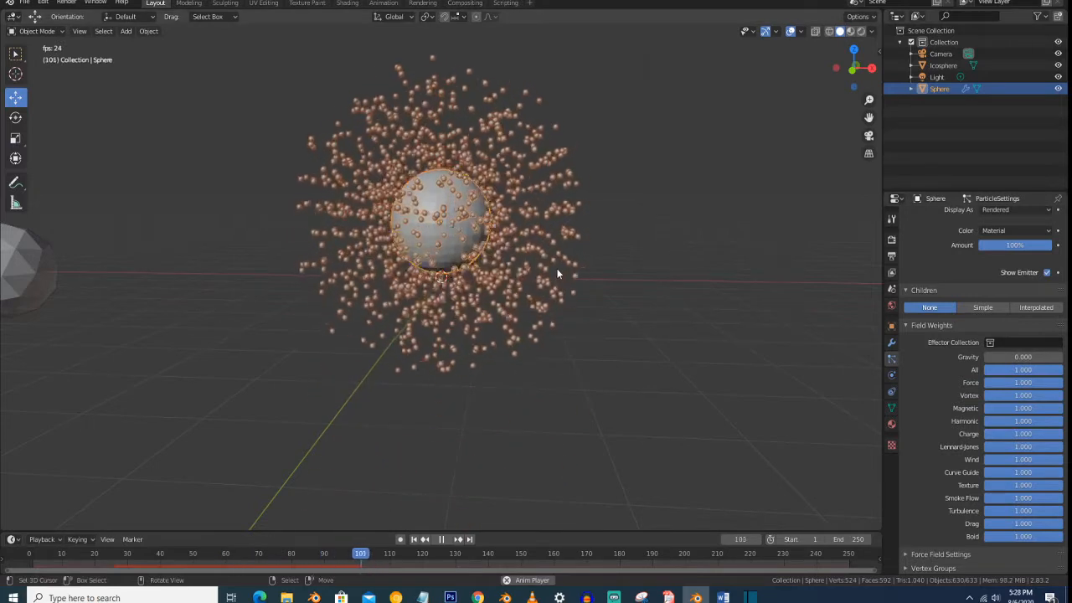
mouse_move(558, 282)
middle_down()
mouse_move(600, 280)
mouse_move(546, 286)
mouse_move(547, 277)
middle_up()
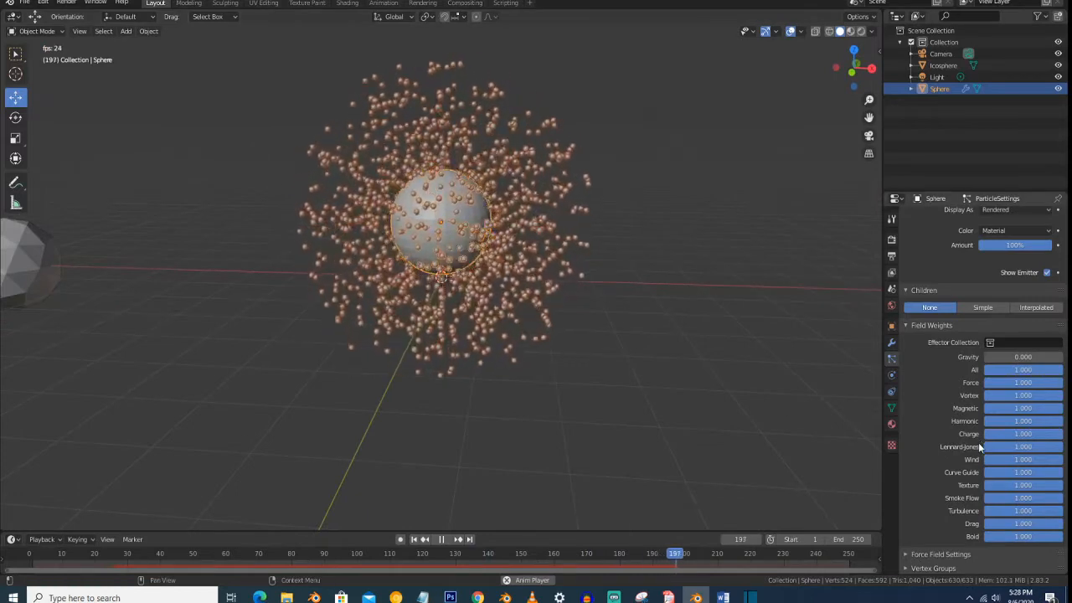
- Review the particle system's Force Field Settings and Vertex Groups options, and collapse both sections again
scroll(978, 447, down, 2)
click(966, 525)
scroll(968, 478, down, 4)
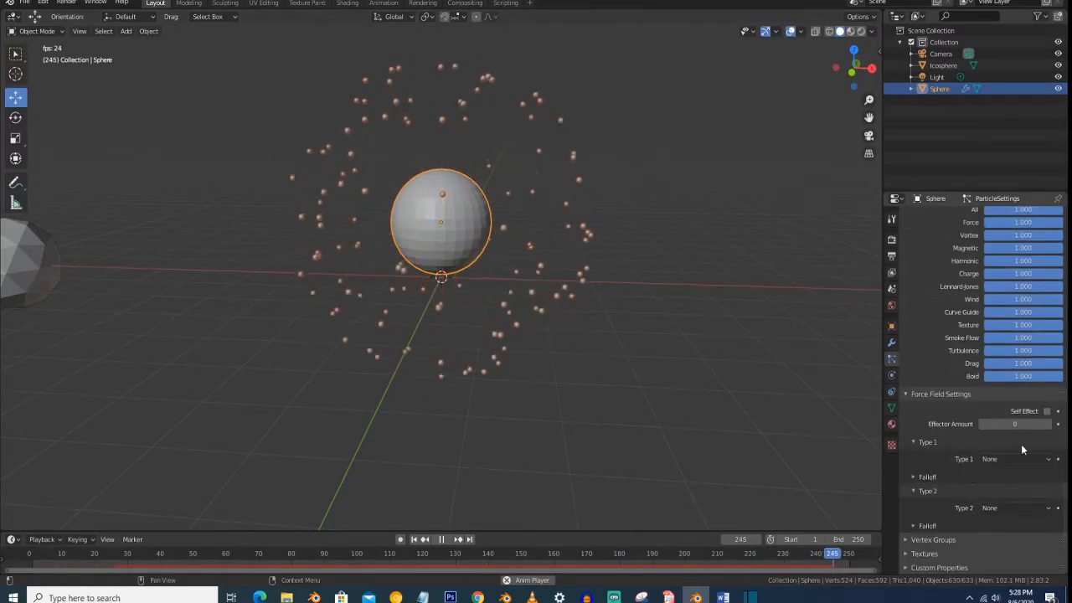
click(965, 538)
scroll(984, 466, down, 3)
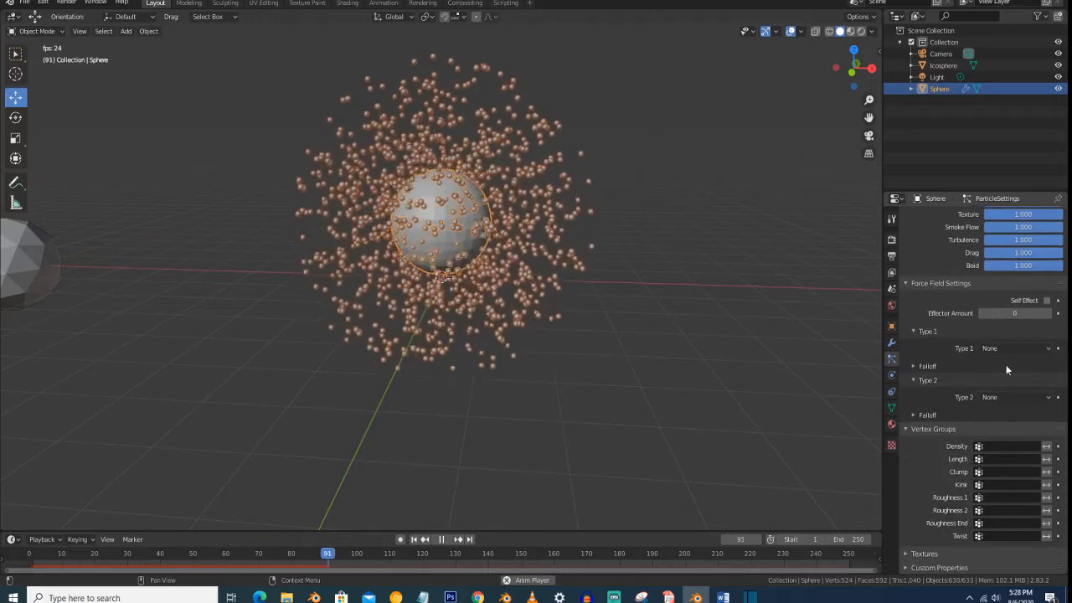
scroll(984, 373, up, 3)
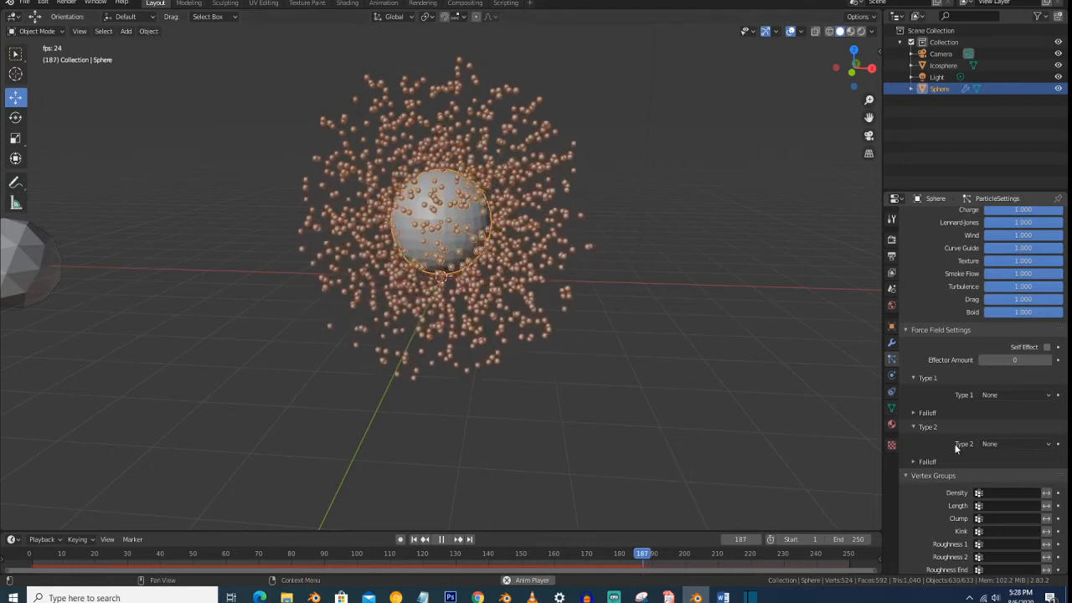
click(928, 330)
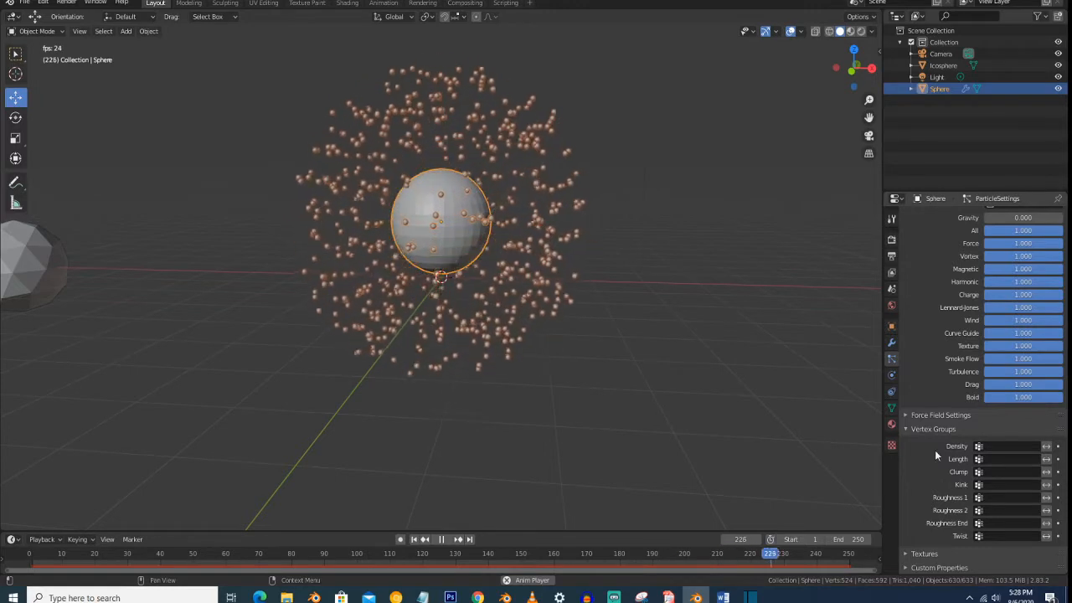
scroll(937, 432, up, 3)
scroll(733, 416, down, 3)
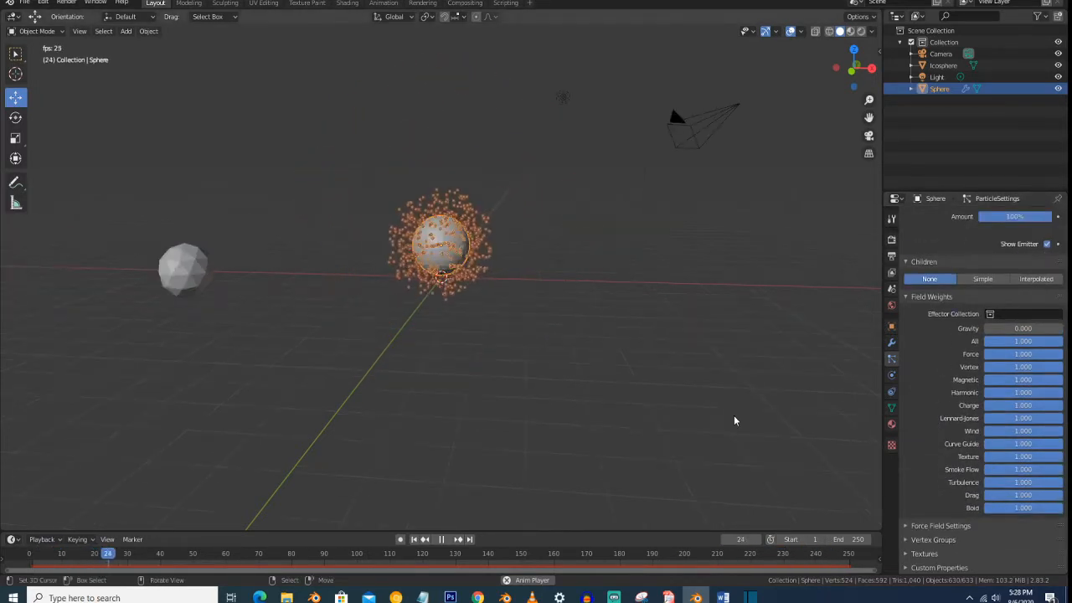
- Stop the animation playback and delete the light from the scene
key(space)
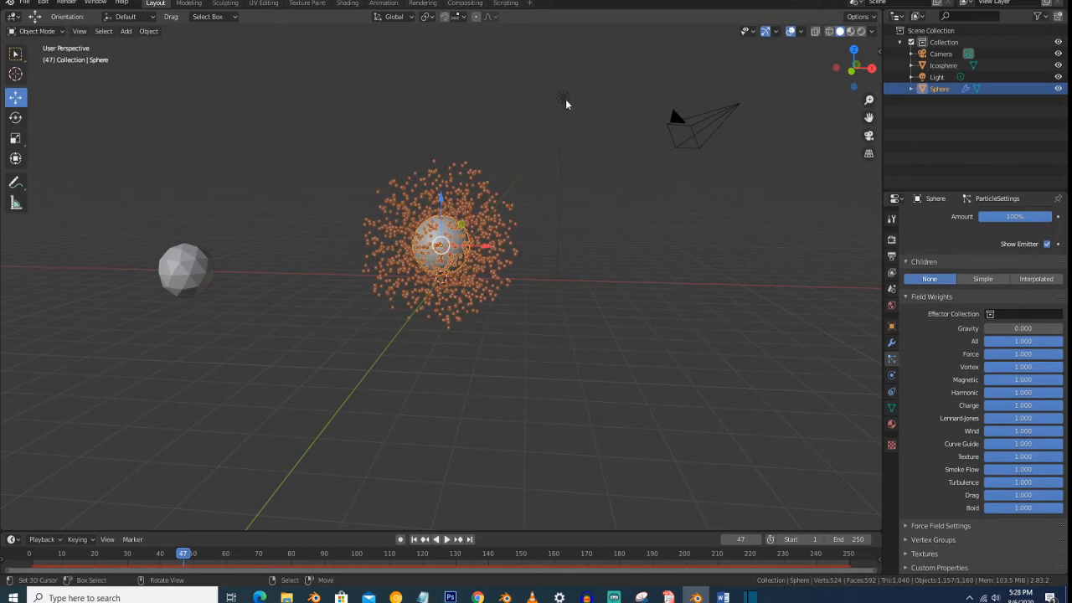
click(564, 99)
key(x)
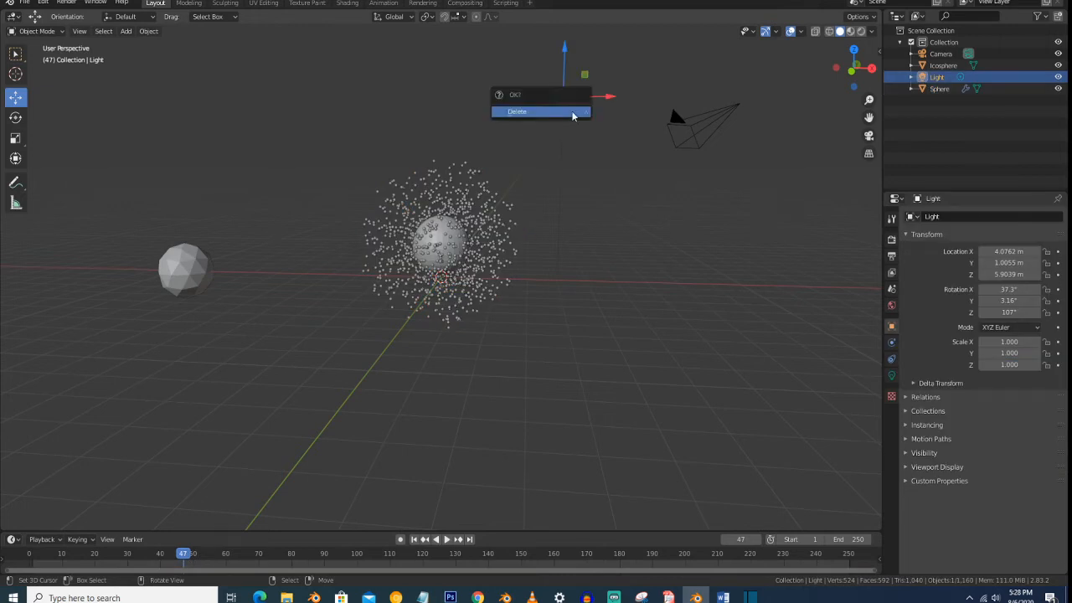
click(569, 109)
- Give the icosphere a new material and set its surface shader to Emission
click(199, 278)
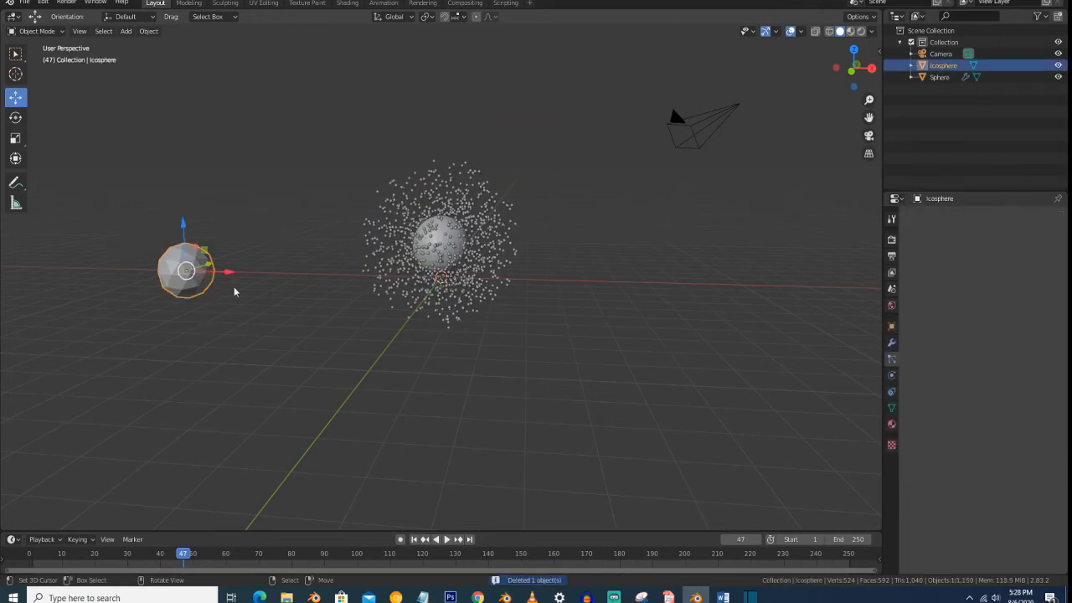
middle_drag(473, 256, 471, 246)
click(466, 237)
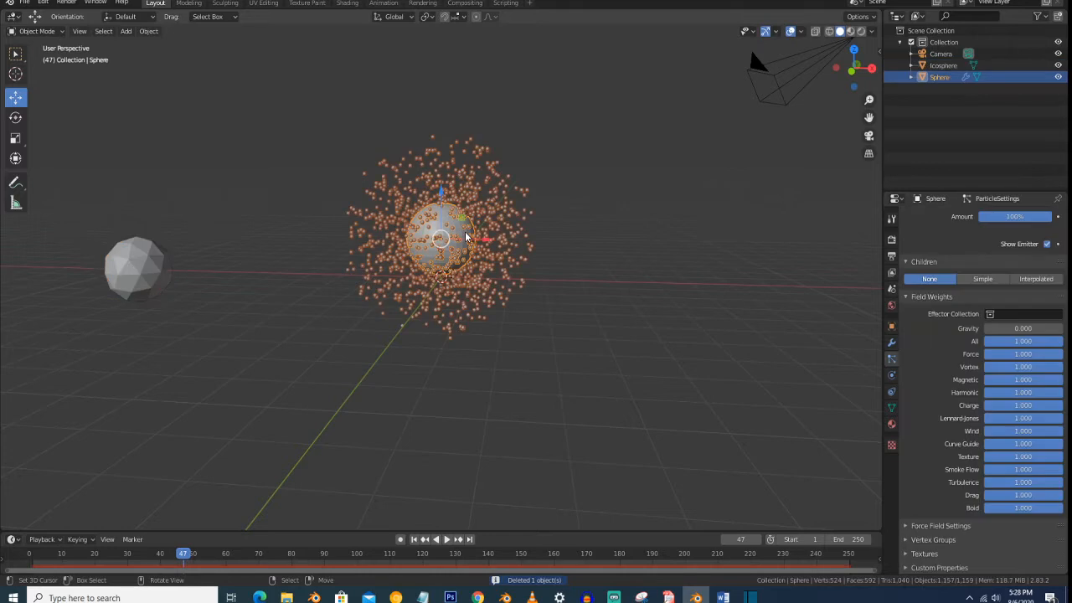
click(151, 271)
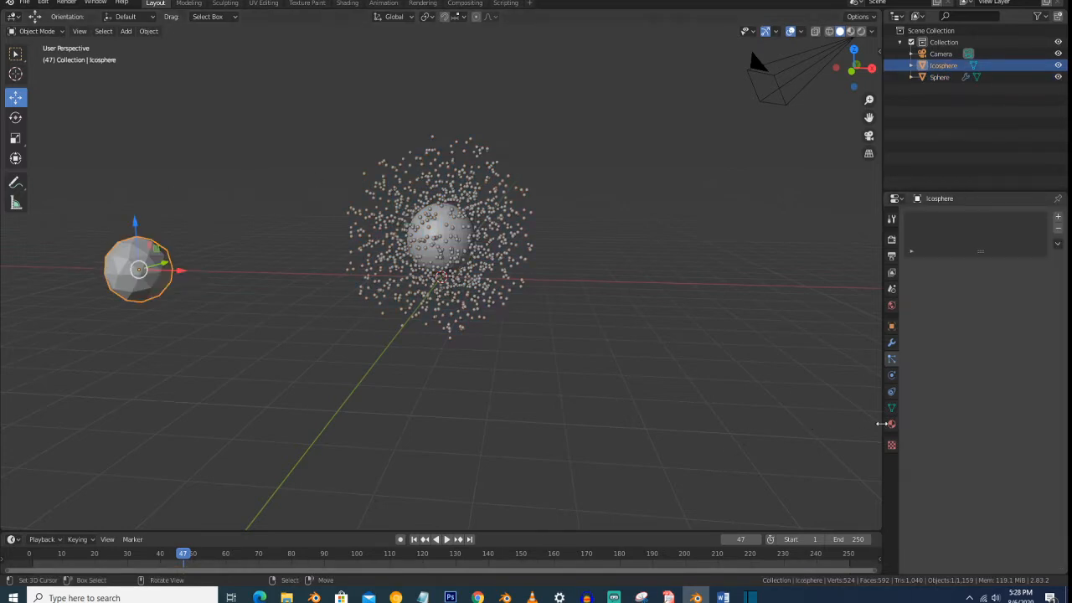
click(891, 424)
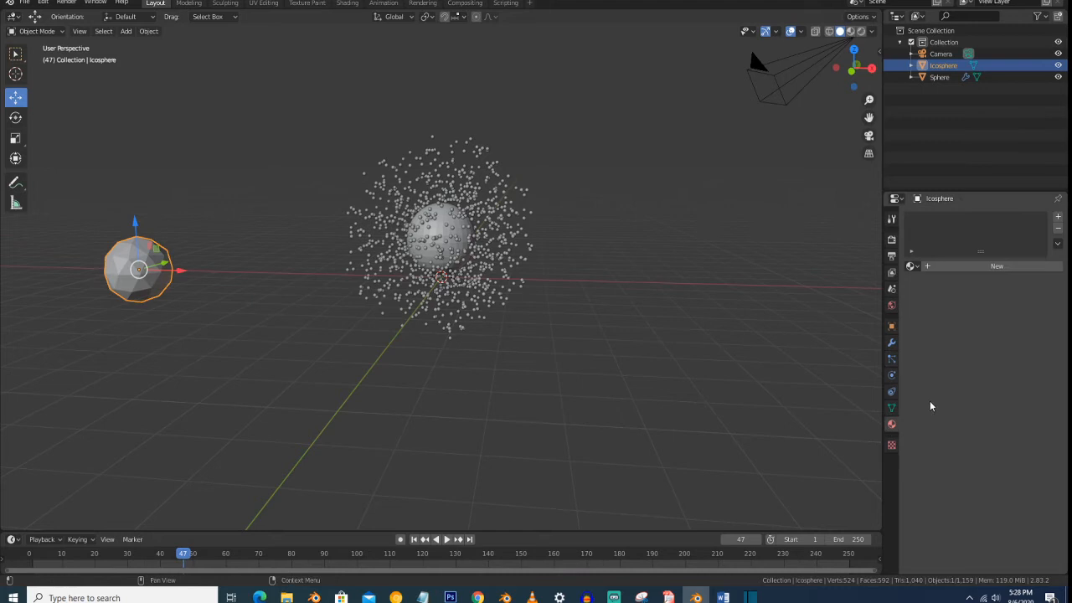
click(967, 268)
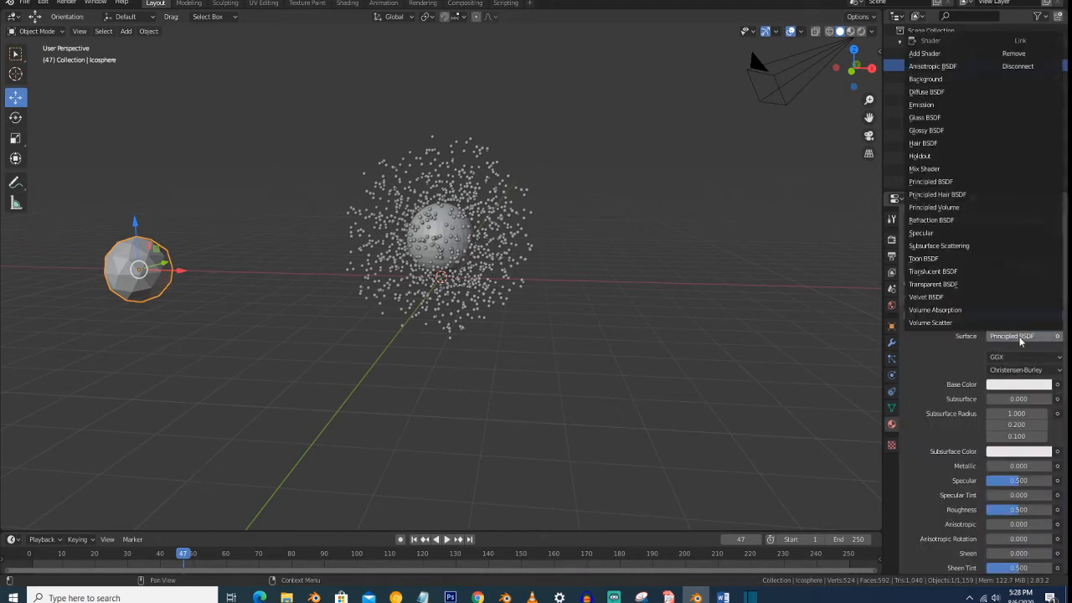
click(923, 105)
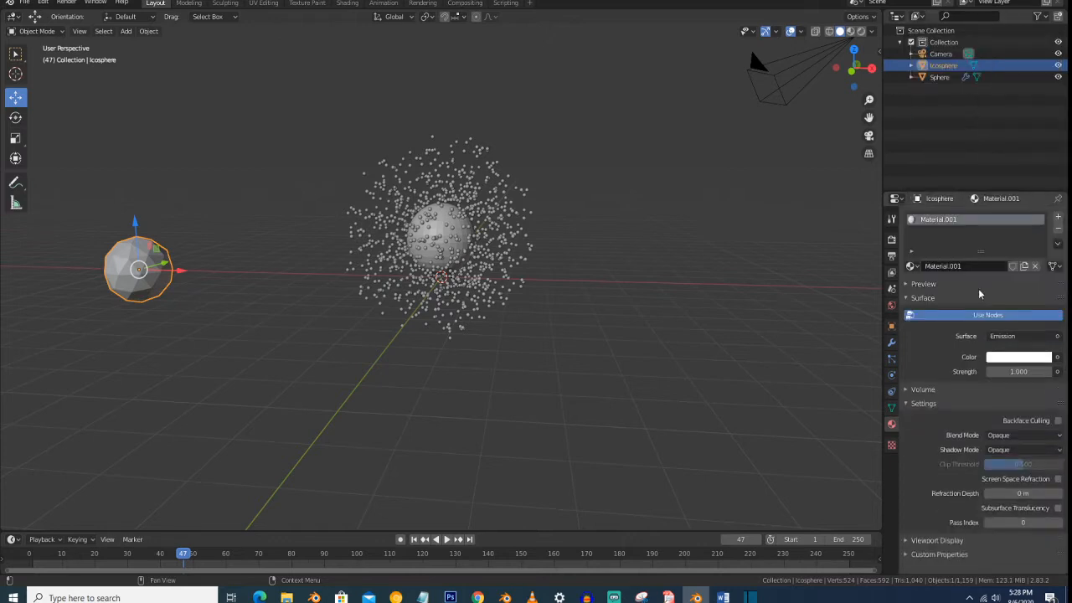
- Set the icosphere's emission strength to 5 and its emission color to bright cyan
click(1006, 360)
click(1011, 372)
text(5)
key(Return)
click(1034, 360)
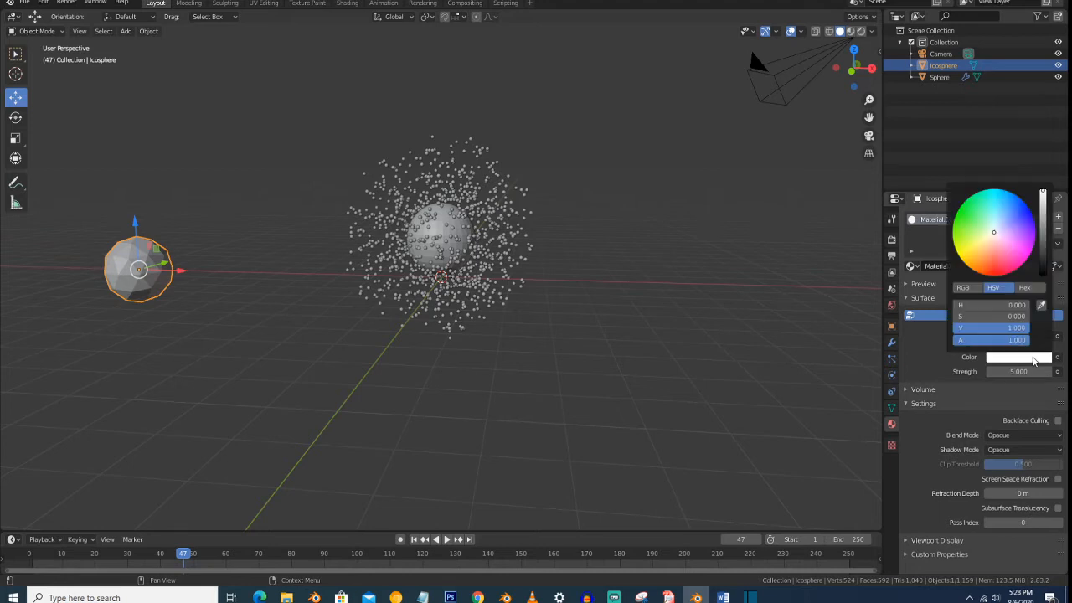
click(990, 194)
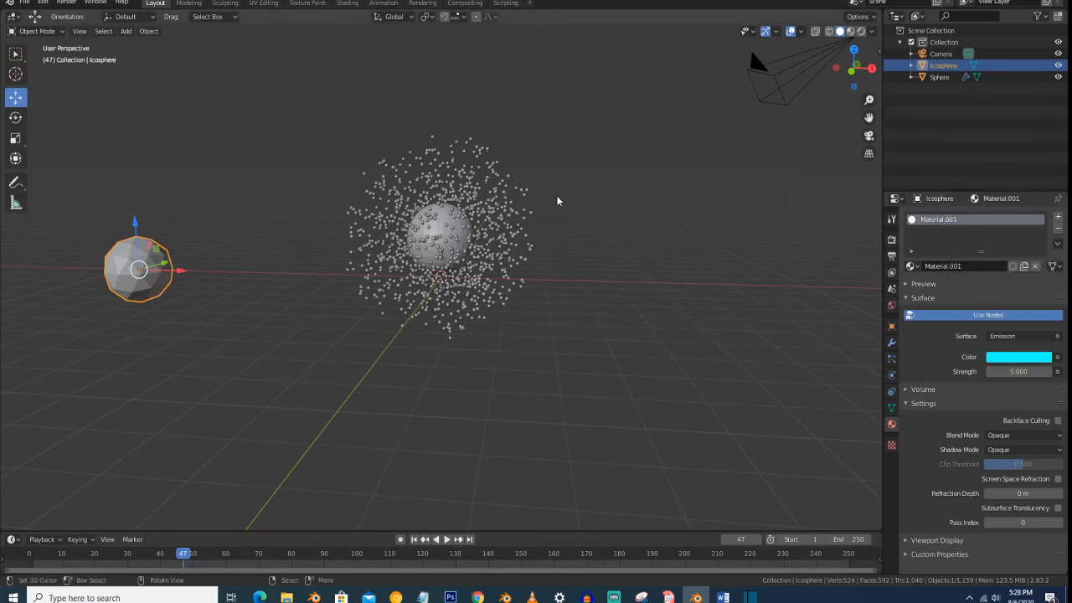
- Switch the viewport to rendered shading and move the icosphere along the X axis, farther away from the emitter sphere
click(861, 31)
scroll(574, 182, down, 3)
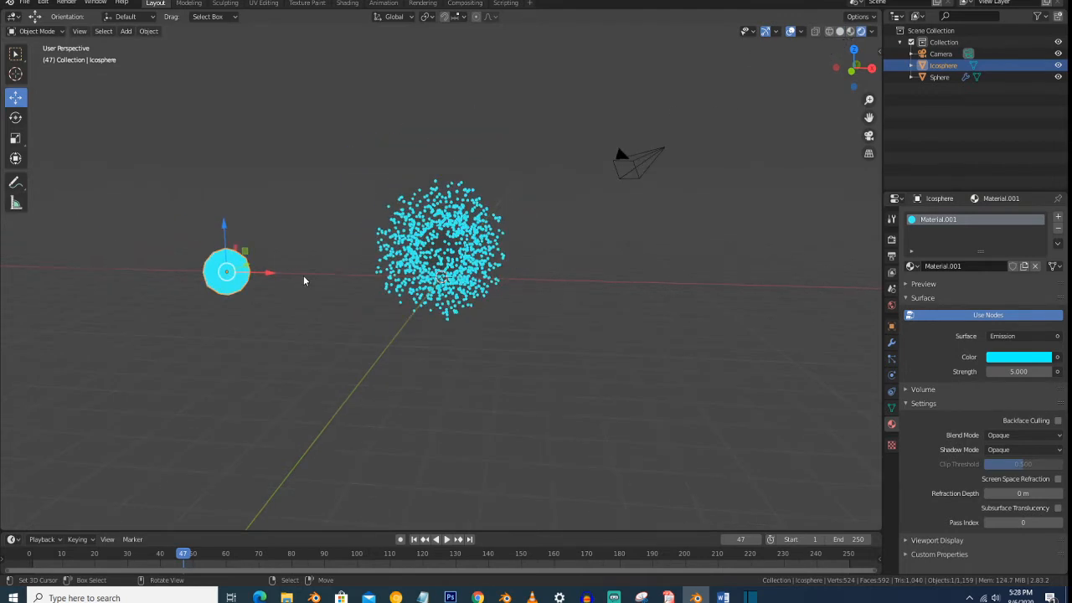
key(g)
key(x)
click(50, 273)
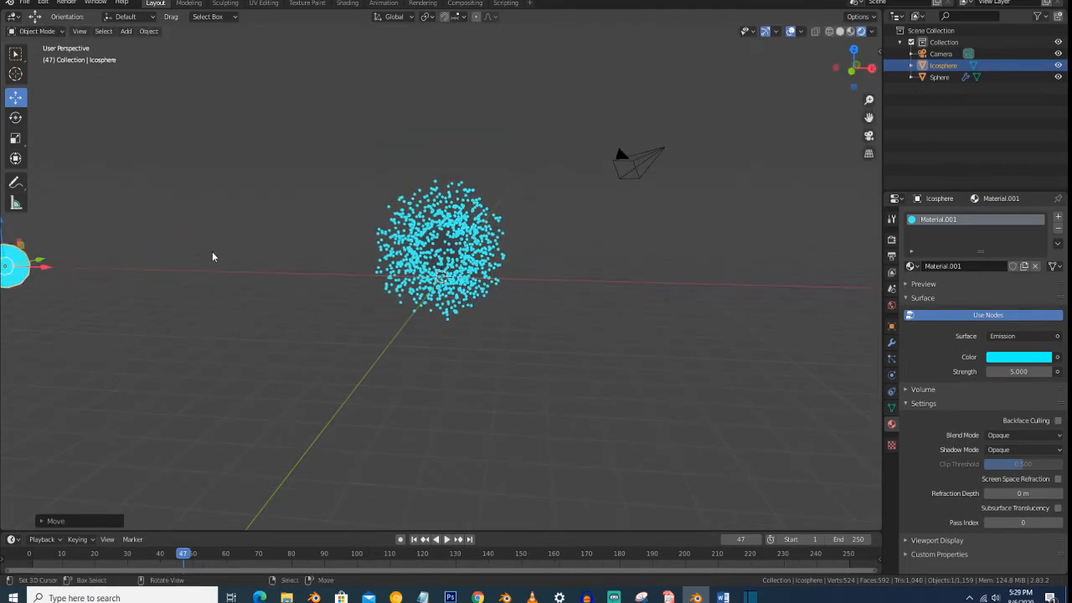
- Play the particle animation briefly and enable Bloom in the Eevee render settings
scroll(422, 222, up, 3)
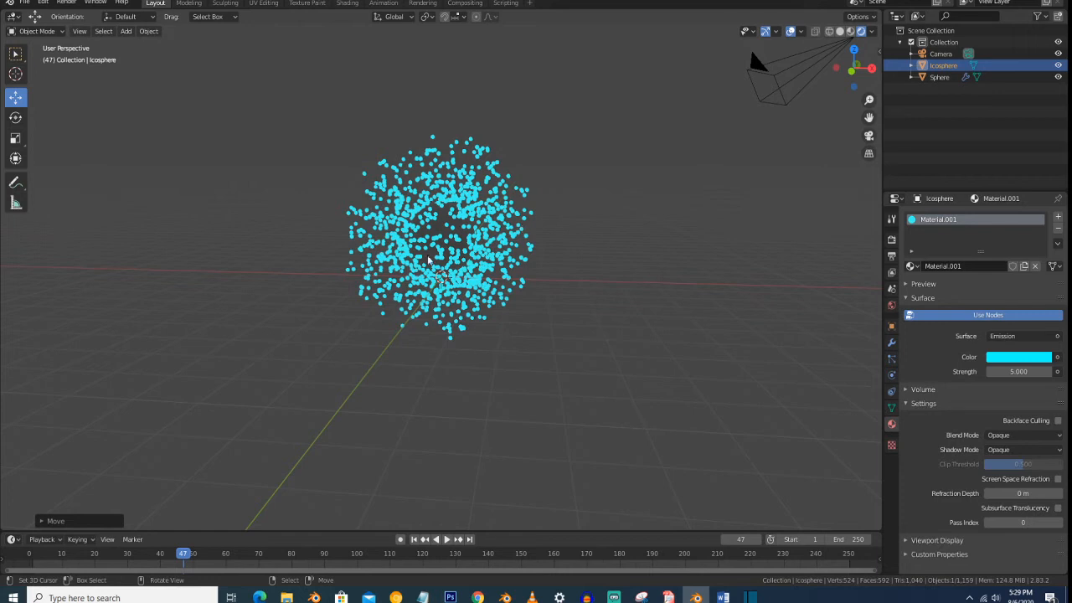
key(space)
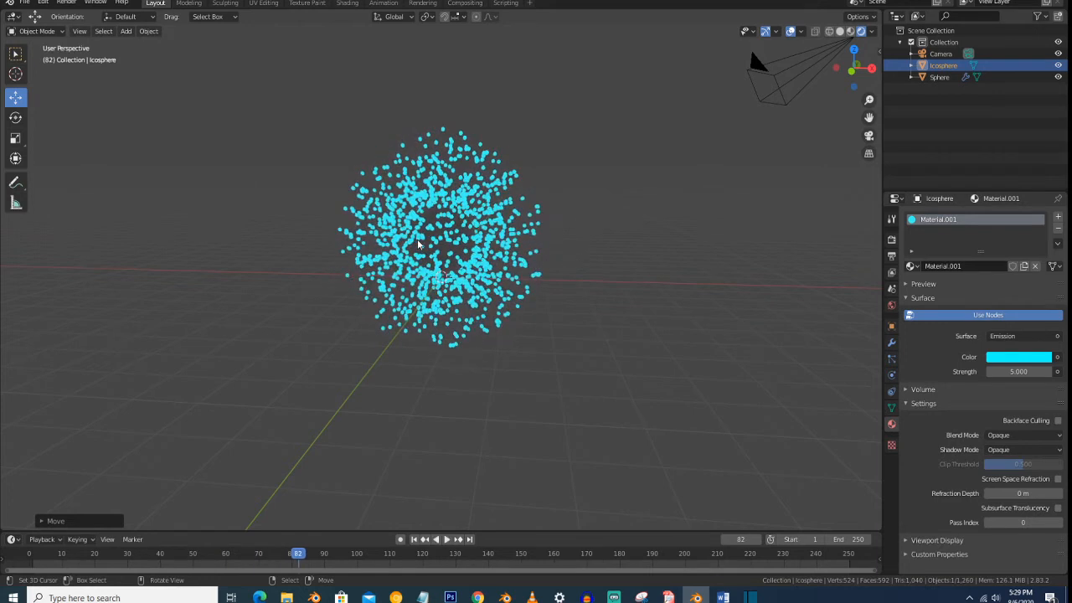
click(892, 241)
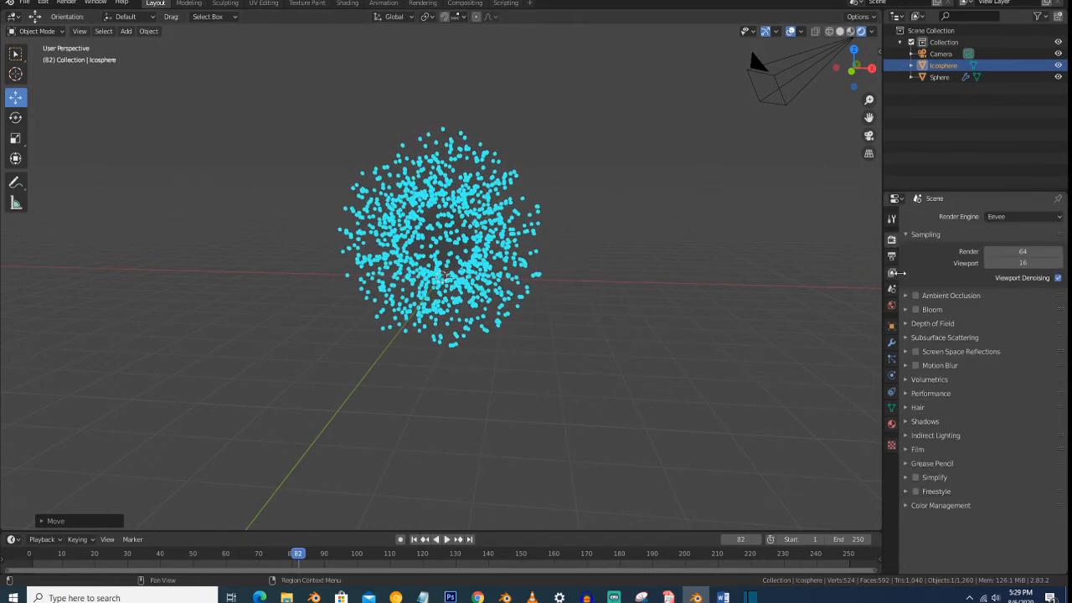
click(916, 310)
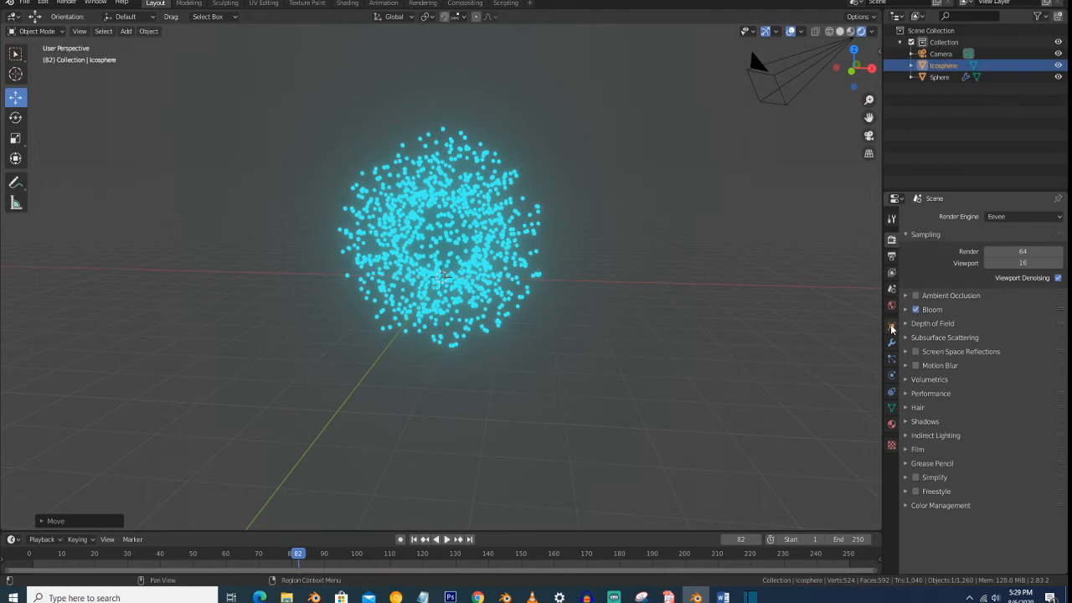
- Set the world background color to black
click(891, 307)
click(1014, 293)
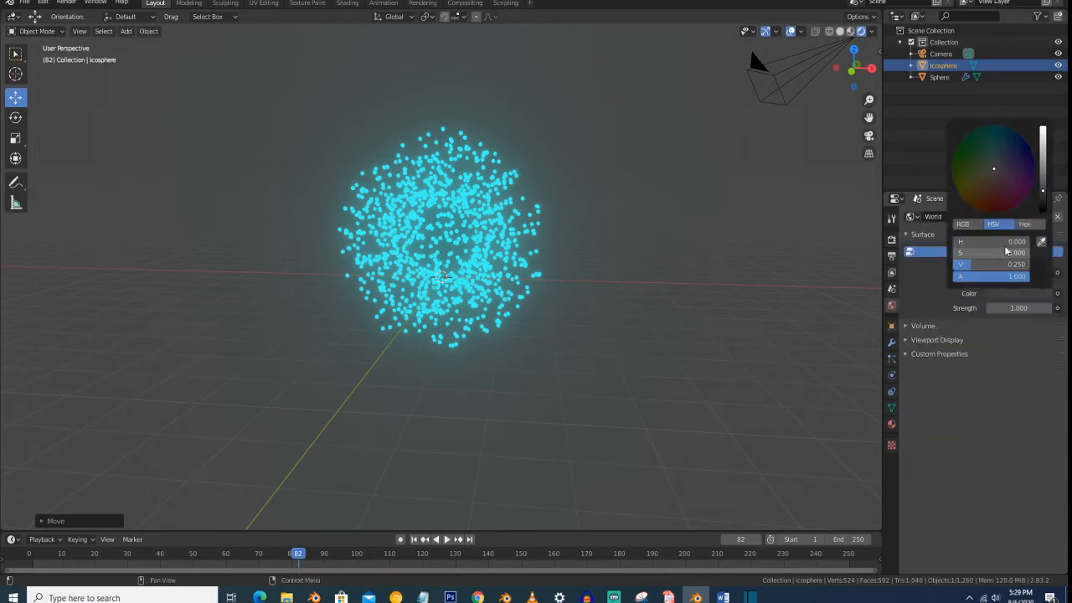
drag(1047, 194, 1046, 213)
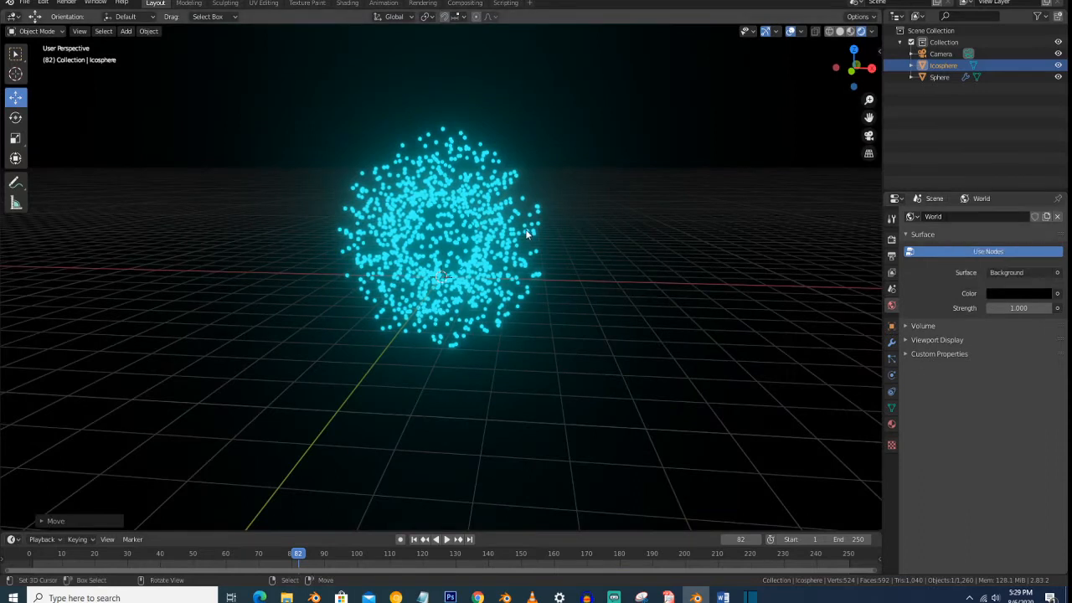
- View the particles from the front and play the animation to check their glow against the background
middle_drag(545, 198, 557, 195)
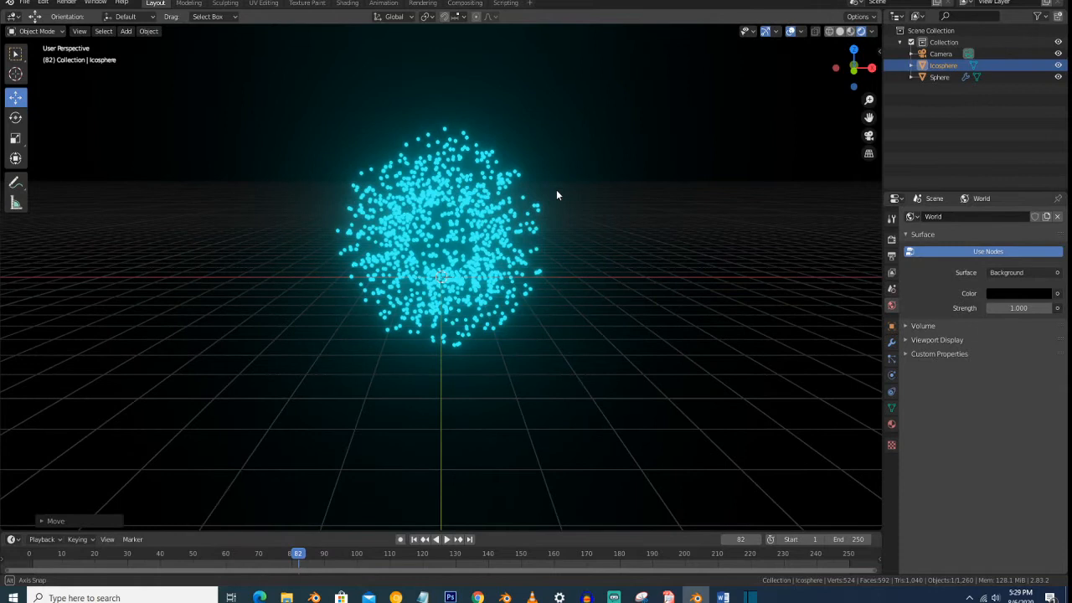
key(space)
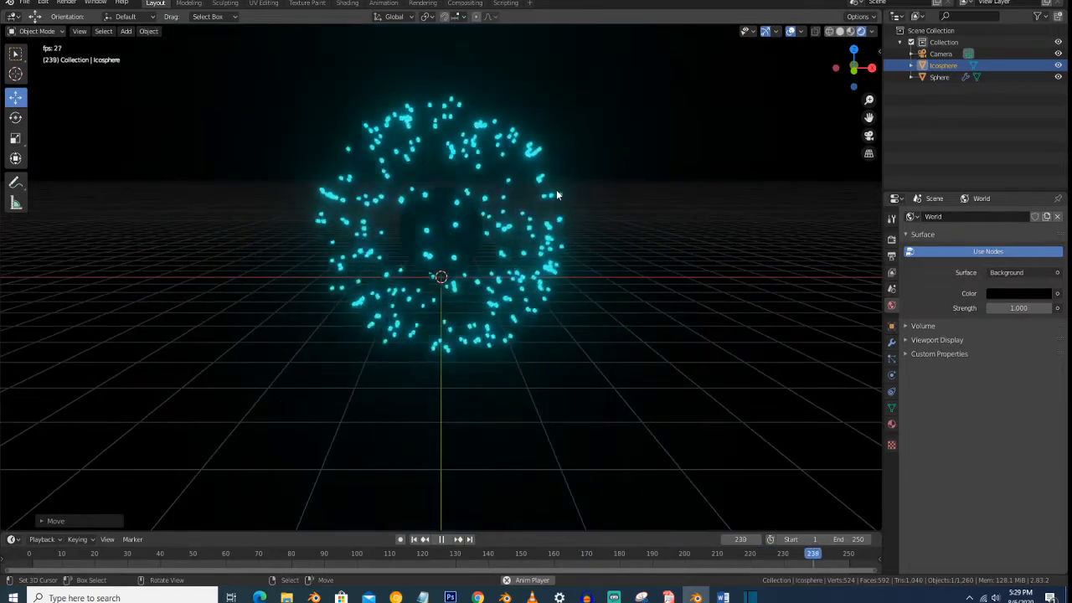
key(space)
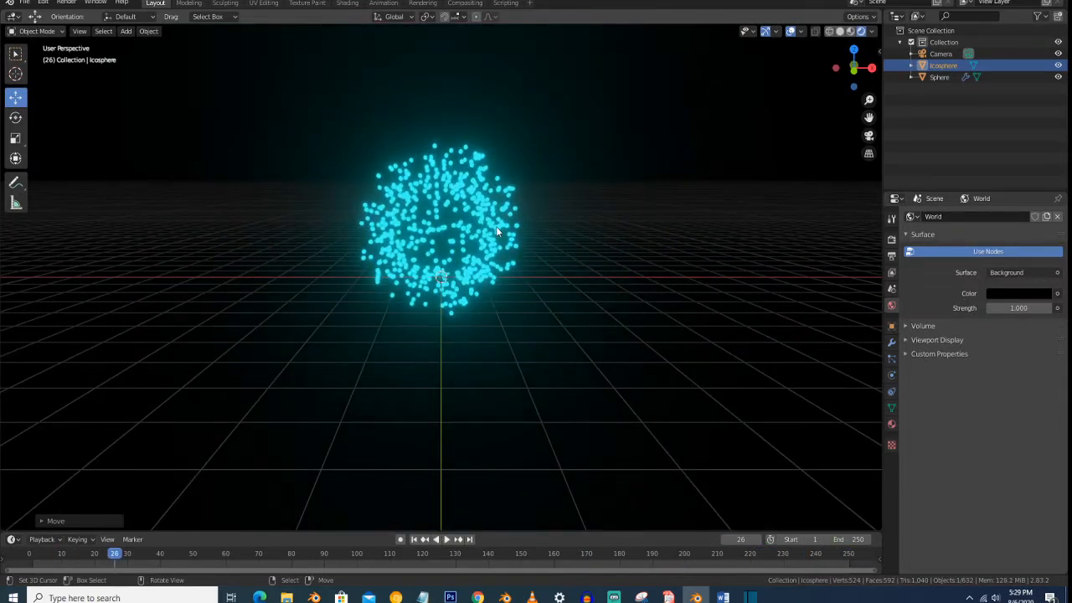
- Add a Turbulence force field at the scene's origin
click(432, 241)
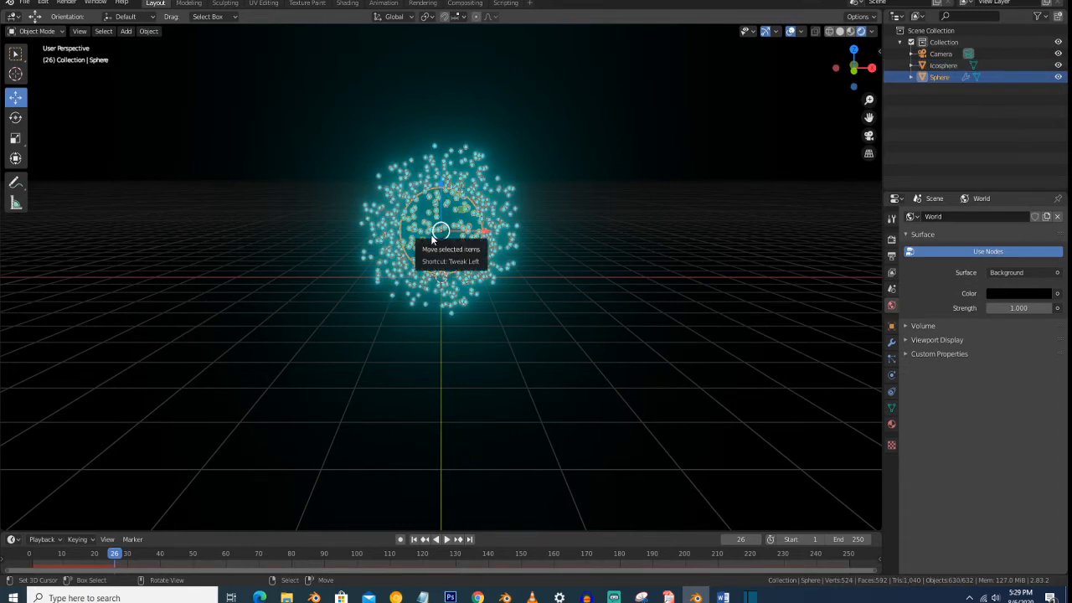
key(shift+a)
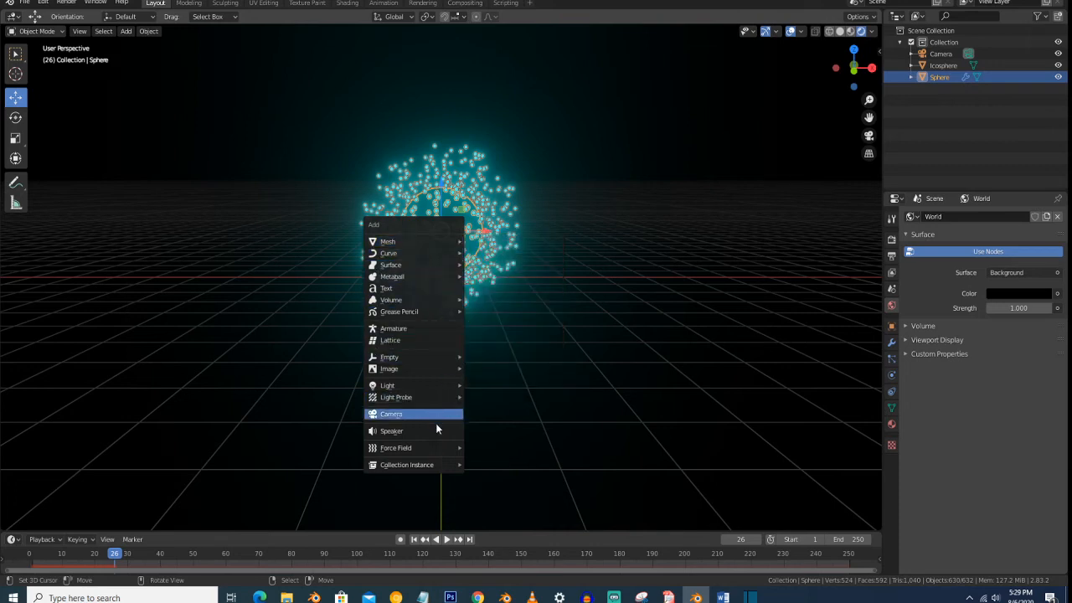
mouse_move(433, 447)
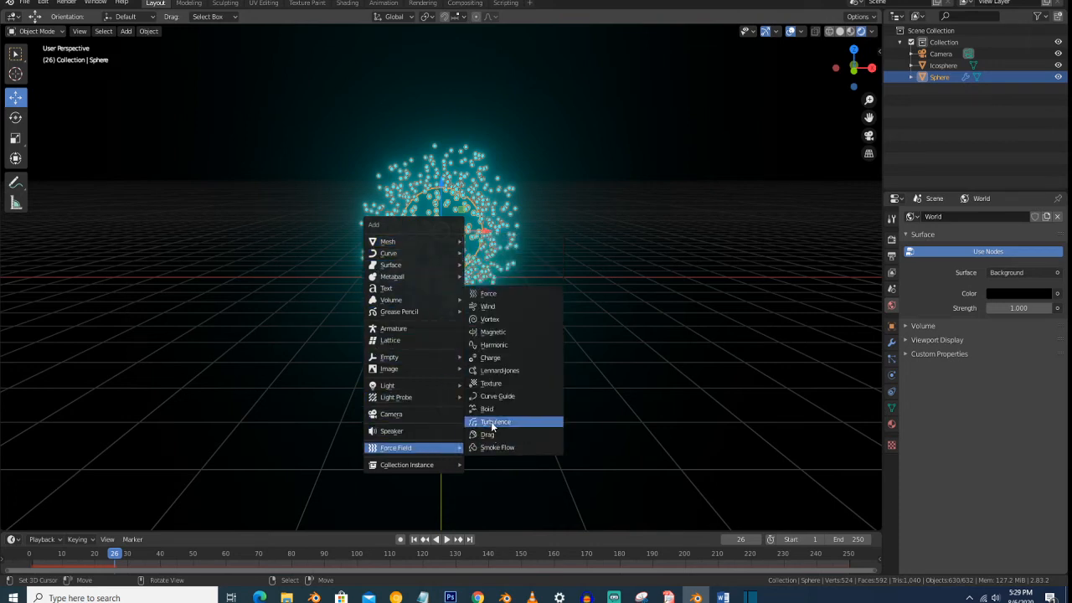
click(493, 427)
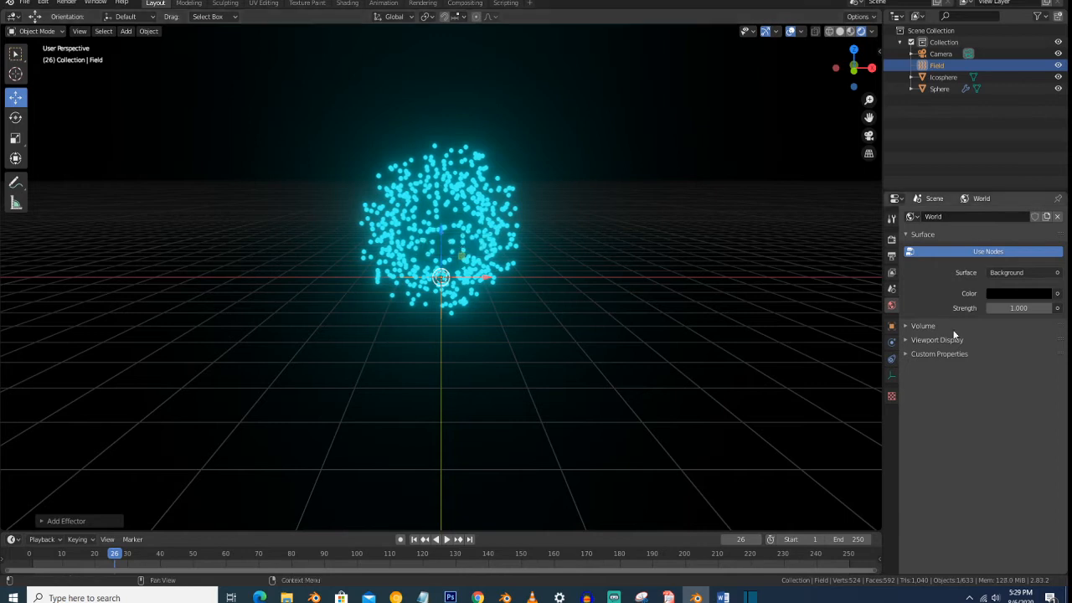
- Set the turbulence field's strength to 5 and play the animation to check its effect on the particles
click(892, 345)
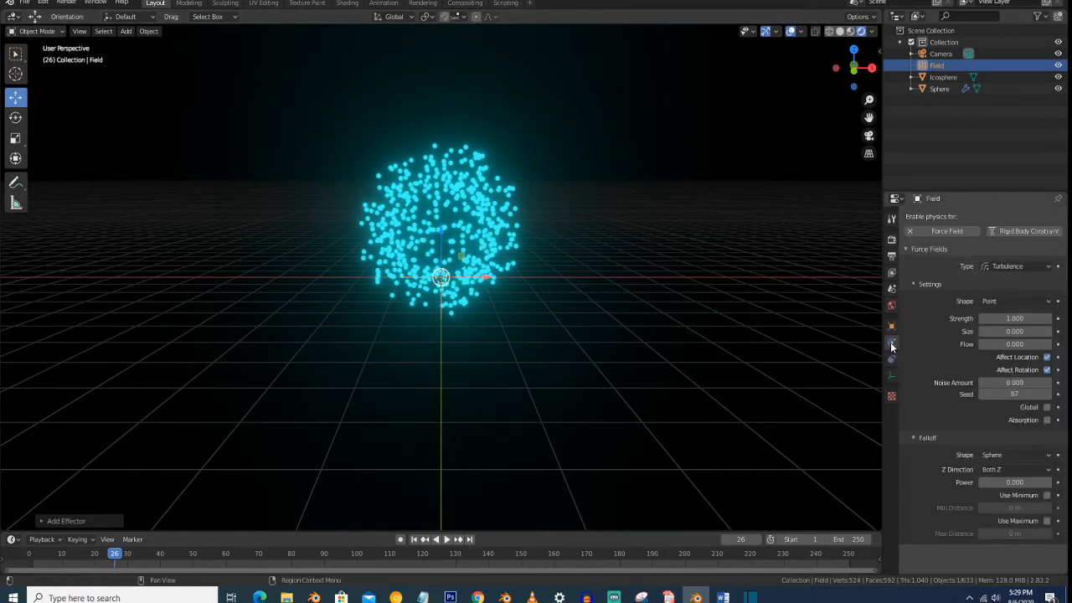
click(1025, 319)
text(5)
key(Return)
key(space)
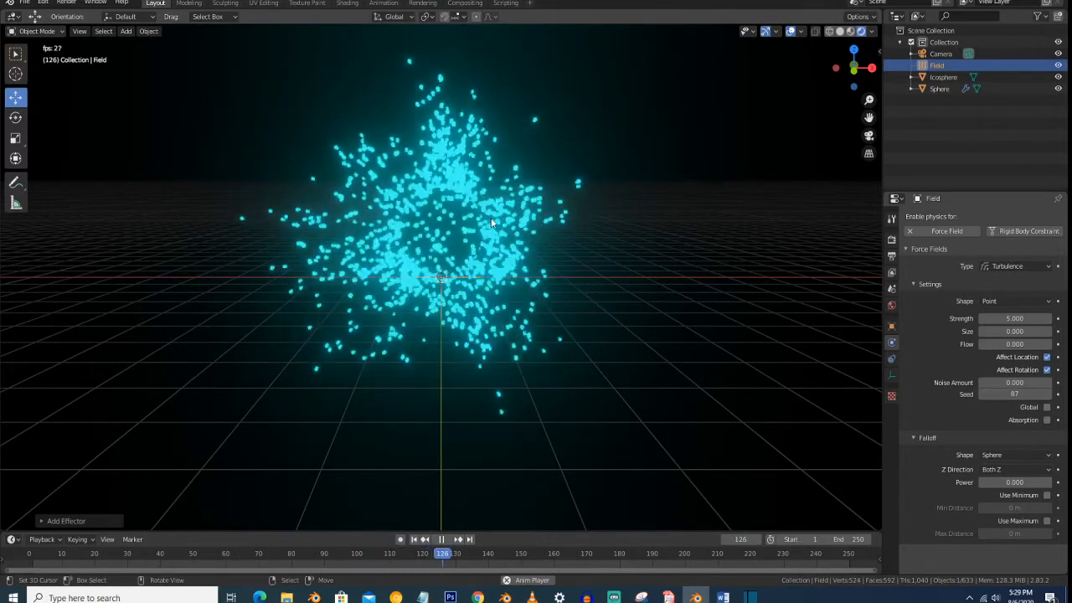
key(space)
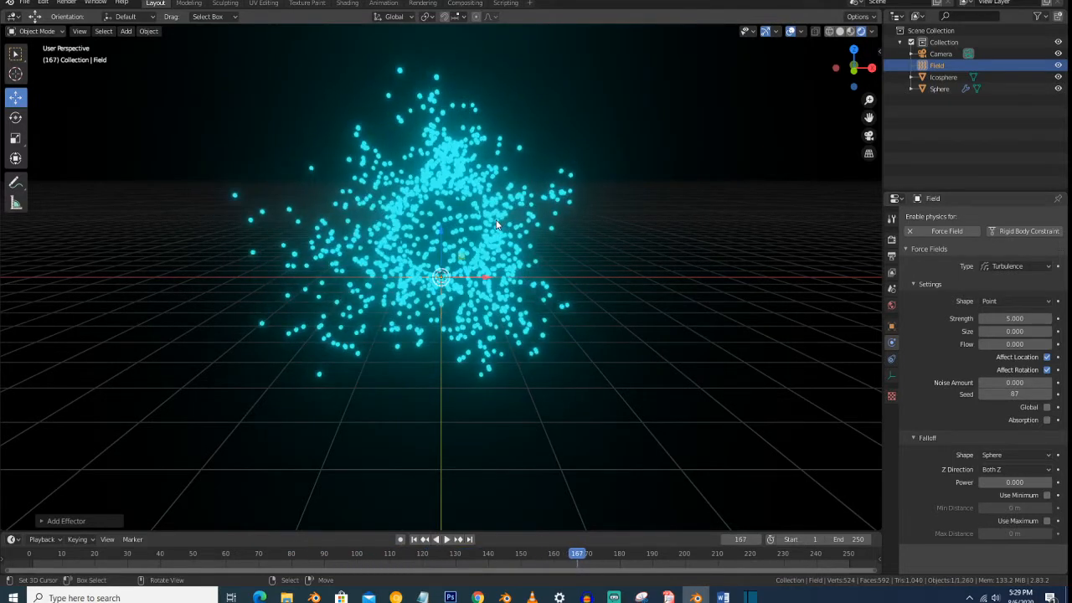
- Add an ico sphere and move it along the X axis to sit beside the glowing cyan icosphere
scroll(497, 224, down, 5)
scroll(386, 250, up, 3)
scroll(382, 250, down, 3)
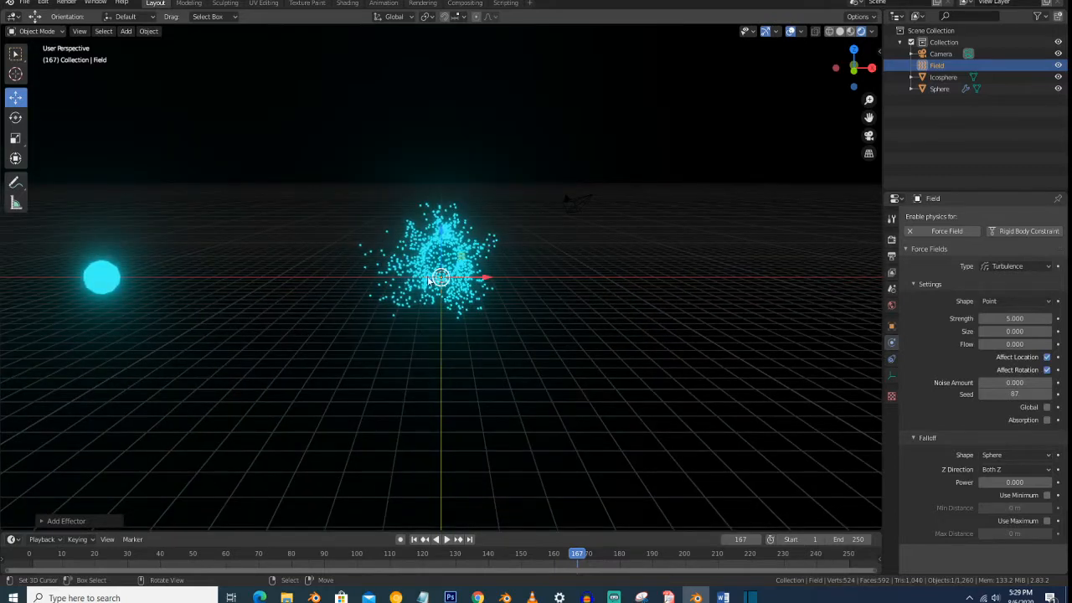
click(105, 280)
middle_drag(197, 267, 194, 267)
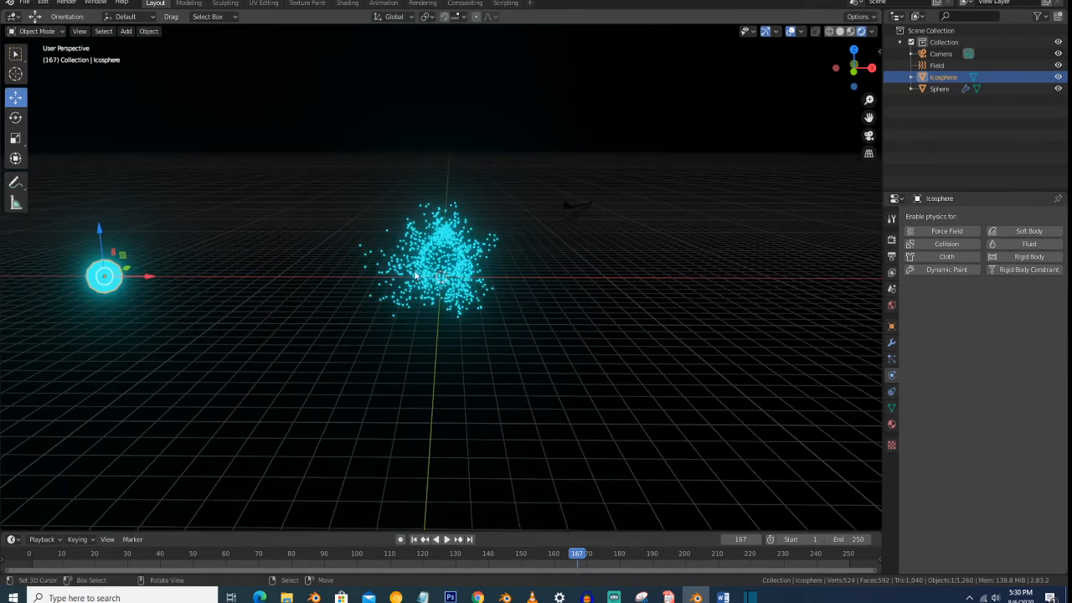
click(441, 260)
key(shift+a)
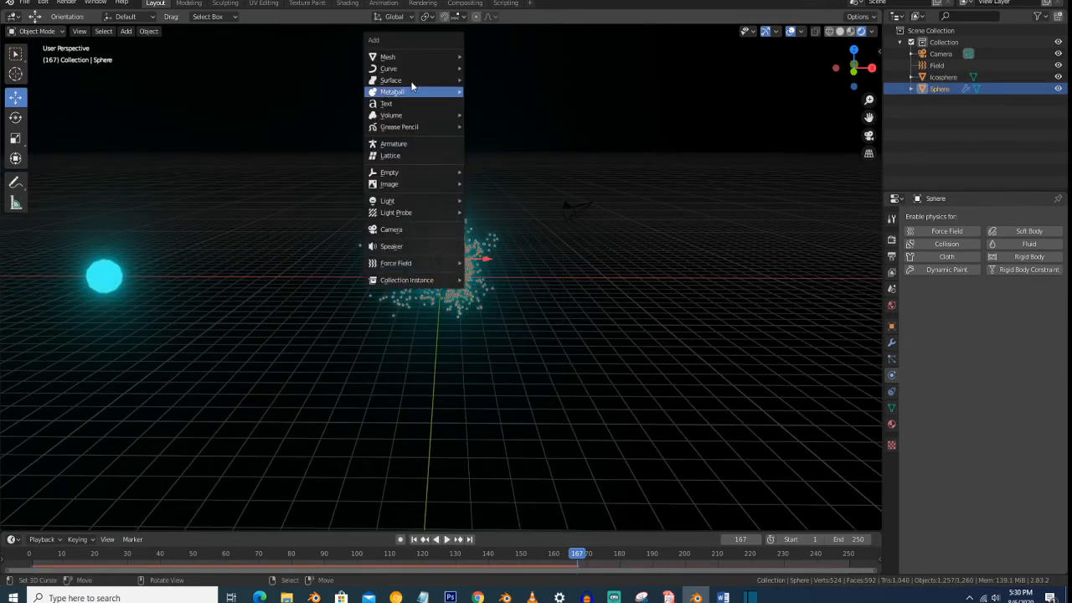
mouse_move(415, 57)
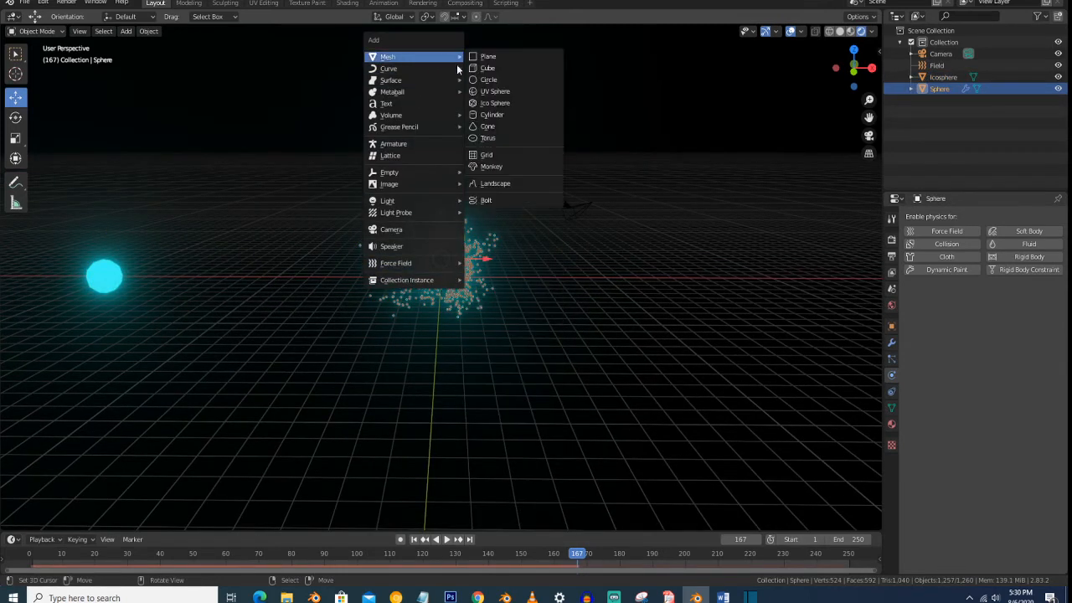
click(494, 103)
drag(487, 277, 231, 299)
key(shift+a)
mouse_move(442, 267)
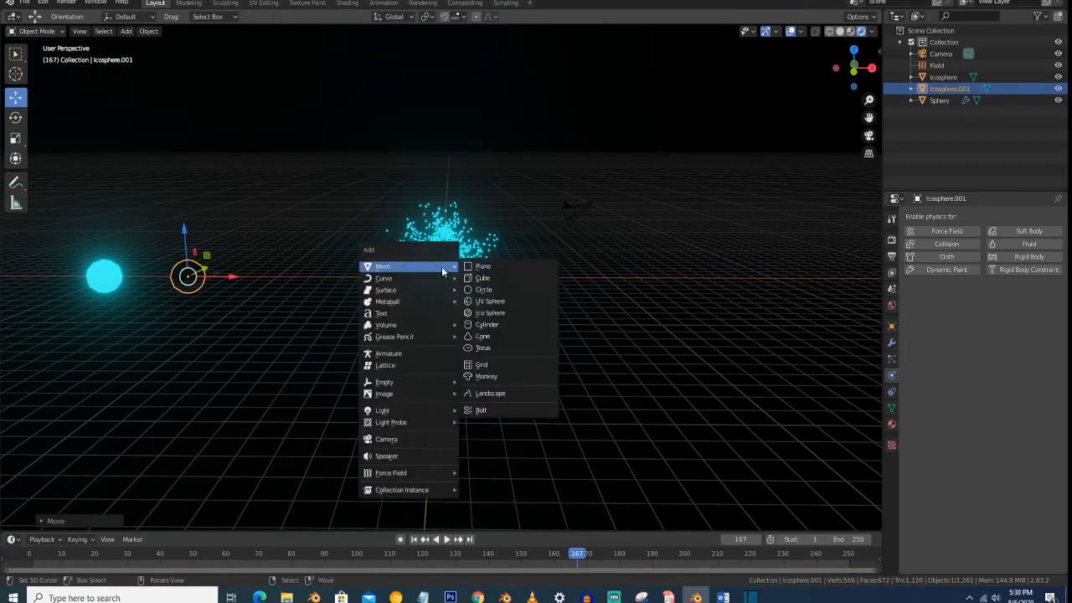
click(494, 302)
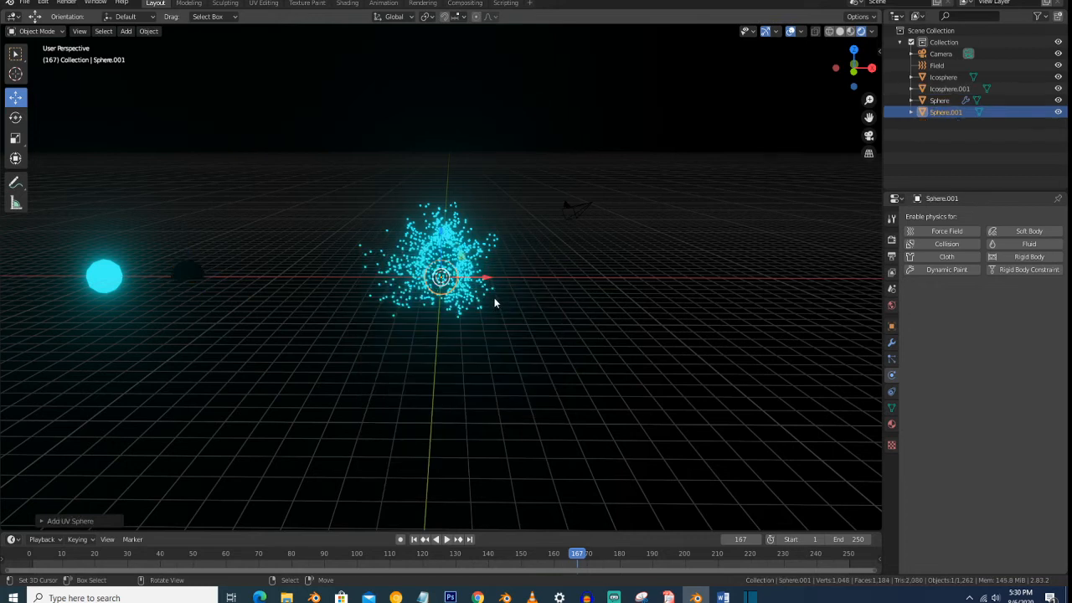
key(x)
click(481, 281)
- Add another ico sphere and move it along the X axis between the previous one and the particle emitter
key(shift+a)
mouse_move(471, 279)
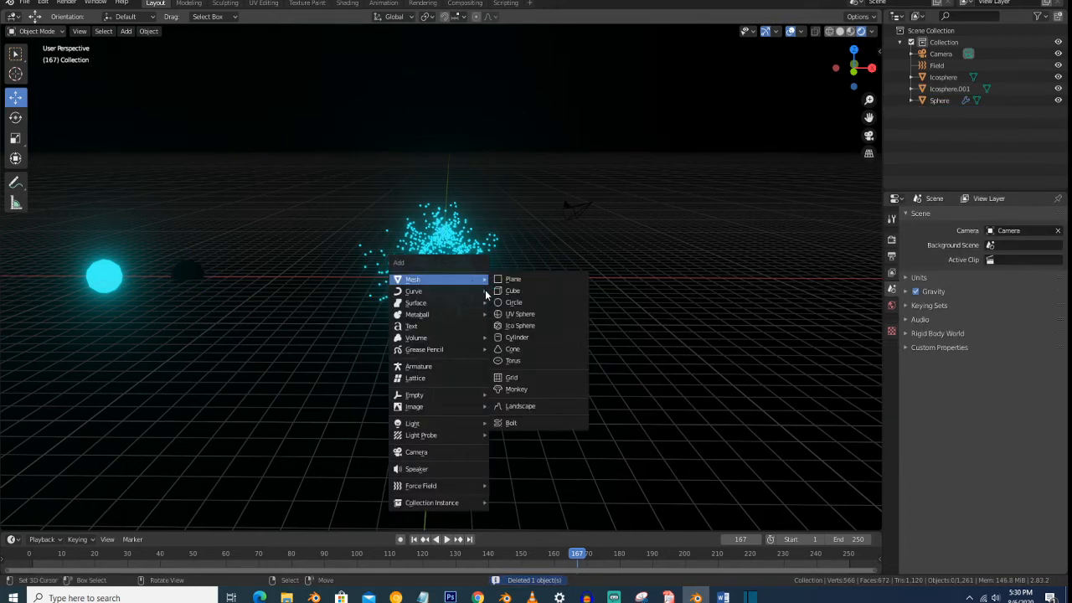
click(508, 325)
drag(488, 287, 310, 288)
- Give the middle icosphere a new white Emission material with a strength of 5
click(188, 275)
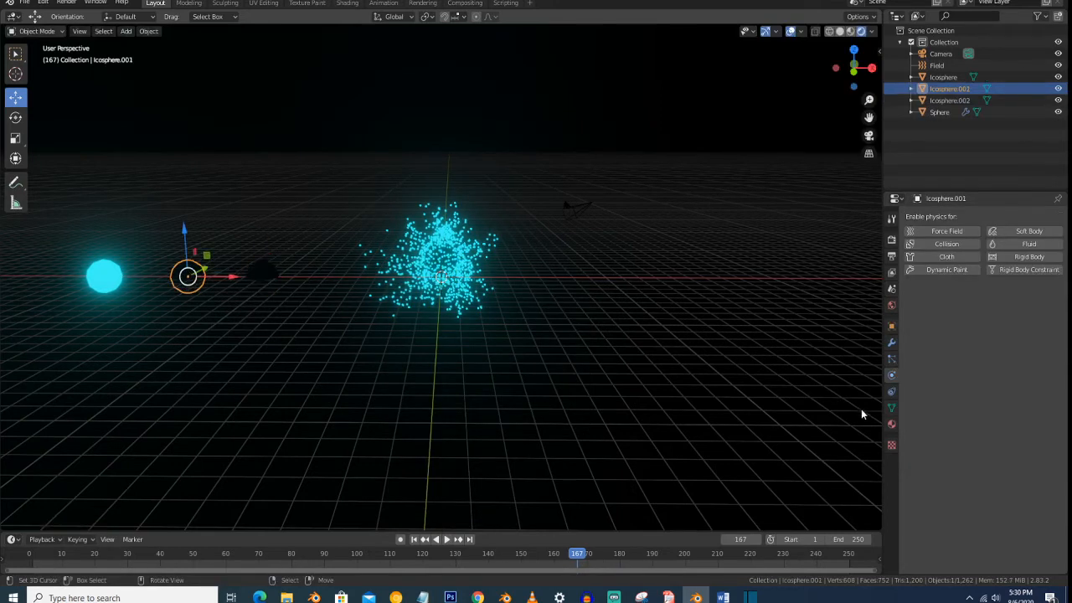
click(892, 424)
click(967, 267)
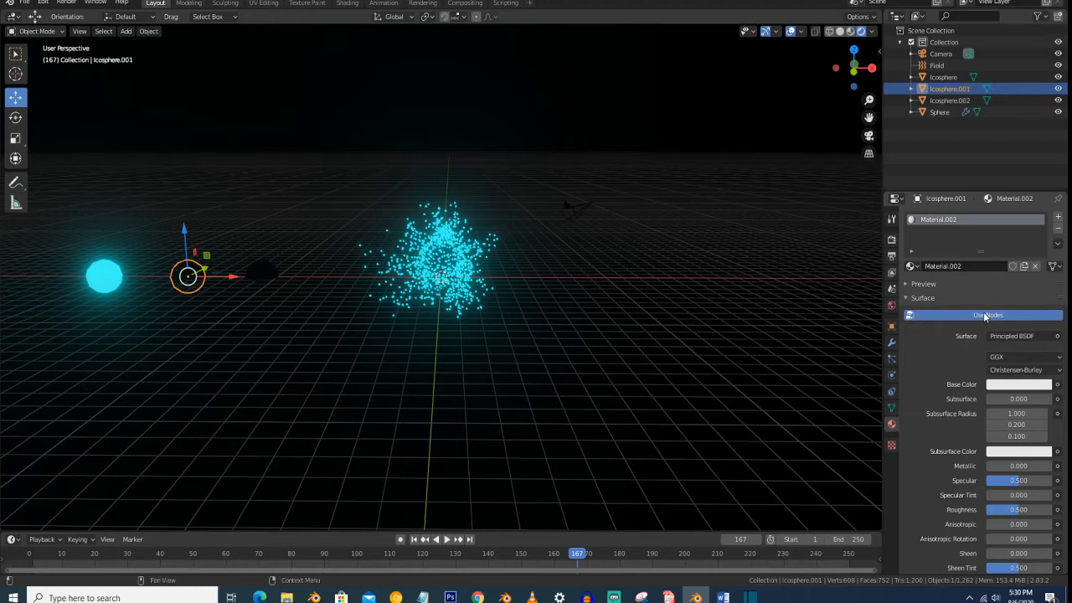
click(1011, 385)
click(995, 336)
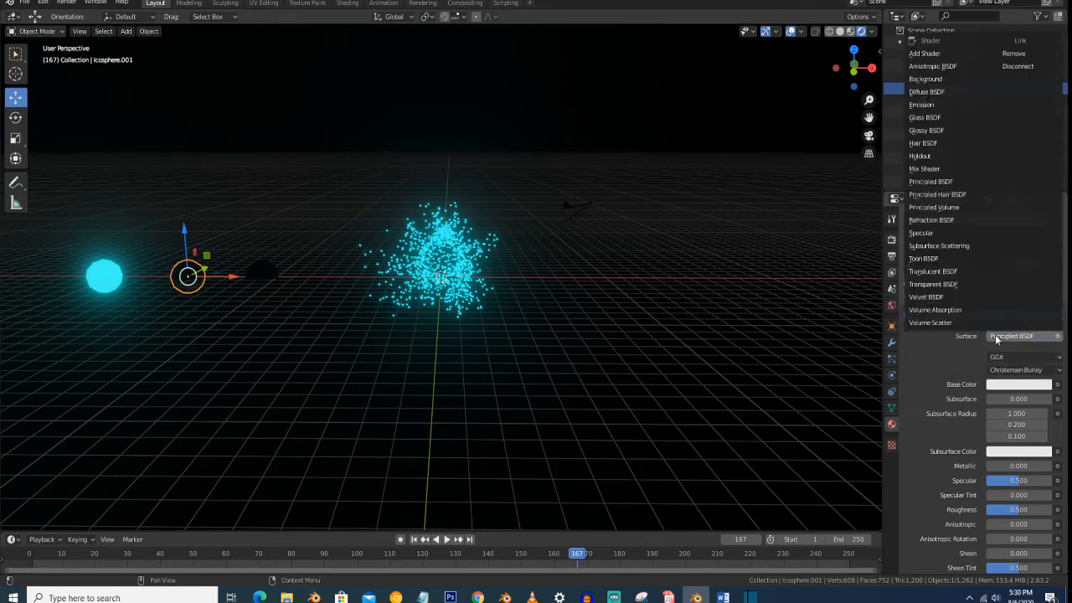
click(931, 105)
click(258, 276)
click(203, 275)
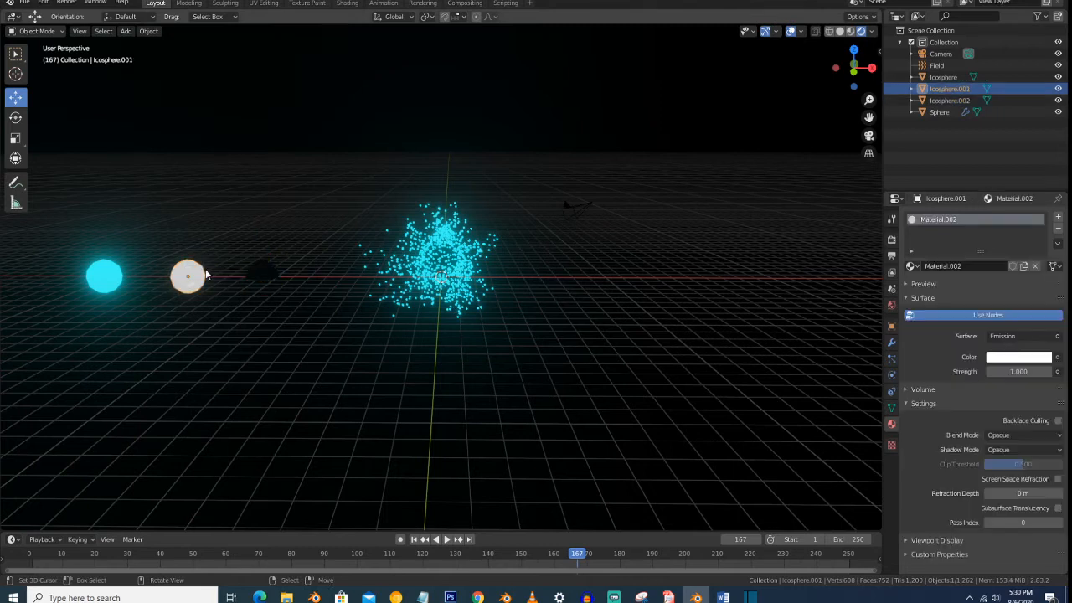
click(1019, 371)
key(Return)
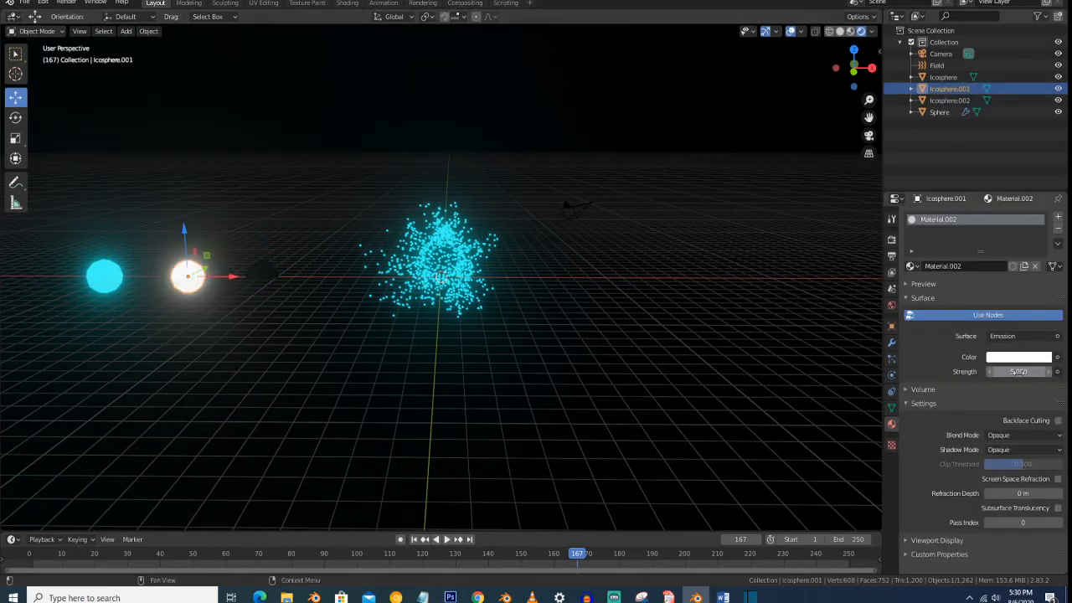
click(1016, 358)
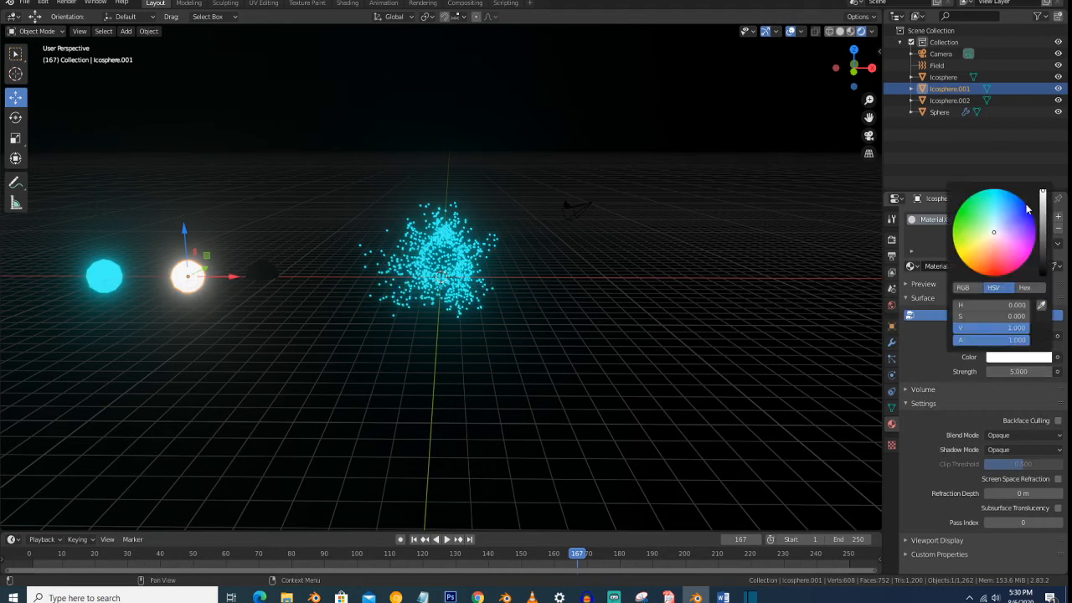
- Give the icosphere nearest the emitter a new orange Emission material with a strength of 5
click(261, 276)
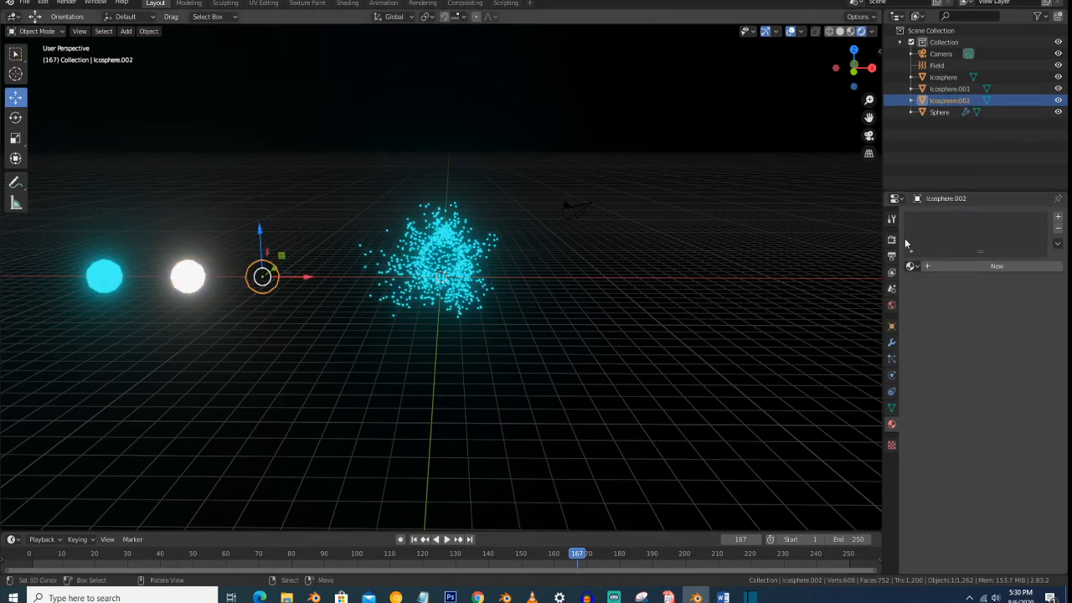
click(987, 265)
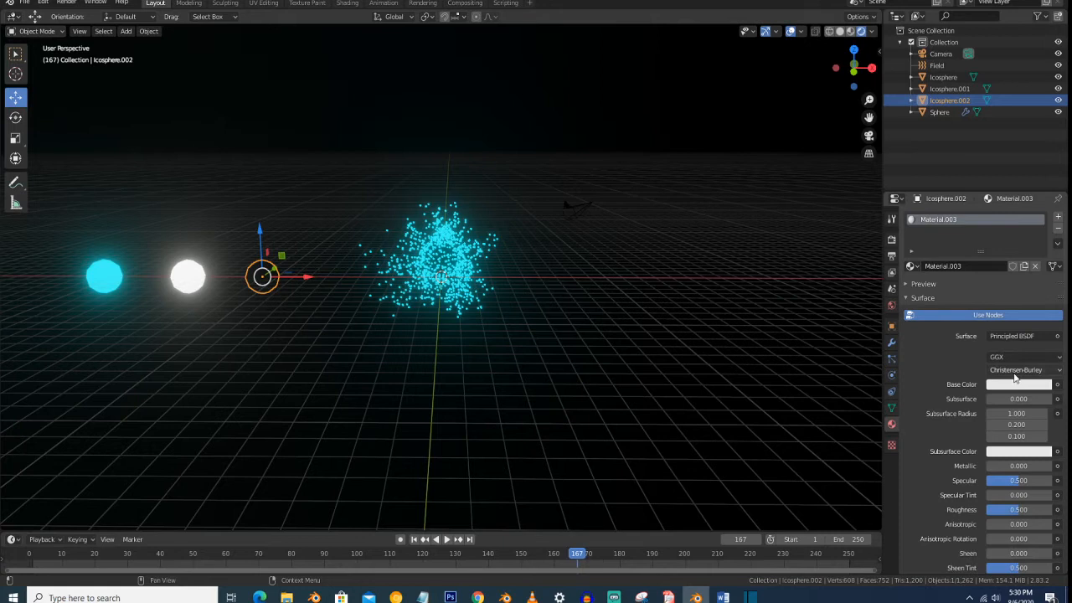
click(1014, 335)
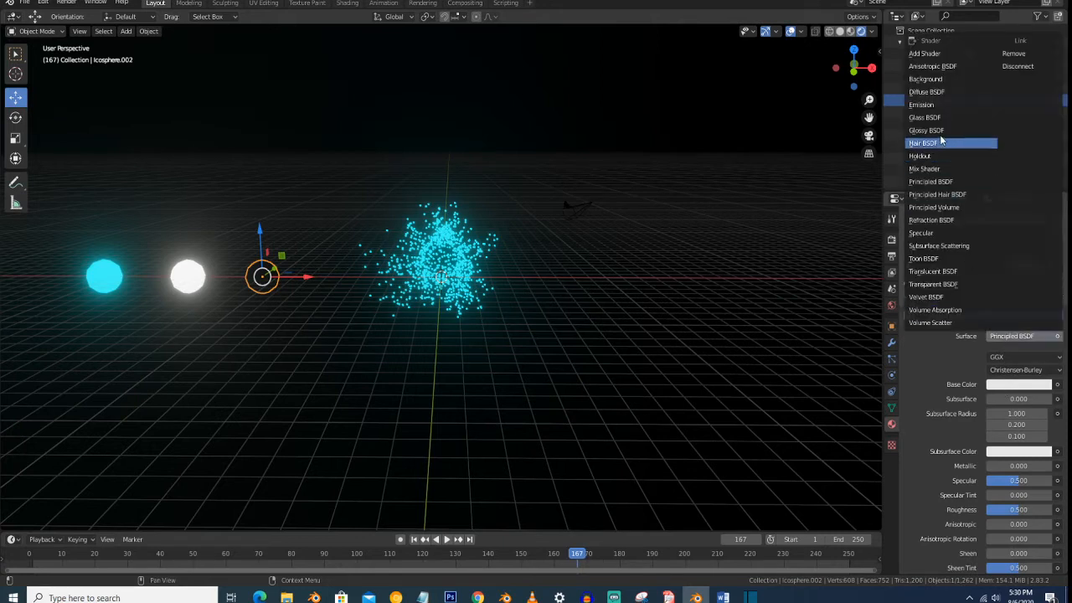
click(950, 106)
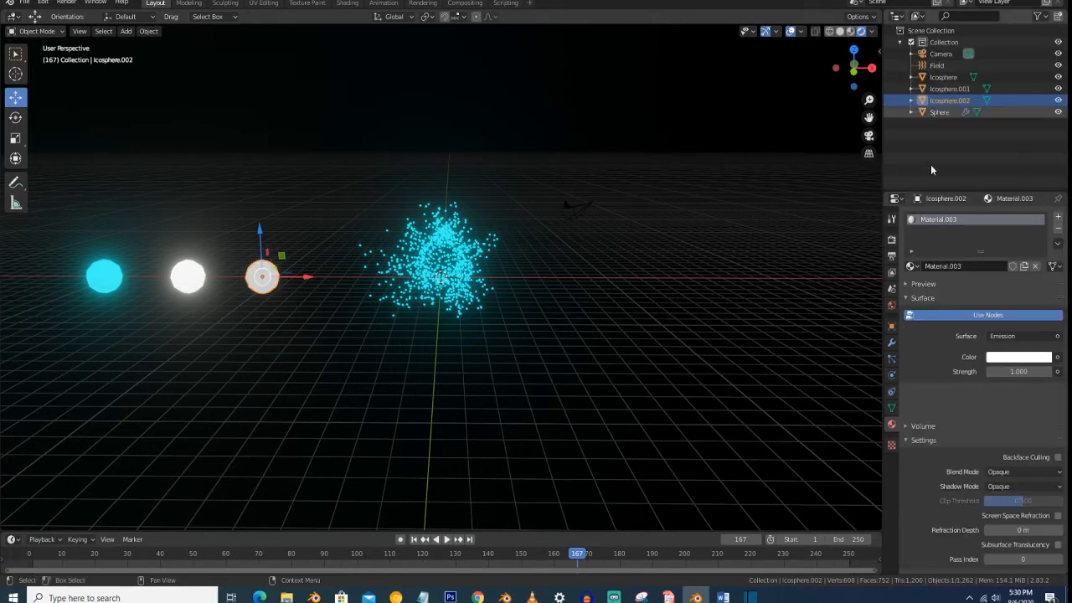
click(1015, 371)
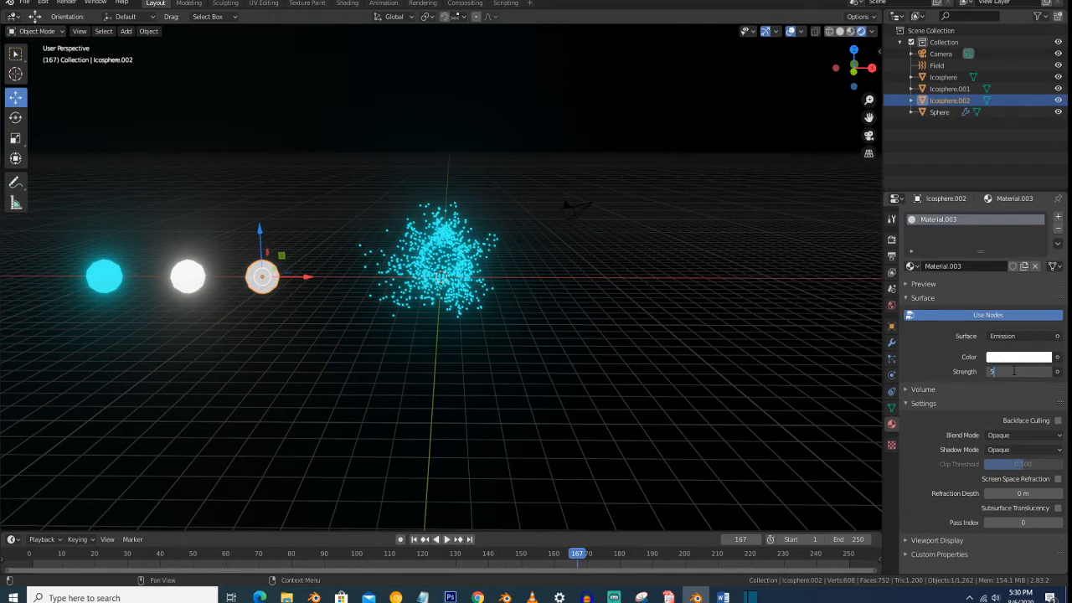
key(Return)
click(1013, 358)
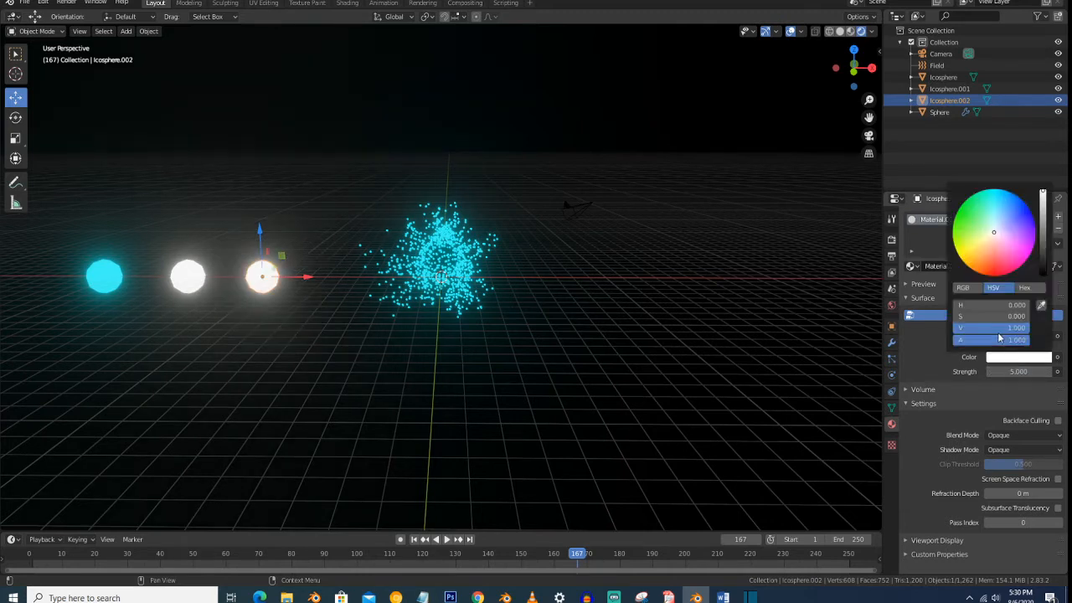
mouse_move(985, 241)
mouse_down()
mouse_move(989, 269)
mouse_move(970, 270)
mouse_up()
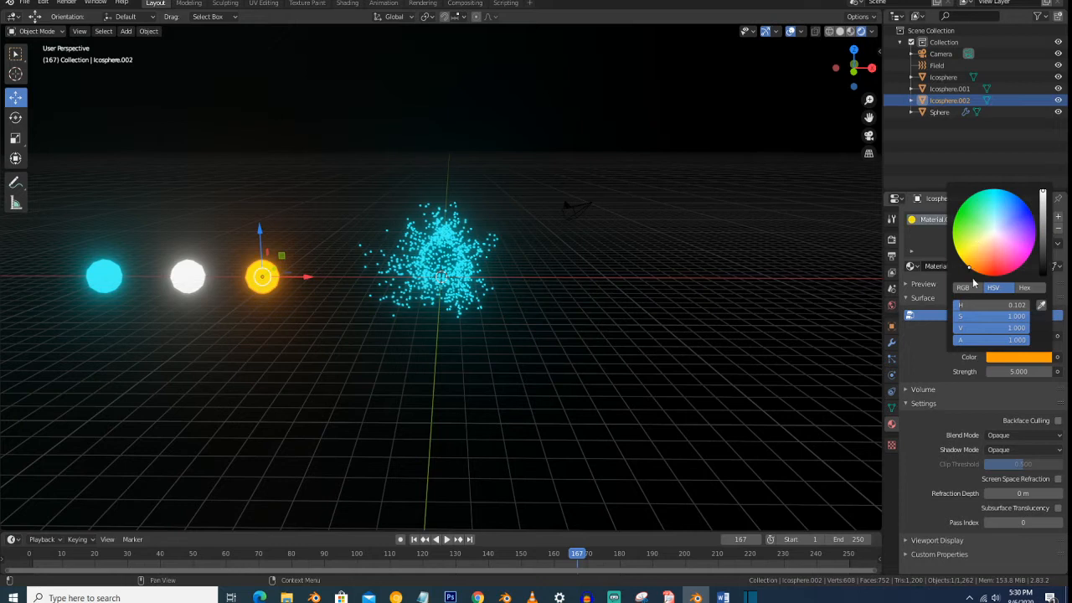
- Move the cyan, white and orange icospheres together into a new collection named "color"
shift+click(191, 277)
shift+click(114, 275)
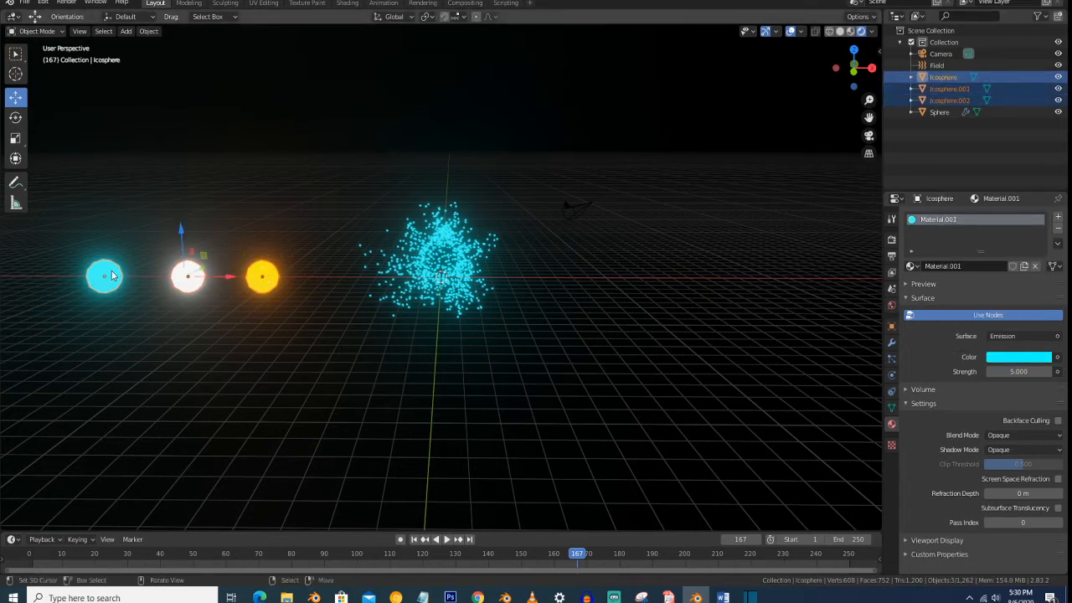
key(comma)
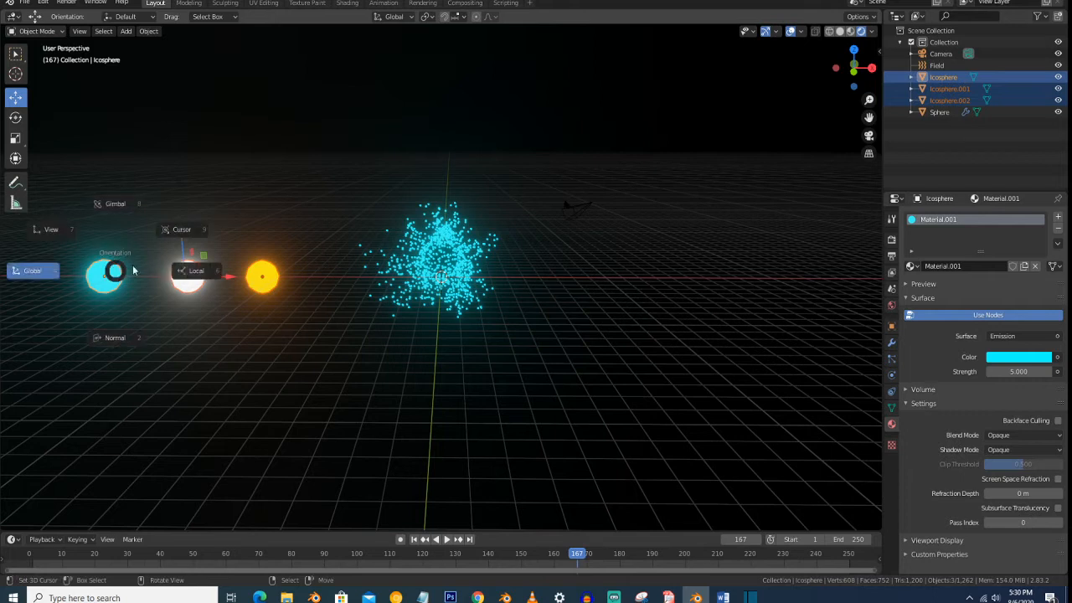
key(Escape)
key(m)
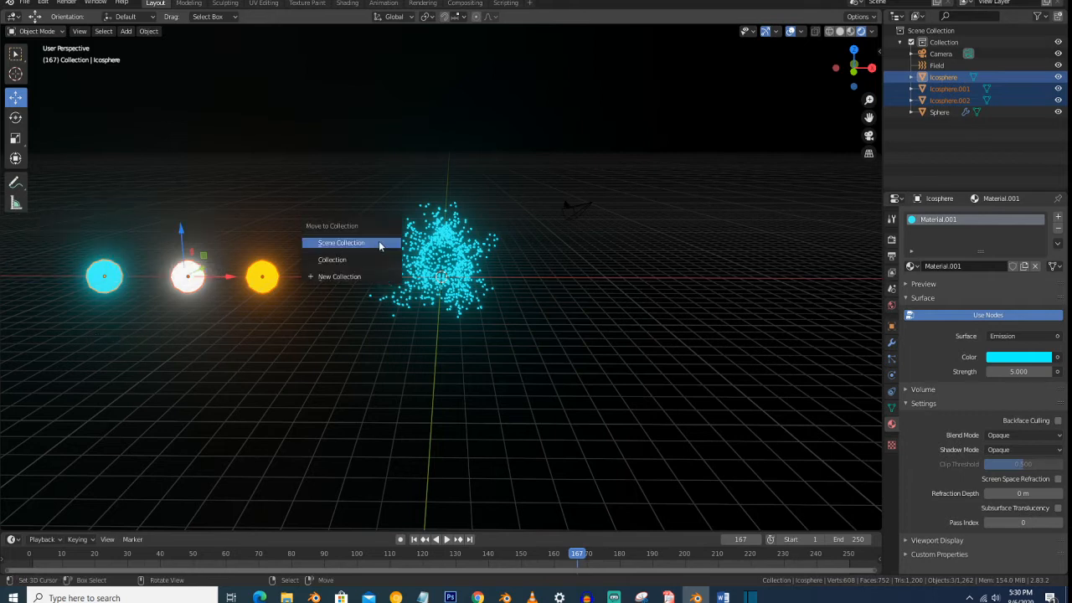
click(384, 279)
text(color)
key(Return)
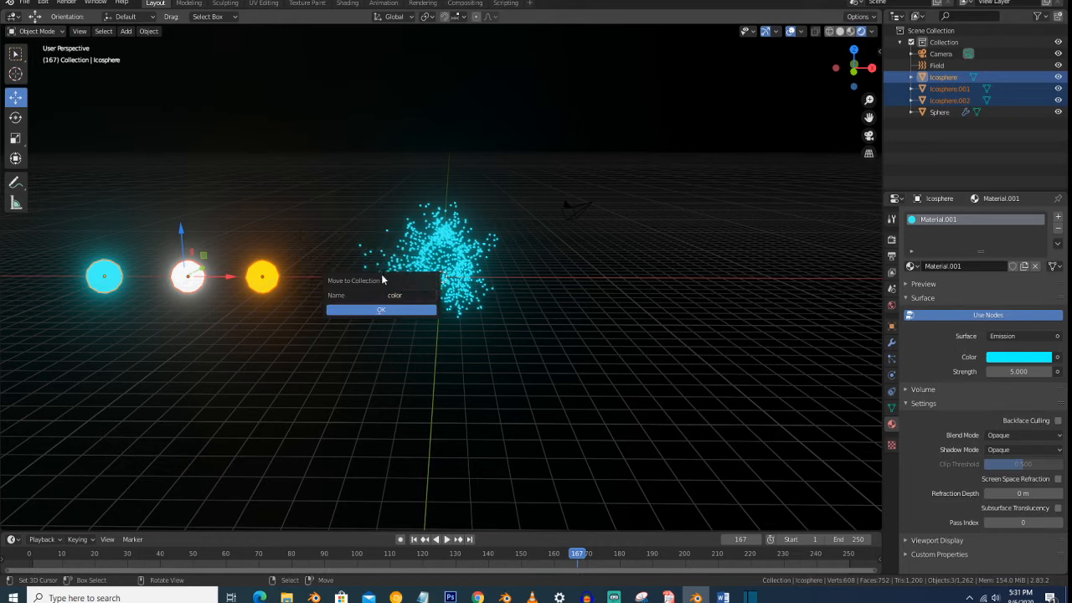
click(382, 309)
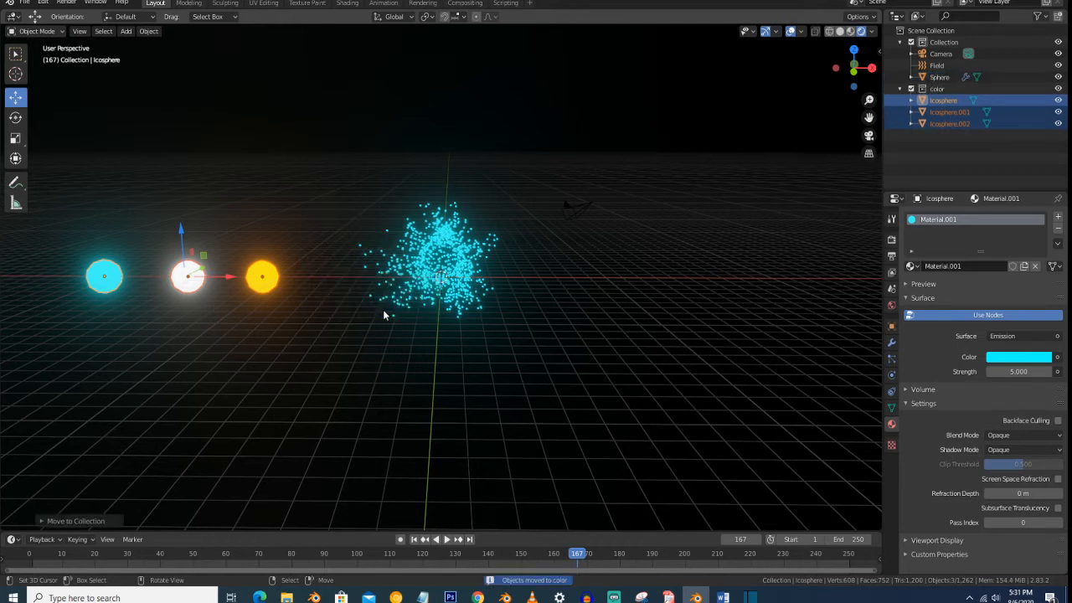
- Render the emitter sphere's particles as a Collection, using "color" as the instance collection
click(445, 263)
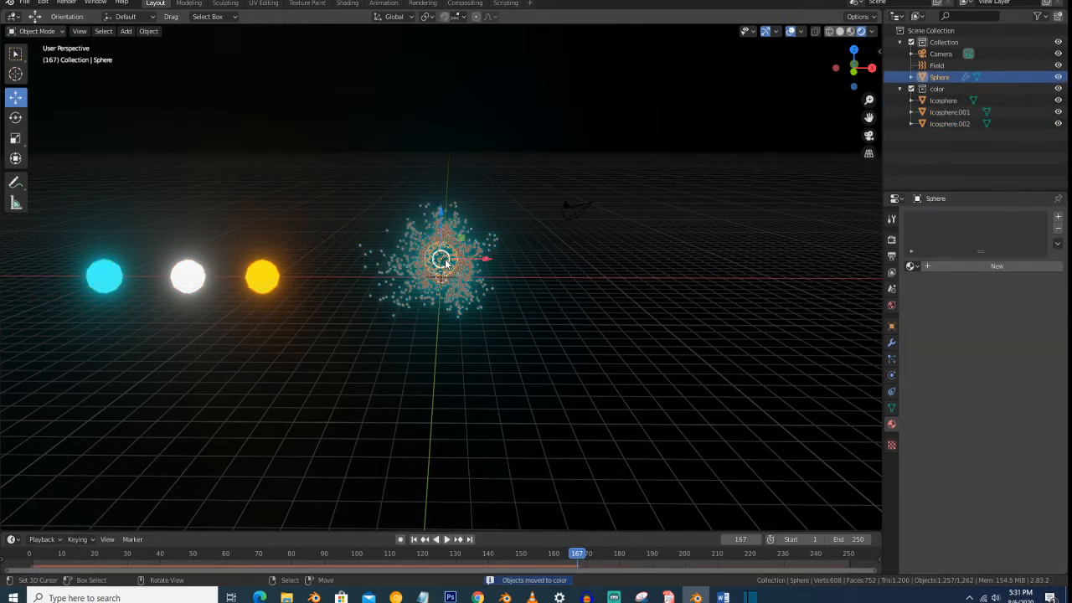
click(893, 361)
drag(989, 330, 1062, 331)
scroll(1025, 356, up, 10)
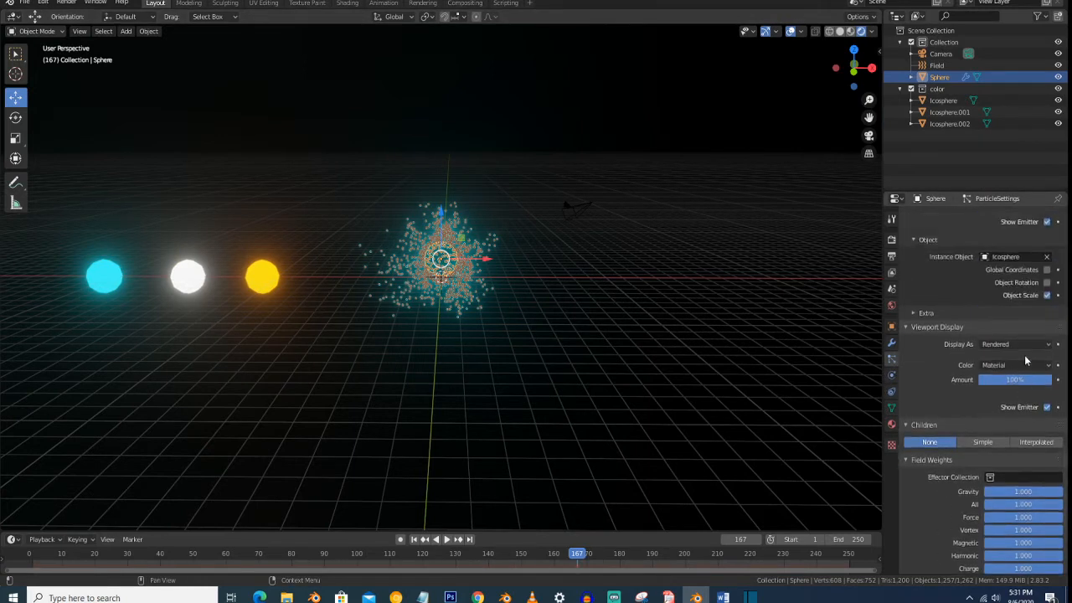
scroll(1026, 359, up, 1)
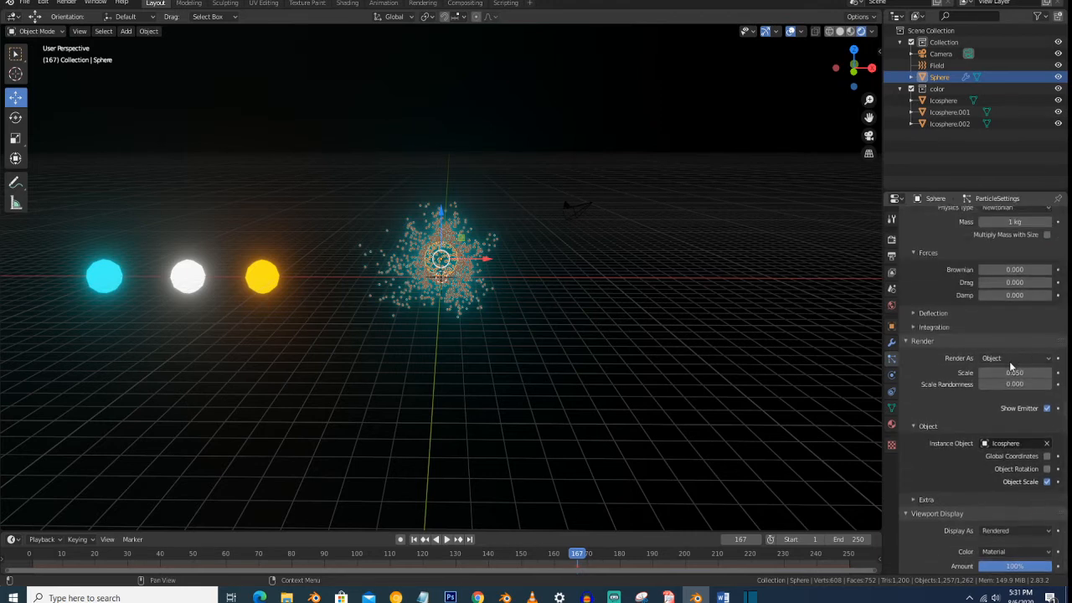
click(1009, 357)
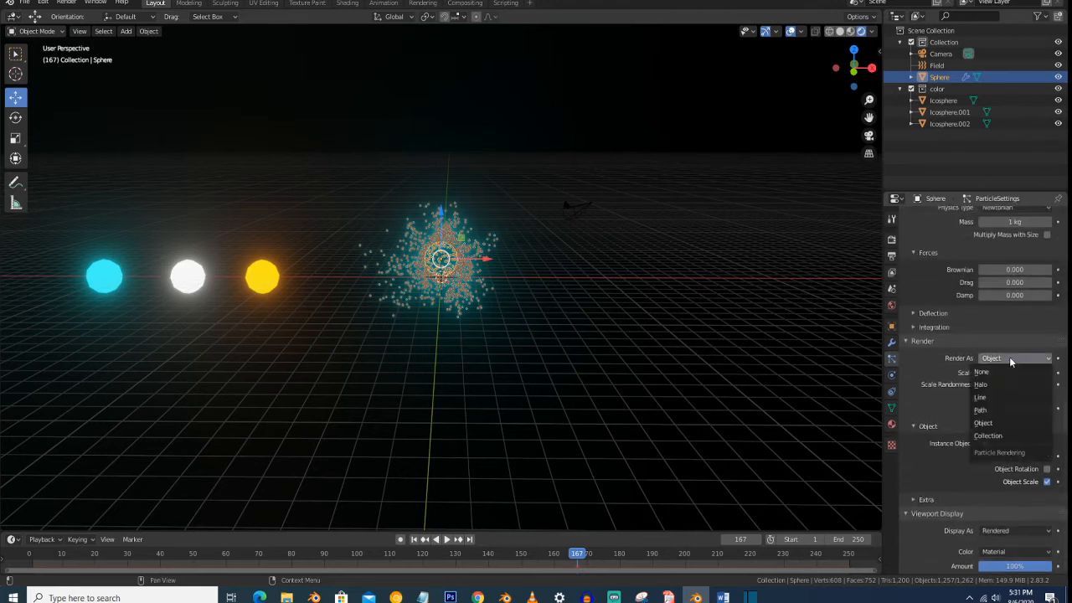
click(1001, 436)
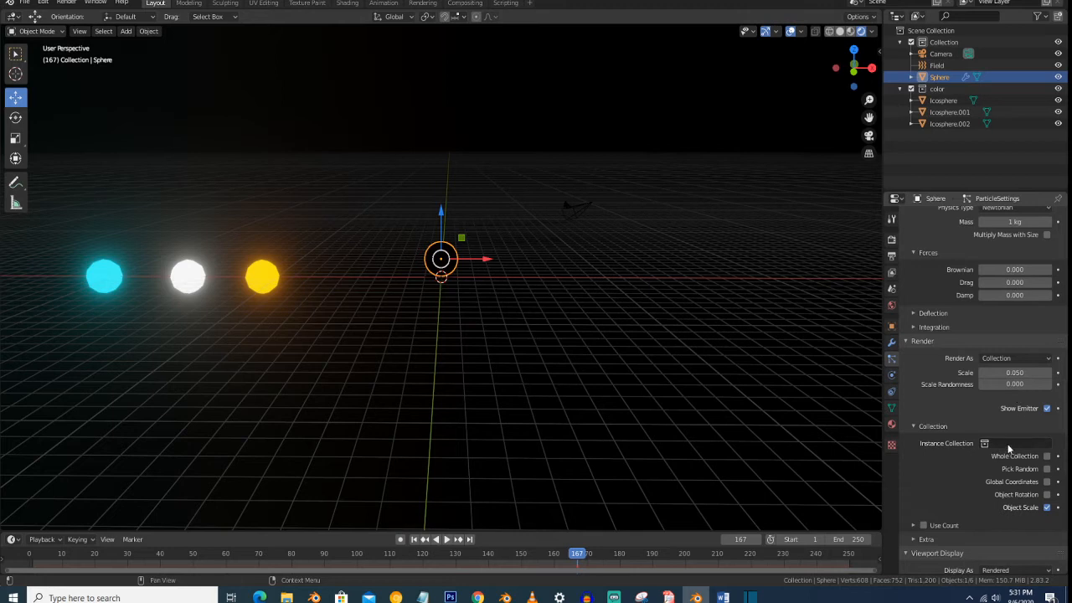
click(1008, 445)
click(999, 471)
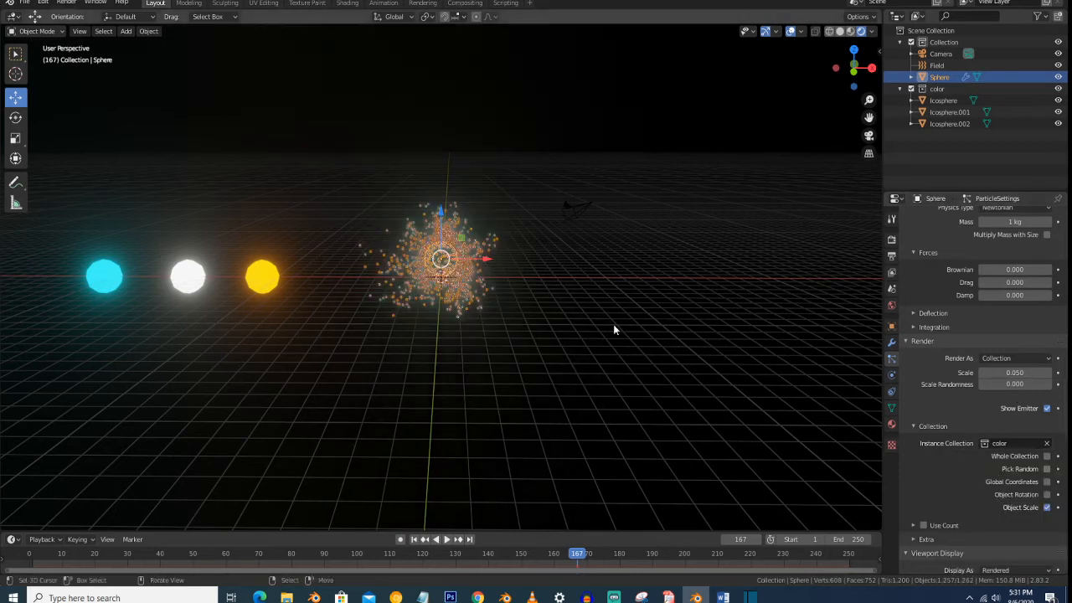
- Collapse the "color" collection and hide it in the viewport, leaving the emitted particles in view
scroll(608, 302, up, 4)
scroll(608, 302, down, 2)
scroll(608, 302, up, 3)
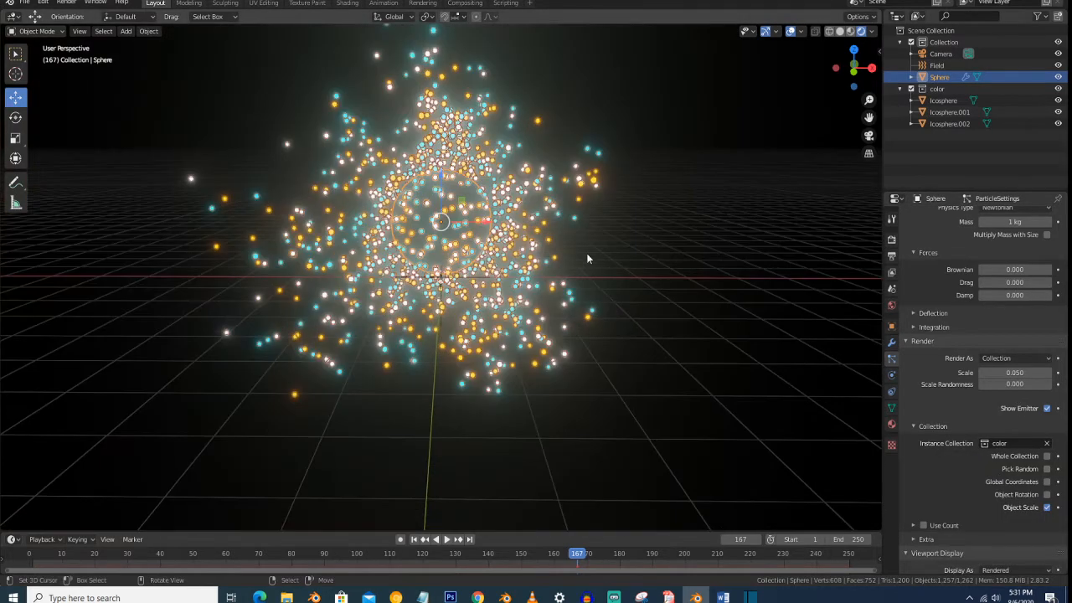
scroll(588, 245, down, 5)
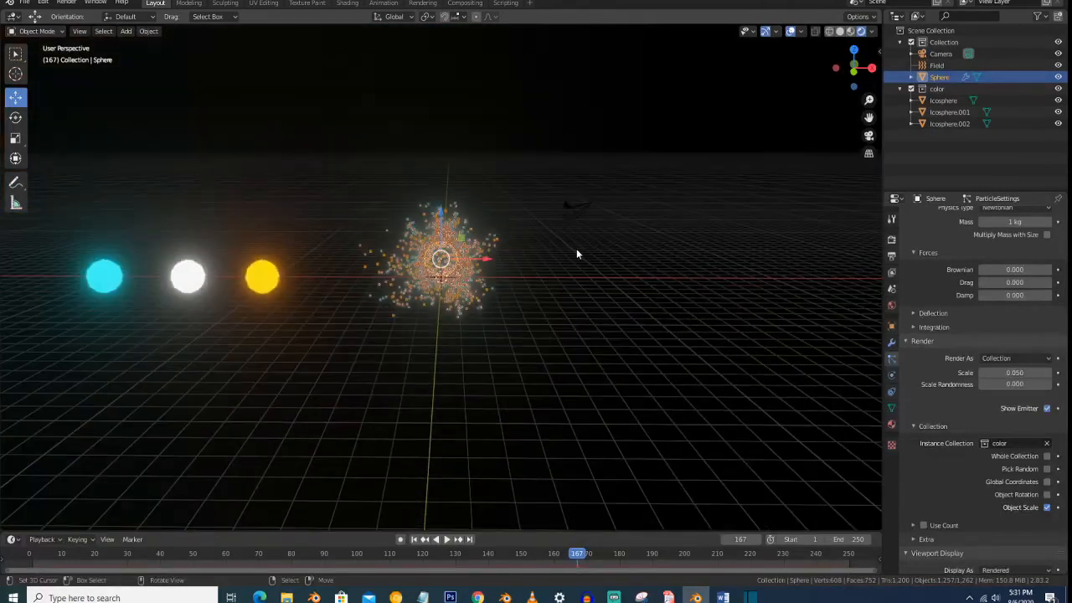
click(263, 280)
shift+click(190, 276)
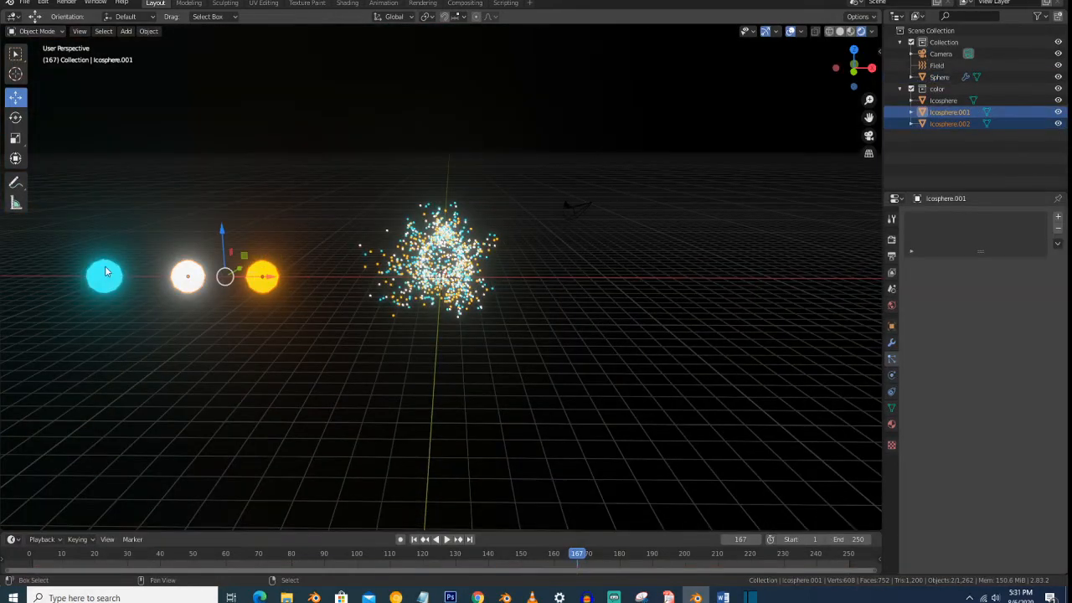
click(900, 89)
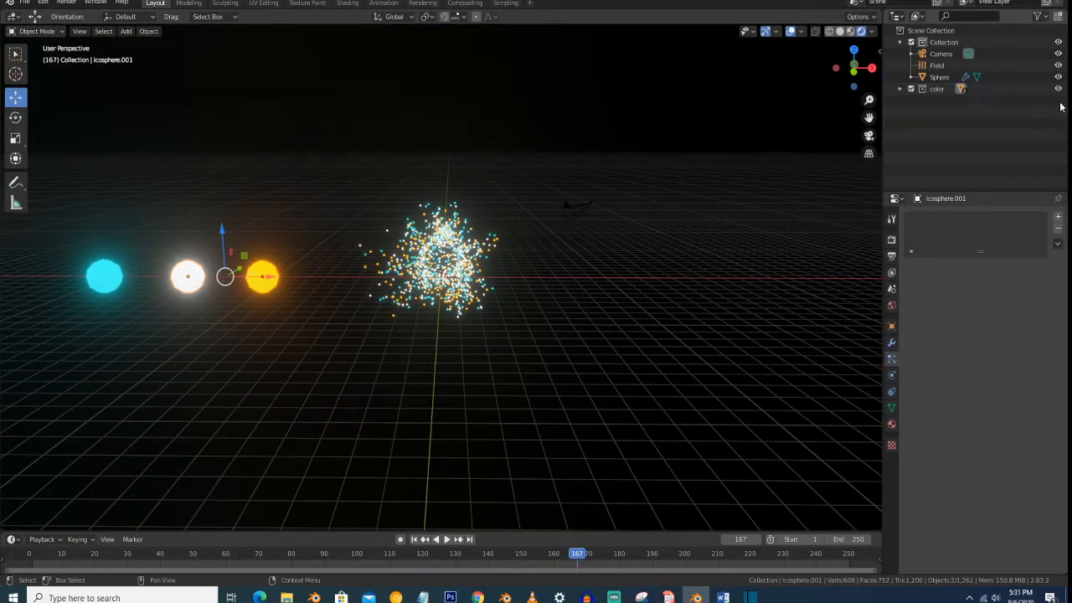
click(1058, 89)
scroll(598, 245, up, 6)
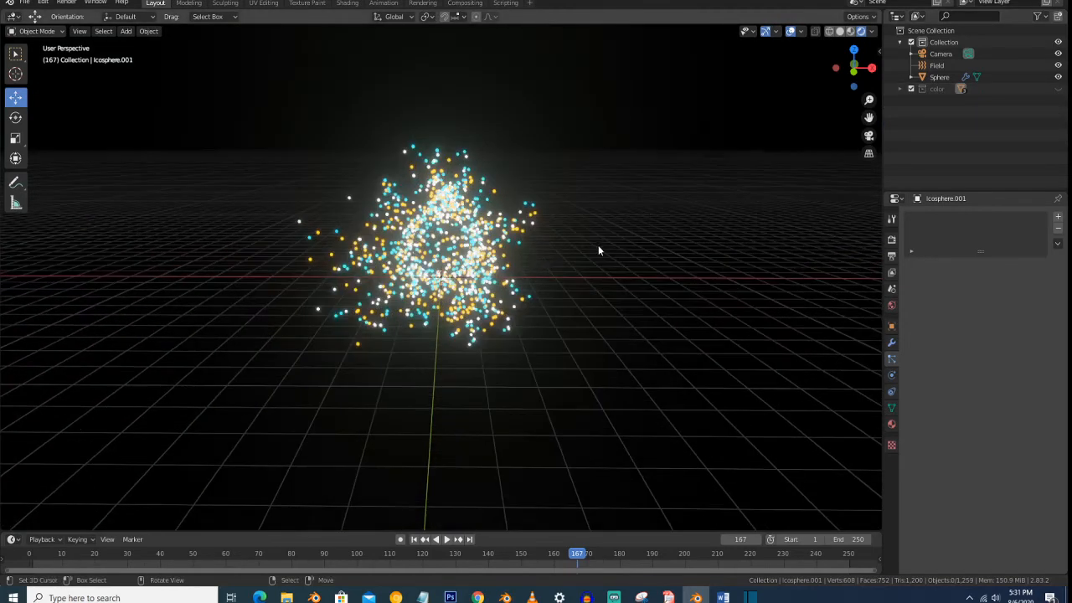
- Align the scene camera to a low front view of the emitter and fine-tune its framing while the animation plays
key(space)
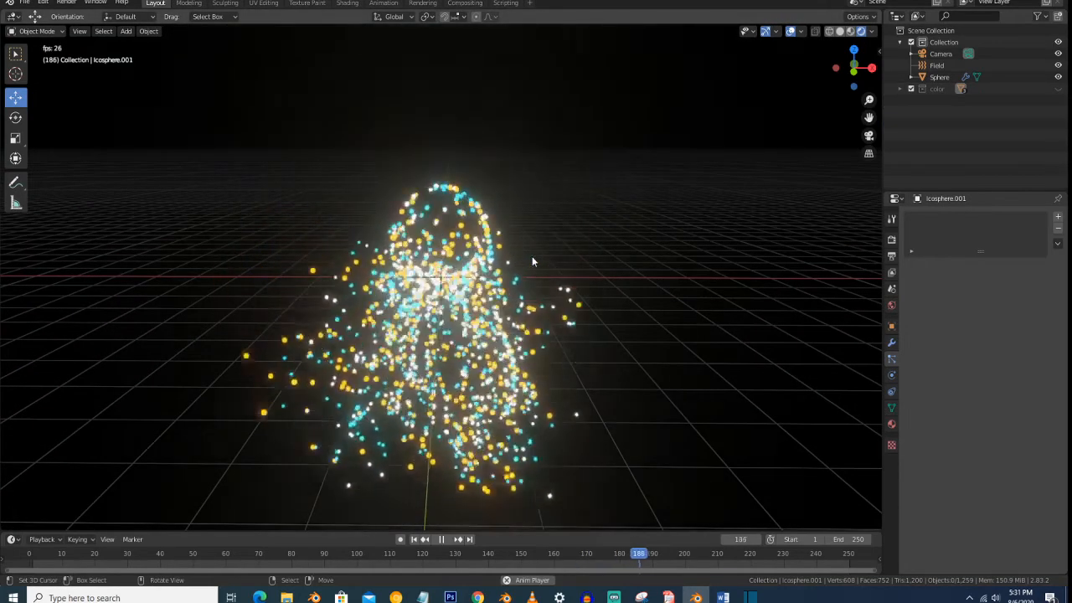
middle_drag(532, 257, 530, 226)
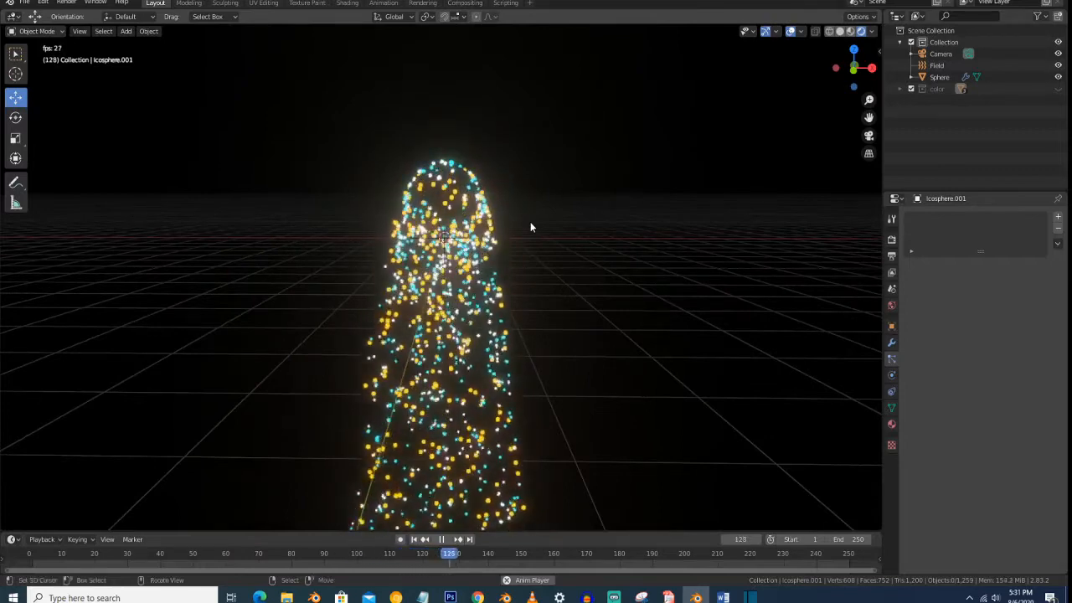
key(ctrl+alt+KP_0)
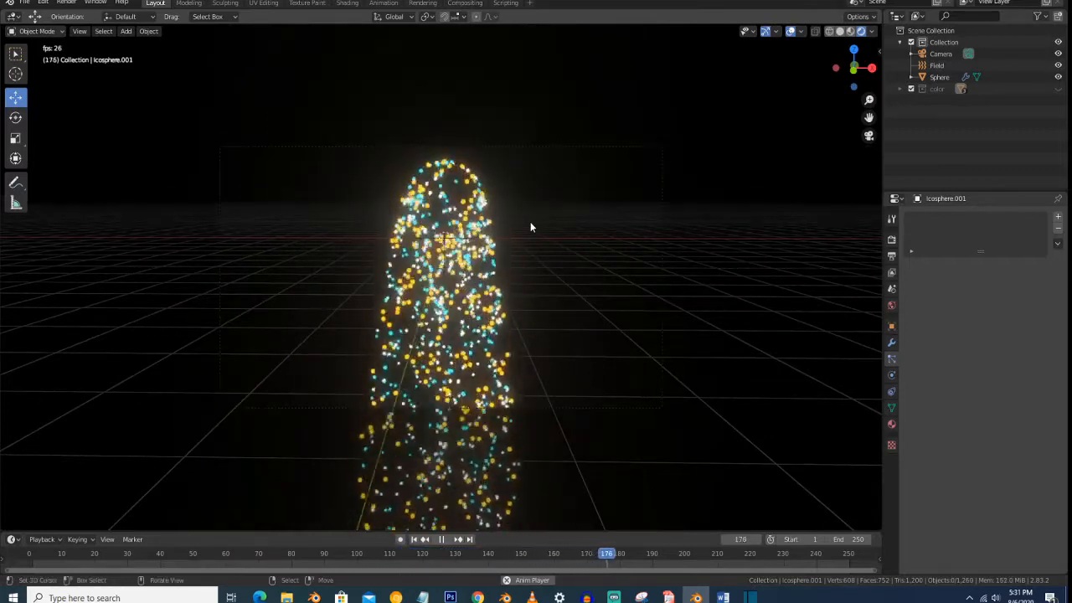
scroll(526, 219, up, 2)
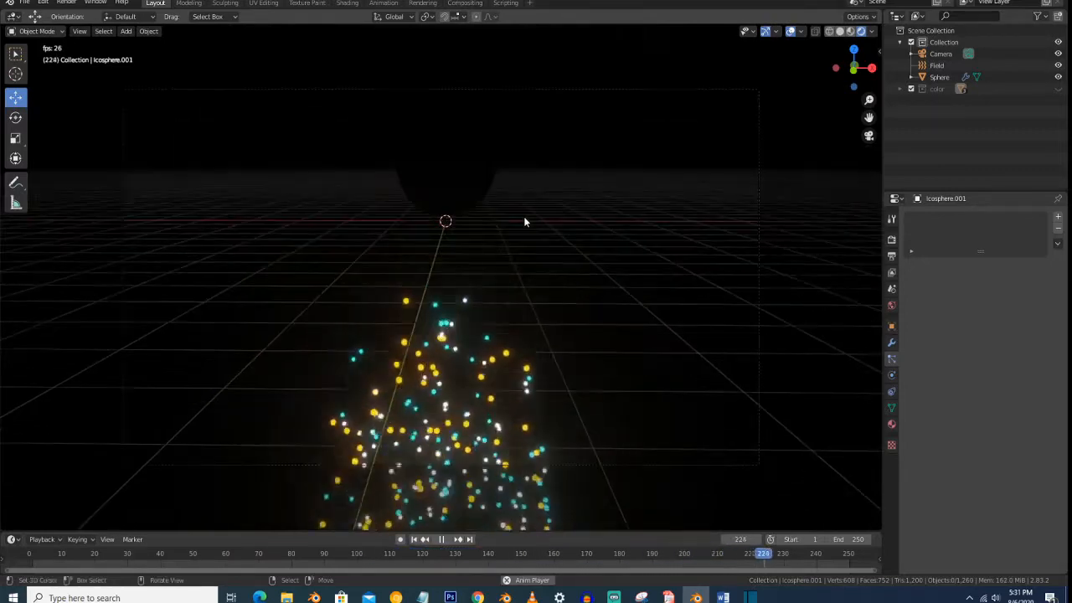
scroll(525, 218, down, 1)
key(shift+grave)
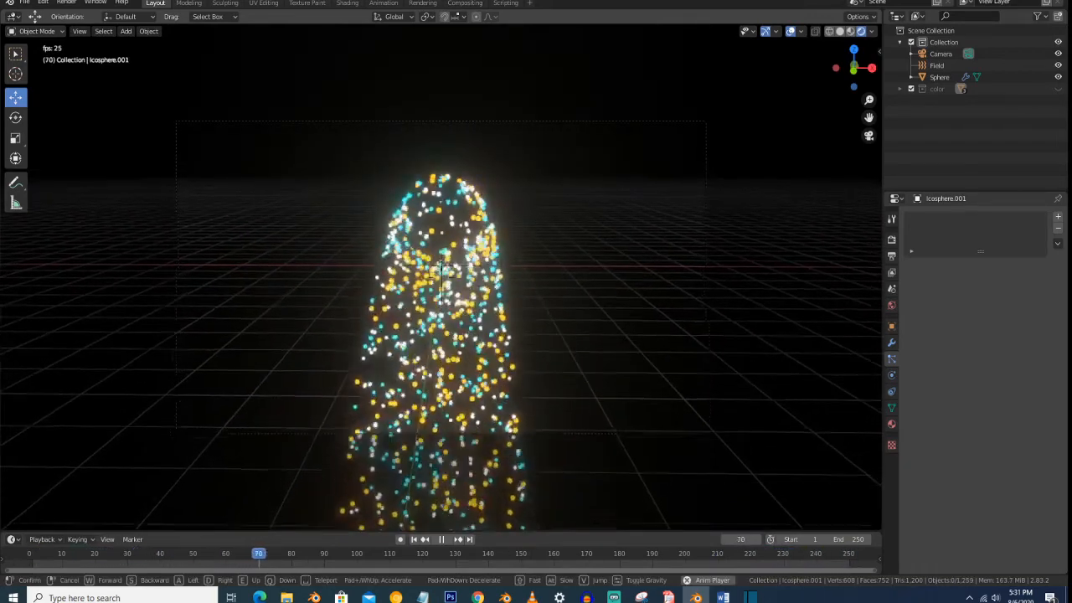
click(441, 277)
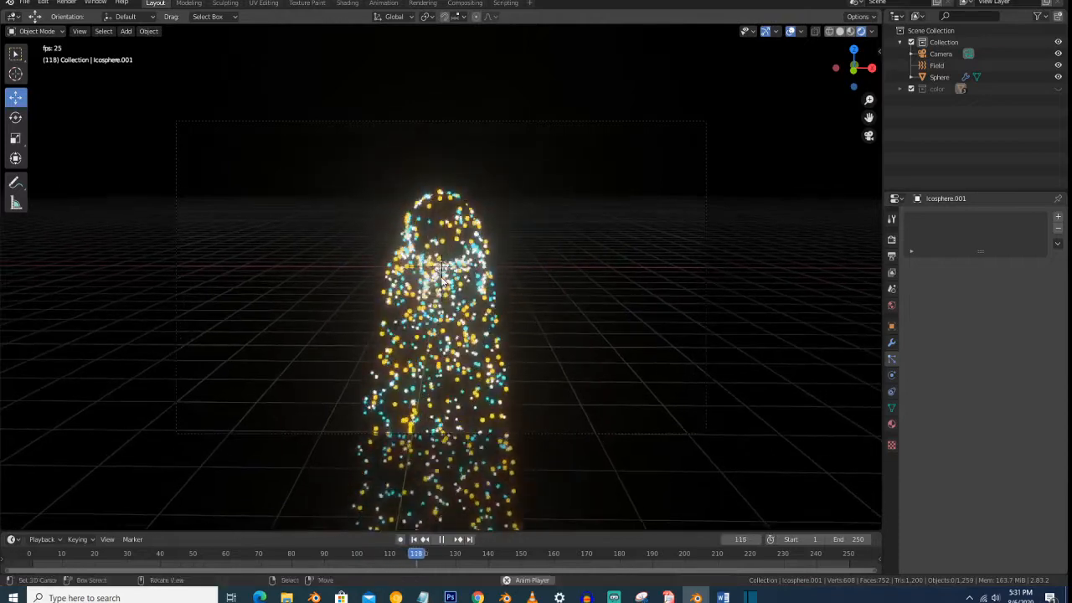
middle_drag(442, 277, 444, 279)
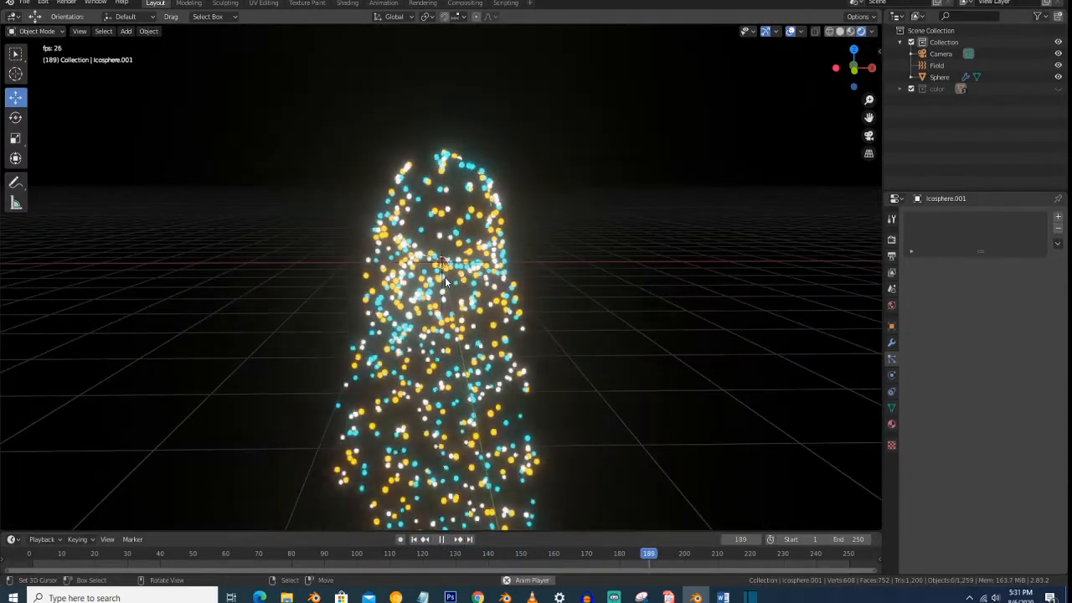
key(space)
- Set the turbulence force field's strength to 7
mouse_move(446, 287)
middle_down()
mouse_move(442, 335)
mouse_move(436, 272)
middle_up()
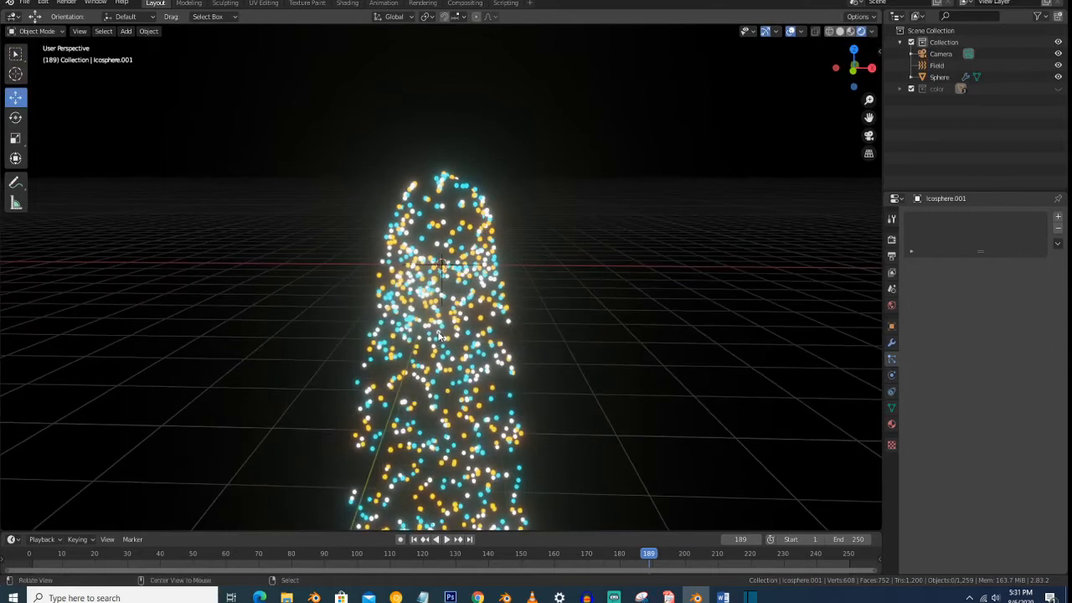
click(443, 273)
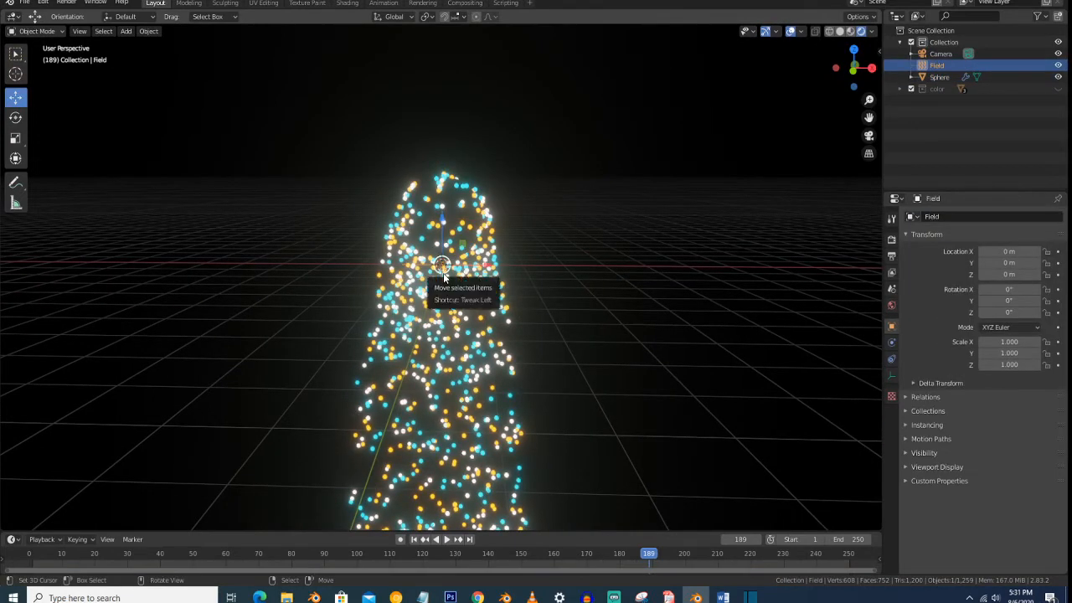
click(893, 344)
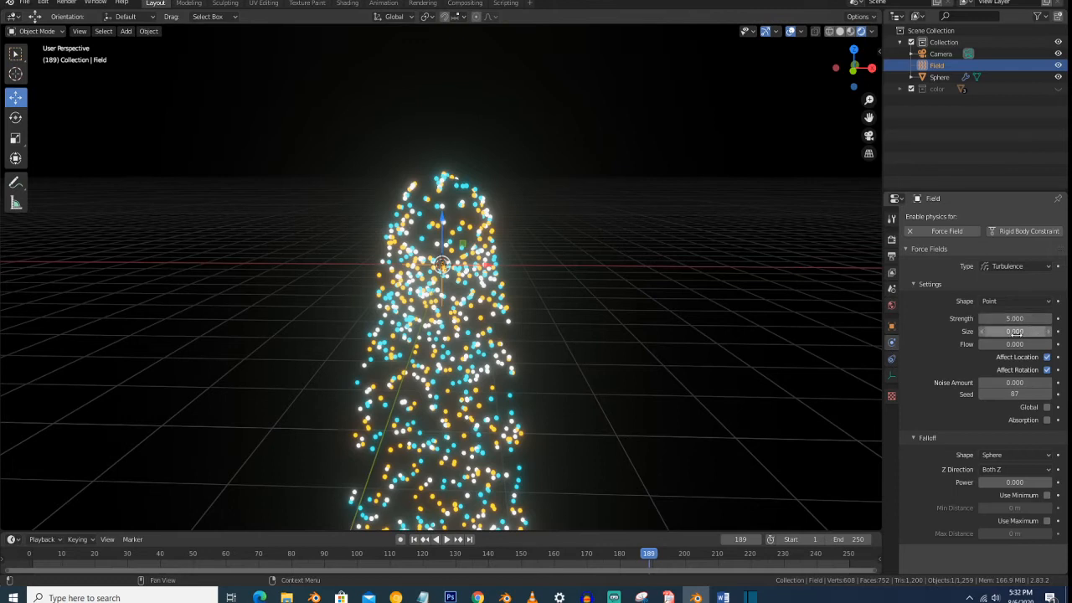
click(1019, 319)
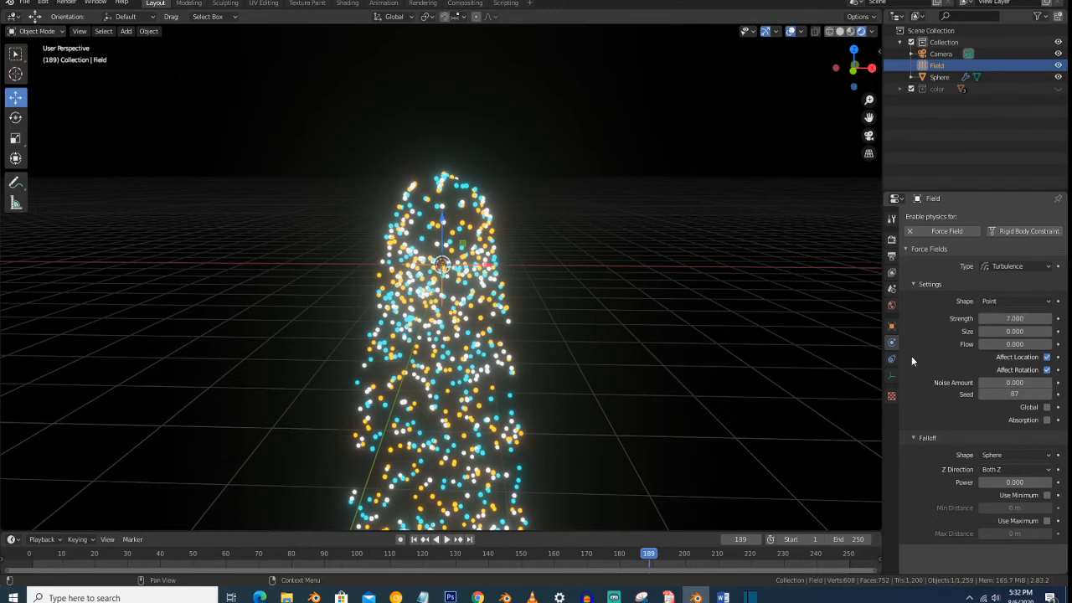
- Set the Gravity field weight of the emitter sphere's particles to 0 and play the animation to check the motion
click(444, 216)
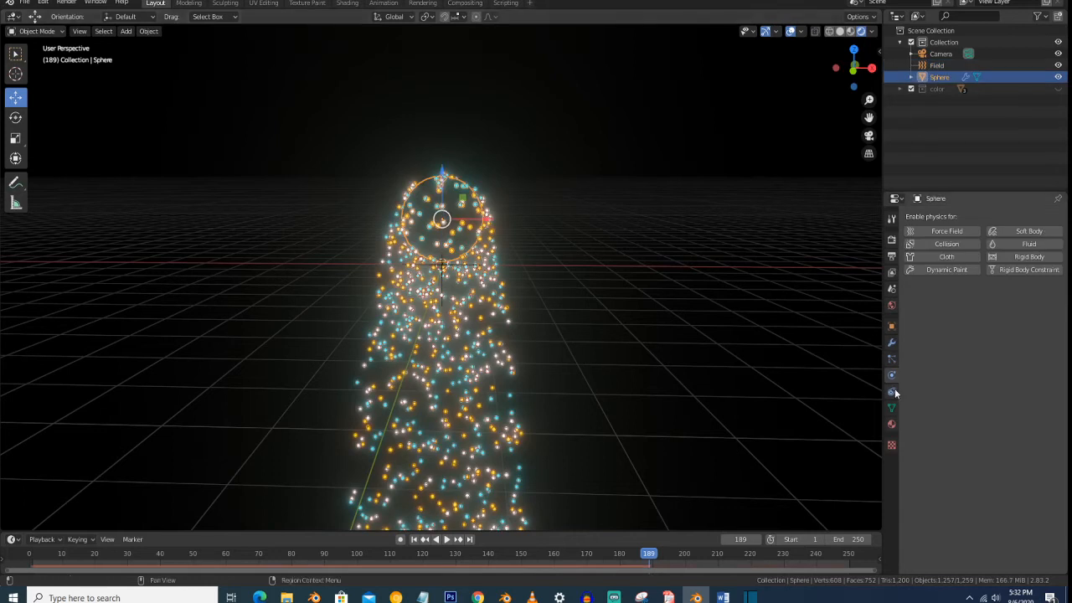
click(889, 359)
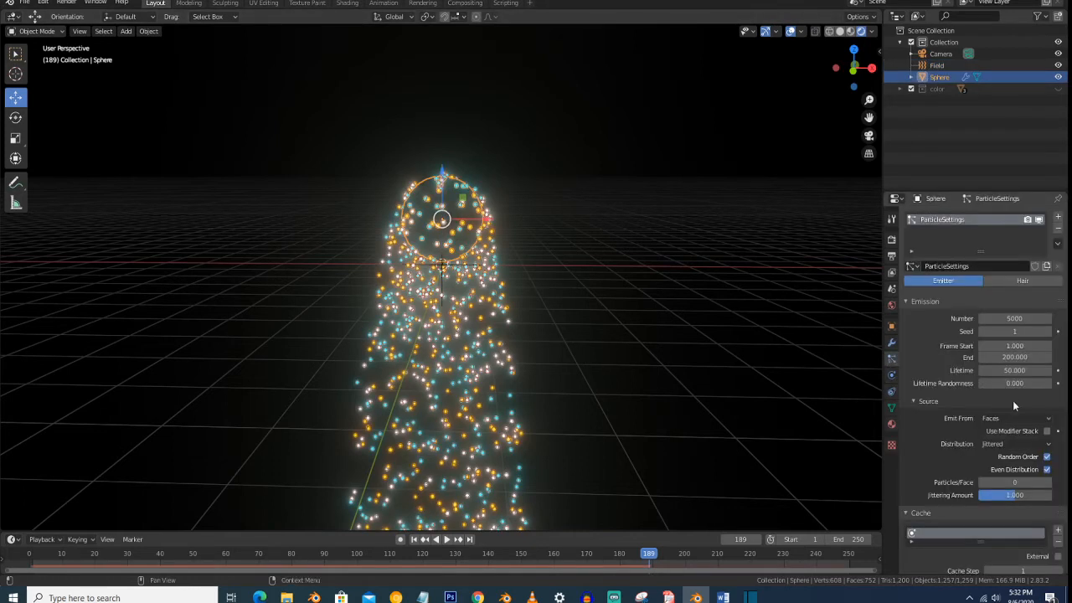
scroll(1012, 400, down, 8)
scroll(1020, 425, down, 5)
scroll(1020, 426, down, 15)
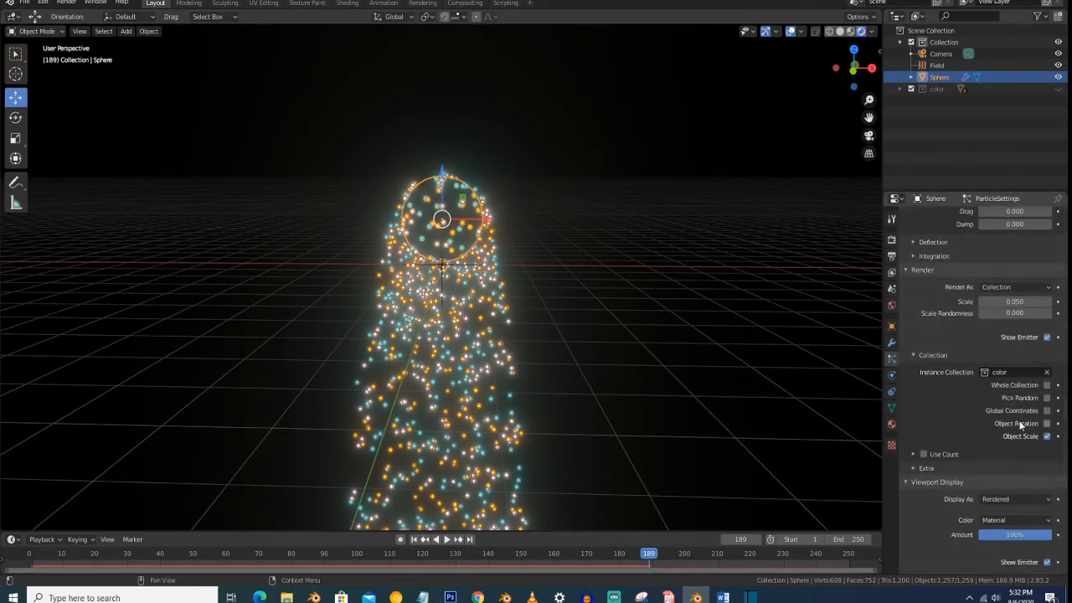
drag(1051, 345, 1015, 345)
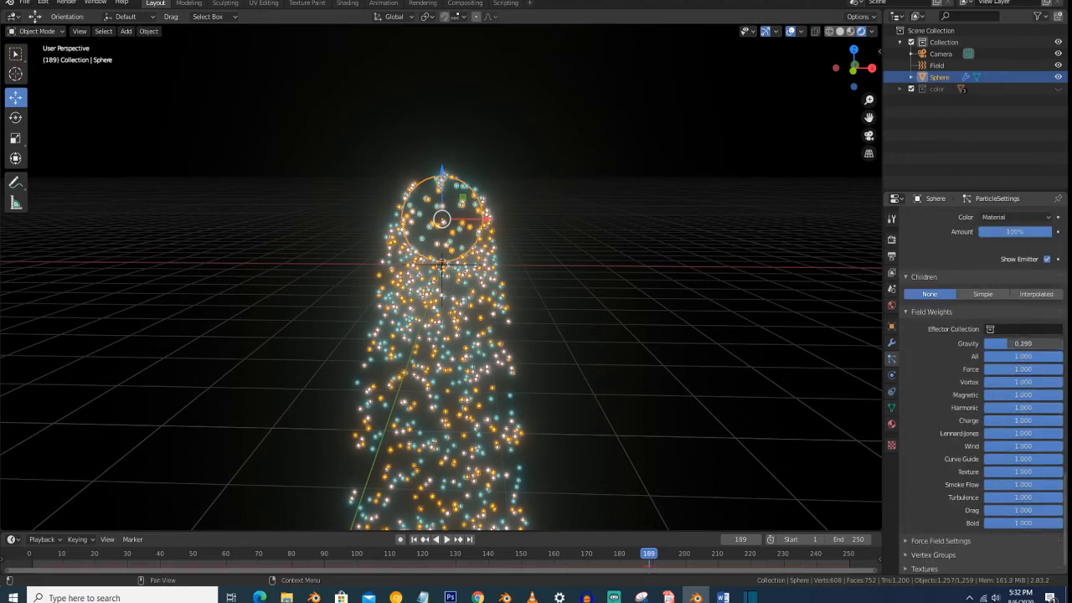
key(space)
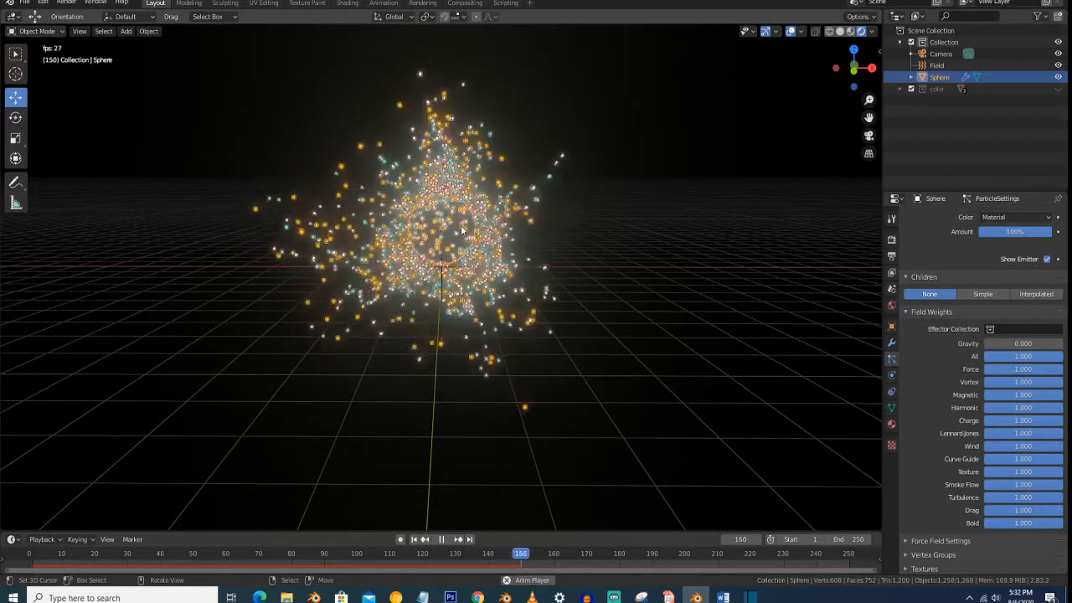
key(space)
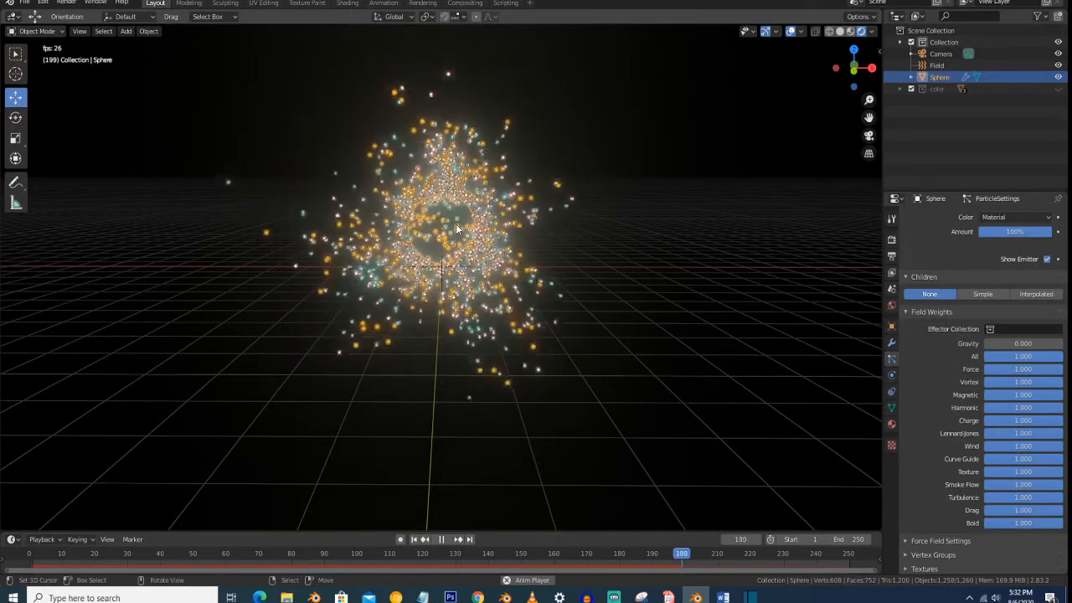
- Scale the emitter sphere down at frame 1 and replay the animation through the camera
click(413, 541)
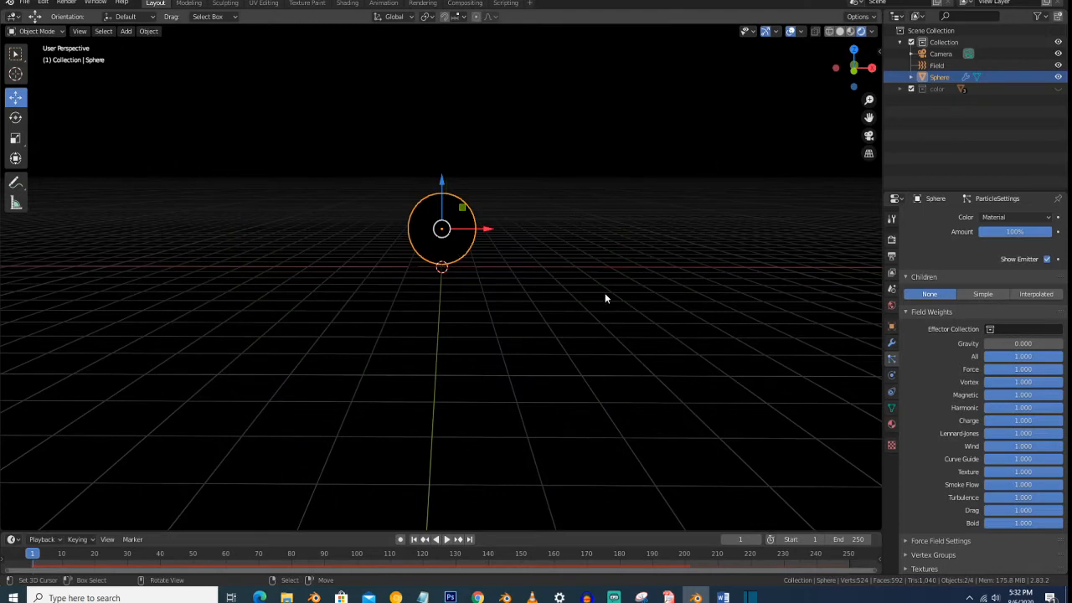
key(s)
click(468, 232)
key(space)
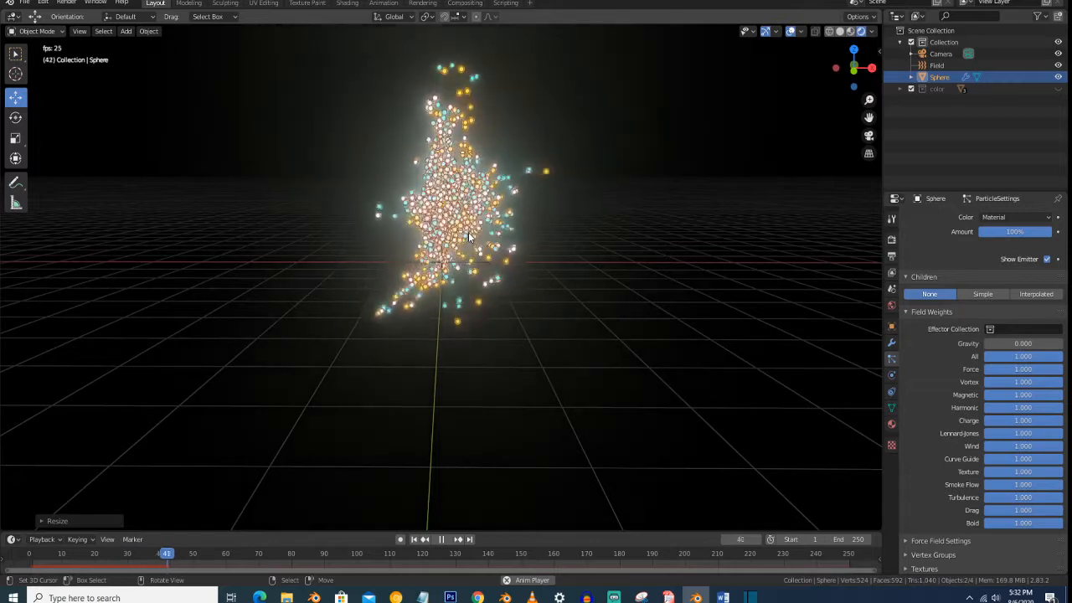
key(KP_0)
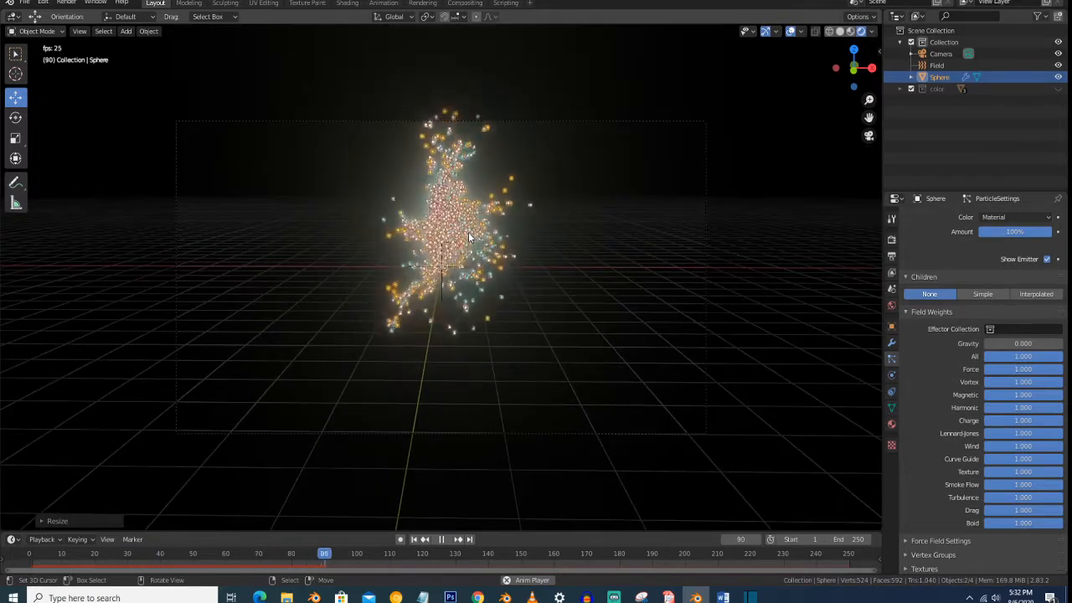
scroll(468, 232, up, 2)
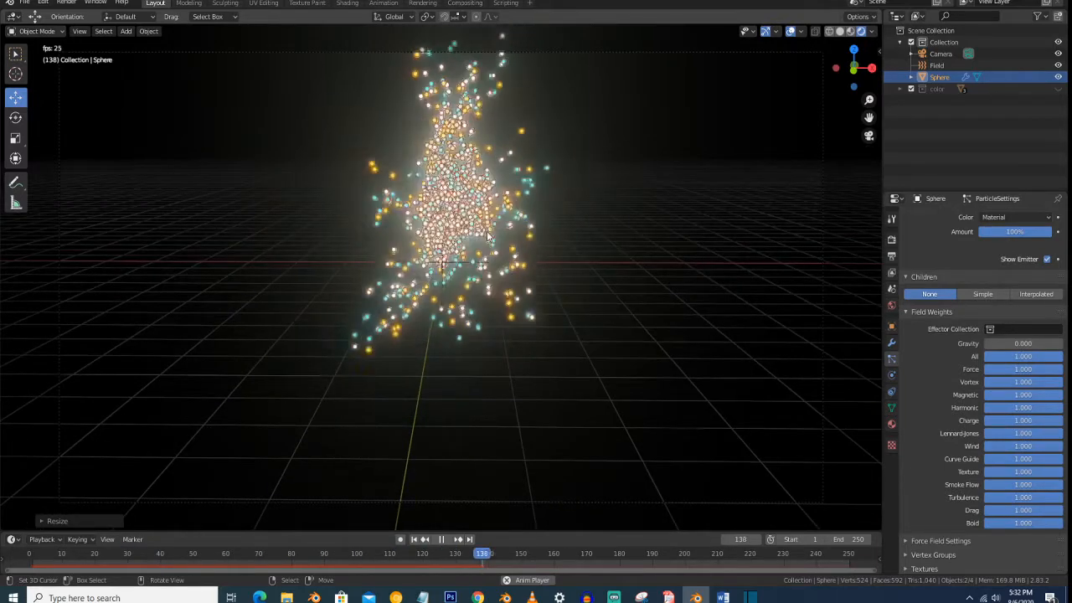
key(space)
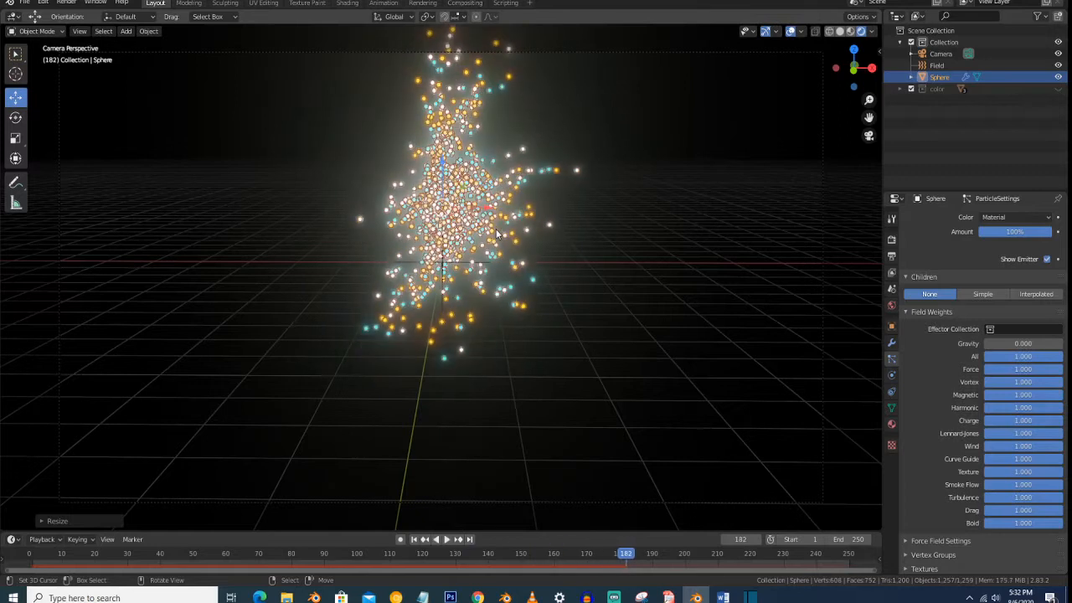
- Reveal and expand the "color" collection and change the orange icosphere's emission color to red
click(892, 423)
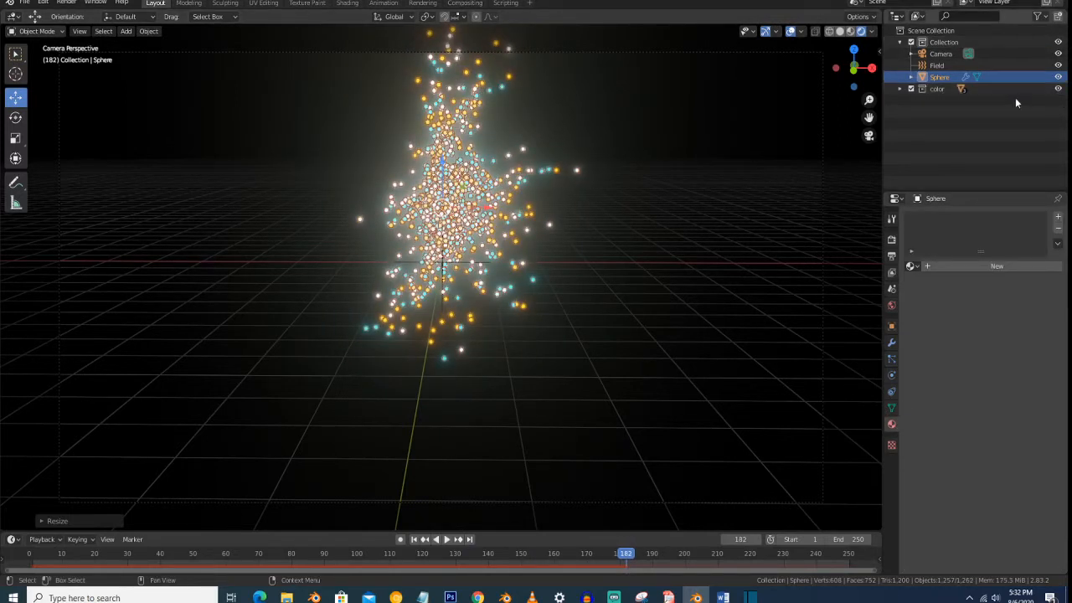
click(901, 89)
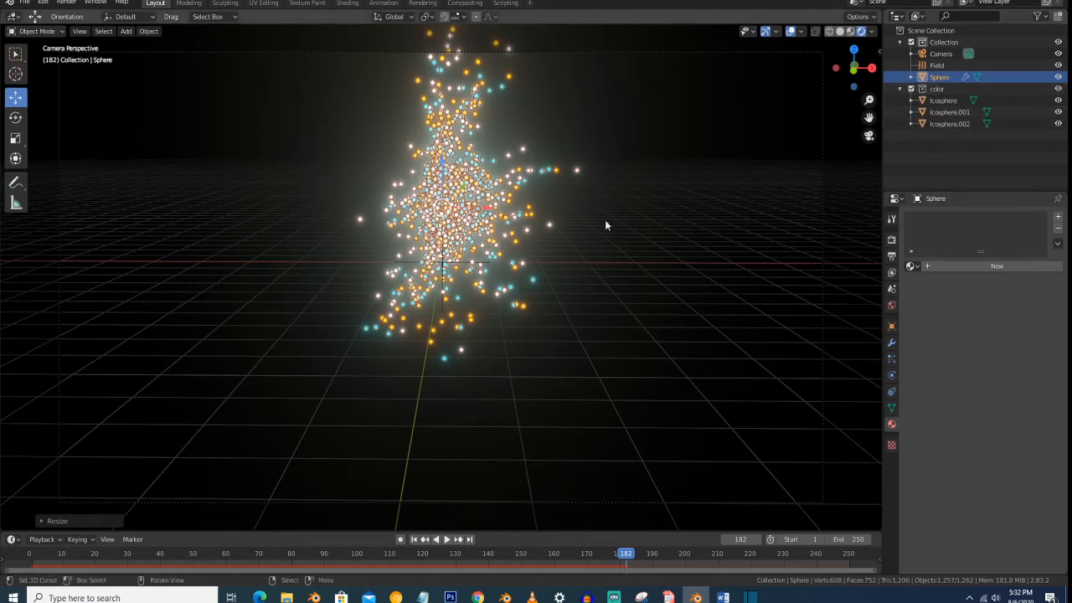
scroll(462, 249, down, 5)
click(231, 271)
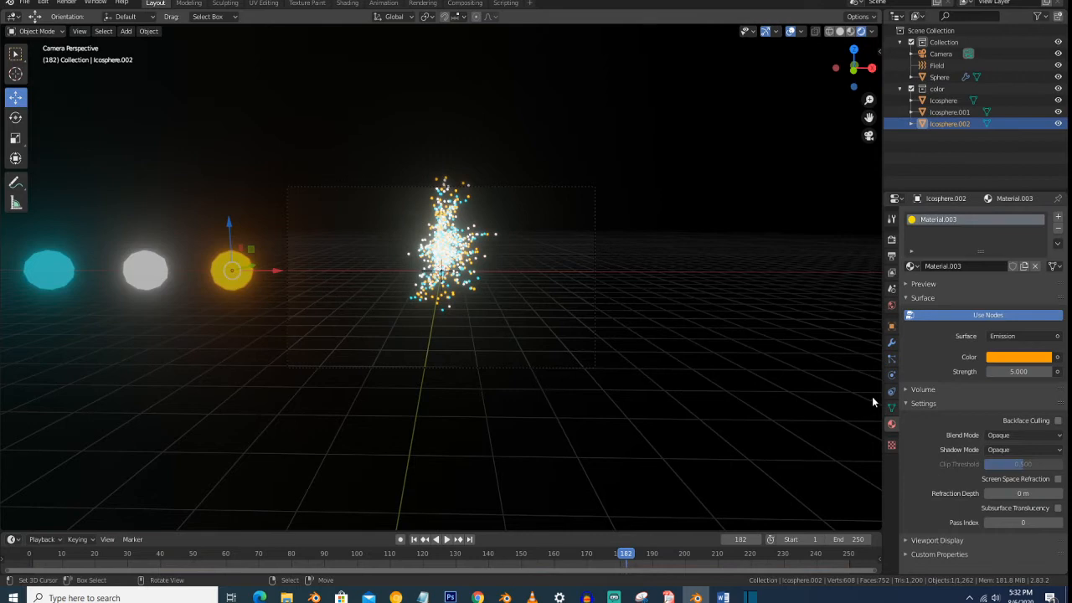
scroll(566, 342, up, 2)
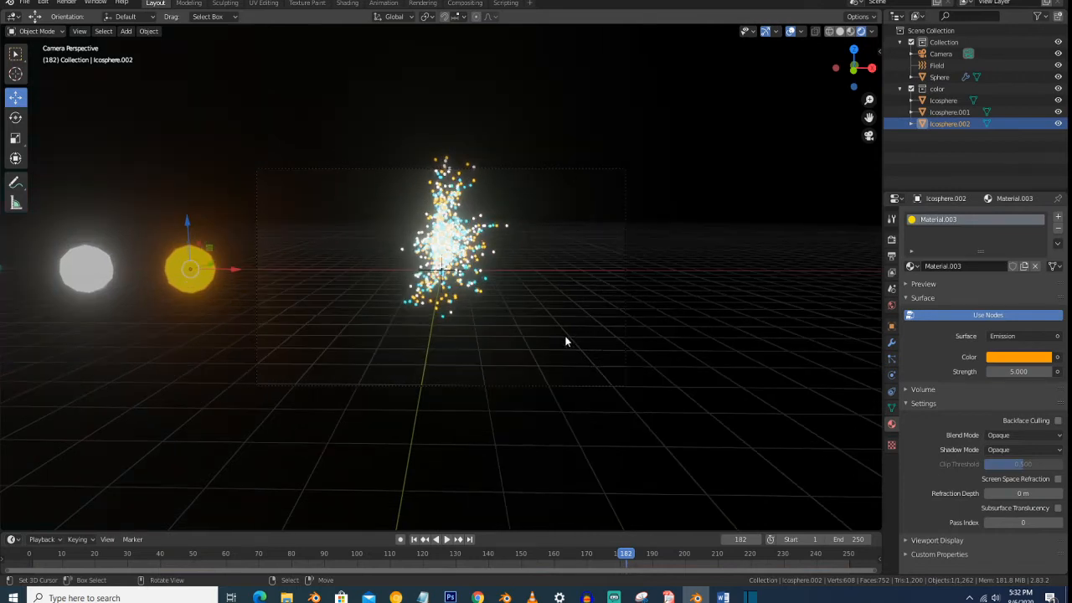
click(1022, 361)
click(998, 274)
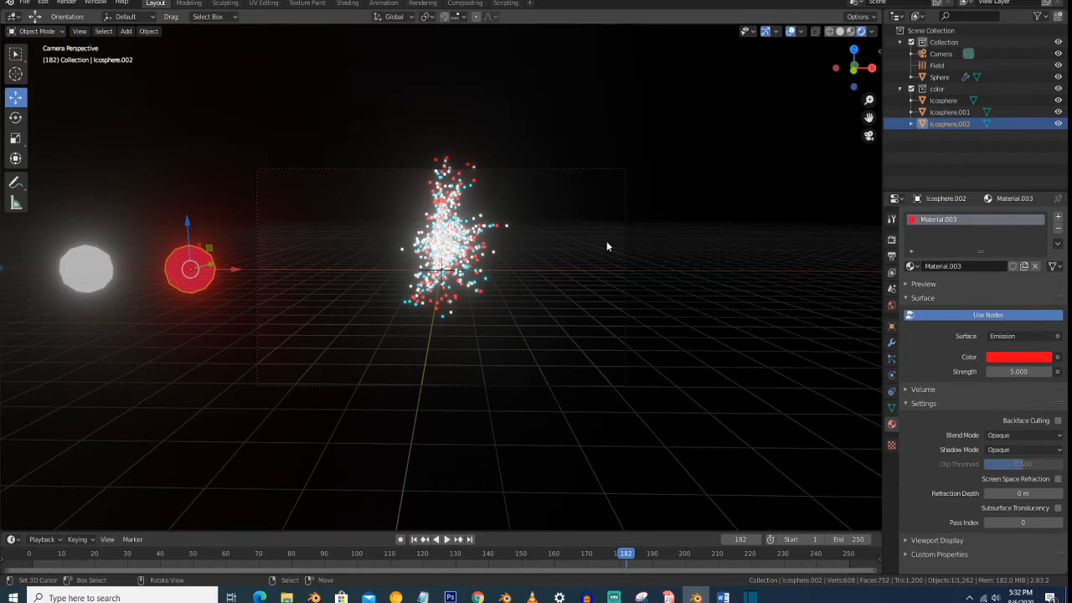
- Collapse the "color" collection and hide its icospheres in the viewport
click(900, 89)
click(1057, 89)
scroll(615, 188, up, 3)
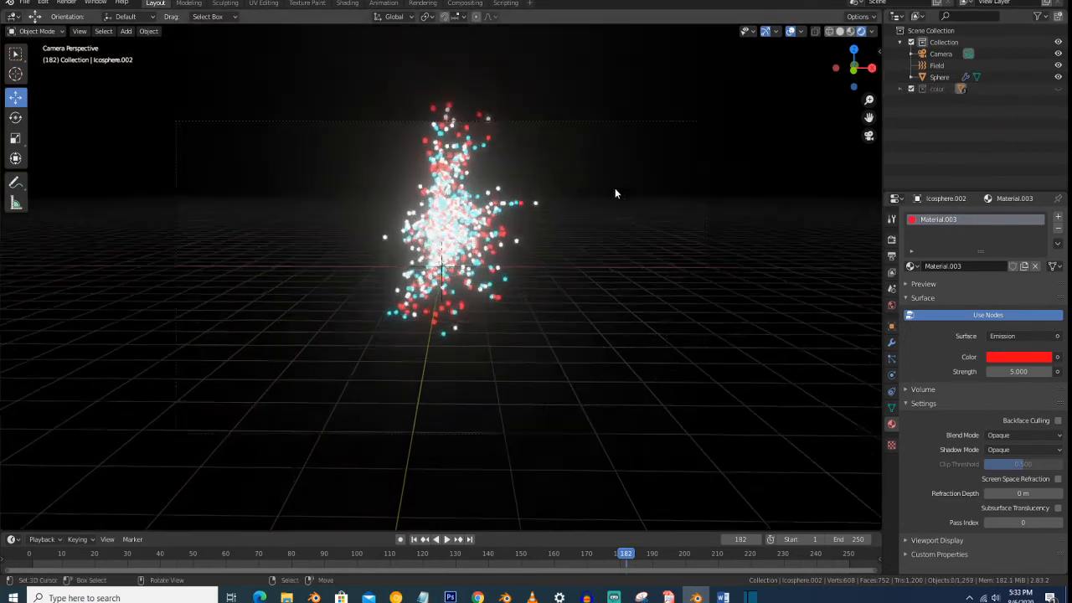
- Play the animation and re-aim the camera so the particle burst sits near the middle of the frame
key(space)
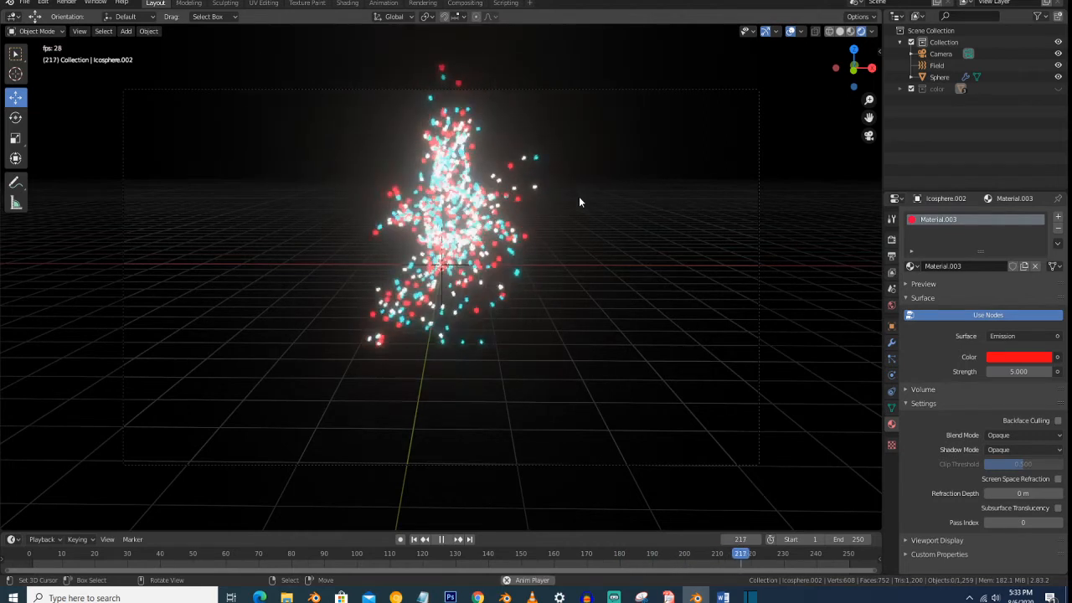
key(shift+grave)
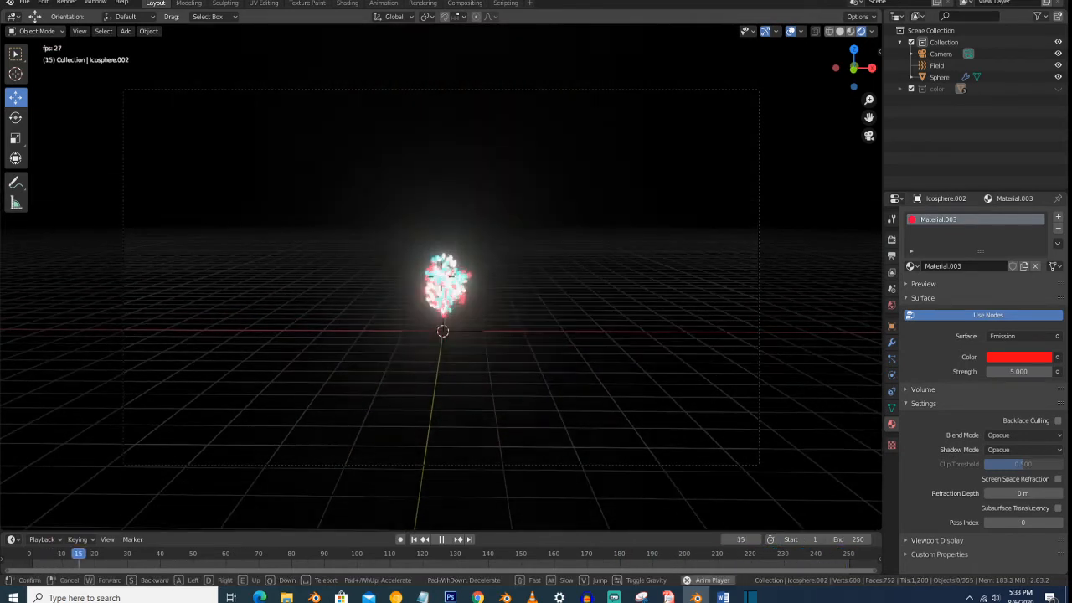
click(441, 278)
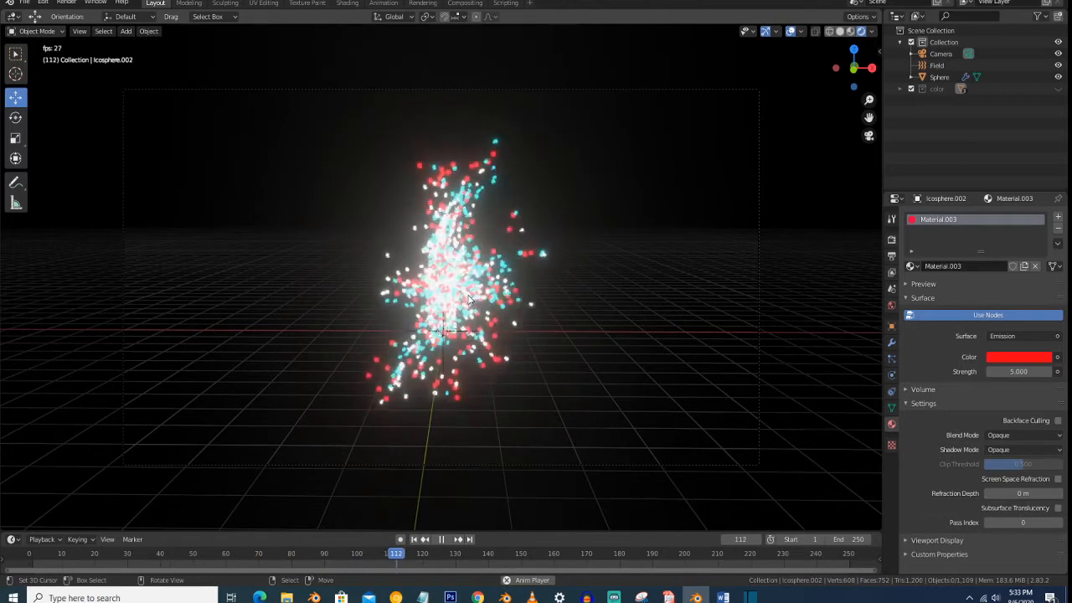
- Set the scene's Time Remapping Old value to 50 to slow the animation down
click(891, 256)
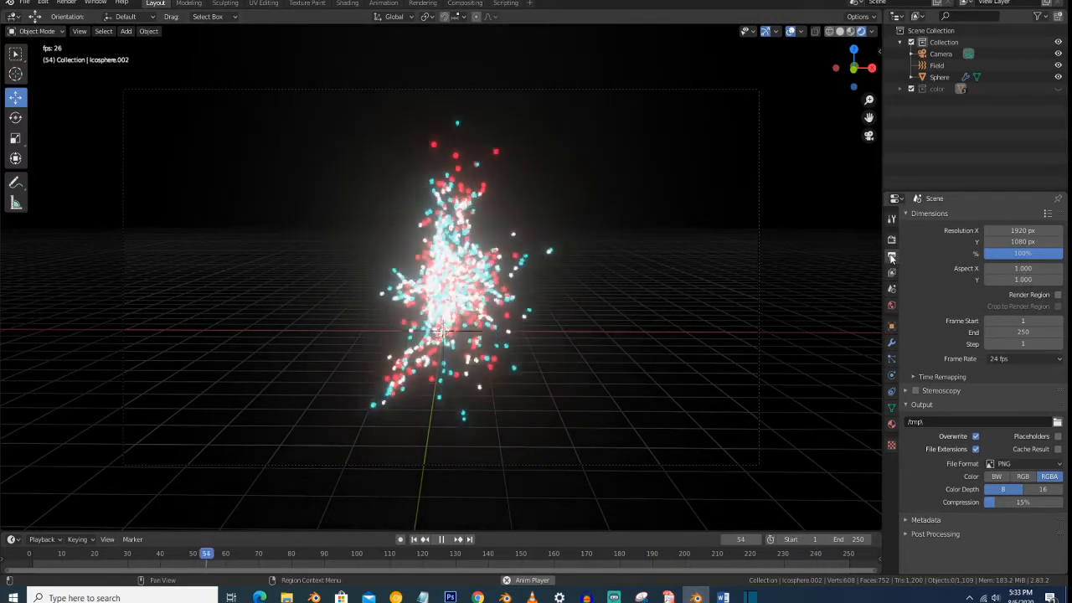
click(962, 378)
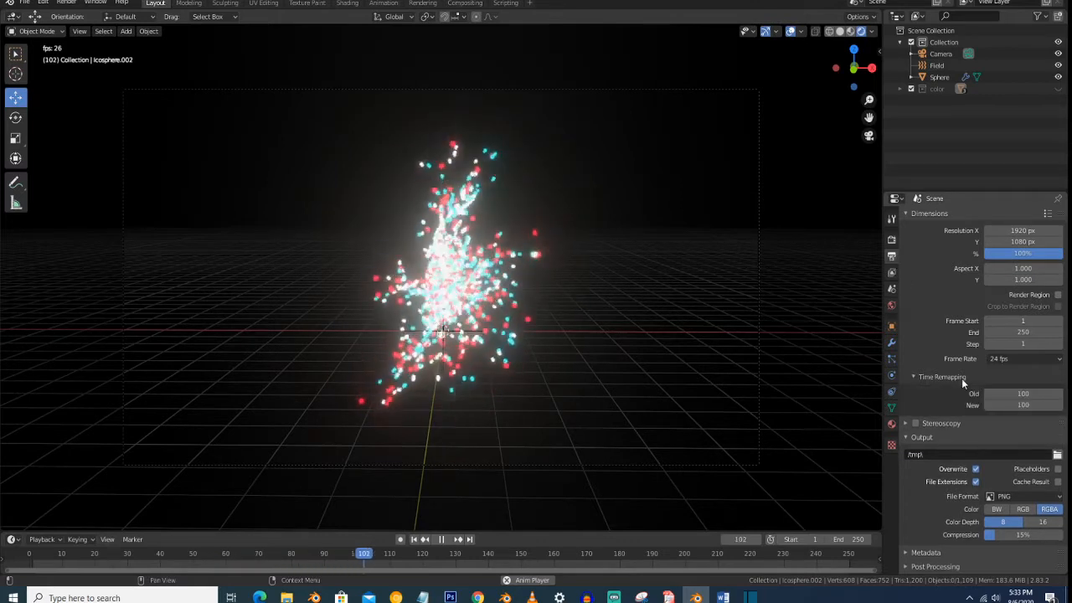
click(1024, 394)
text(50)
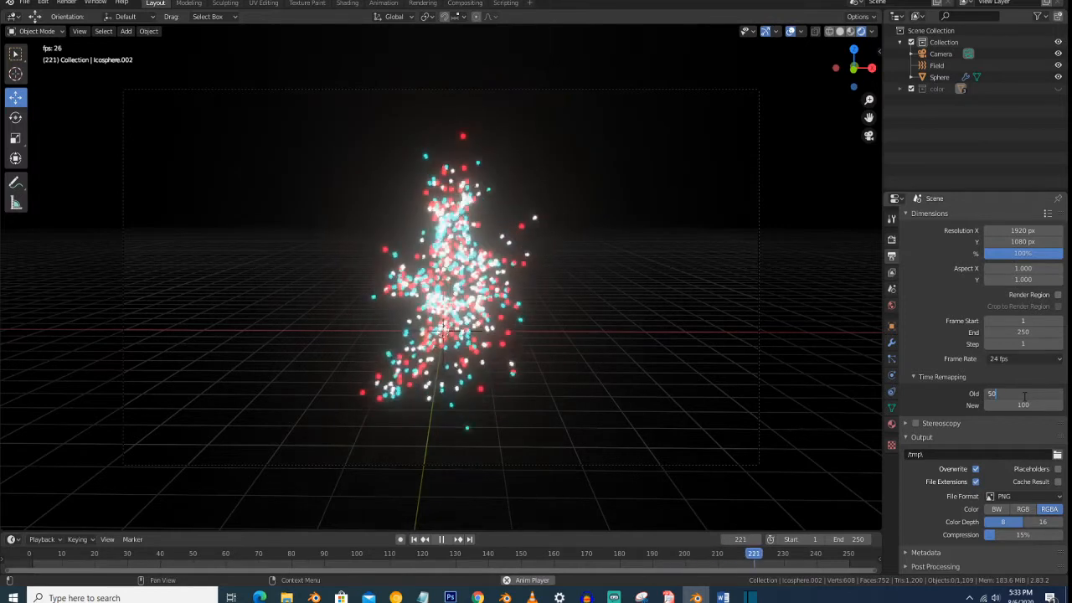
key(Return)
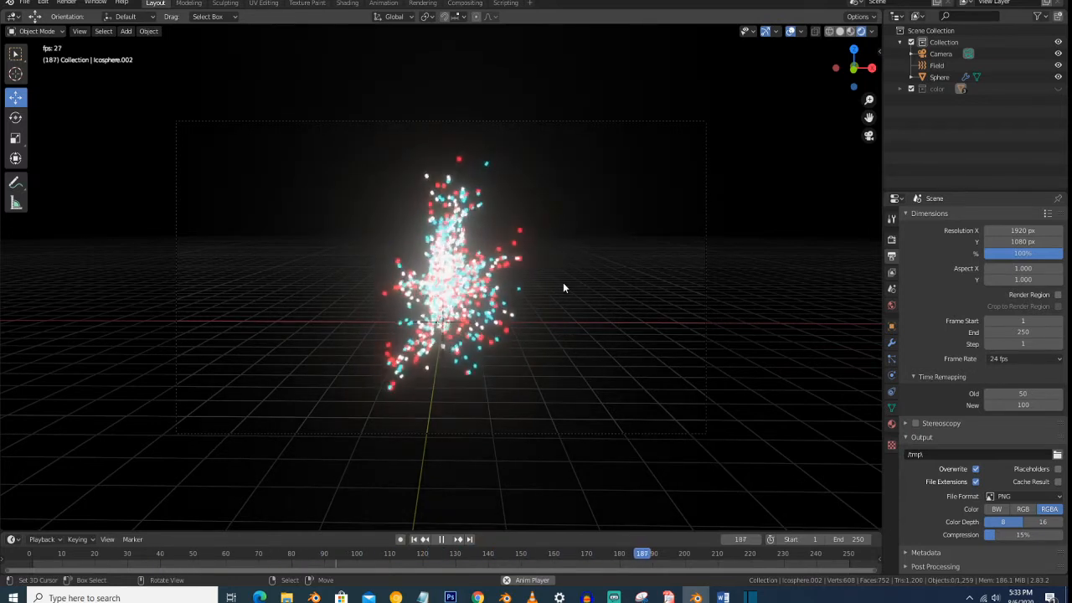
- Set the scene's Time Remapping Old value to 24 and replay the animation
key(space)
click(1027, 394)
text(24)
key(Return)
key(space)
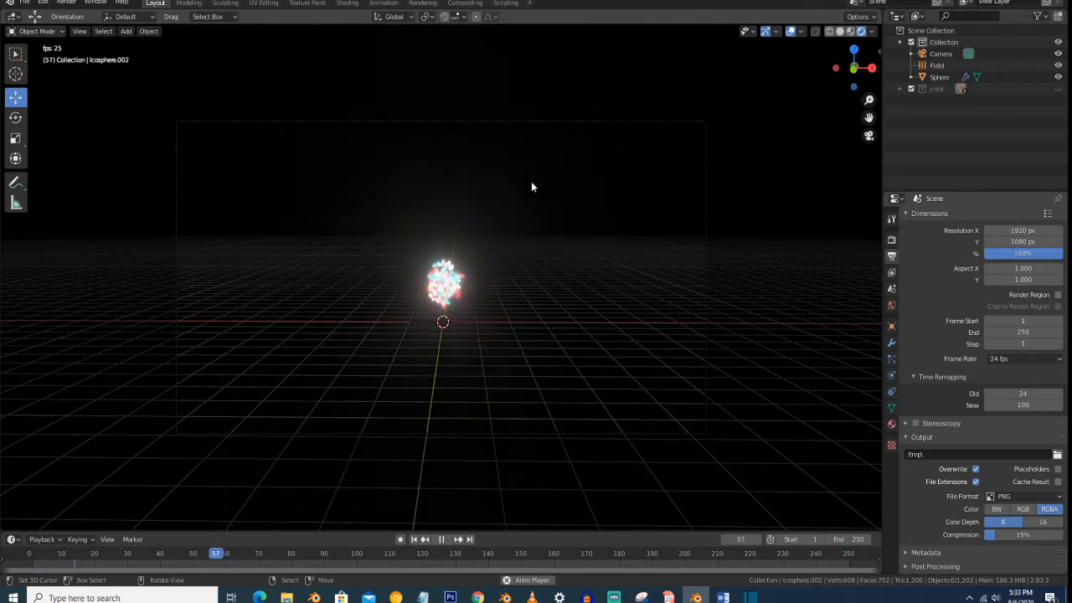
- Hide the viewport overlays, show the Field object's physics settings and watch the particle animation through the camera
click(790, 31)
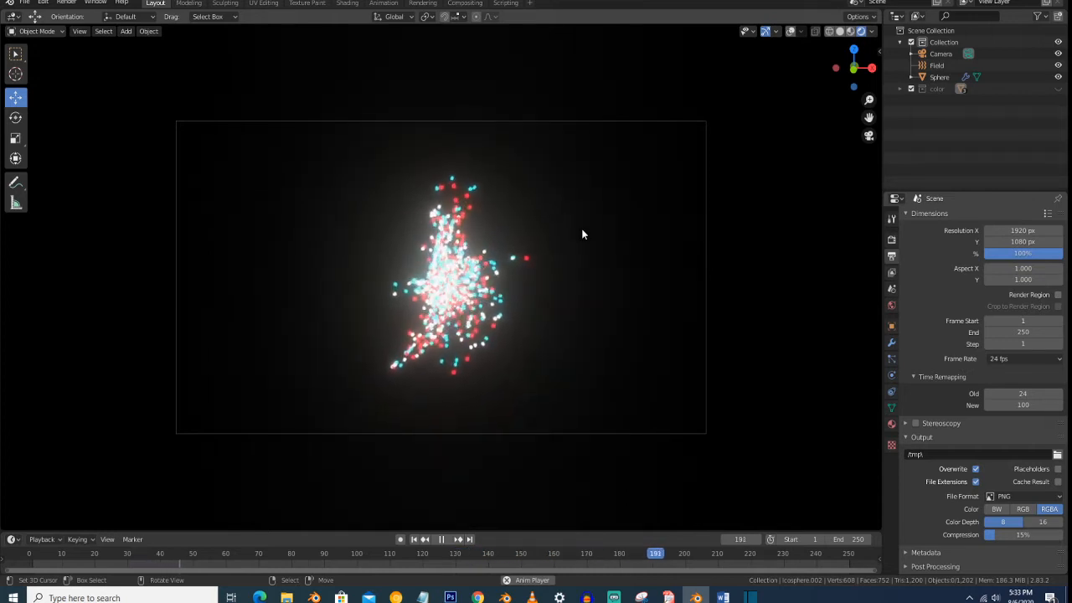
mouse_move(574, 229)
middle_down()
mouse_move(531, 247)
mouse_move(527, 220)
mouse_move(585, 216)
mouse_move(578, 225)
middle_up()
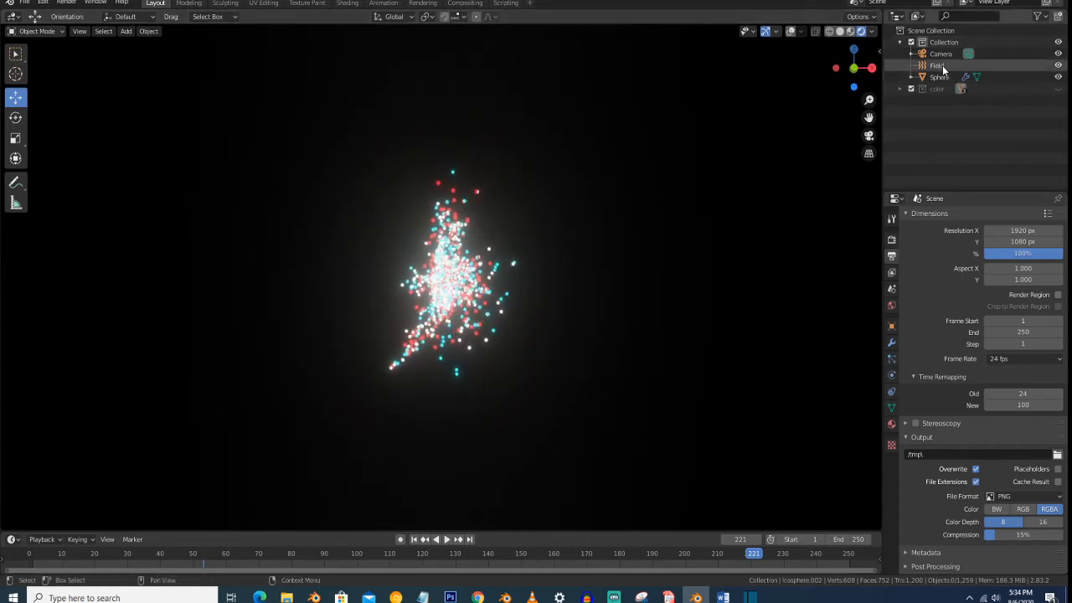
click(891, 343)
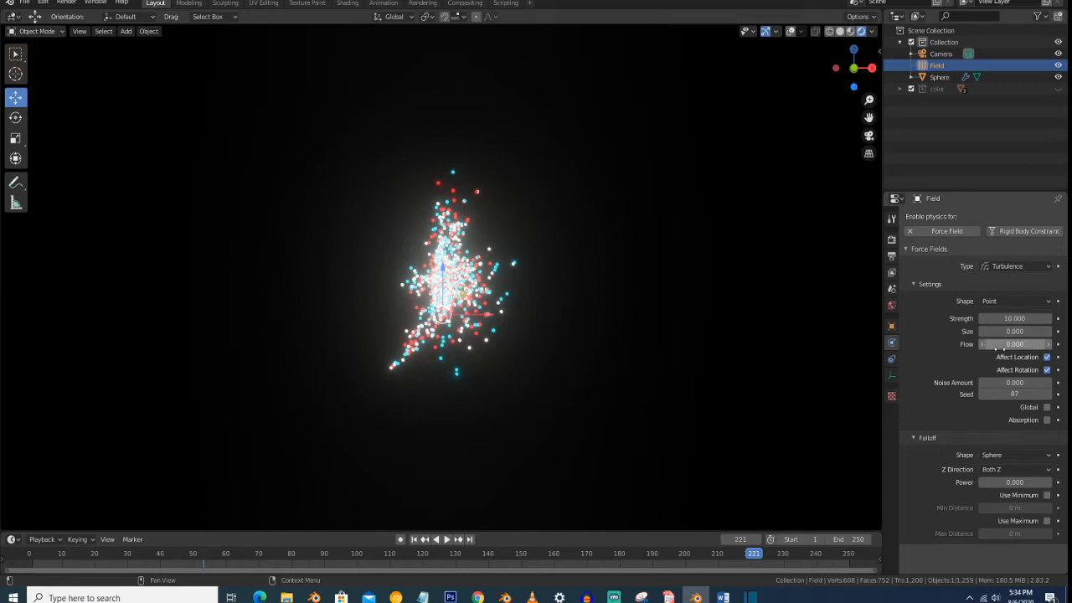
key(space)
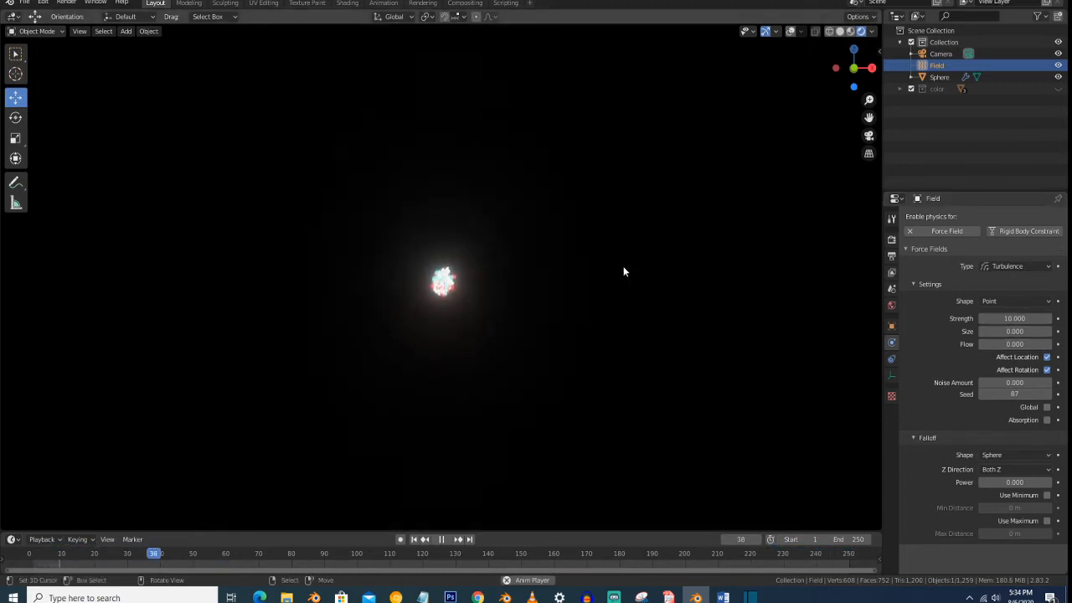
key(KP_0)
scroll(610, 270, down, 1)
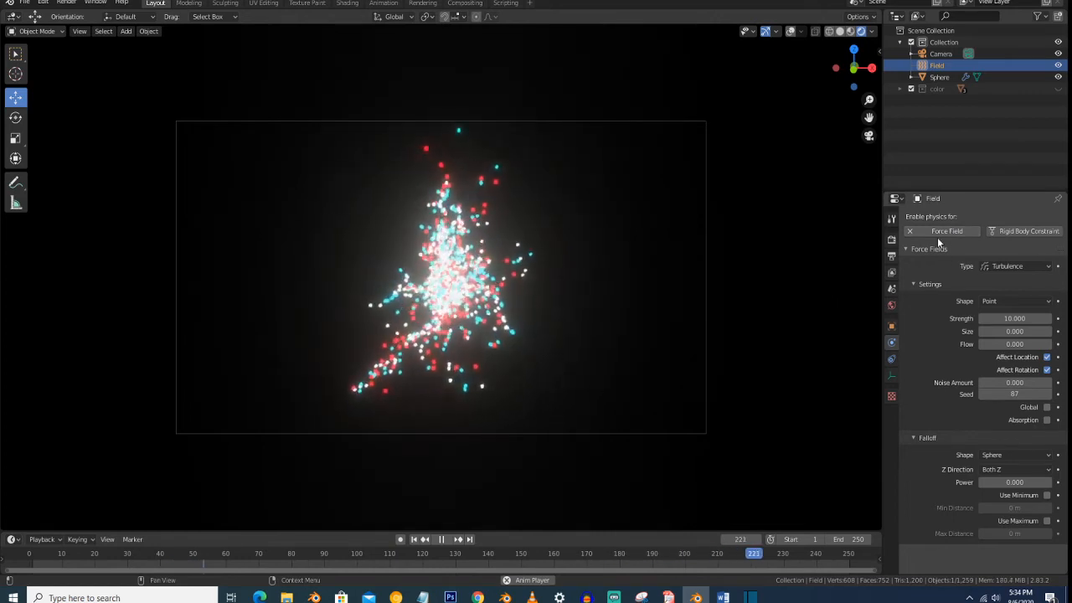
- Remove the turbulence force from the Field object and show the particles in solid shading with the viewport overlays on
click(911, 231)
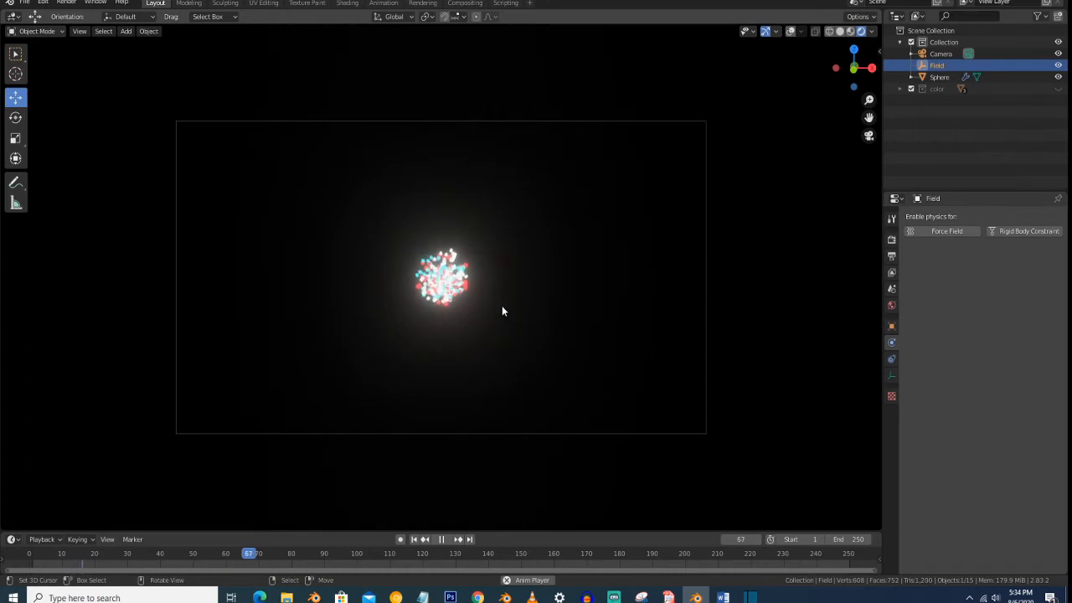
key(z)
click(562, 315)
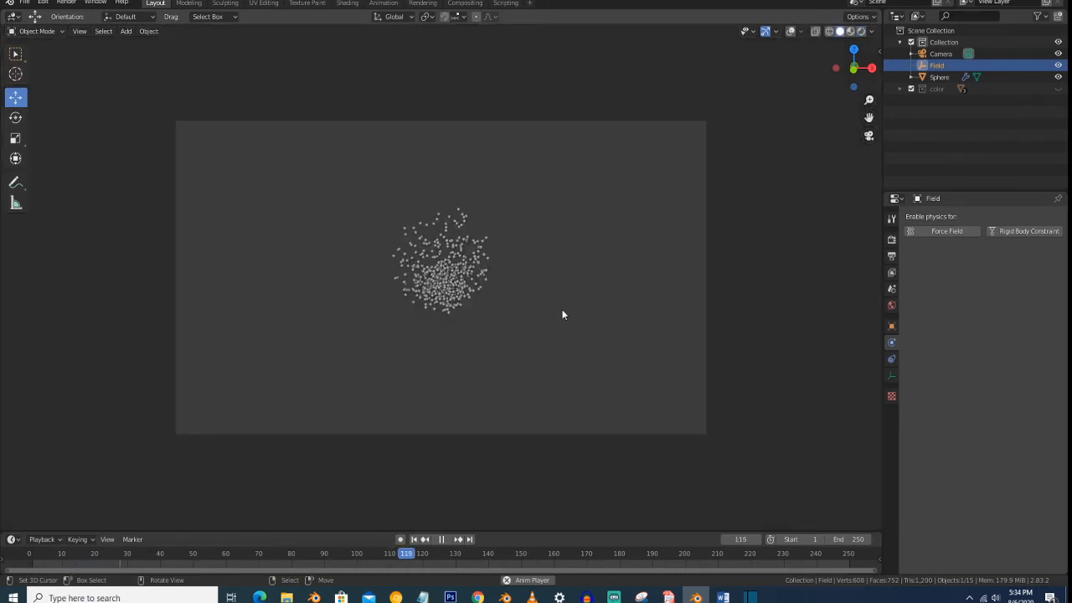
middle_drag(562, 315, 517, 294)
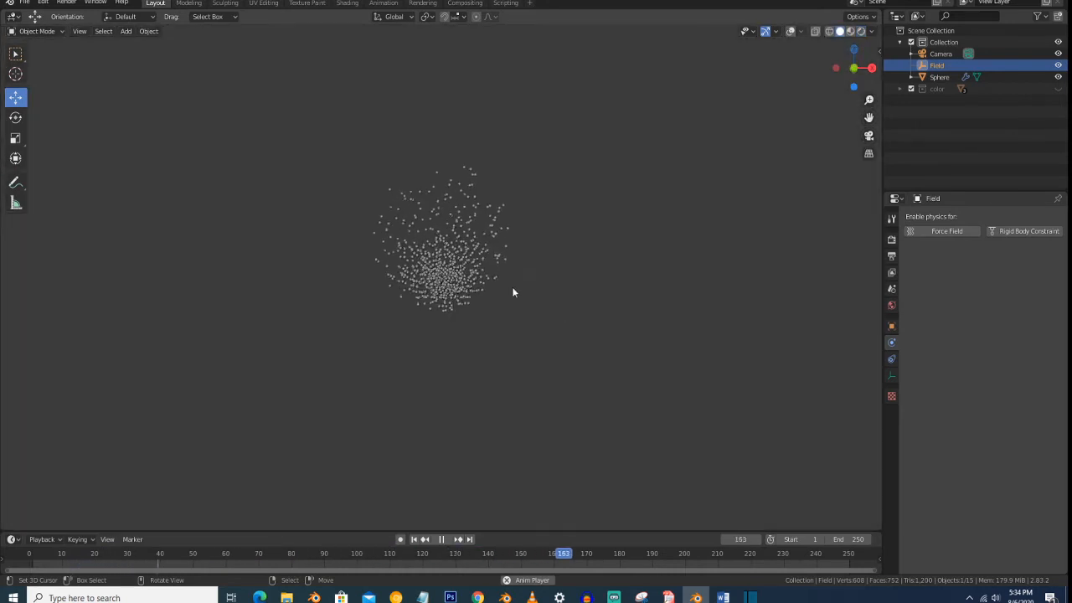
click(789, 31)
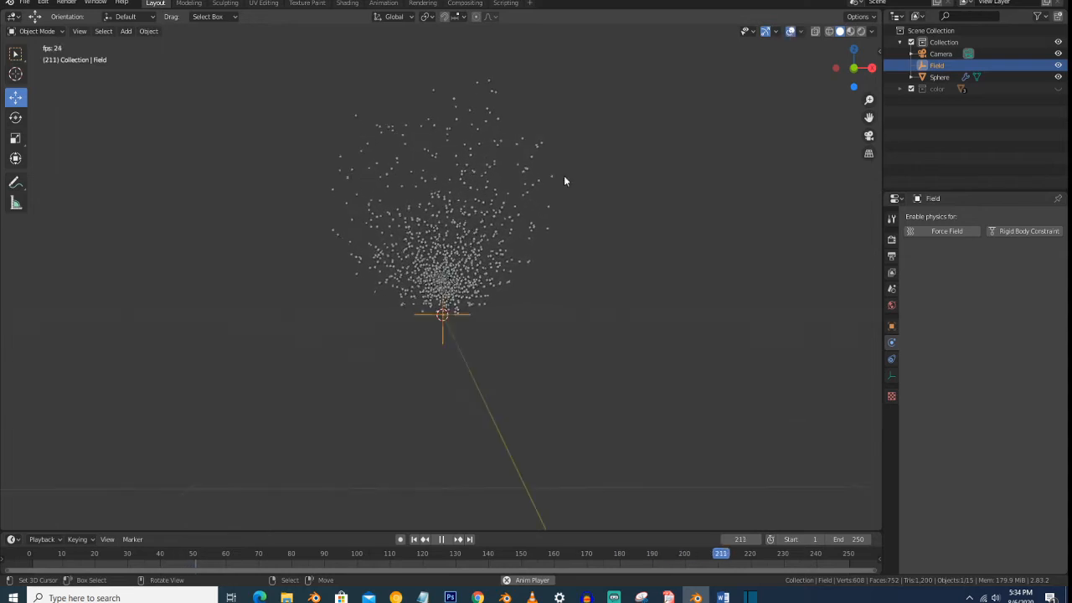
mouse_move(474, 253)
middle_down()
mouse_move(464, 271)
mouse_move(480, 264)
middle_up()
- Add a Wind force field at the origin and rotate it around the Y axis so it blows along X
key(shift+a)
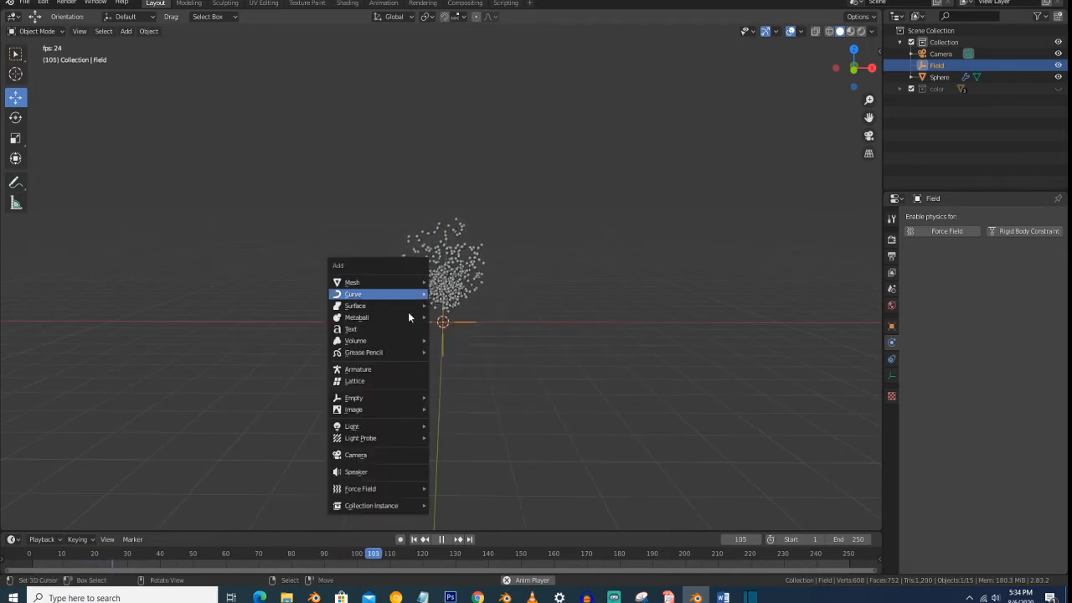
mouse_move(406, 488)
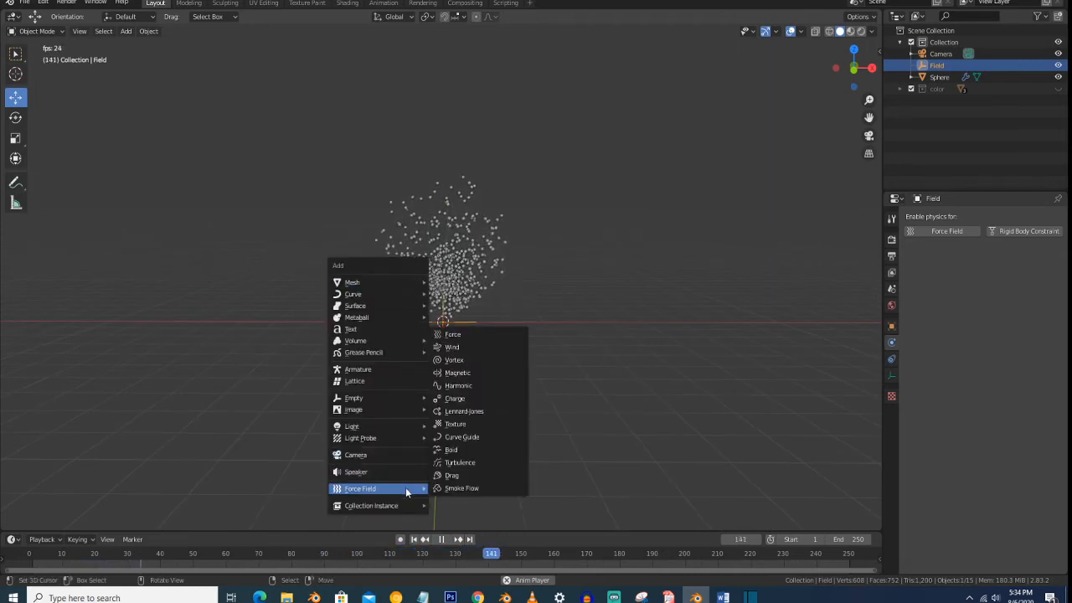
click(471, 350)
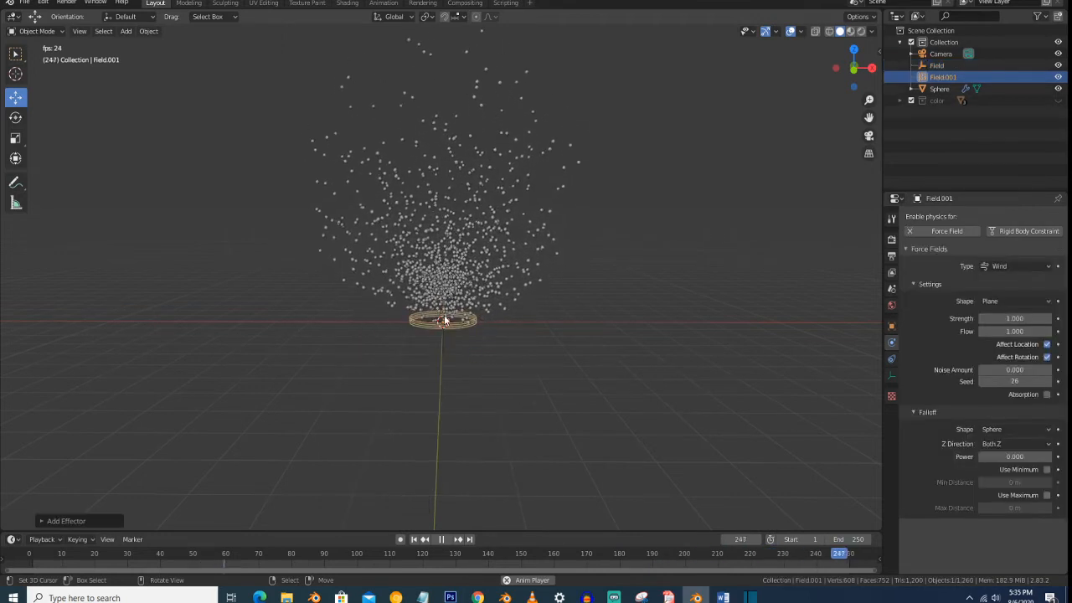
key(r)
key(x)
right_click(474, 324)
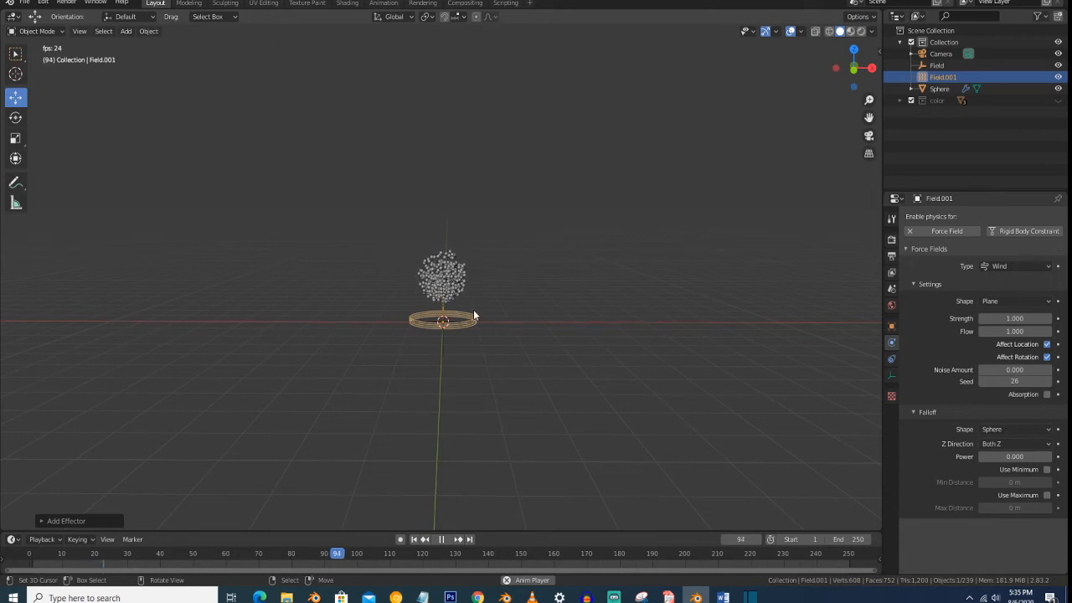
key(r)
key(y)
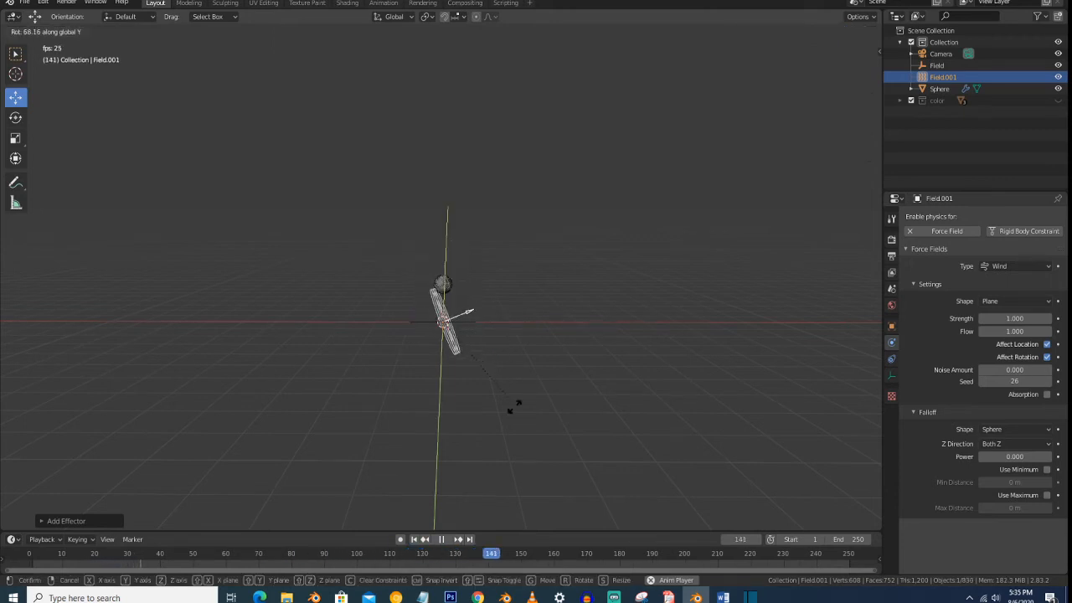
click(517, 469)
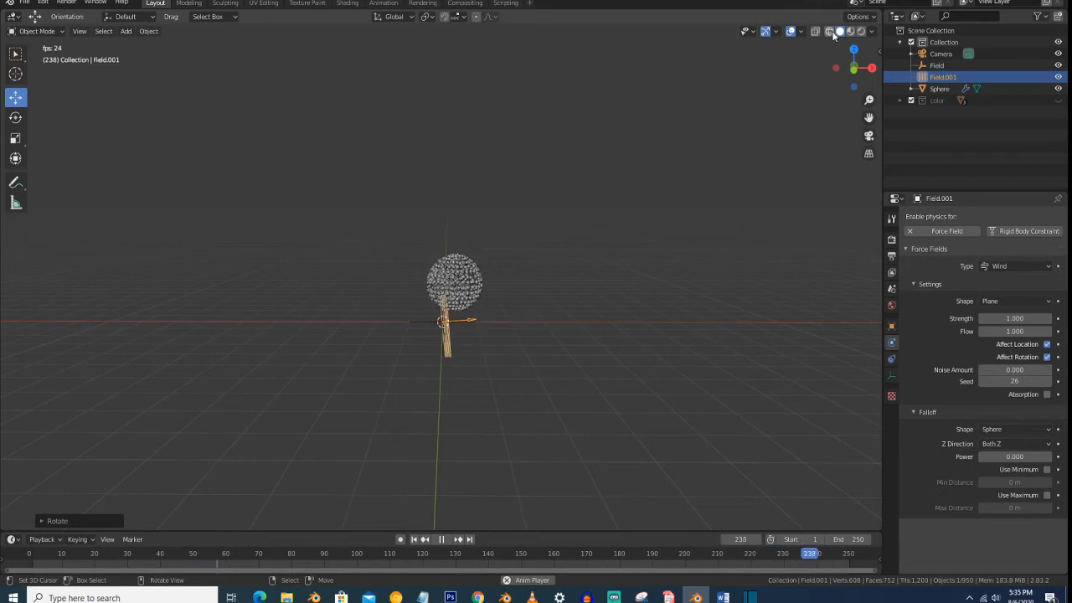
- Move the wind field along negative X, well away from the emitter sphere, and set its strength to 5
key(g)
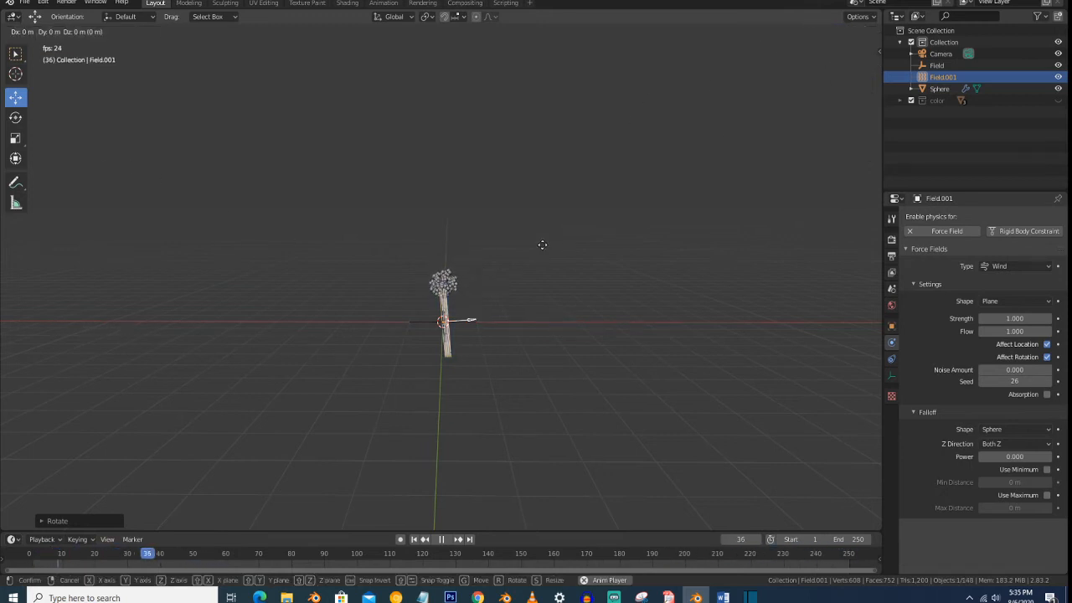
key(x)
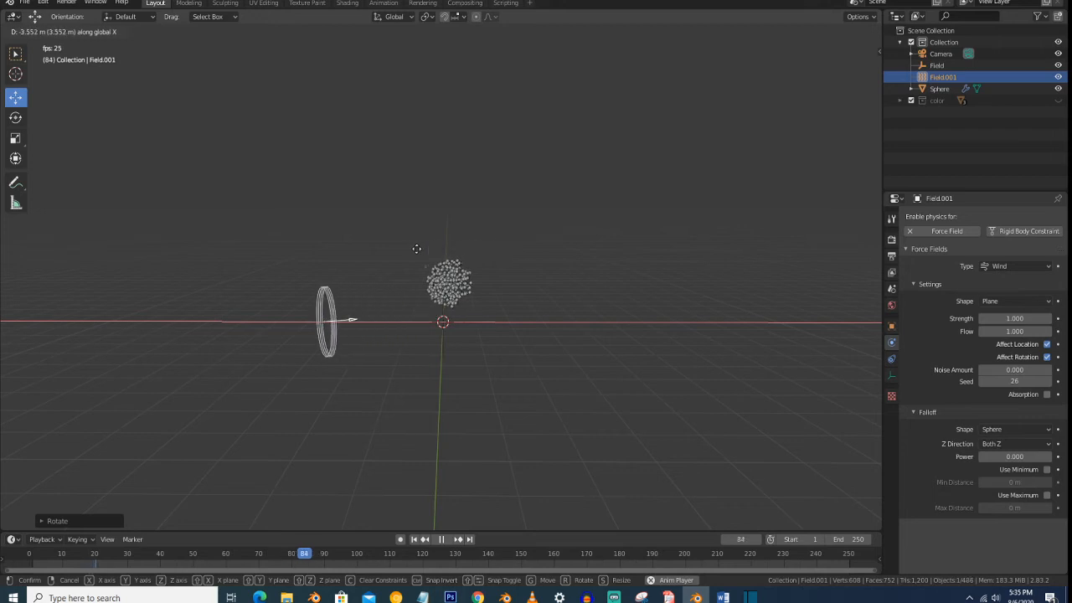
click(340, 257)
click(440, 322)
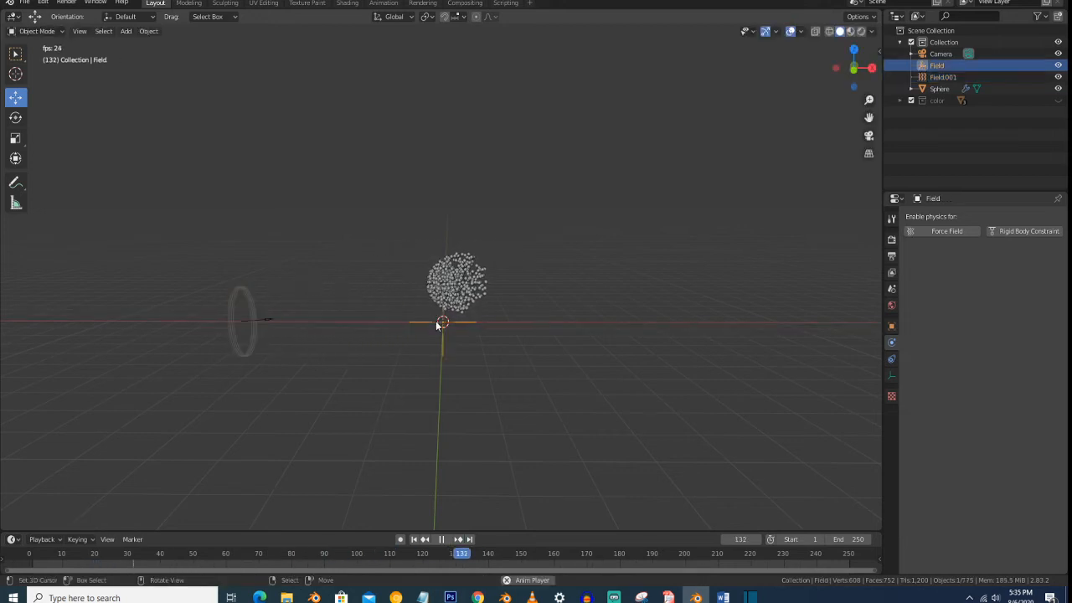
click(242, 318)
click(1008, 319)
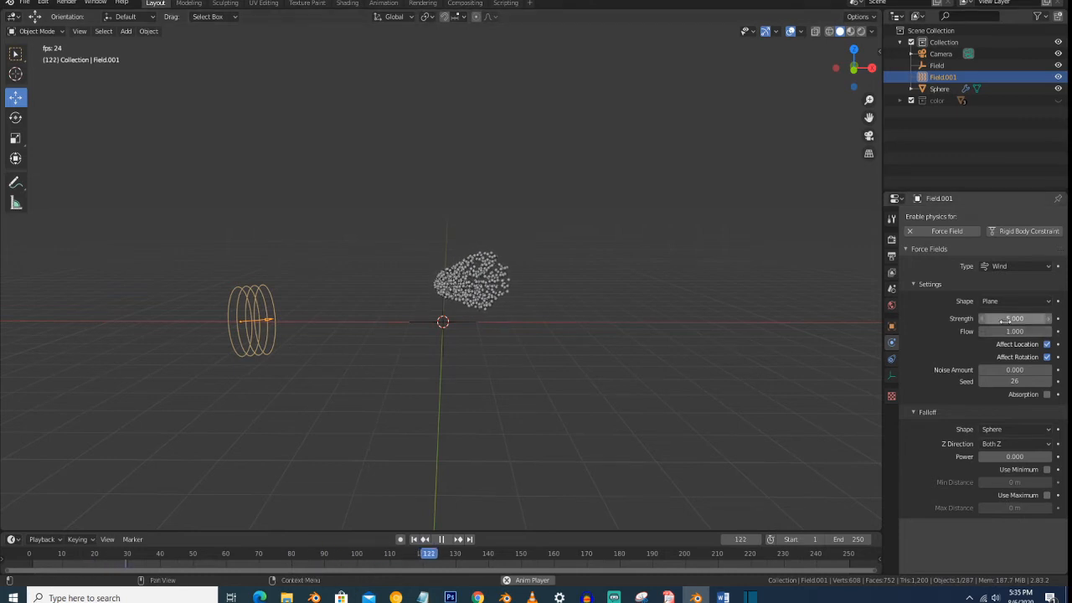
- Set the scene's Time Remapping Old value to 100
click(893, 257)
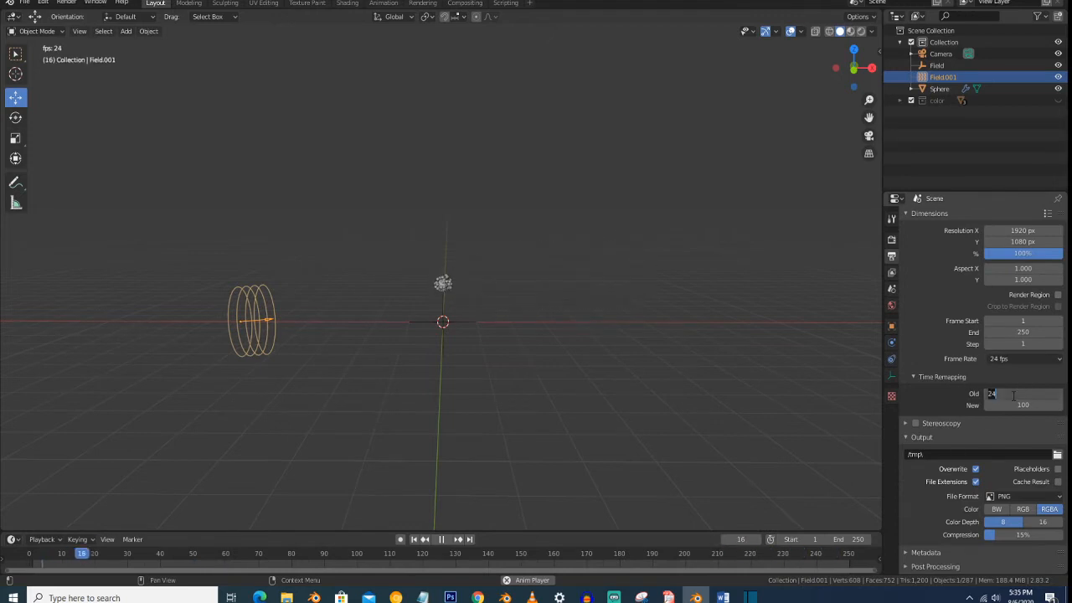
key(Escape)
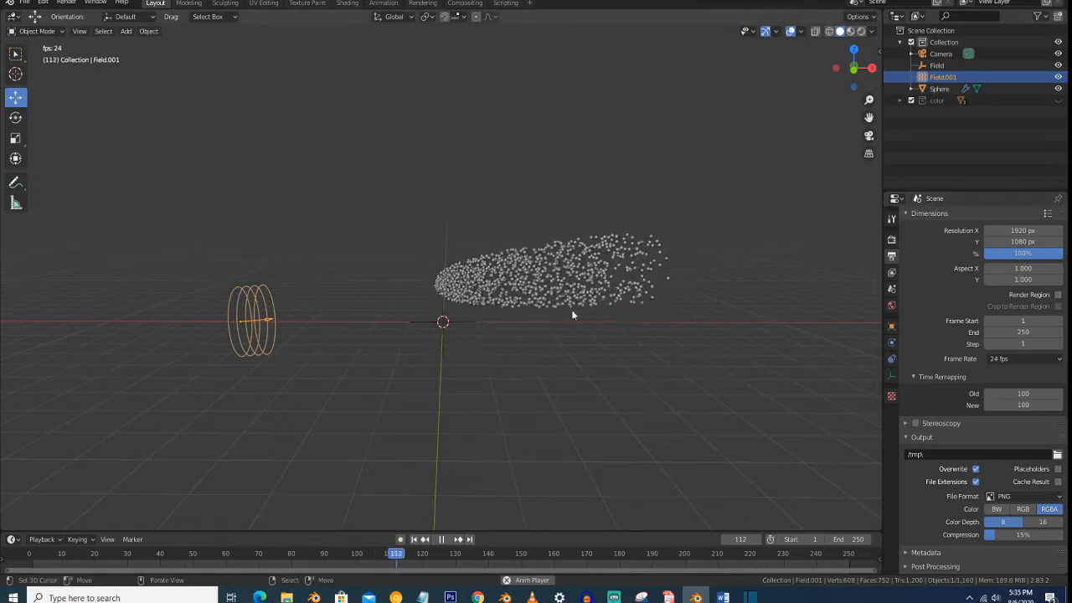
- Set the wind field's strength to 4
click(892, 341)
click(1027, 321)
text(4)
key(Return)
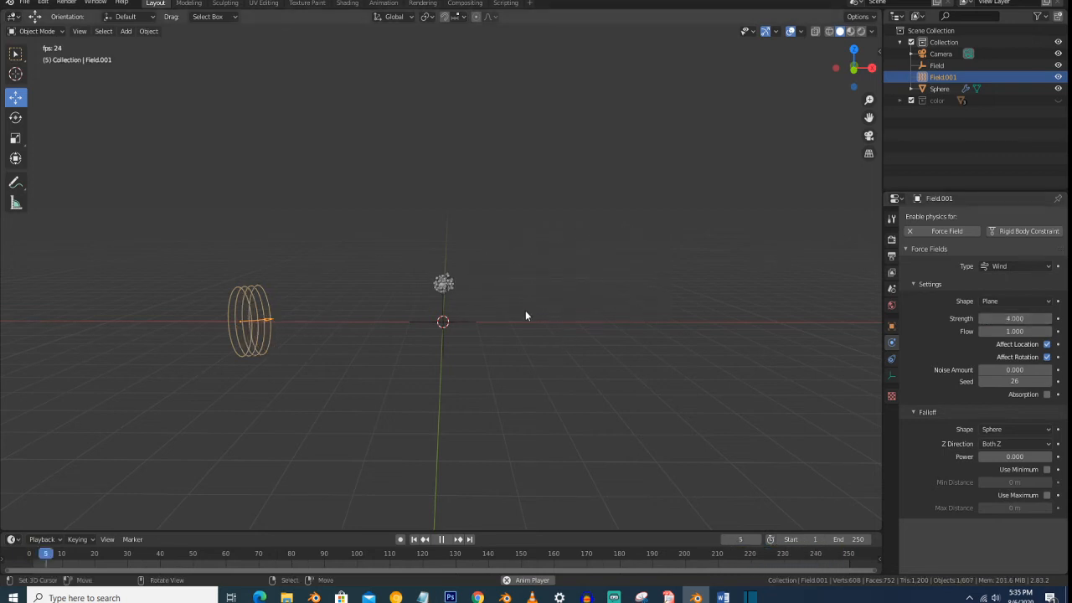
- Add a Vortex force field and move it along positive X into the path of the blown particles
scroll(508, 335, down, 2)
scroll(508, 335, up, 3)
scroll(507, 335, down, 5)
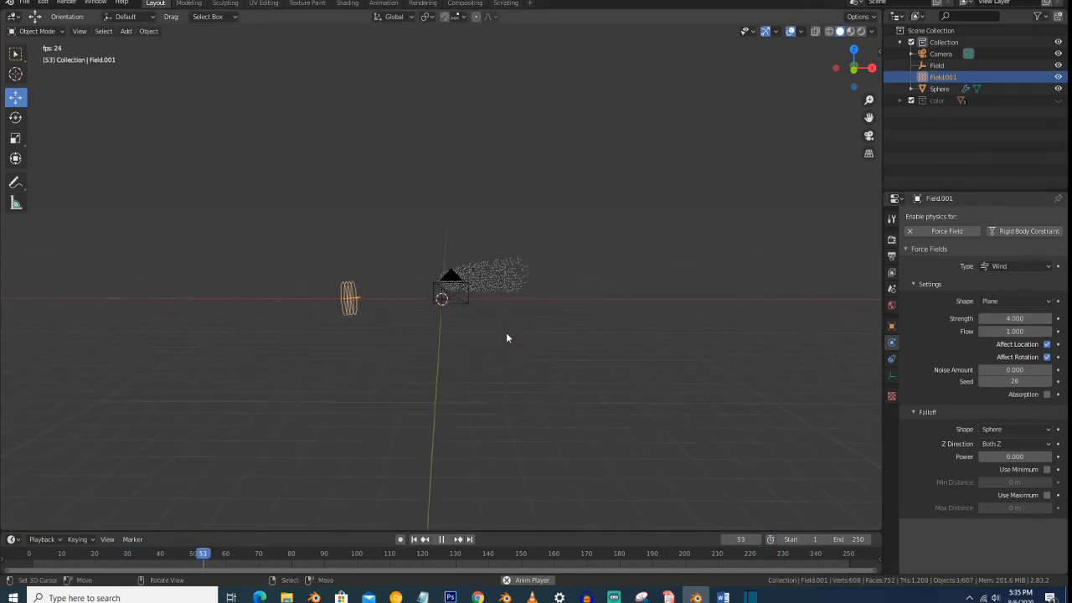
click(453, 303)
scroll(453, 305, up, 5)
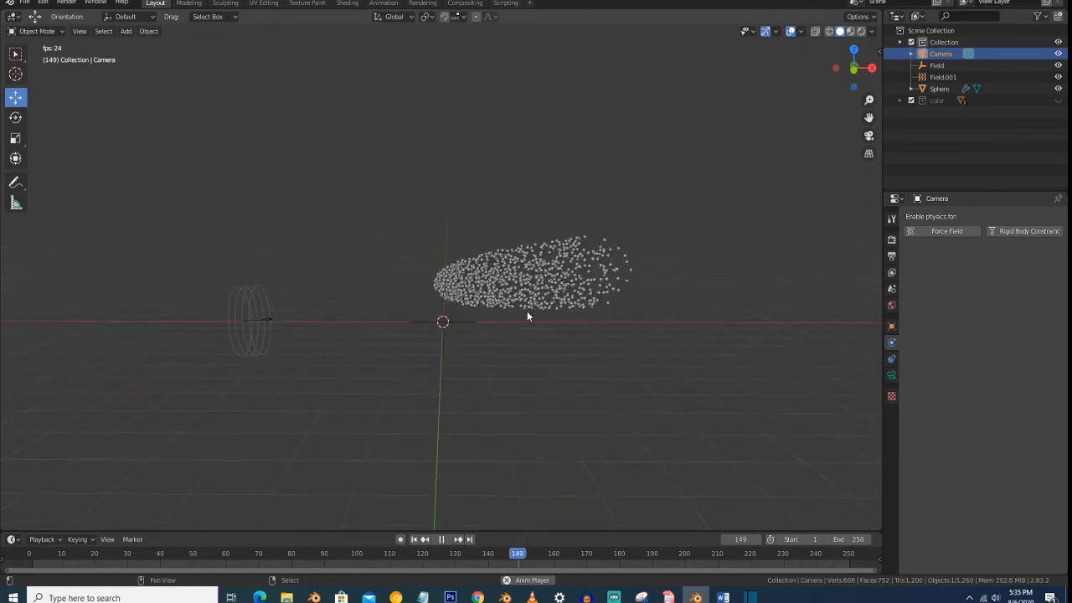
key(shift+a)
mouse_move(526, 311)
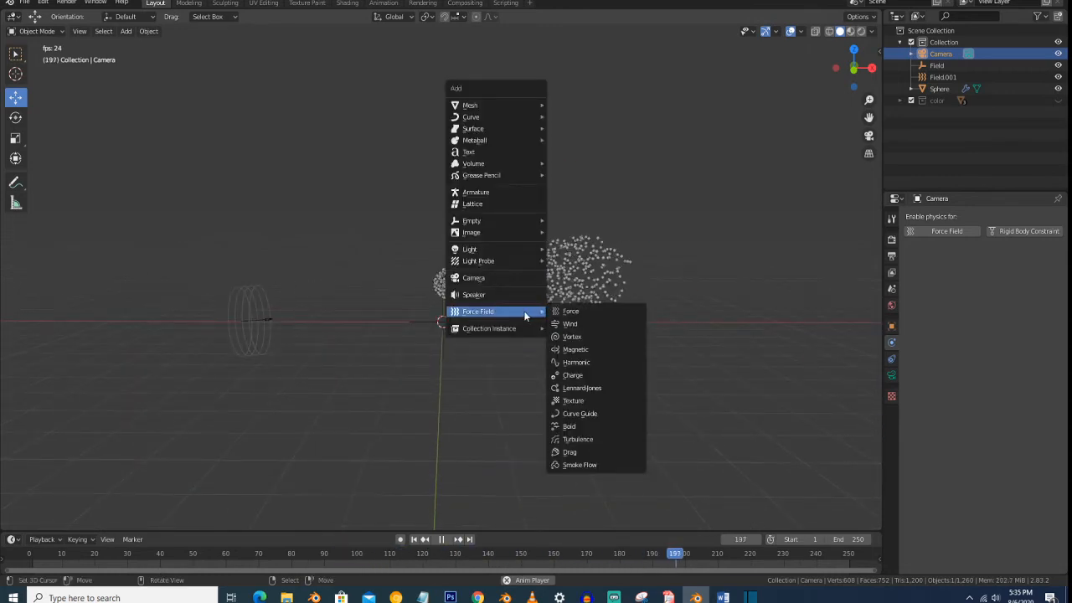
click(587, 339)
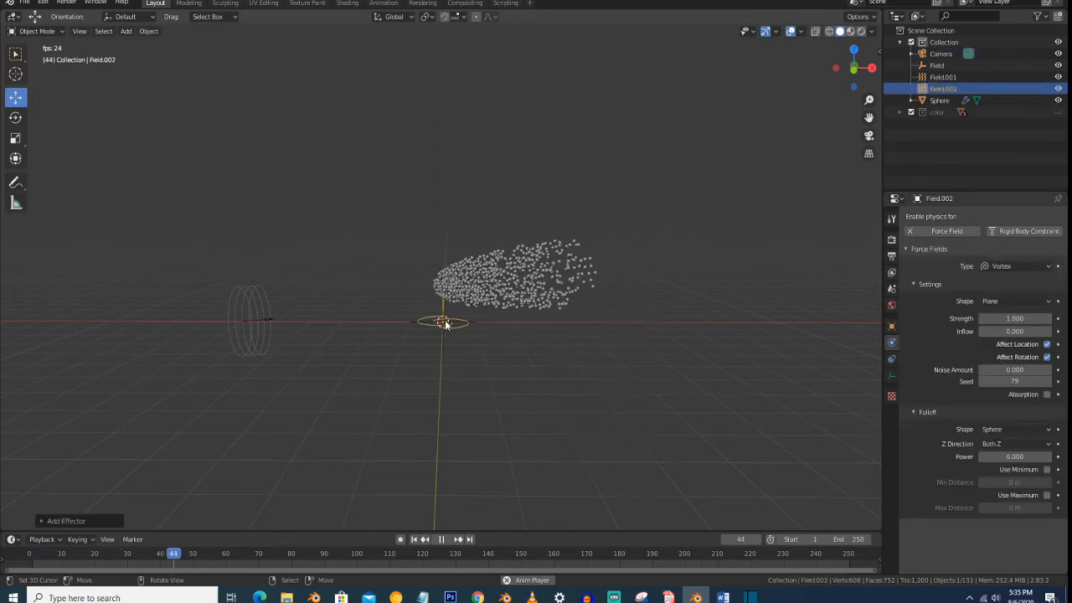
key(g)
key(x)
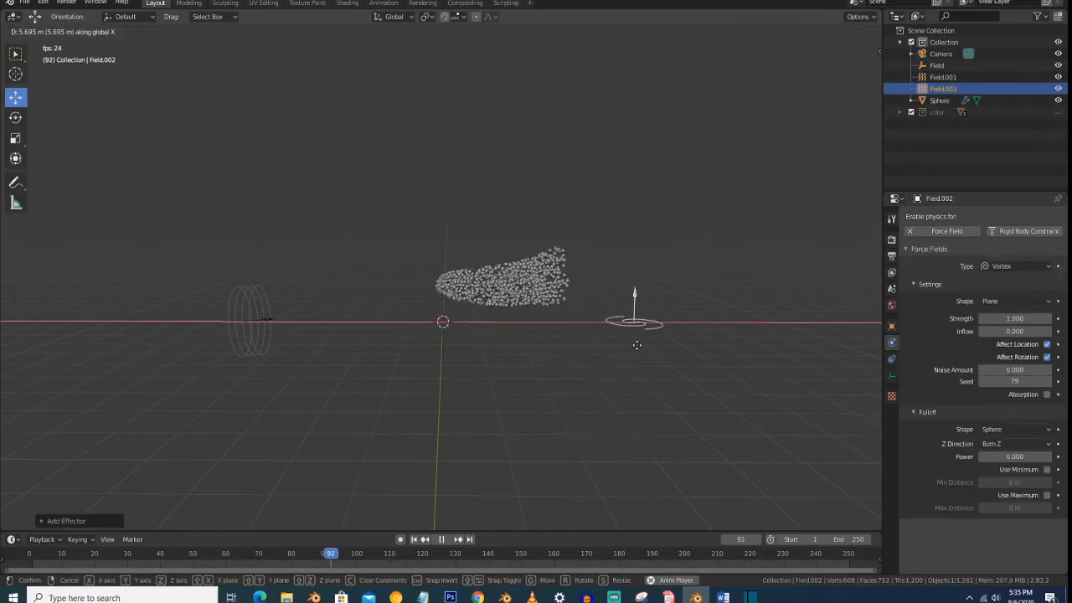
click(664, 350)
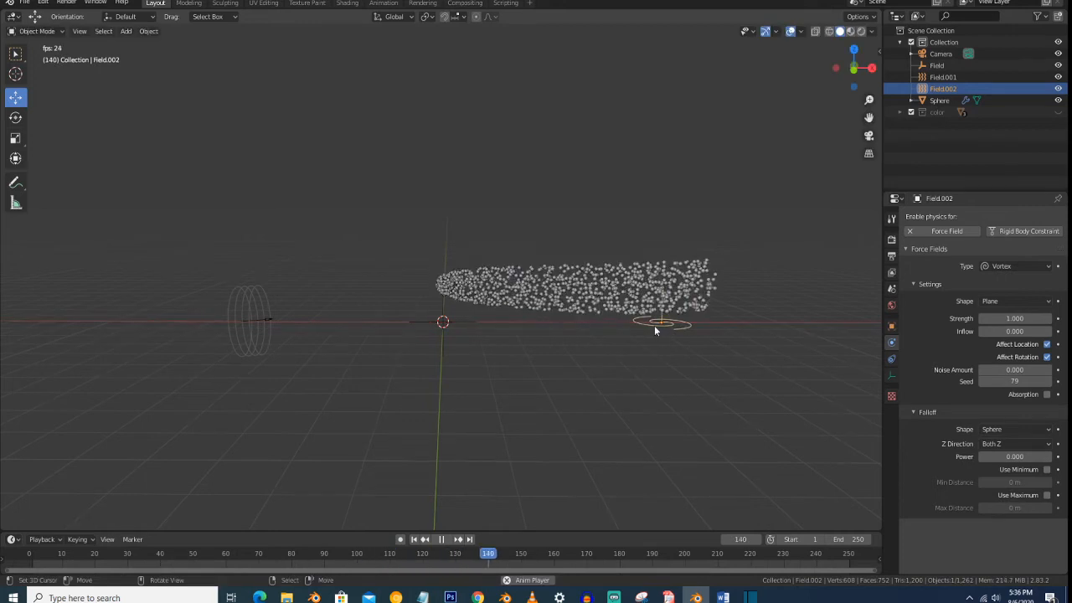
- Set the vortex field's strength to 5 and its inflow to 2
click(1010, 319)
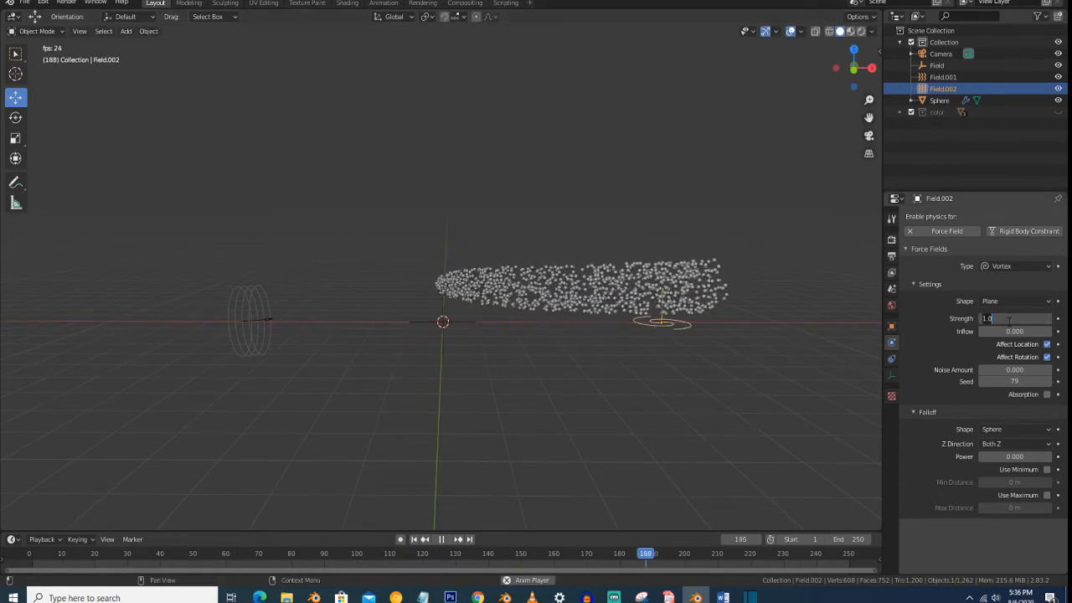
text(5)
key(Return)
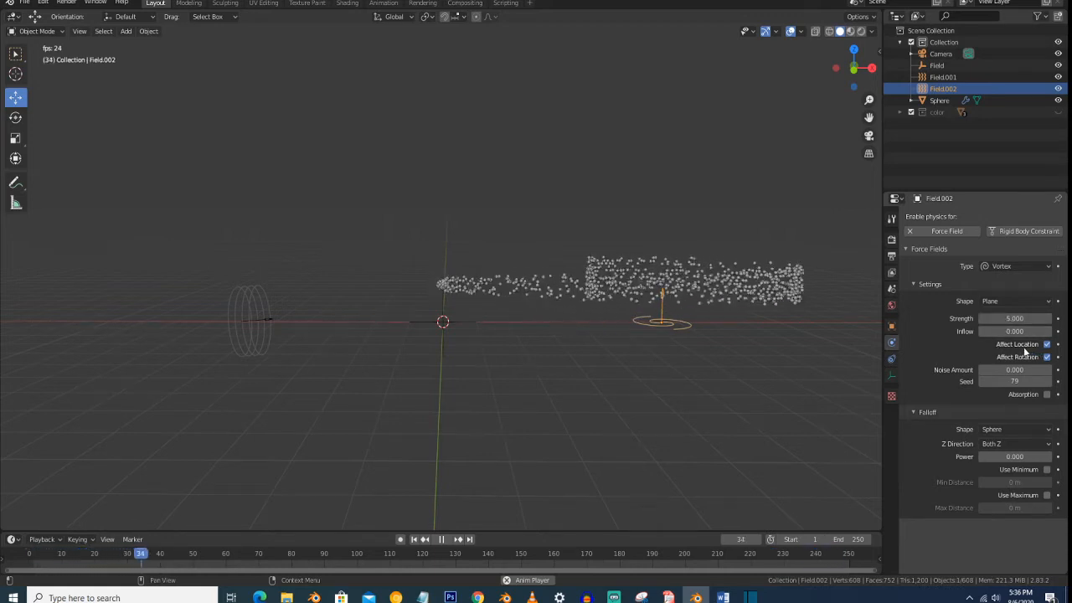
middle_drag(684, 343, 676, 336)
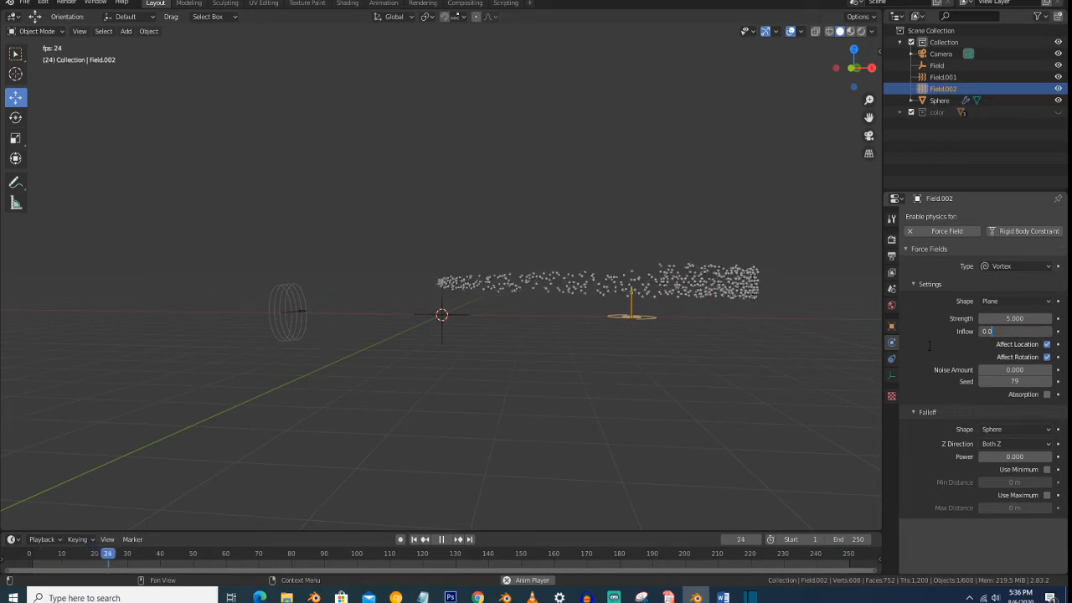
text(20)
key(Return)
click(1022, 330)
text(2)
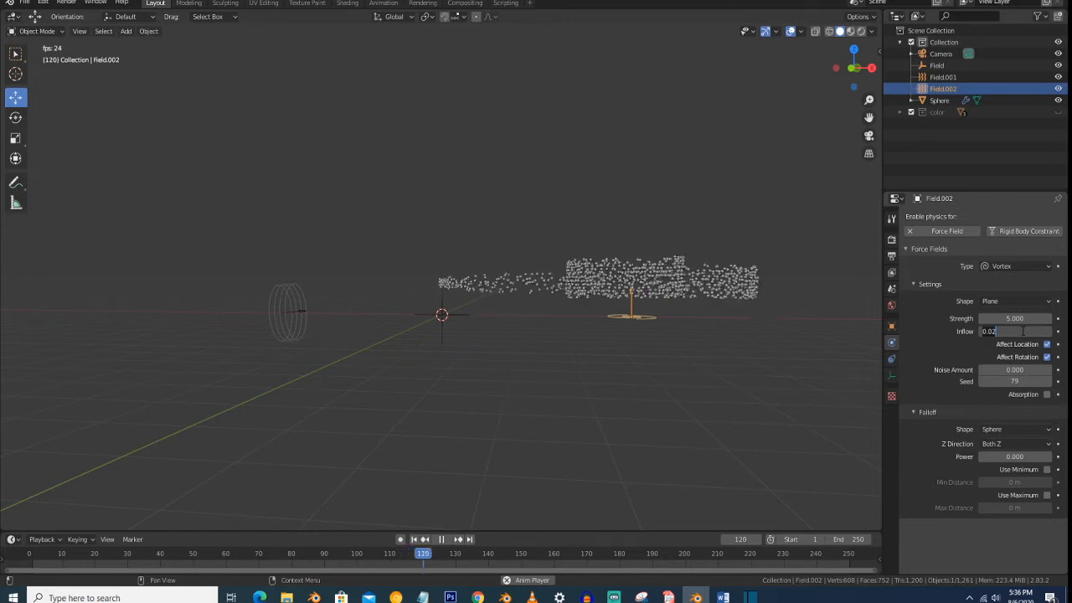
key(Return)
- Display the wind-blown particles in rendered viewport shading from a slightly raised angle
middle_drag(645, 352, 653, 372)
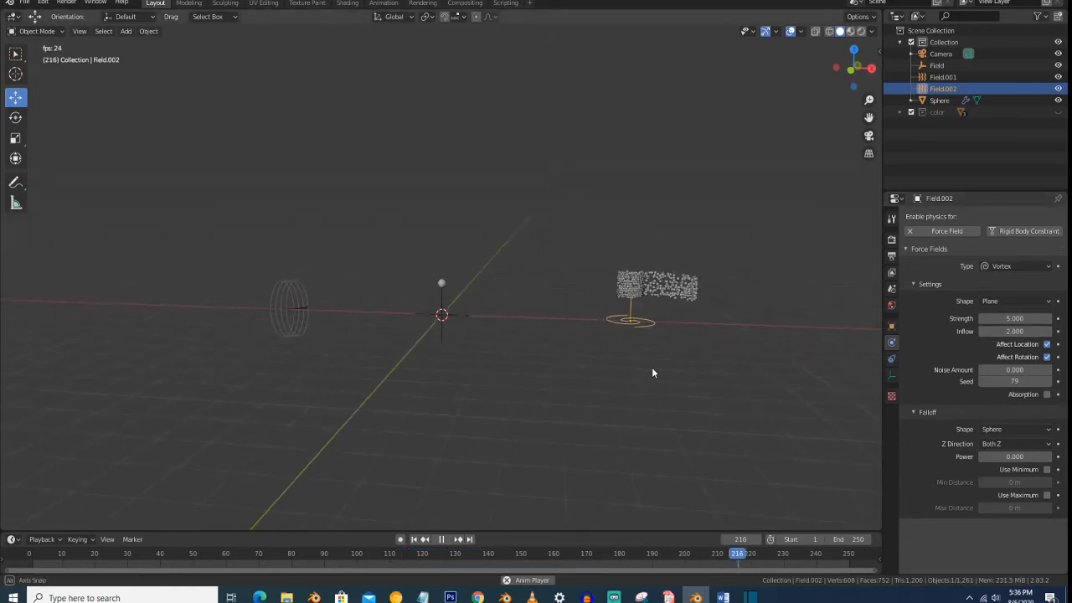
key(z)
click(594, 299)
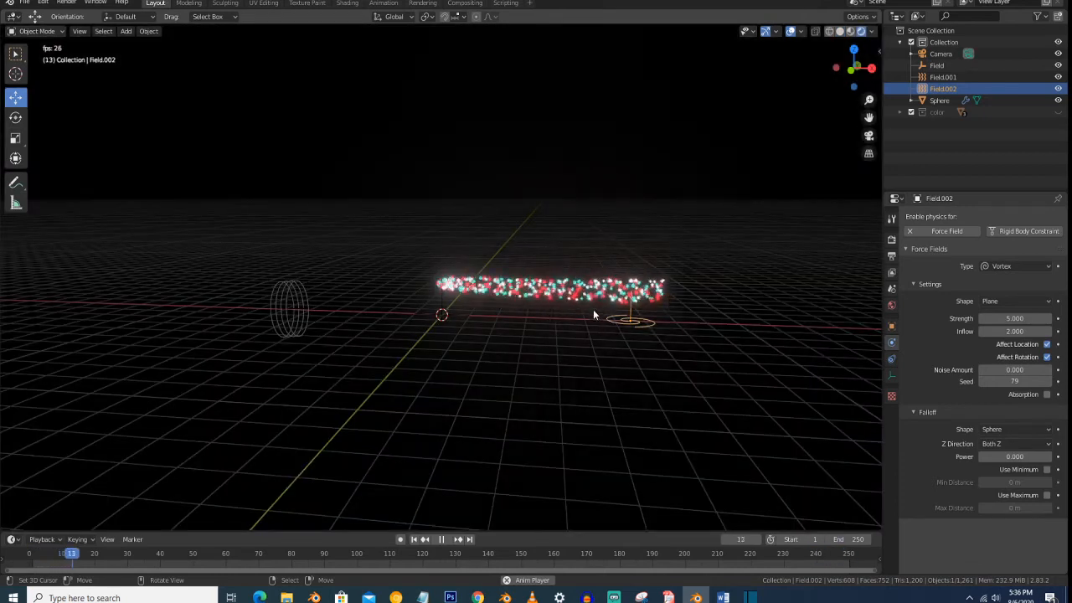
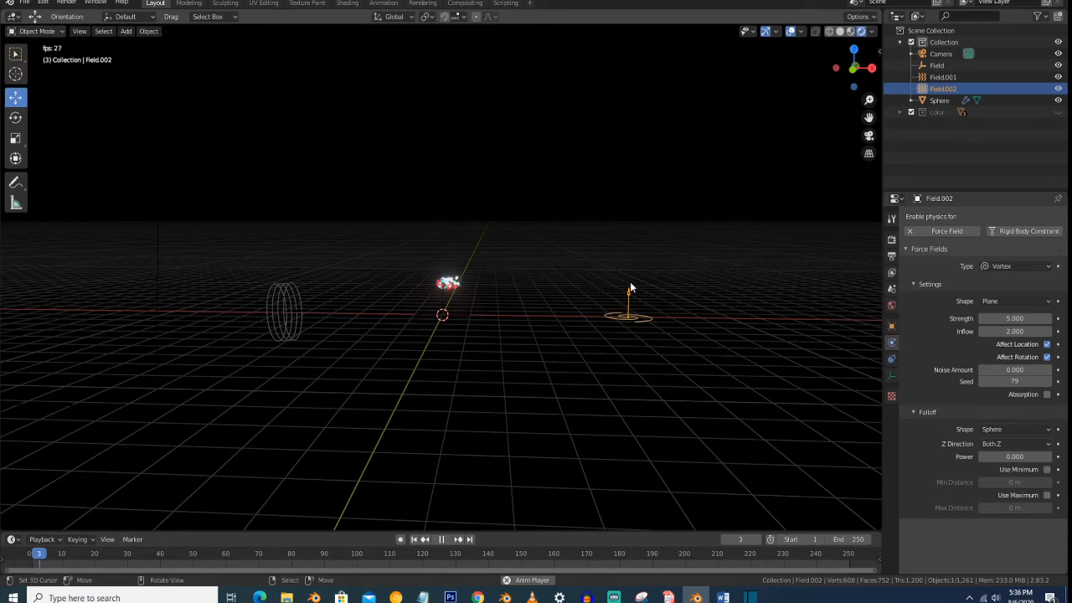
- Set the gravity field weight of the sphere's particle system to 1
click(443, 286)
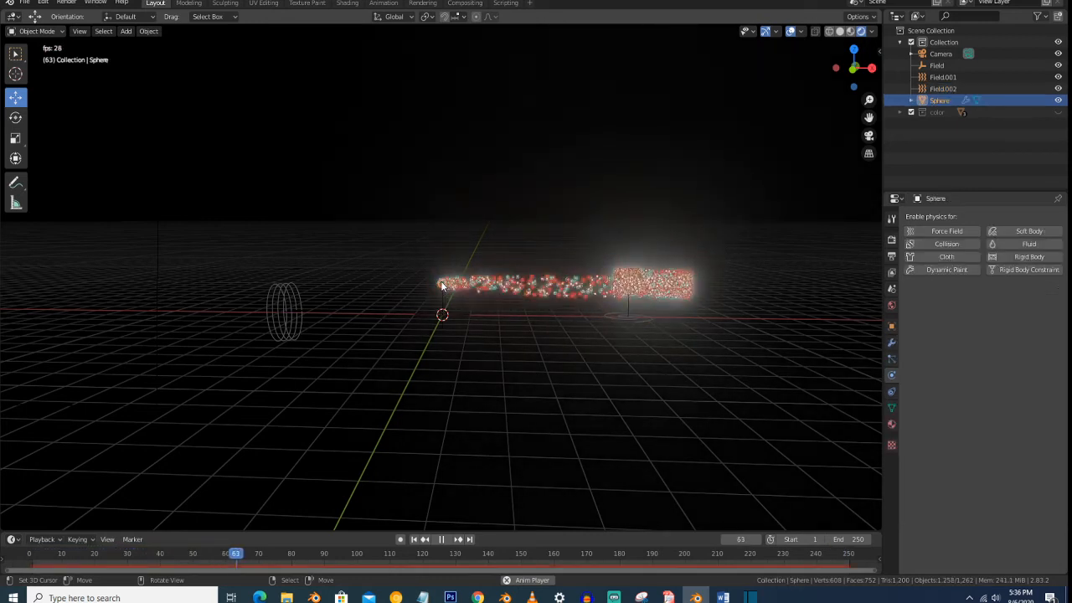
click(892, 359)
scroll(988, 385, up, 8)
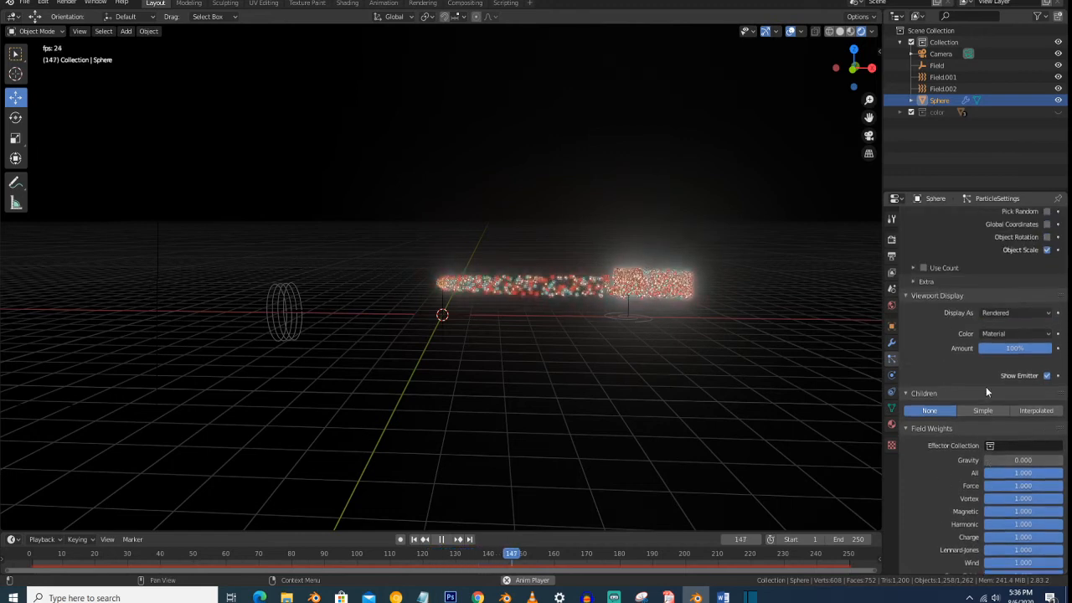
scroll(985, 386, up, 10)
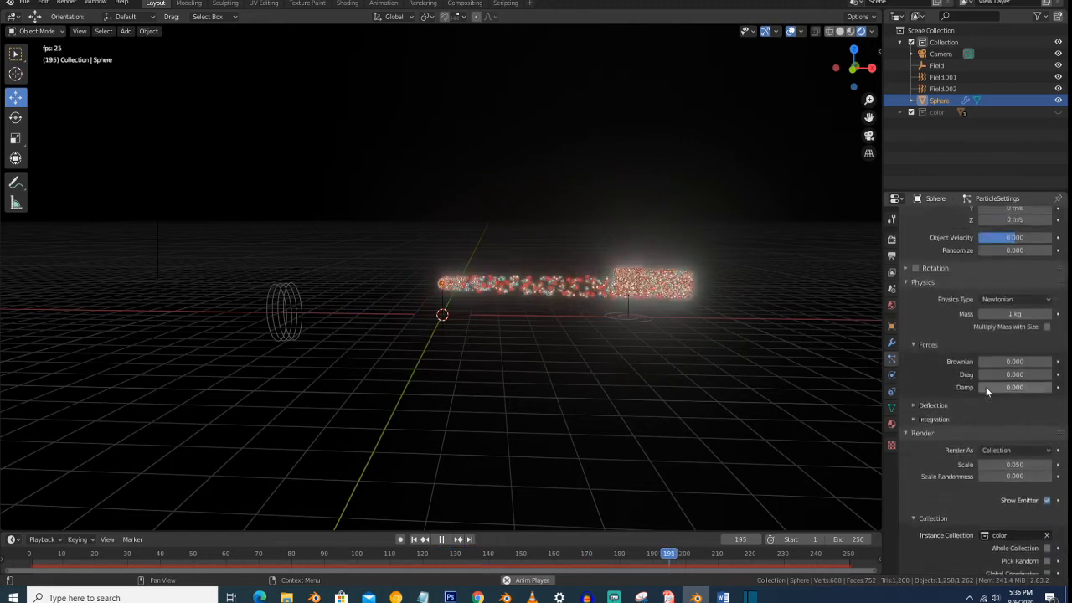
scroll(986, 386, up, 4)
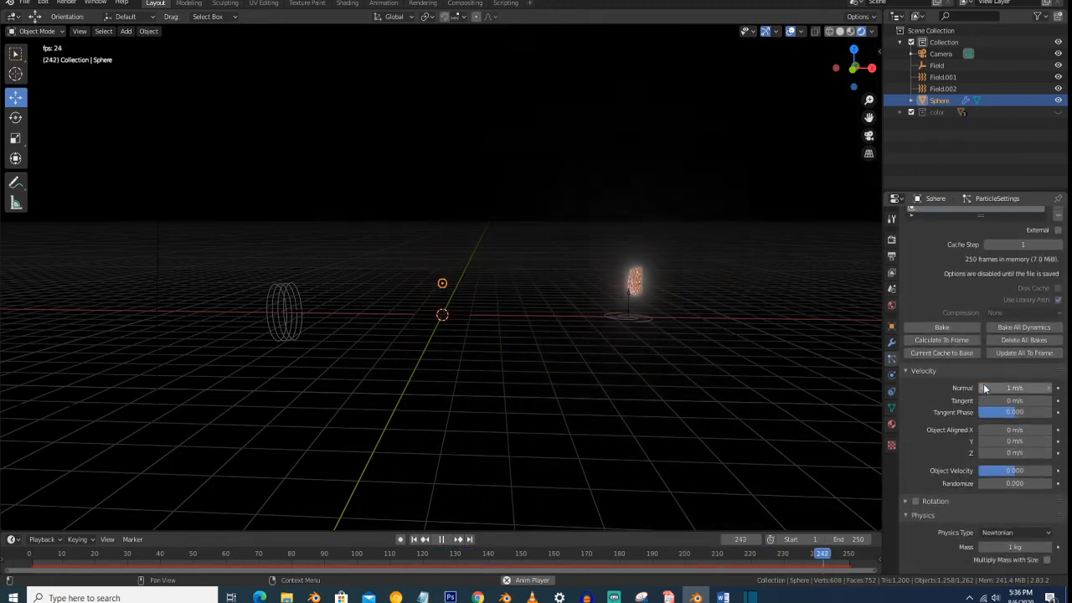
scroll(982, 361, up, 5)
scroll(983, 361, up, 5)
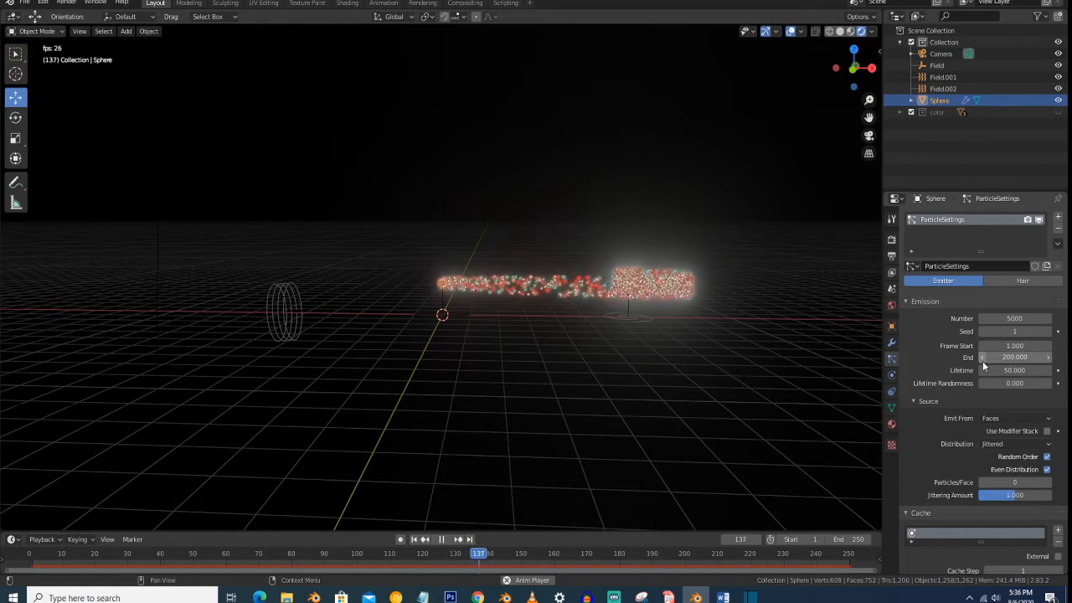
scroll(983, 361, down, 2)
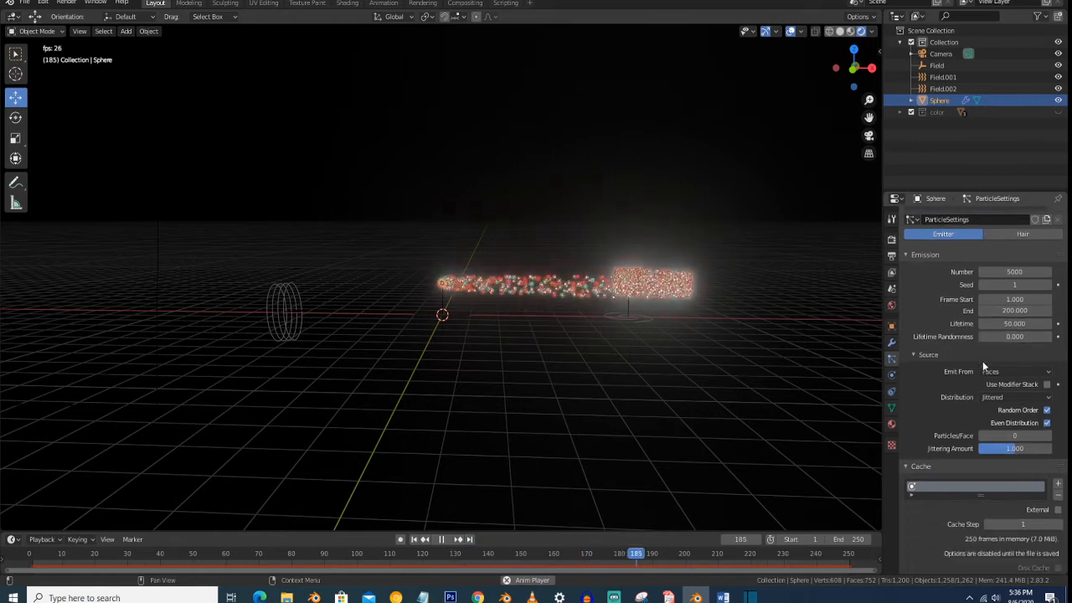
scroll(982, 361, down, 10)
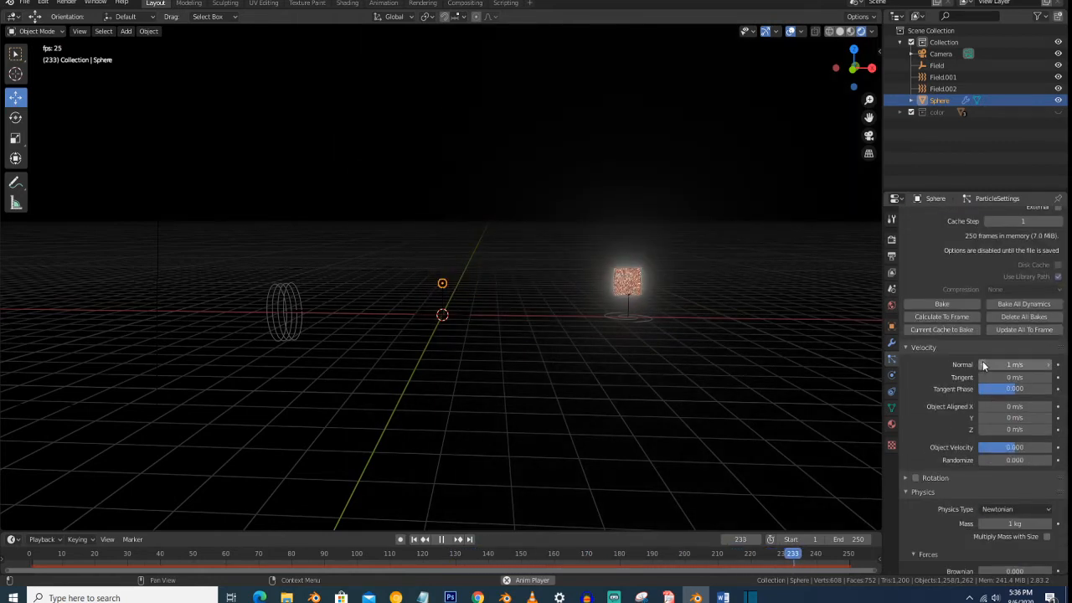
scroll(982, 361, down, 8)
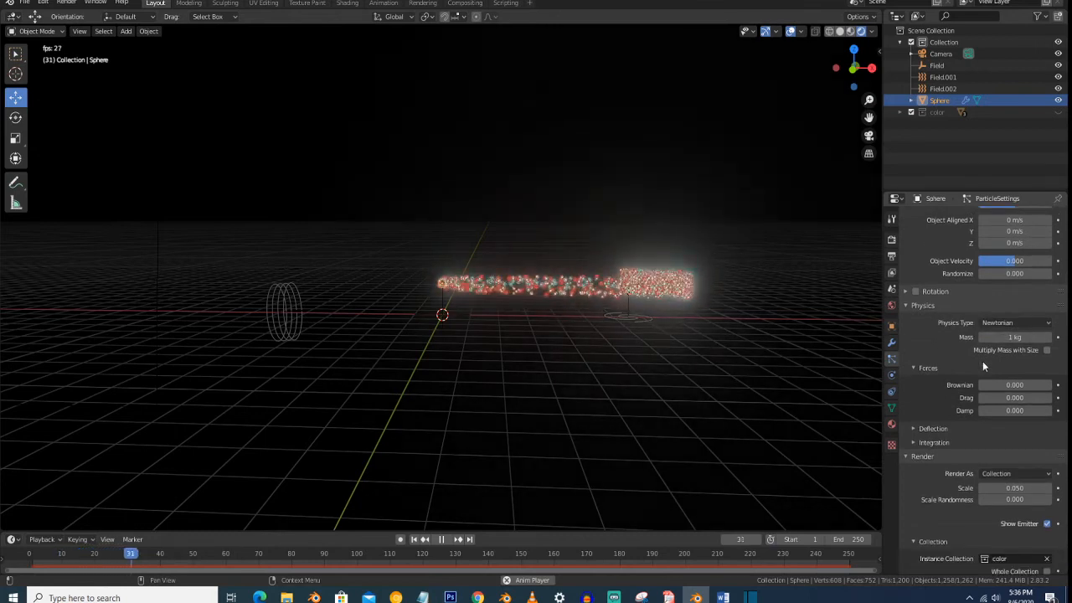
scroll(982, 361, down, 11)
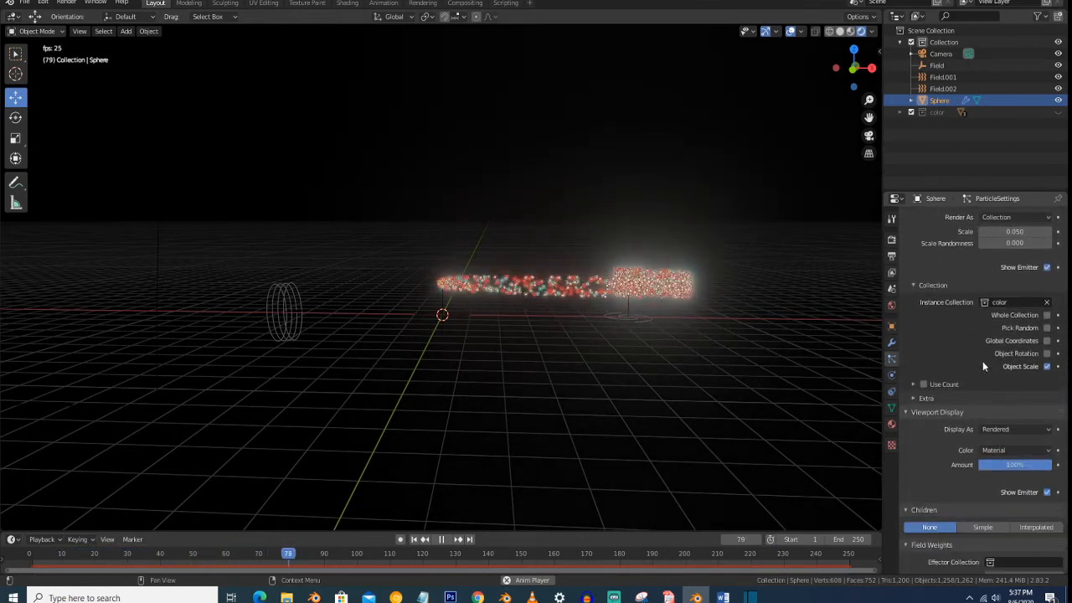
scroll(984, 364, down, 2)
click(977, 351)
scroll(977, 352, down, 7)
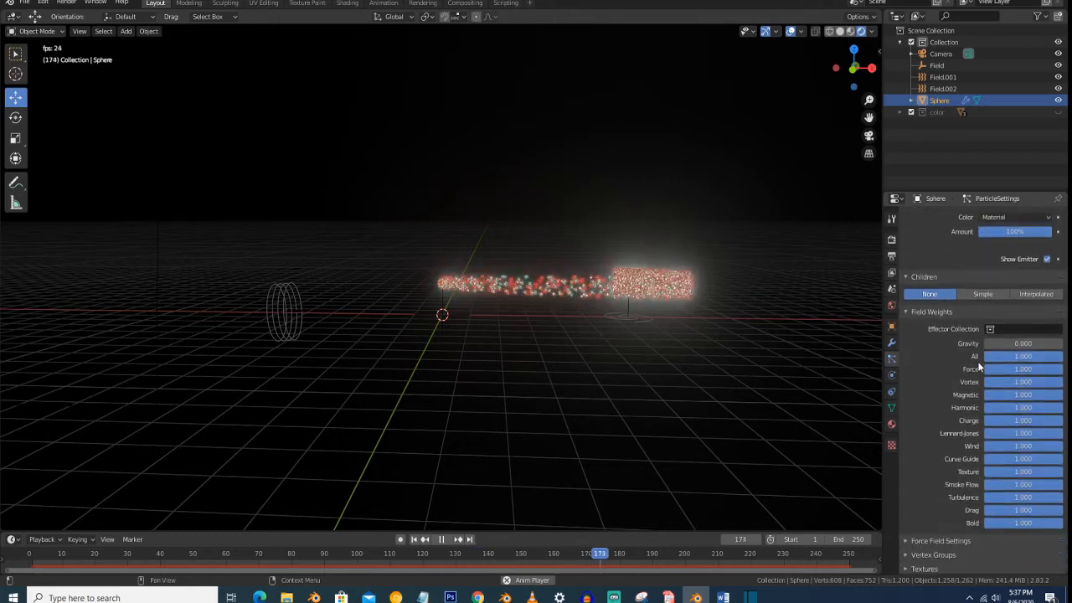
drag(992, 343, 1066, 348)
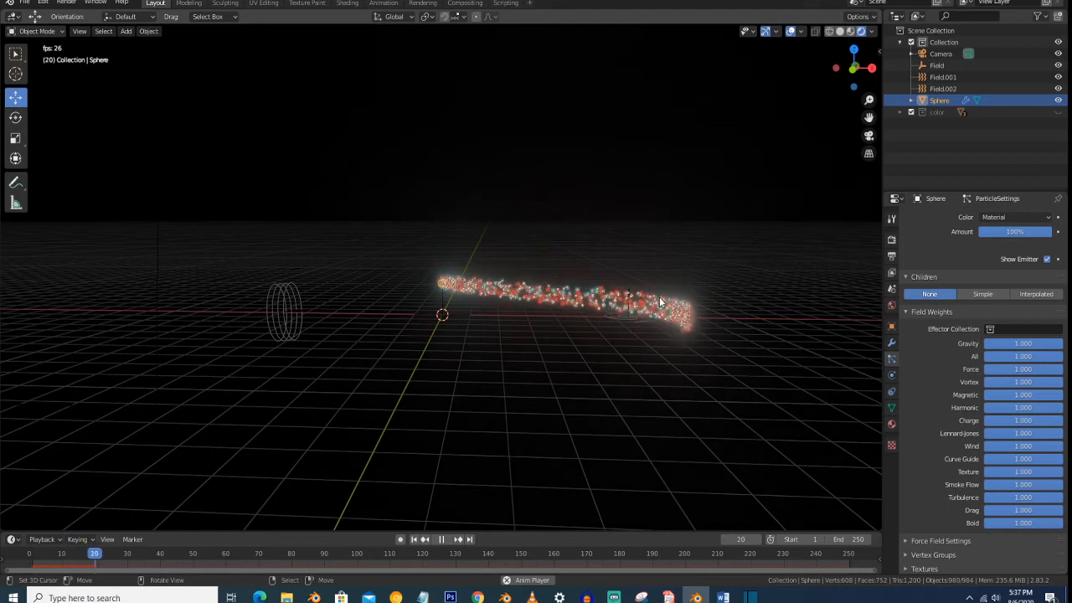
- Reposition the camera with walk navigation so its view frames the particle stream and the spiral falling below the vortex
middle_drag(661, 303, 660, 298)
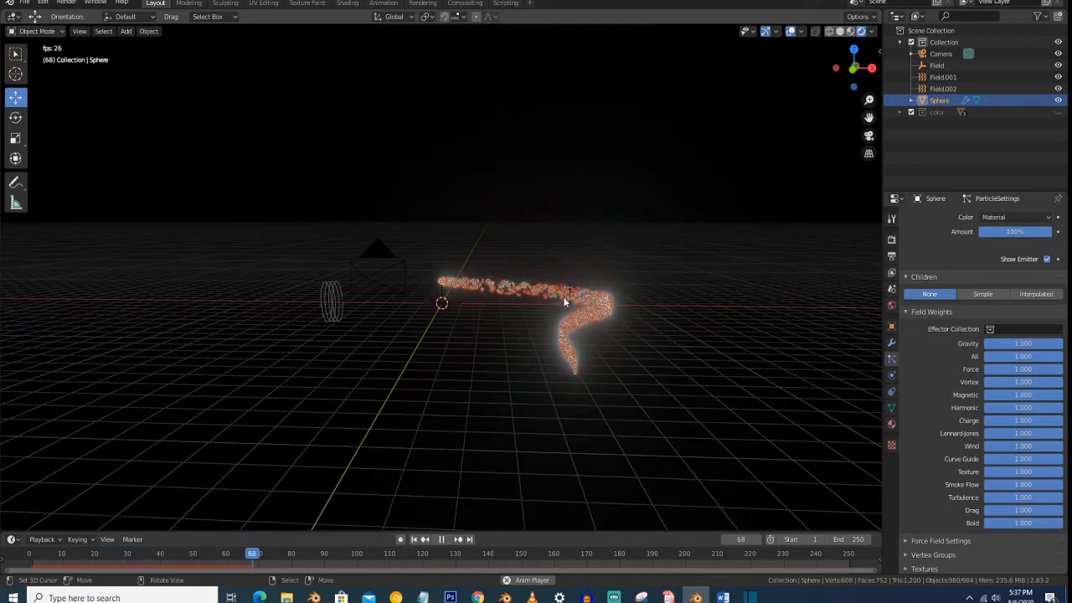
mouse_move(560, 305)
middle_down()
mouse_move(550, 297)
mouse_move(554, 305)
middle_up()
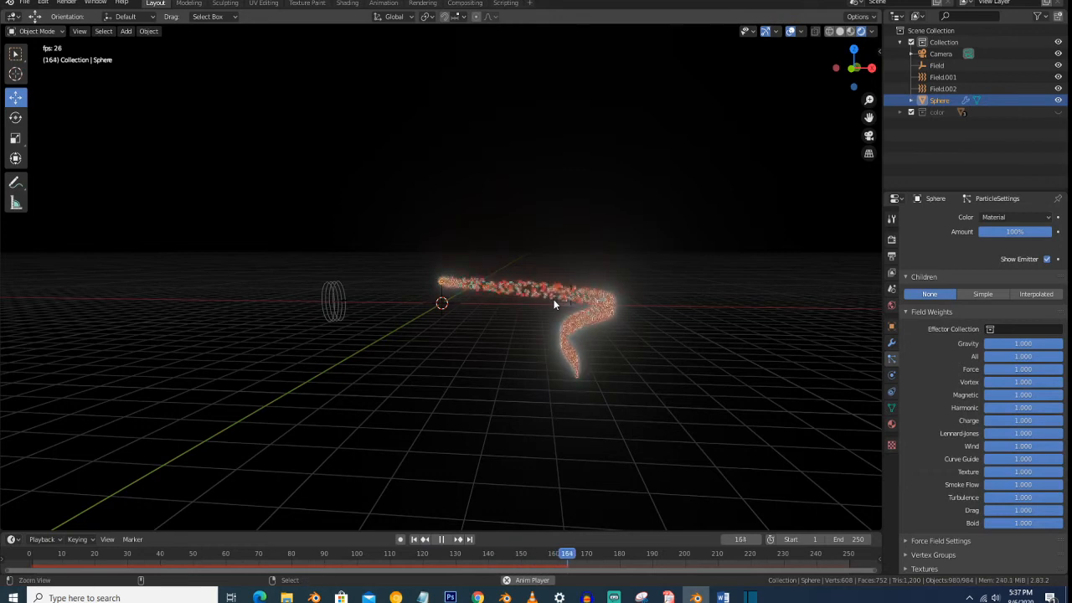
key(KP_0)
key(shift+grave)
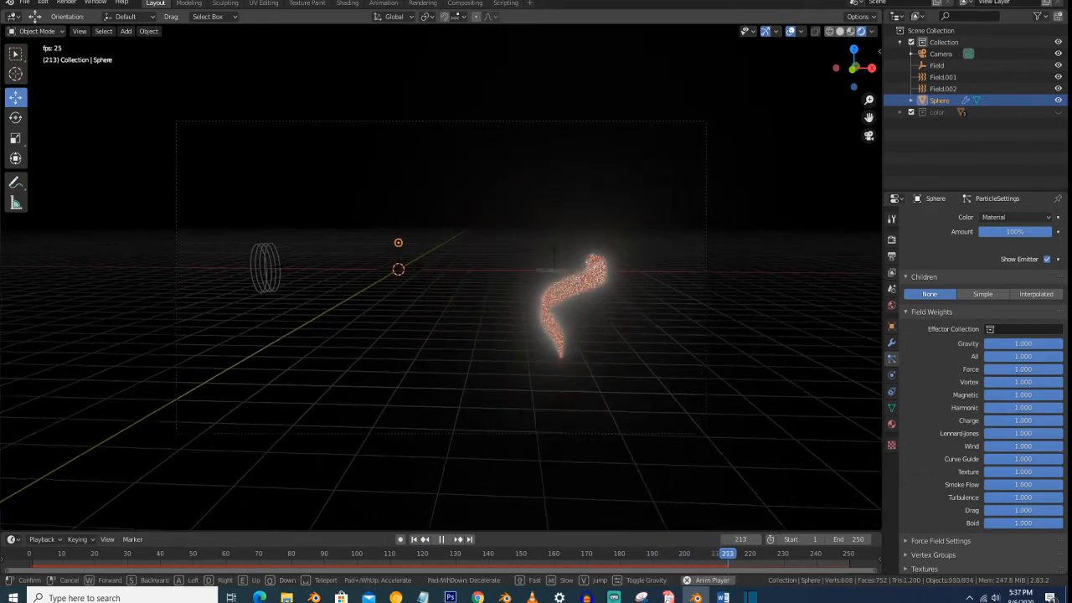
key(w)
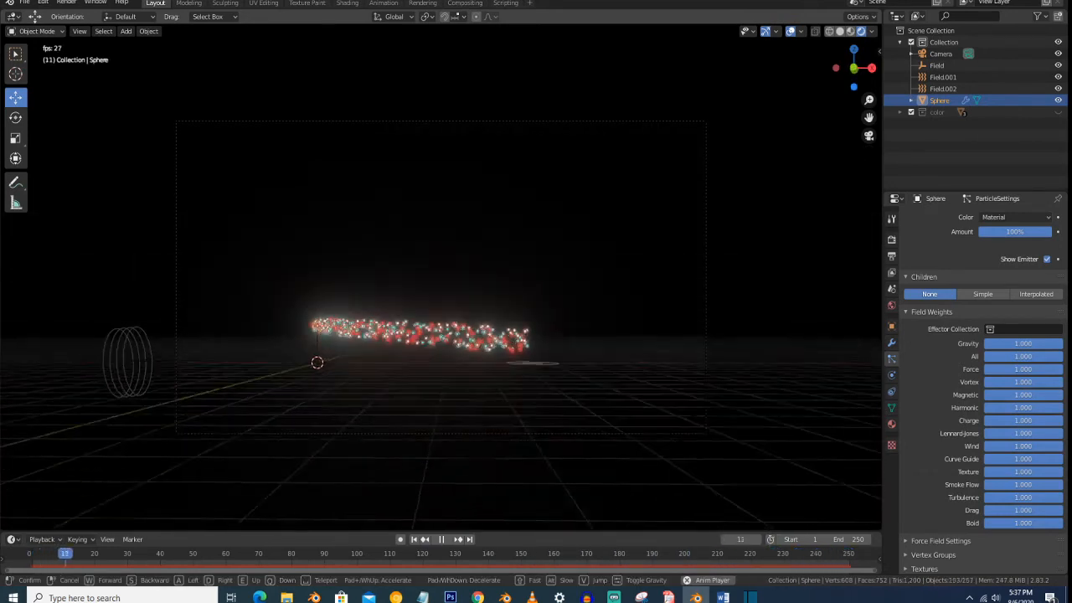
key(s)
key(q)
key(e)
key(q)
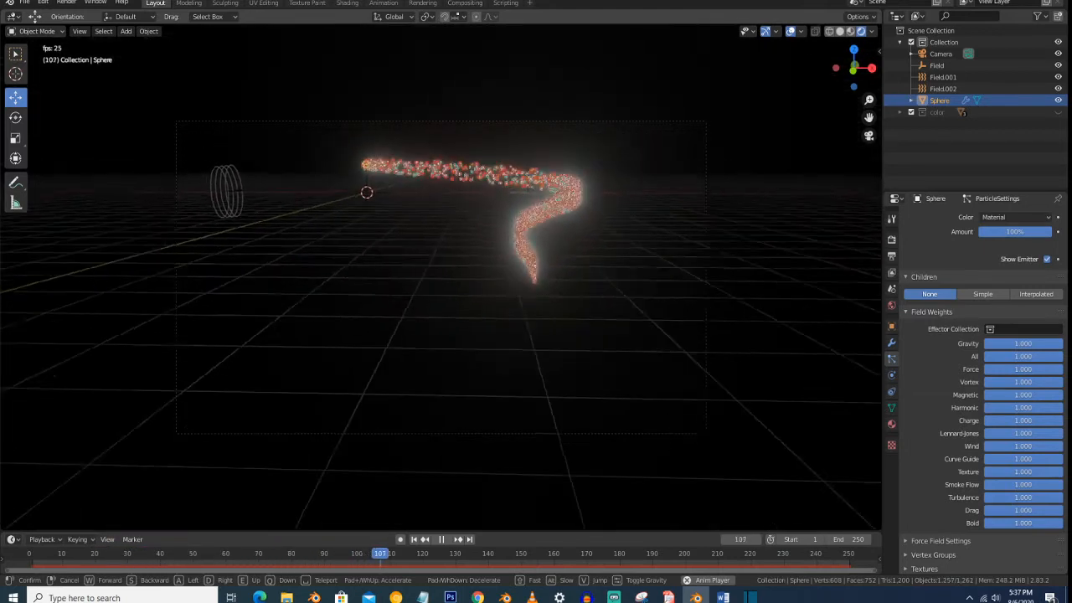
key(e)
click(441, 276)
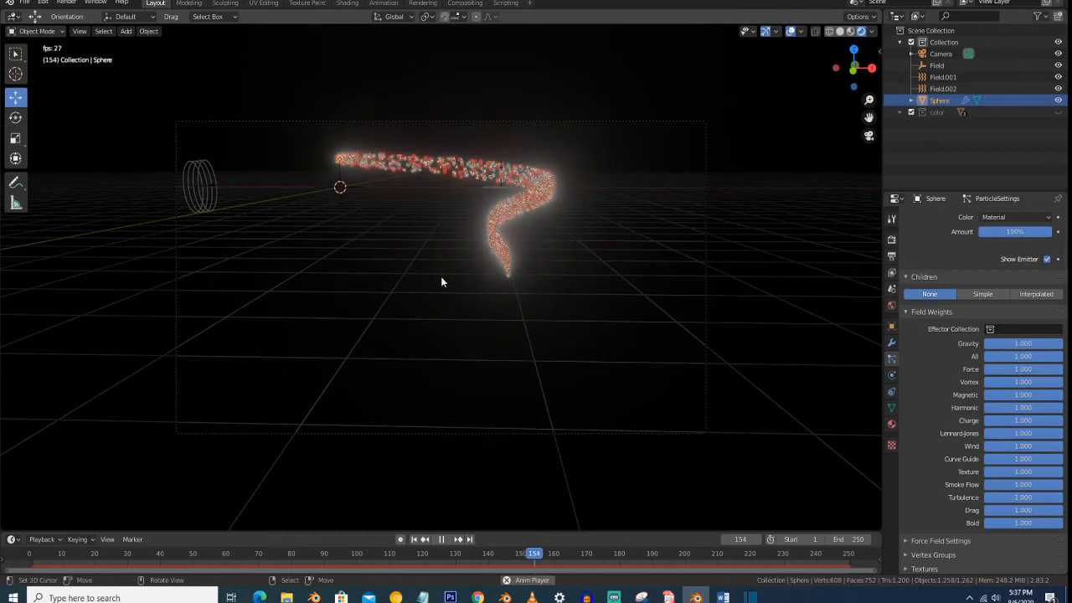
- Hide the viewport overlays and adjust the camera slightly to frame the glowing particles more closely
click(790, 33)
scroll(590, 197, up, 1)
key(shift+grave)
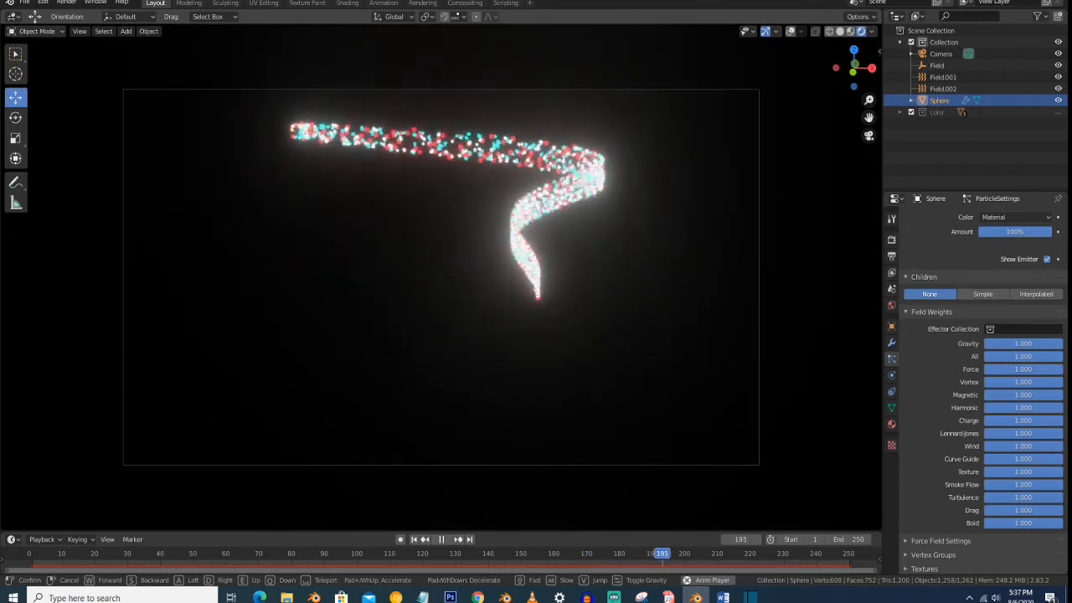
click(442, 281)
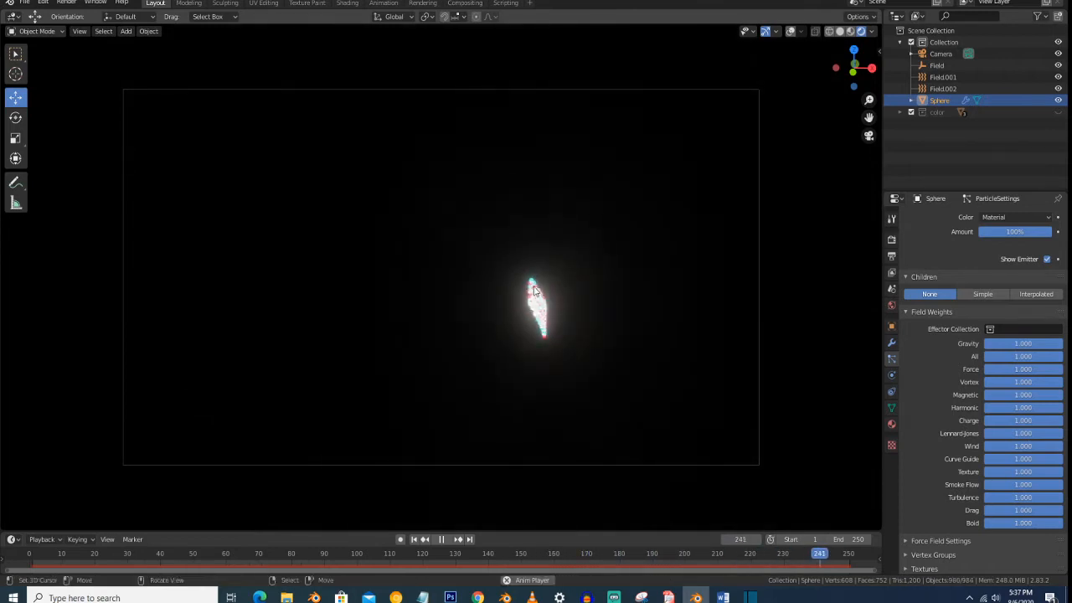
- Set the lifetime of the sphere's emitted particles to 200
scroll(950, 307, up, 15)
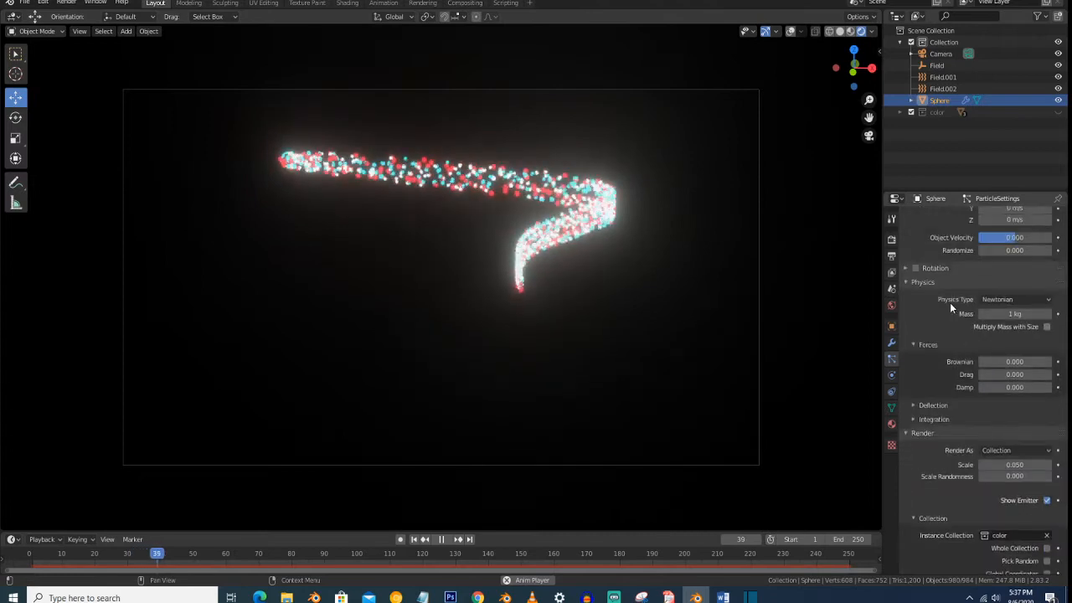
scroll(950, 302, up, 8)
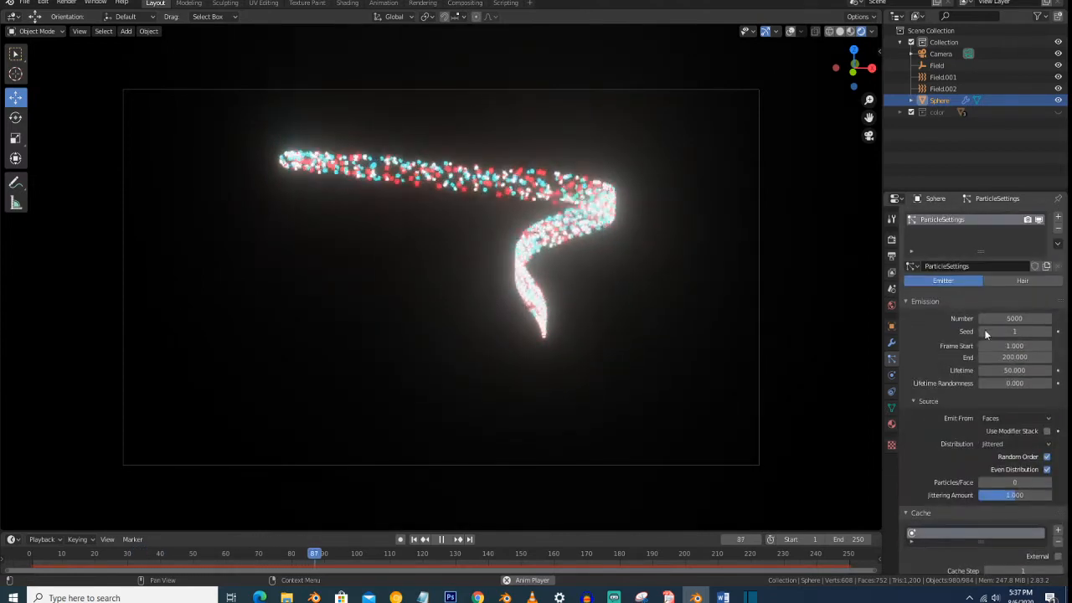
click(1021, 371)
text(200)
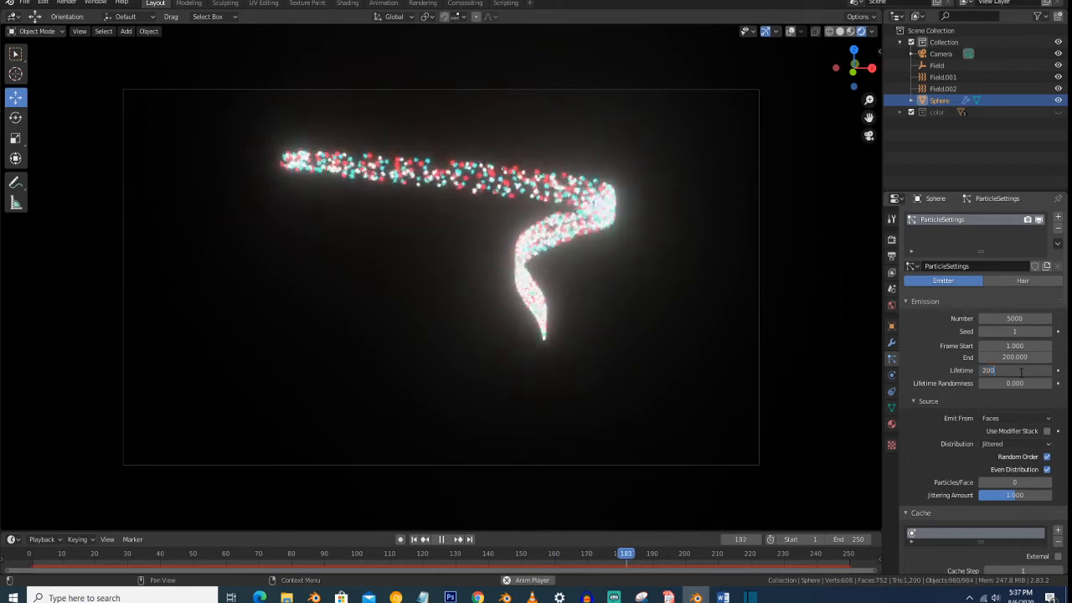
key(Return)
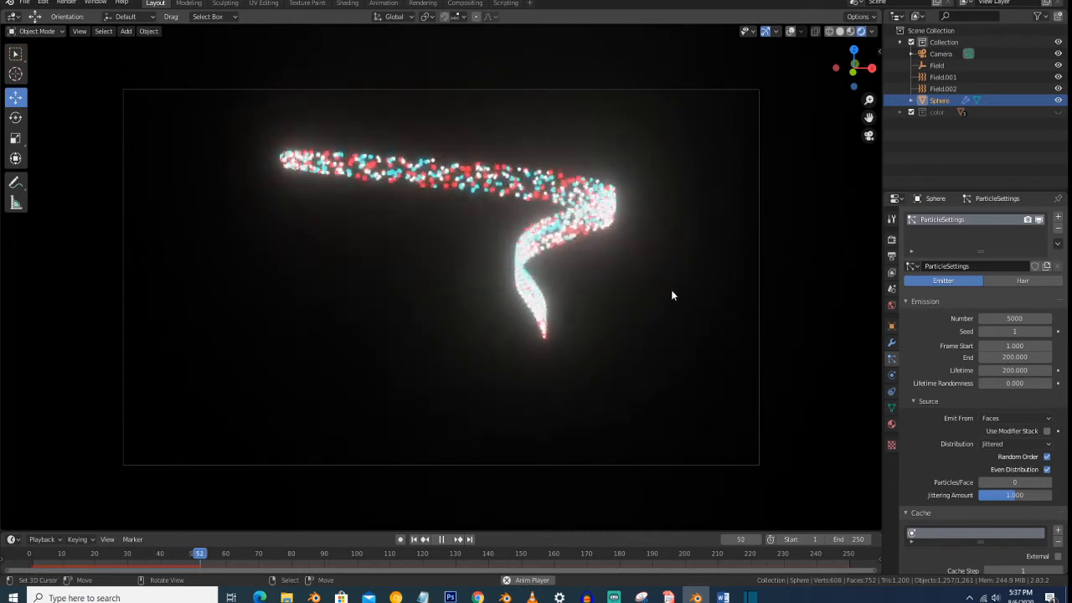
- Leave the camera view to show the full falling stream and turn the viewport overlays back on
scroll(671, 295, down, 1)
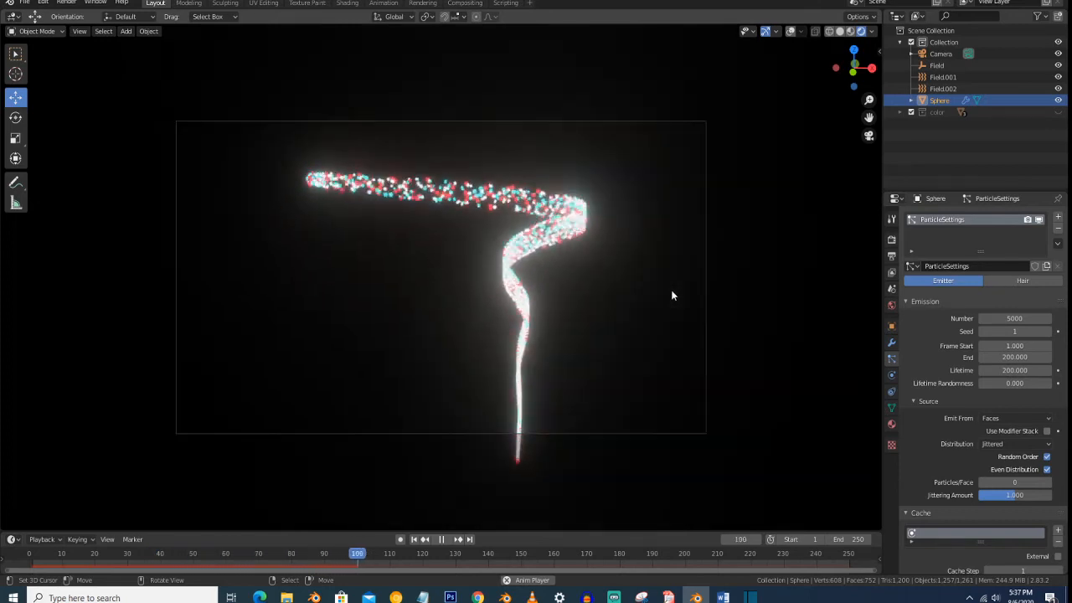
scroll(671, 295, up, 1)
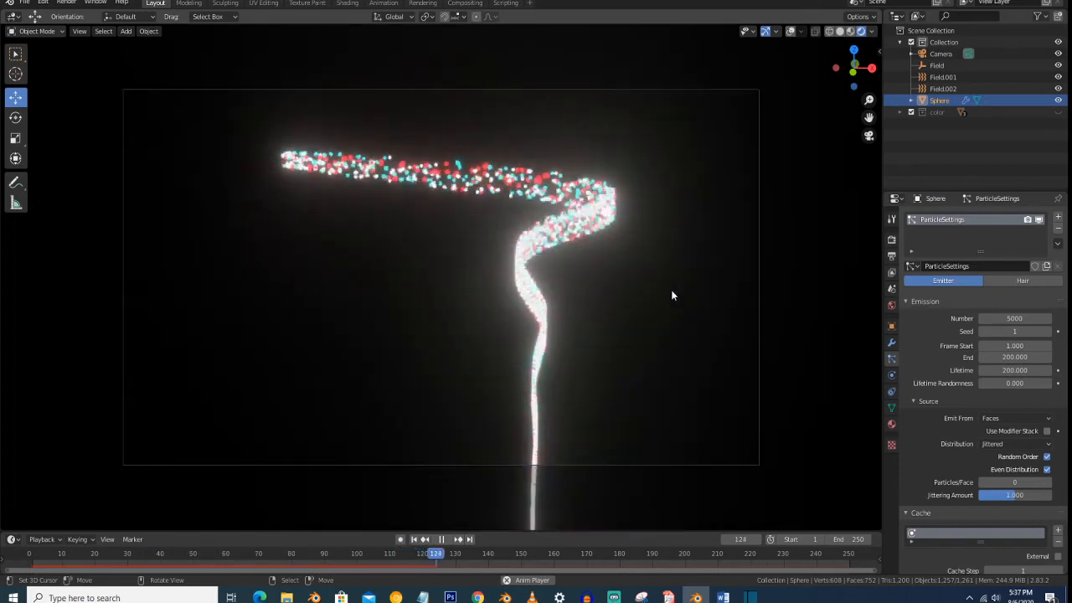
scroll(671, 295, down, 1)
middle_drag(592, 334, 588, 336)
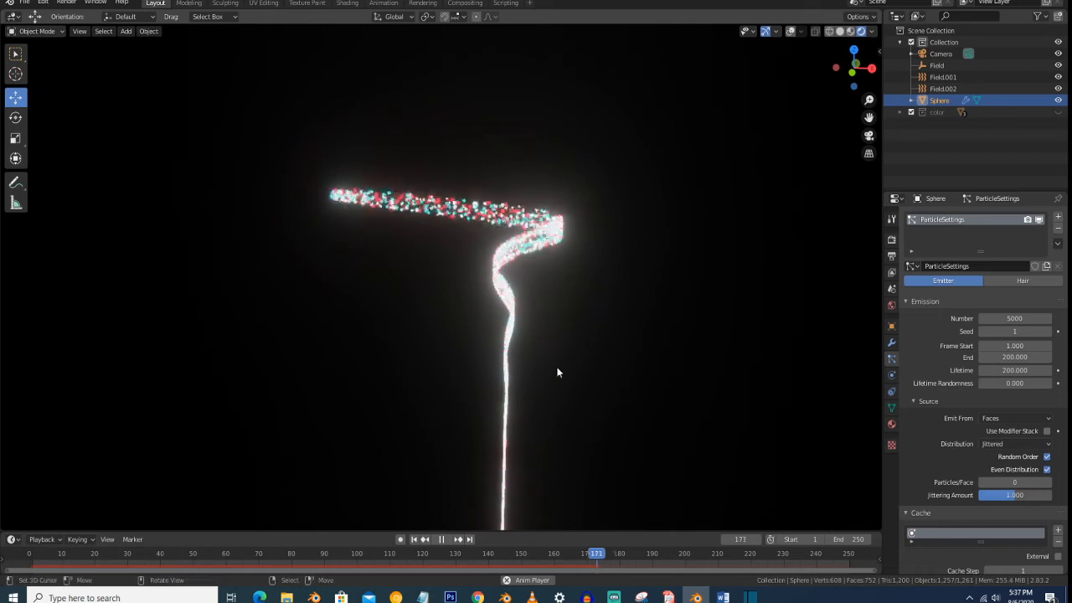
click(789, 31)
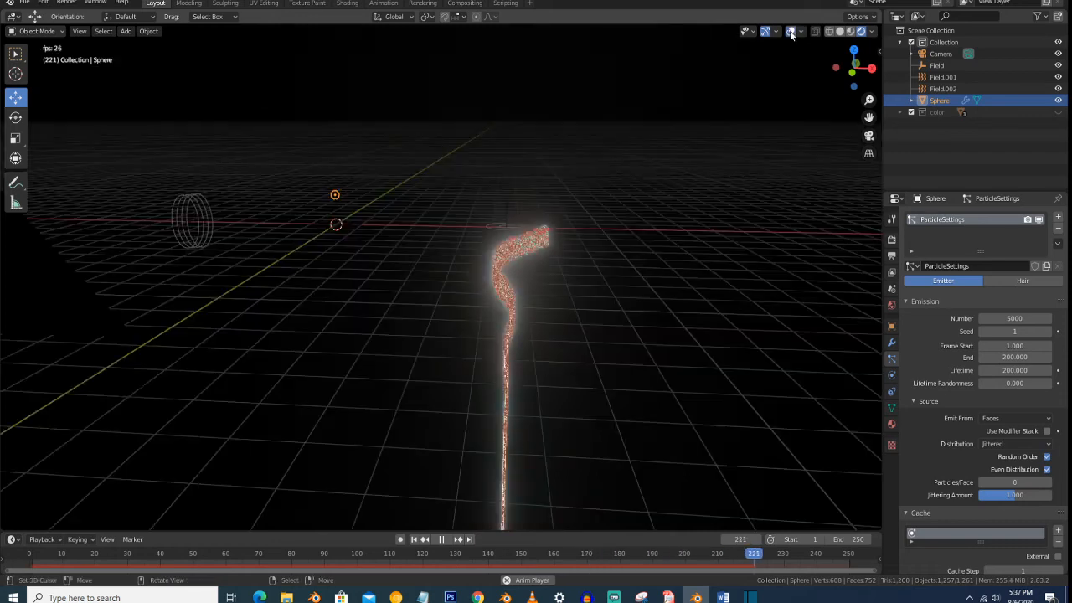
- Add a mesh plane and move it along positive X to the vortex field's position
middle_drag(483, 310, 475, 260)
key(shift+a)
mouse_move(474, 267)
mouse_move(453, 60)
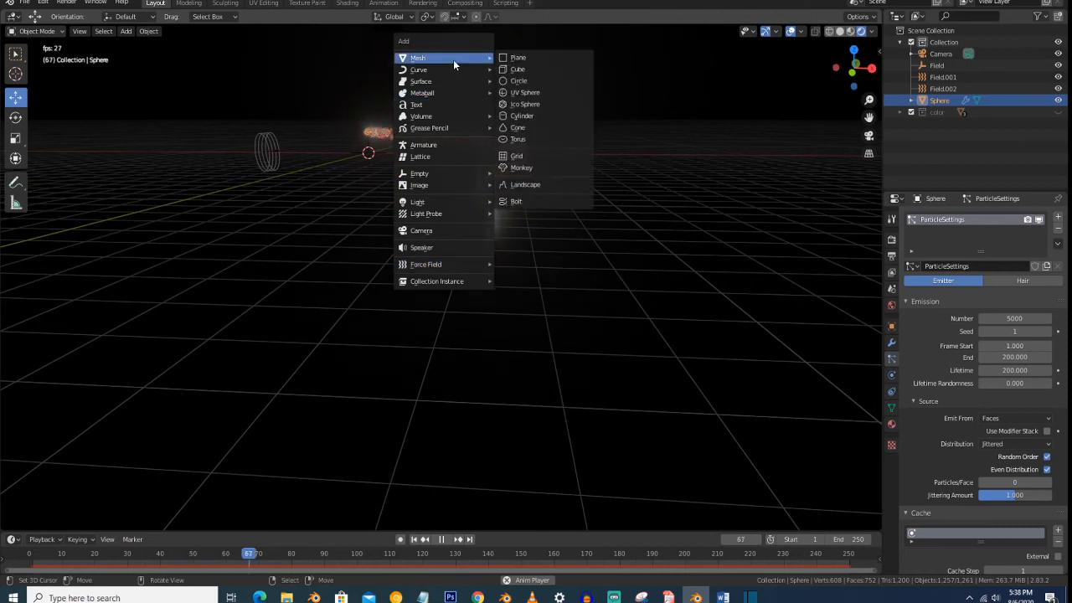
click(516, 58)
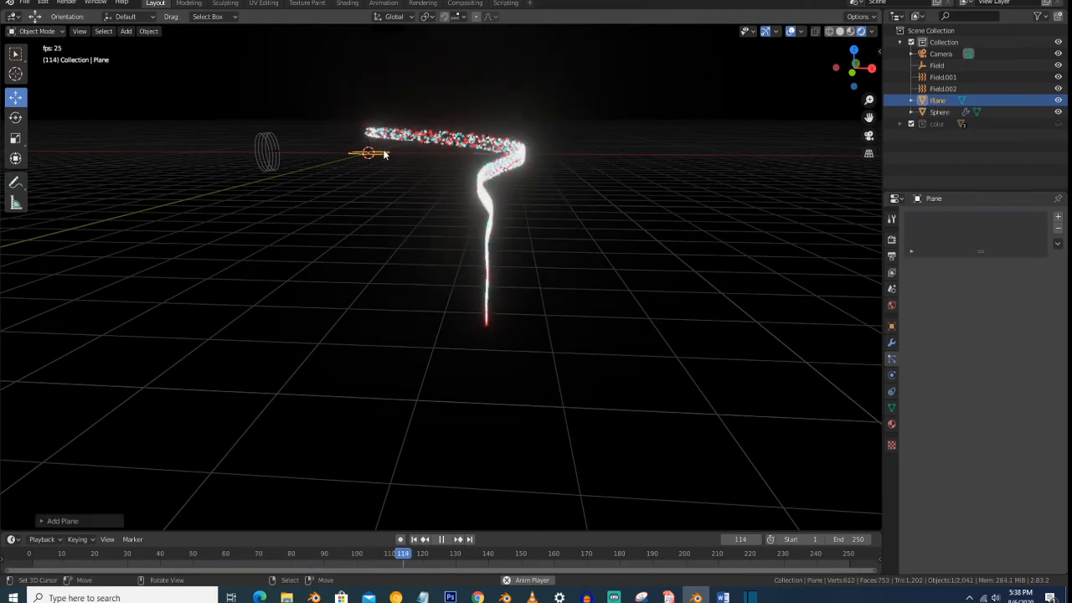
key(g)
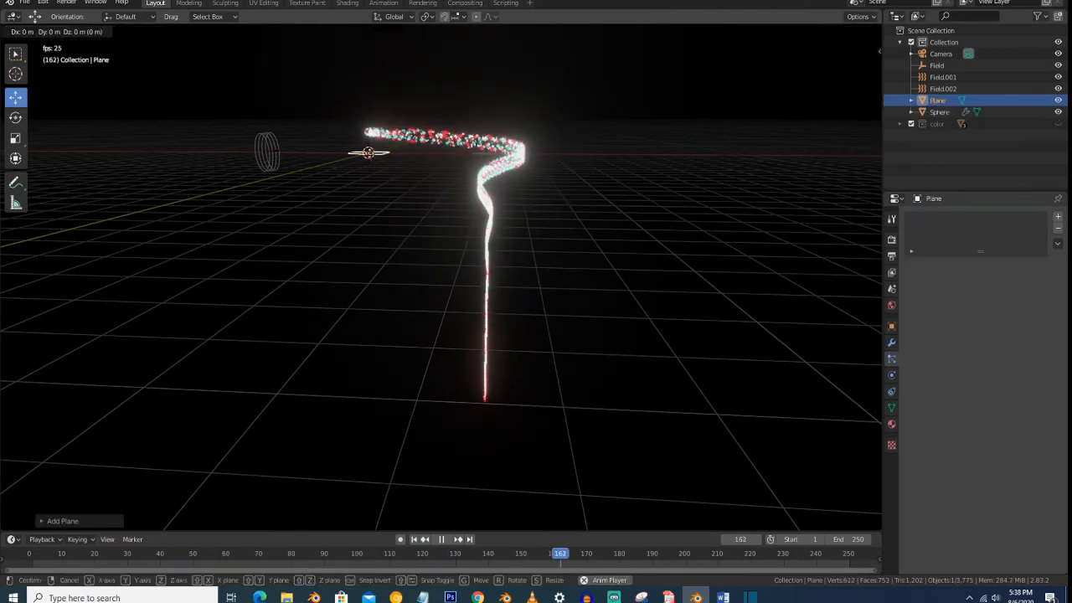
key(x)
click(501, 192)
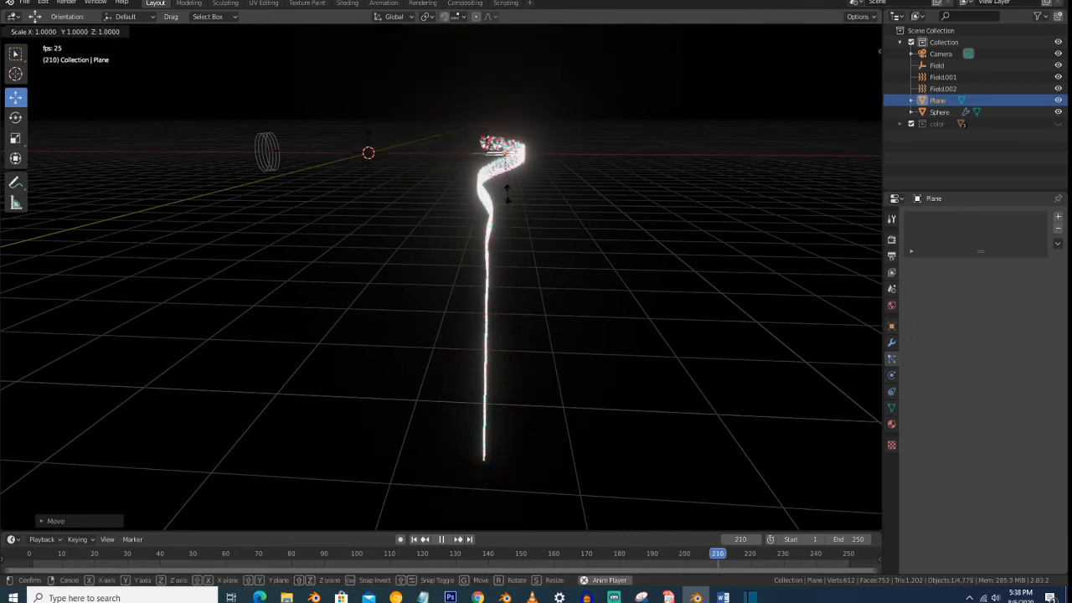
- Scale the plane up to roughly three times its size and lower it well below the vortex into the falling particles' path
key(s)
click(622, 207)
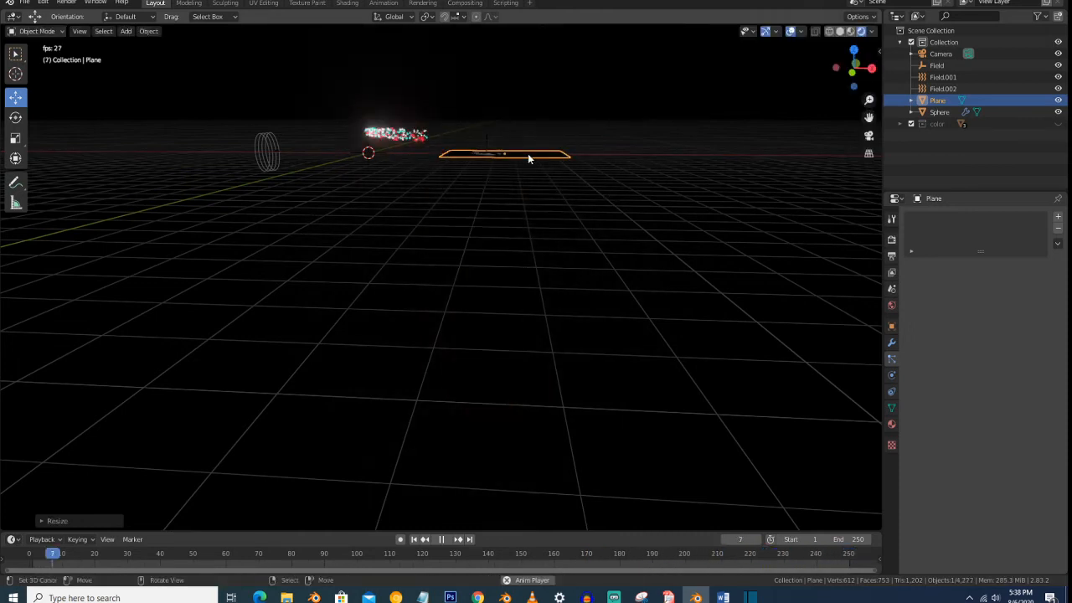
key(g)
key(y)
click(531, 314)
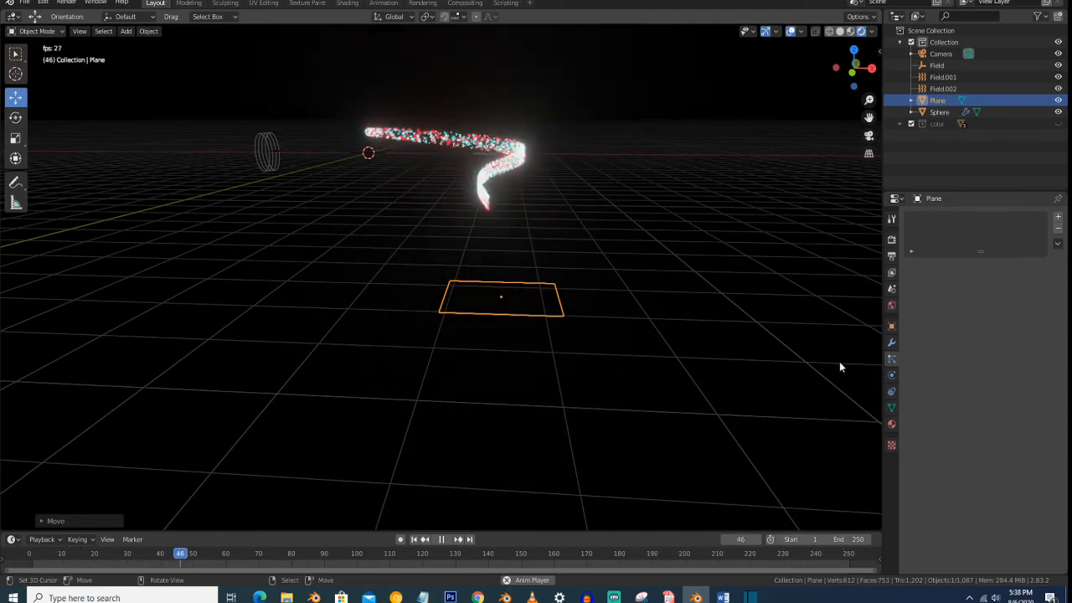
- Enable collision physics on the plane
click(891, 378)
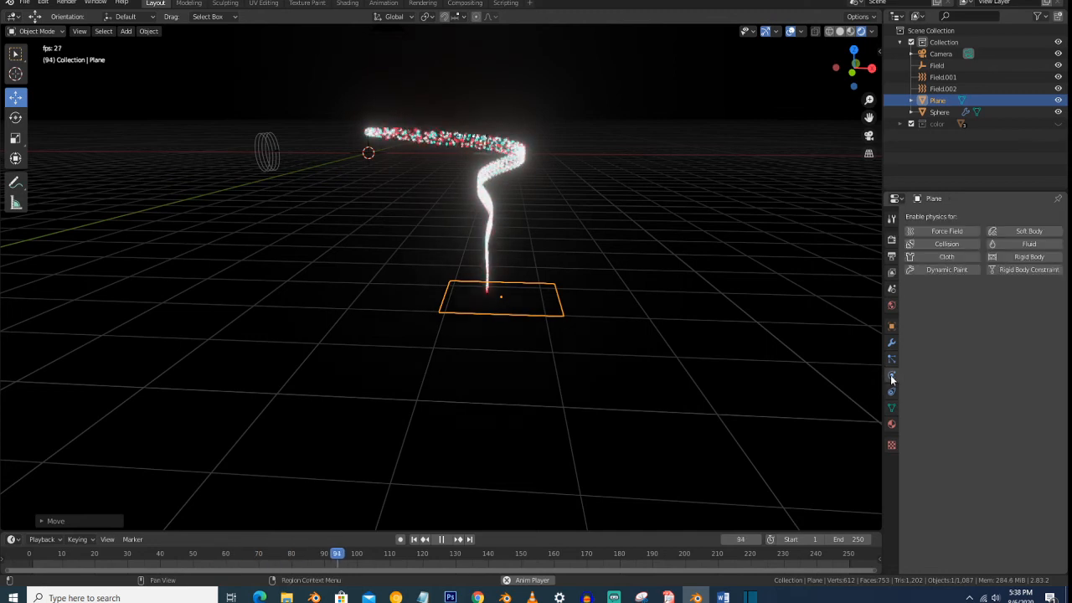
click(949, 244)
middle_drag(551, 321, 552, 316)
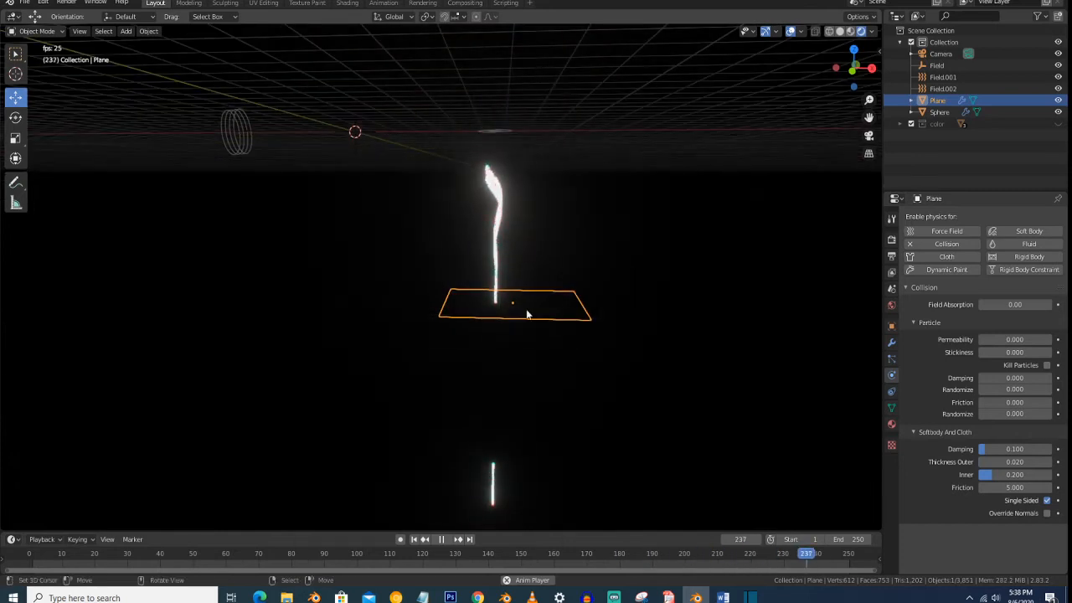
- Move the plane slightly along negative X so it is centred beneath the falling particle stream
key(g)
key(x)
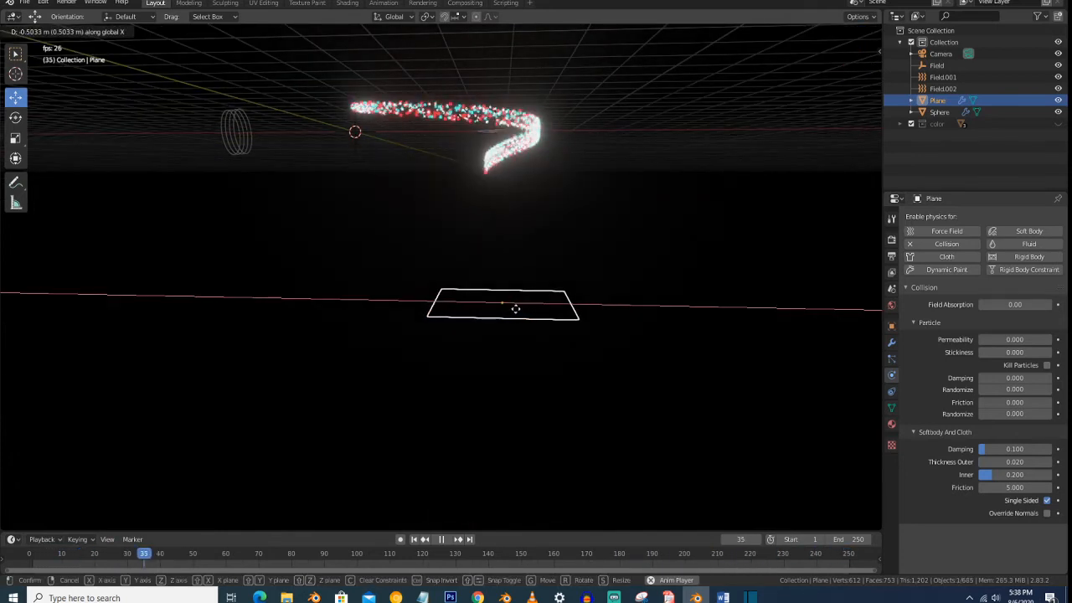
click(511, 309)
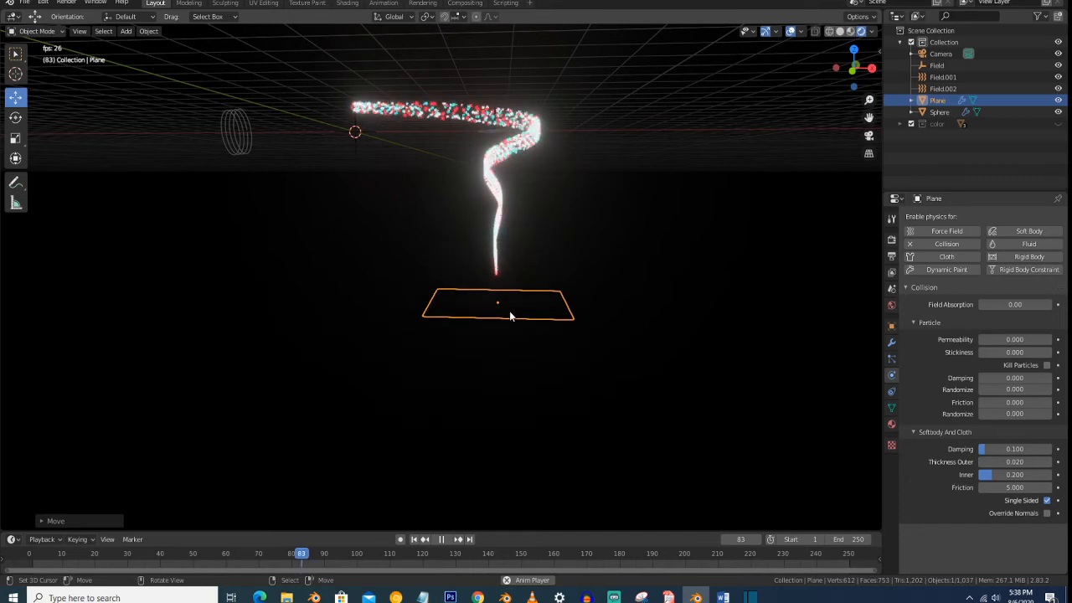
scroll(509, 316, up, 3)
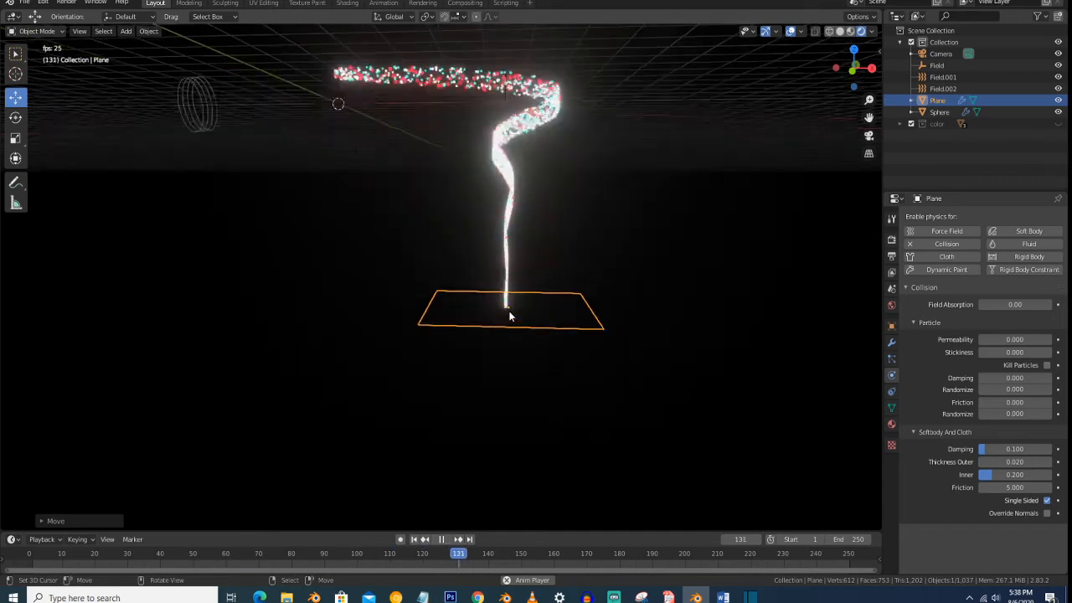
middle_drag(542, 303, 504, 268)
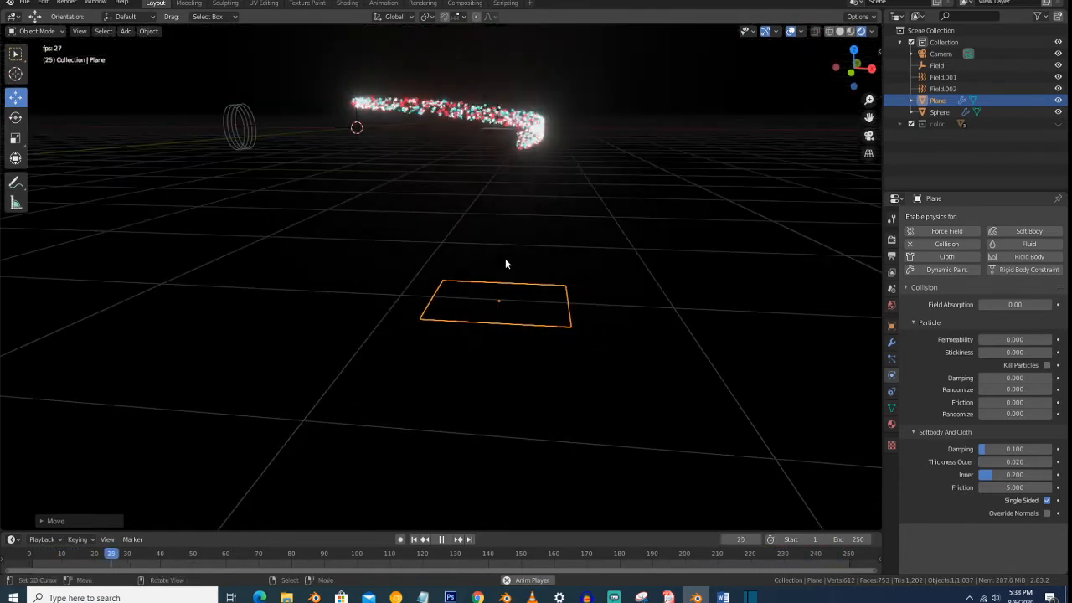
- Add a turbulence force field and move it along positive X to just before the vortex field
click(490, 128)
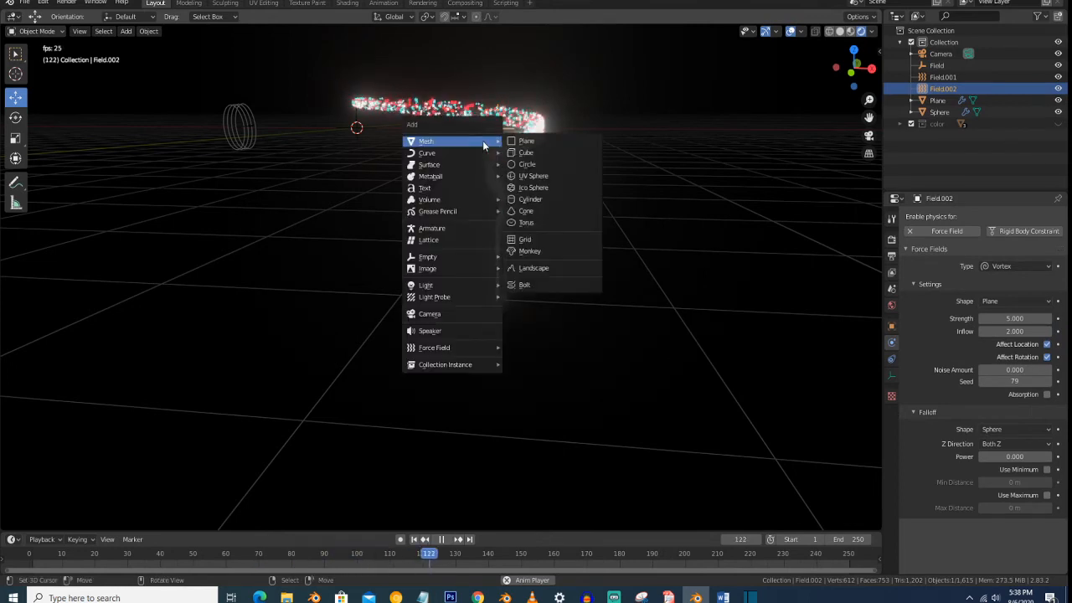
click(754, 32)
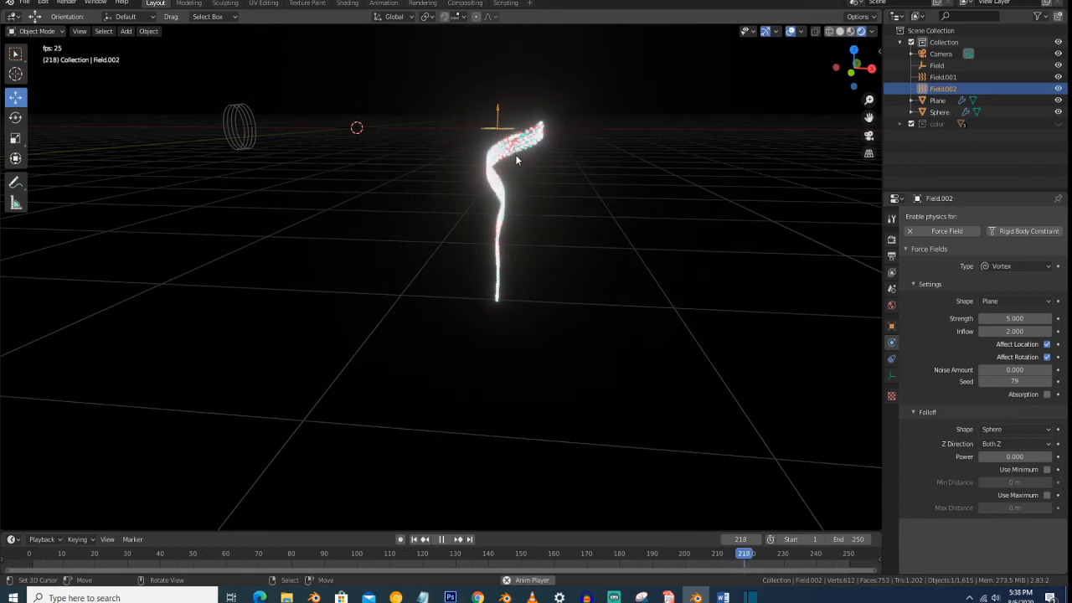
scroll(515, 154, down, 4)
scroll(527, 155, up, 3)
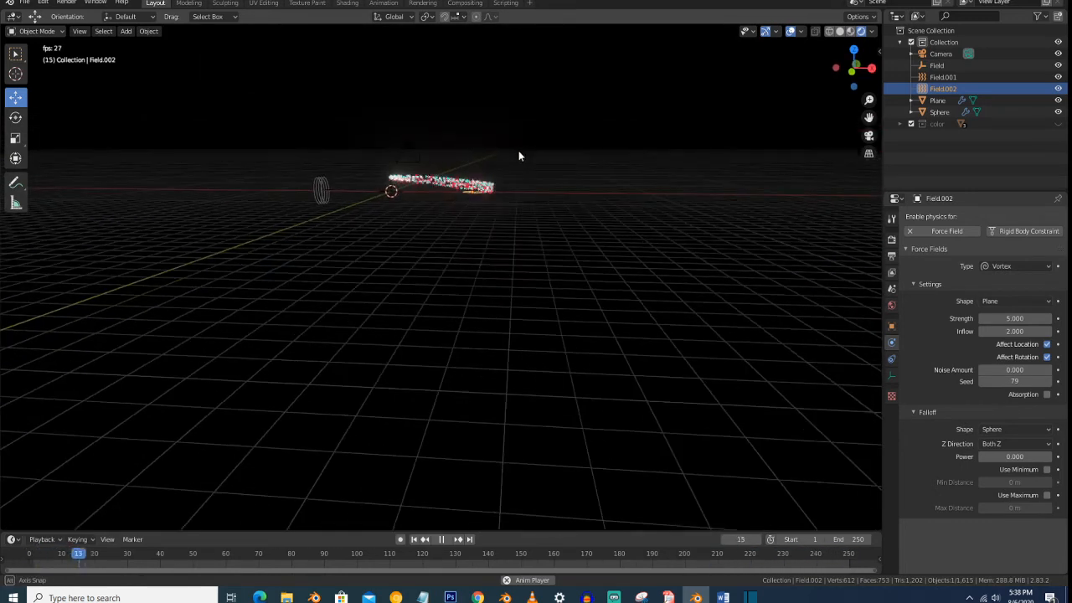
key(shift+a)
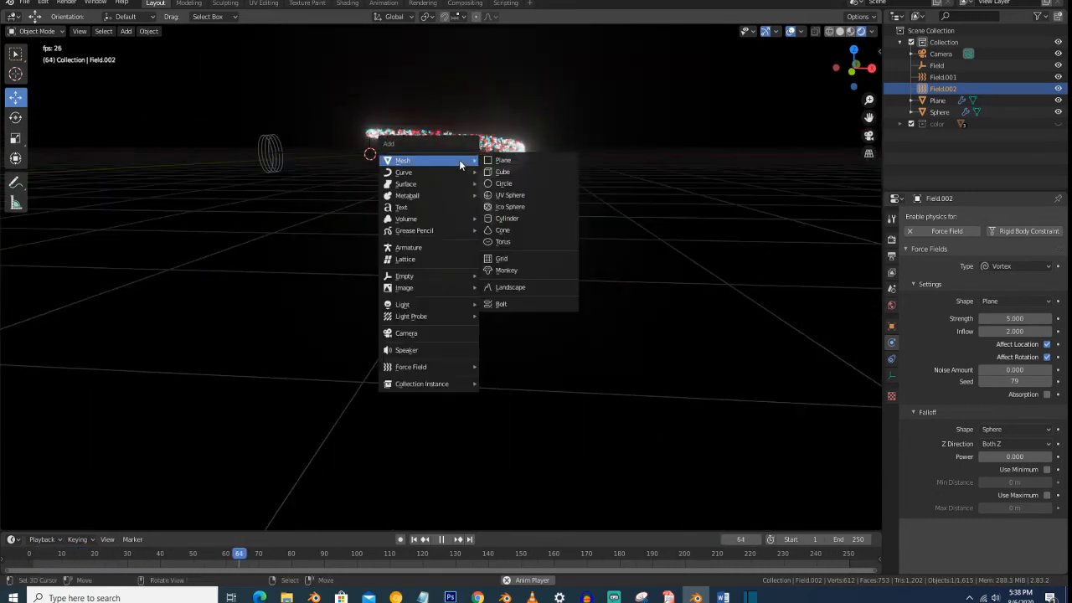
mouse_move(432, 367)
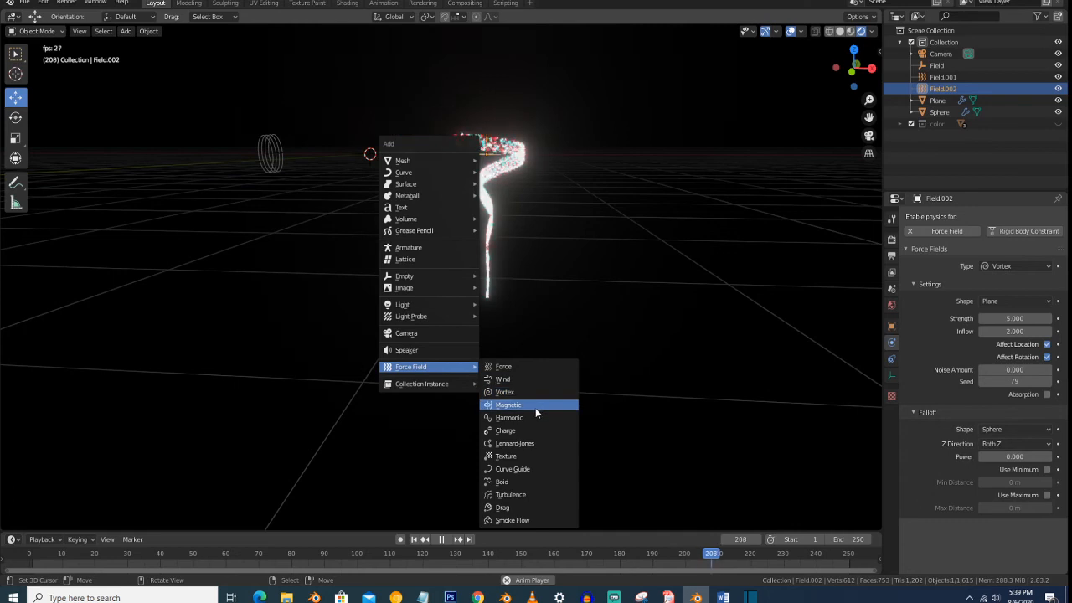
click(534, 494)
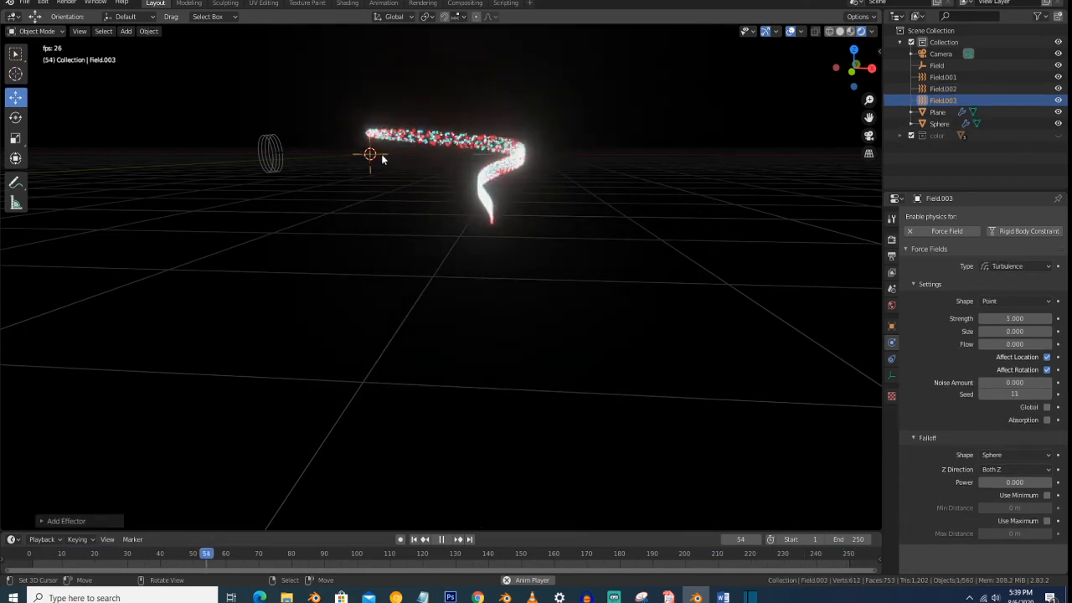
key(g)
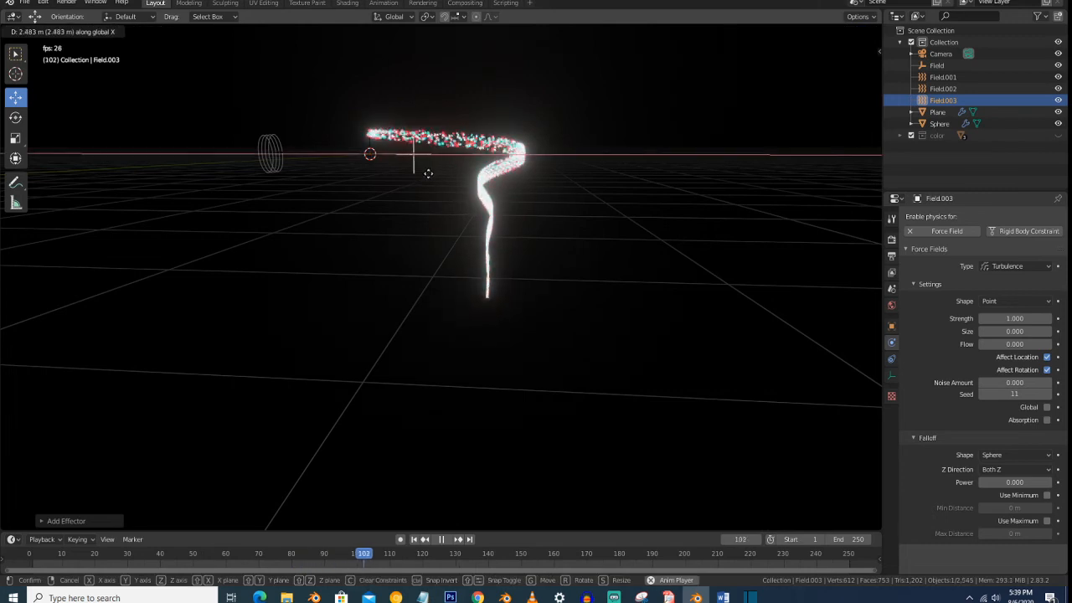
click(475, 184)
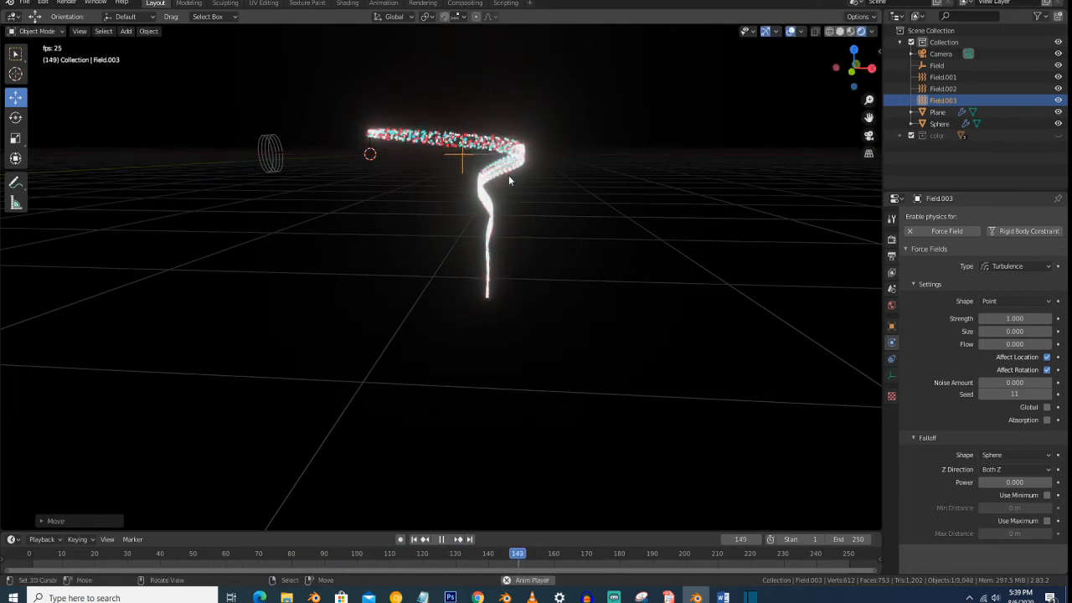
- Check the plane briefly in solid shading, and set the turbulence field's strength to 5 in rendered shading
middle_drag(506, 178, 519, 180)
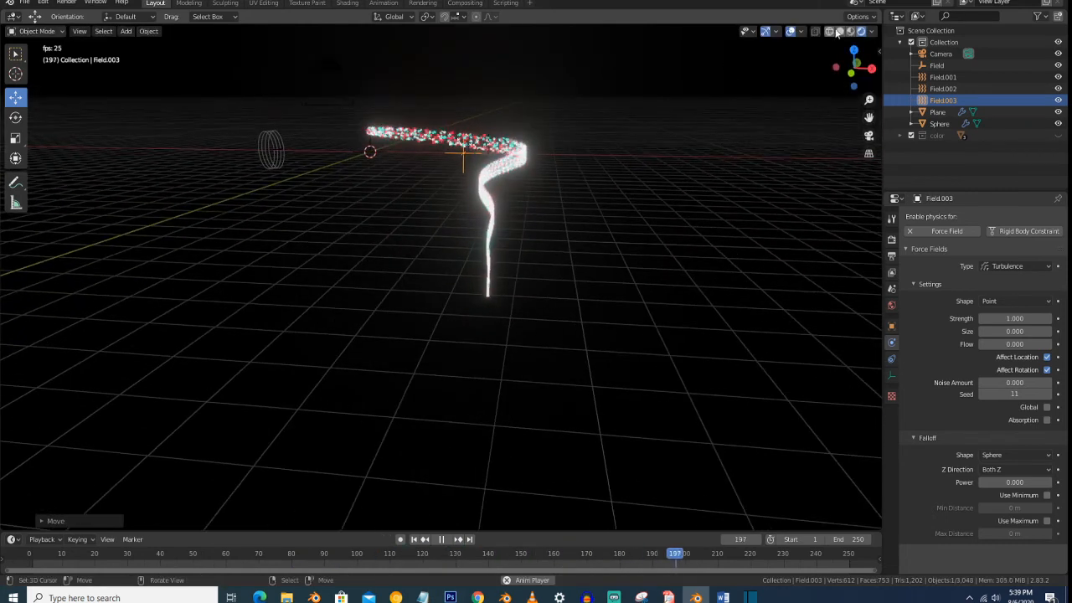
scroll(515, 144, up, 2)
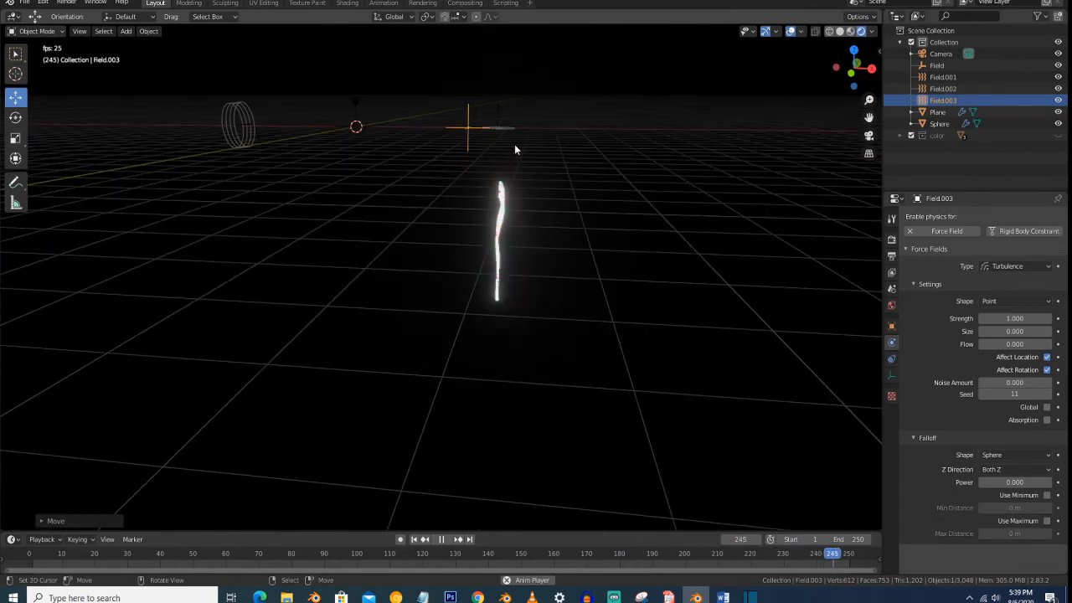
click(840, 31)
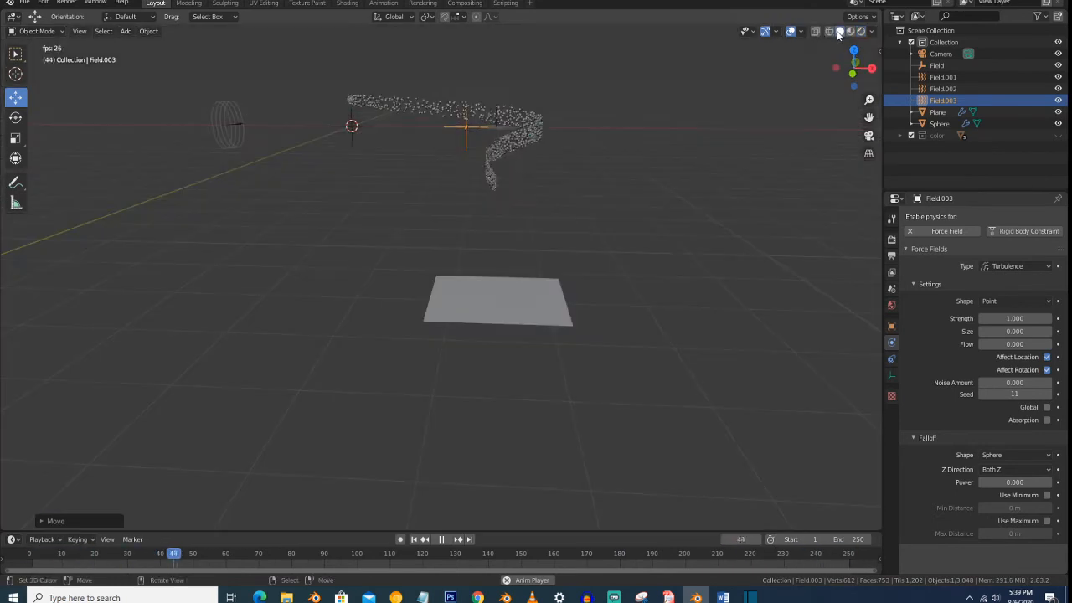
click(860, 31)
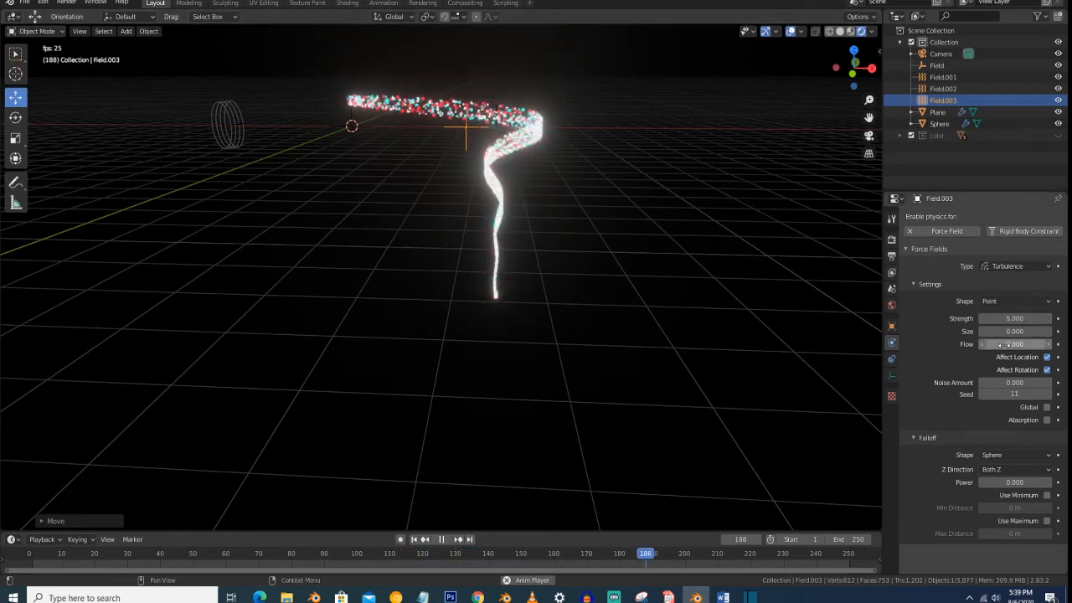
- Look at the falling particle stream up close and through the camera
scroll(529, 204, up, 1)
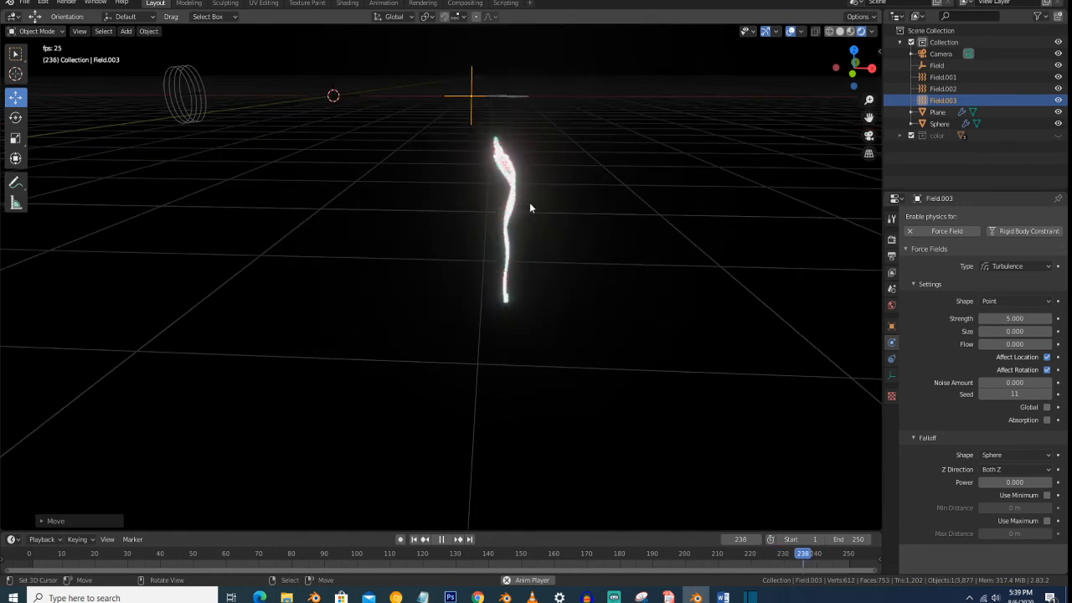
scroll(529, 203, down, 1)
scroll(529, 204, up, 1)
key(KP_0)
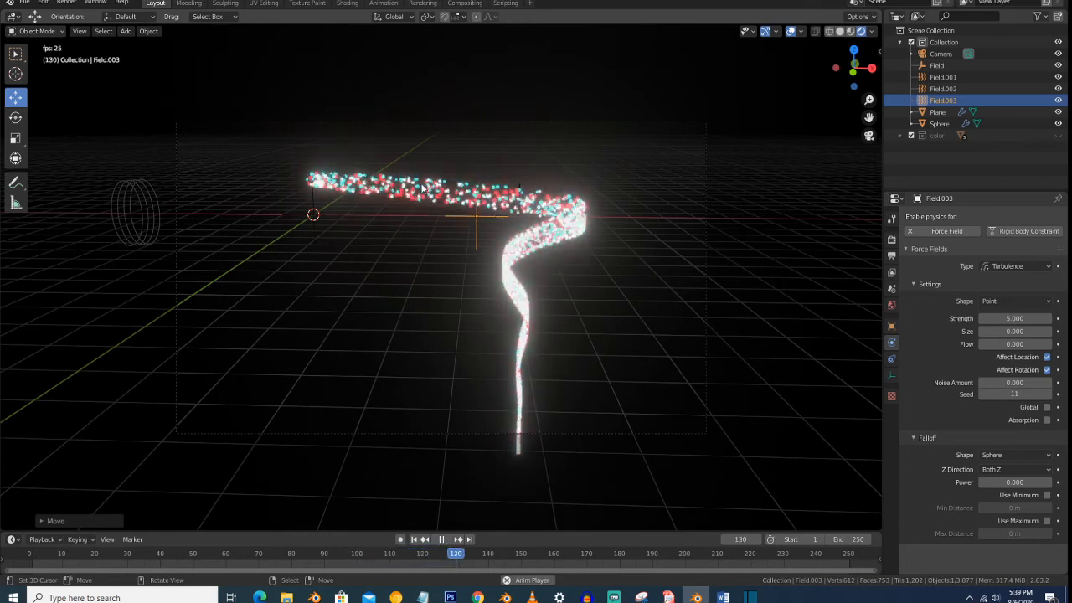
- Select the sphere and set the scene's Time Remapping Old value to 80
click(939, 124)
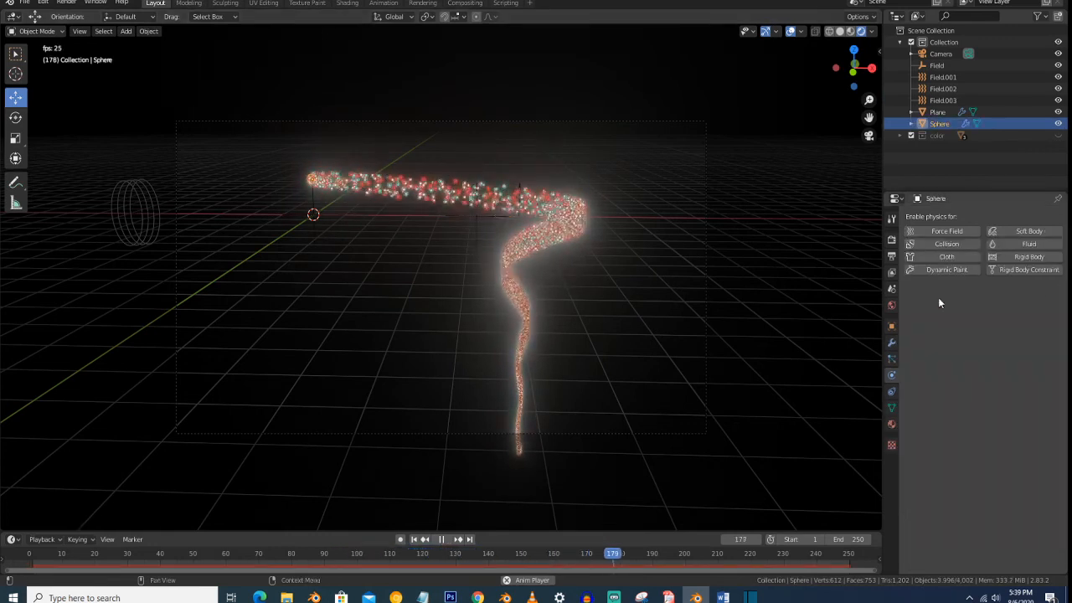
click(891, 272)
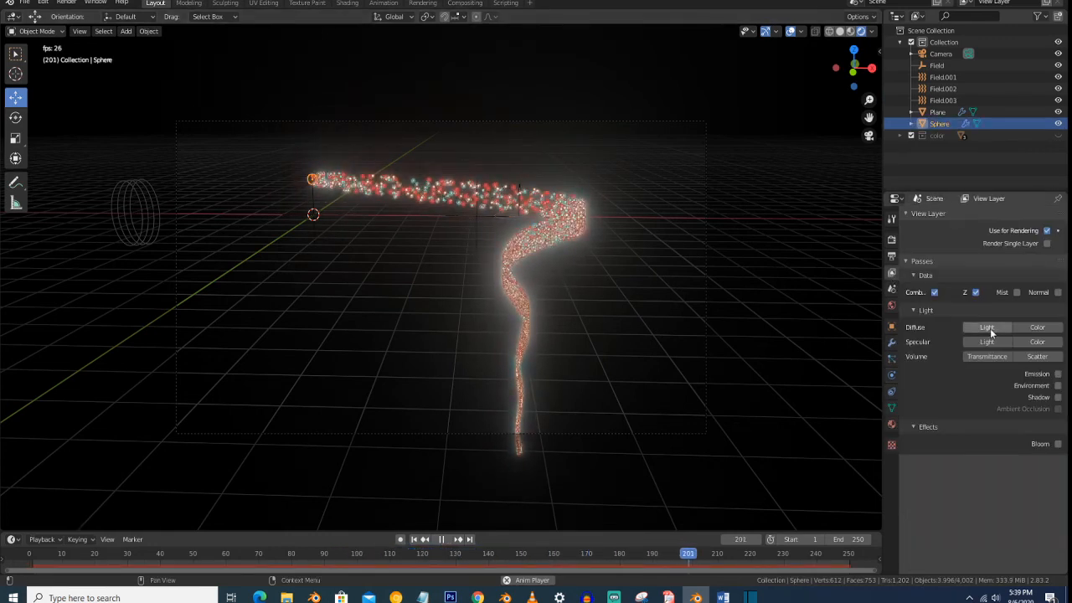
click(891, 256)
click(1013, 393)
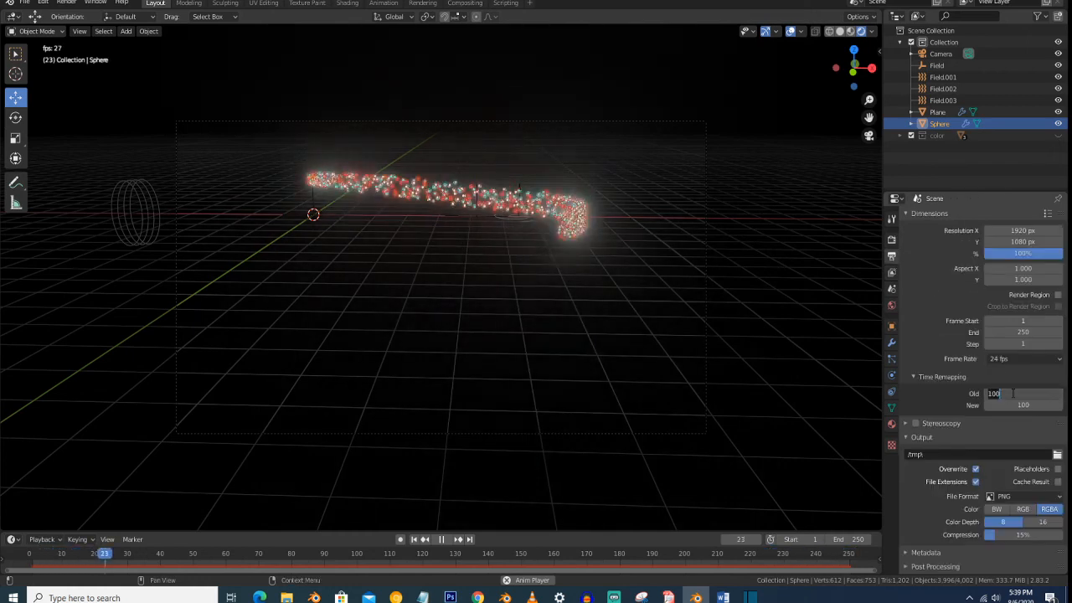
text(80)
key(Return)
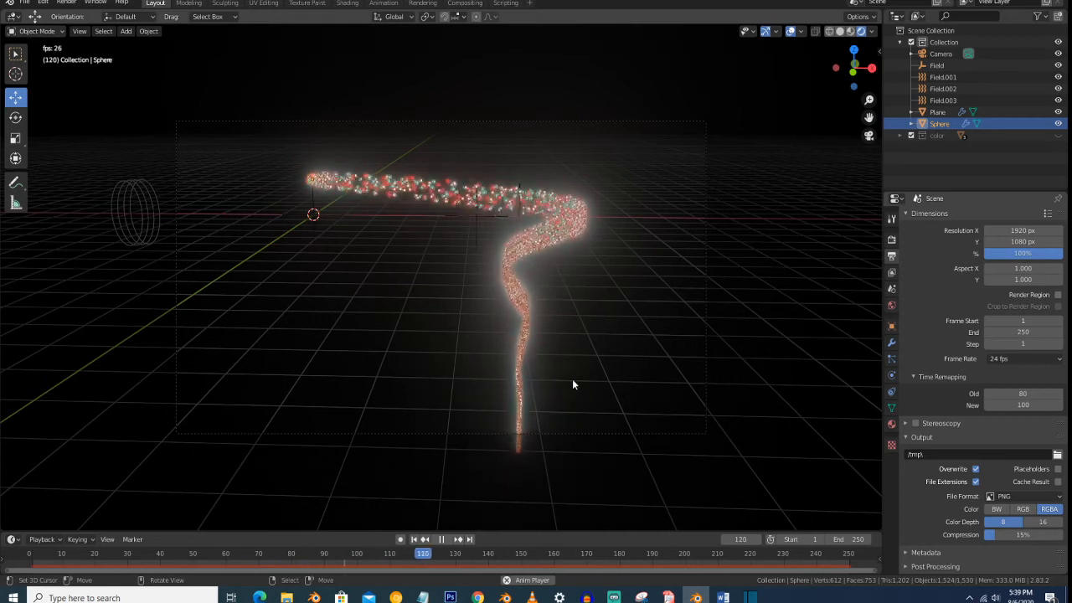
- Hide the viewport overlays and reframe the camera with walk navigation so the whole falling stream fits inside its frame
click(791, 32)
key(shift+grave)
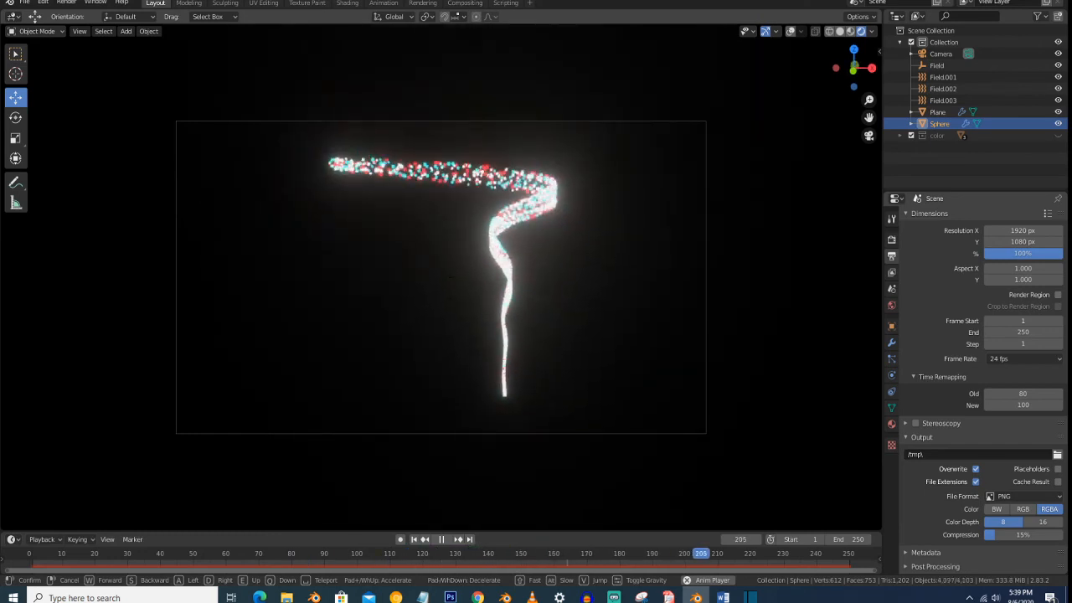
click(441, 279)
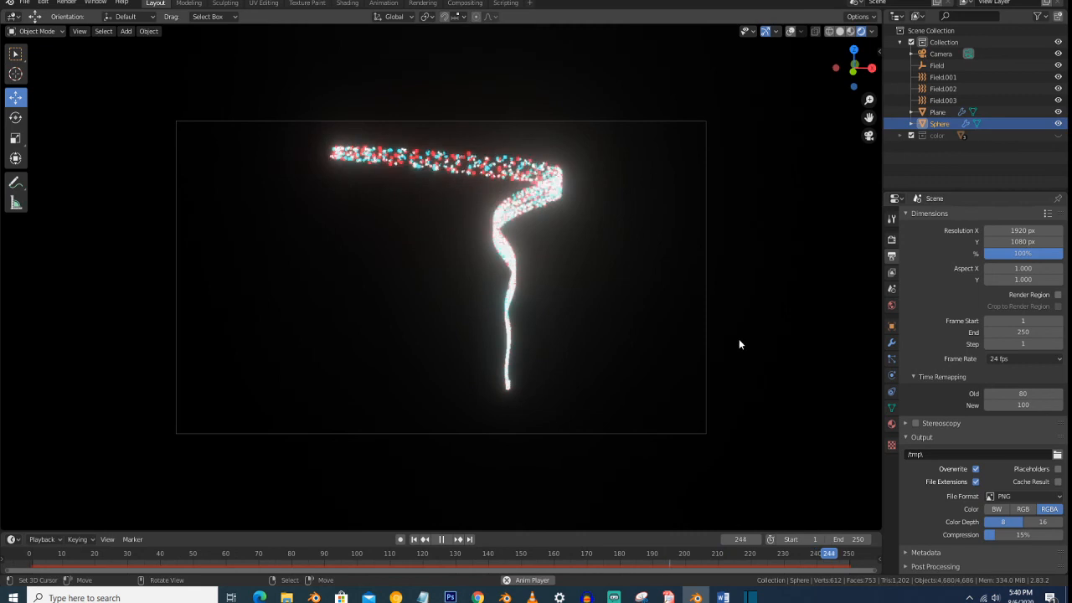
- Expand the Deflection and Integration settings of the sphere's particle system
click(890, 359)
scroll(1012, 352, down, 3)
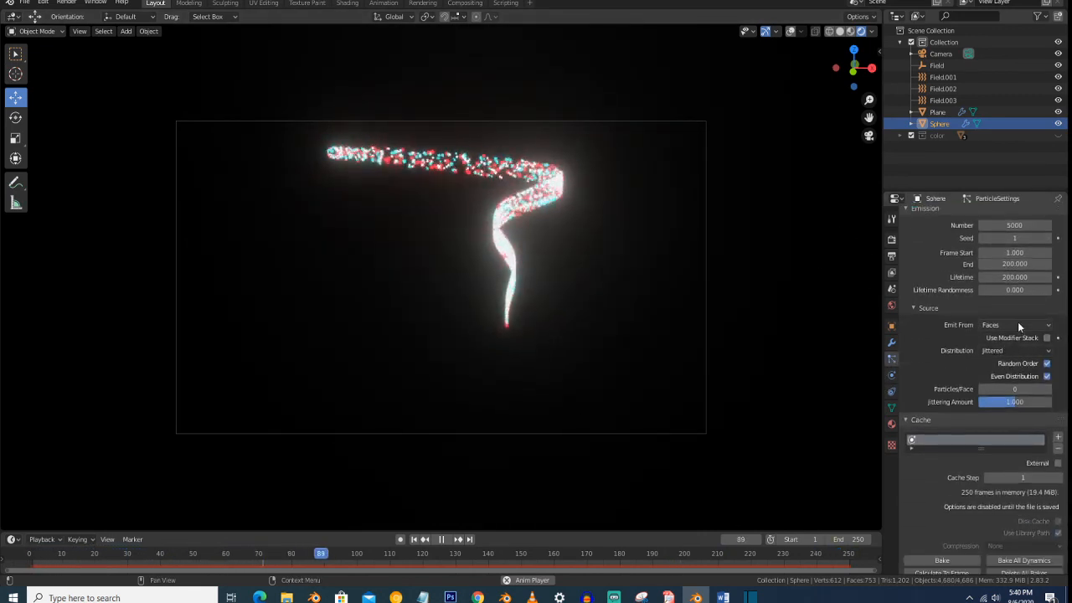
scroll(1018, 325, down, 8)
scroll(1020, 324, down, 7)
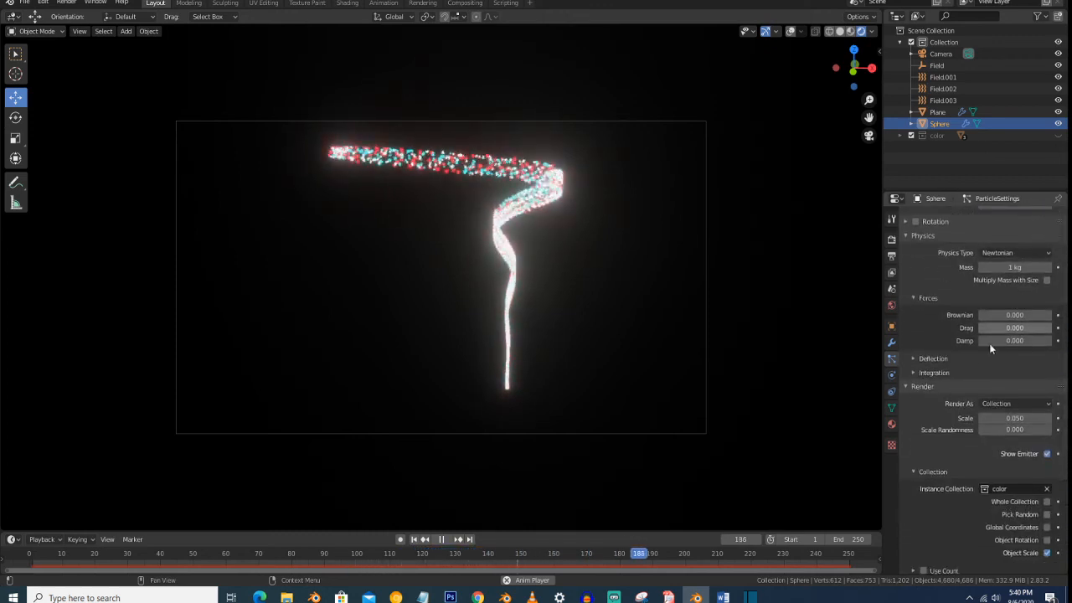
click(972, 358)
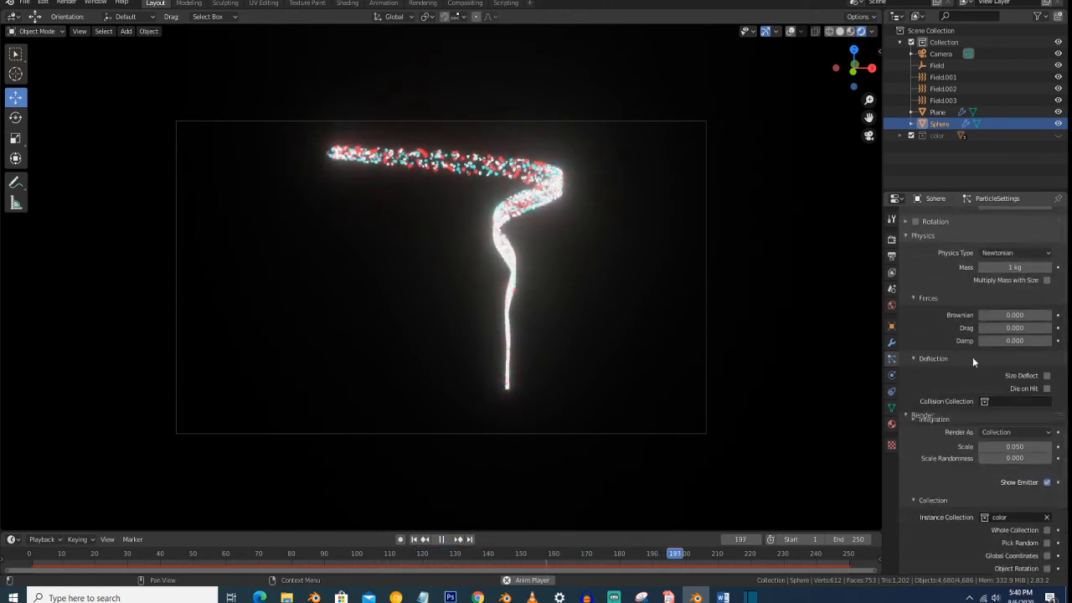
click(975, 419)
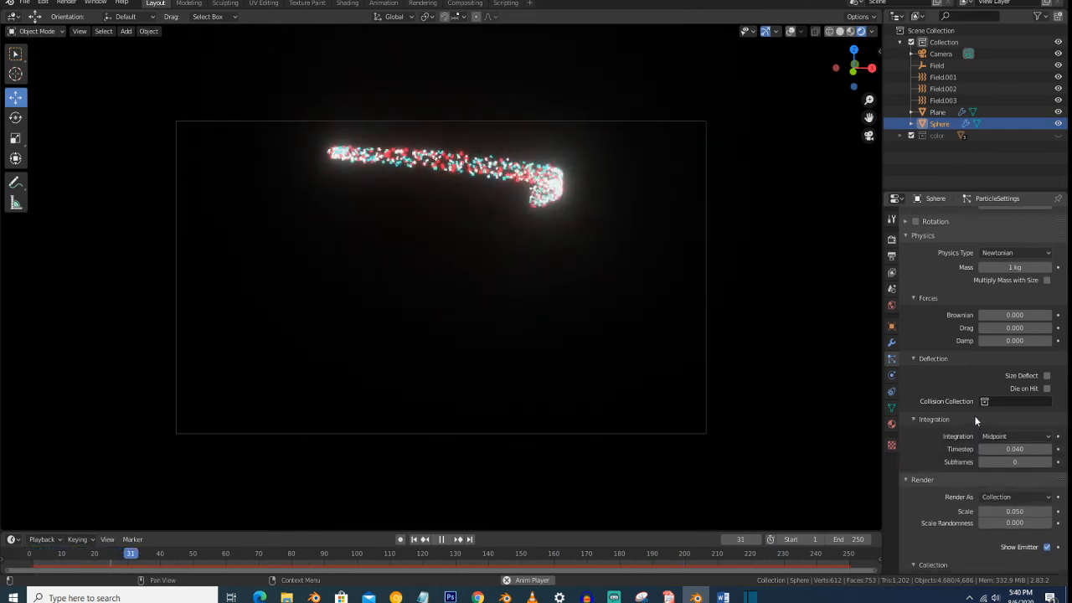
- Turn off Show Emitter in the sphere's particle render settings and enable Dead particles in the Extra options
scroll(971, 377, down, 4)
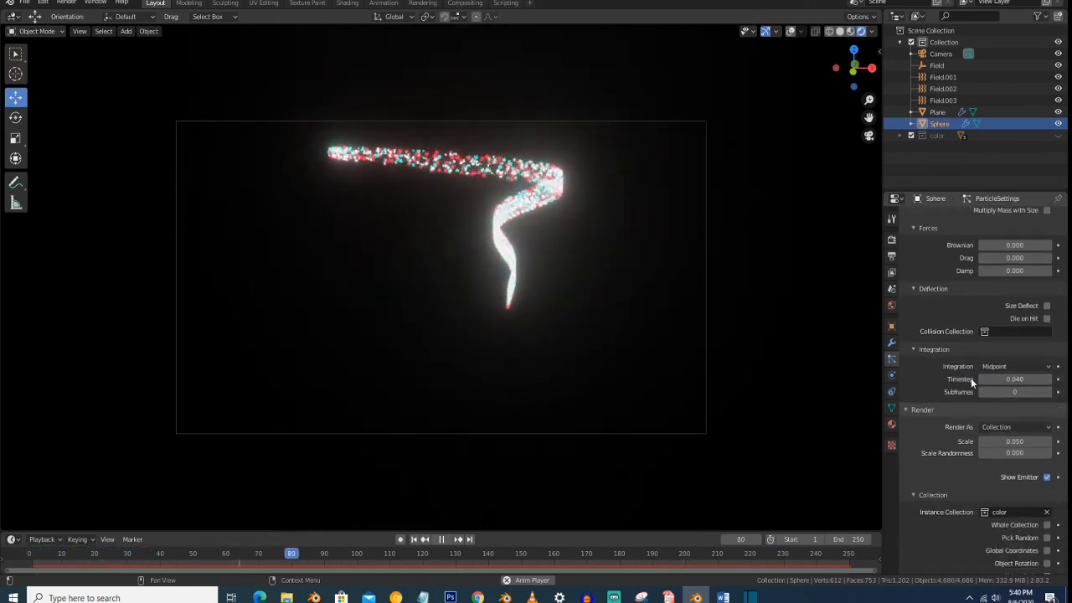
scroll(970, 382, down, 2)
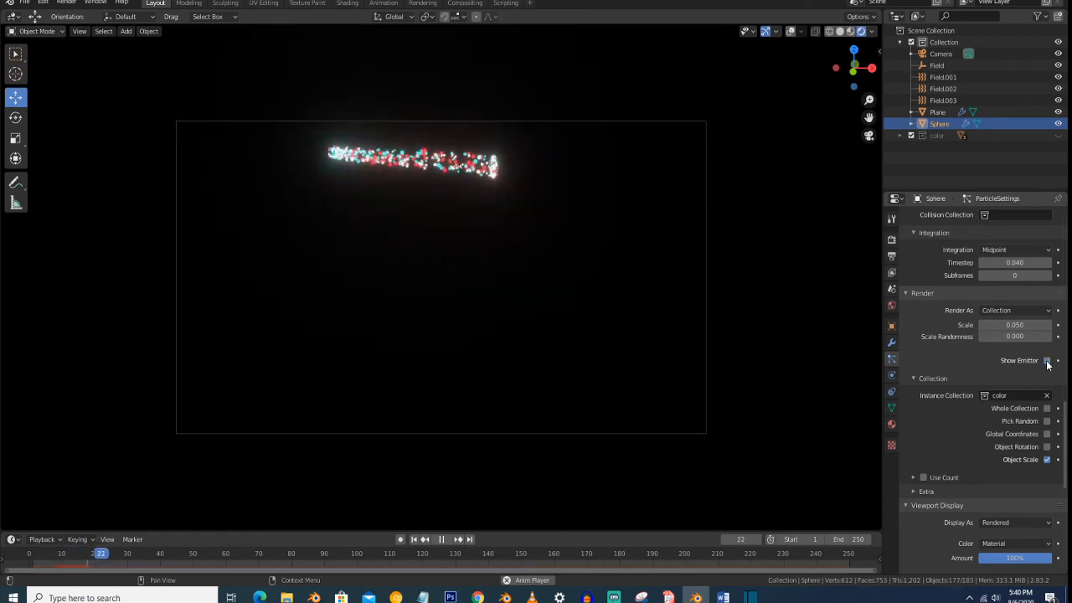
scroll(990, 376, down, 2)
click(975, 422)
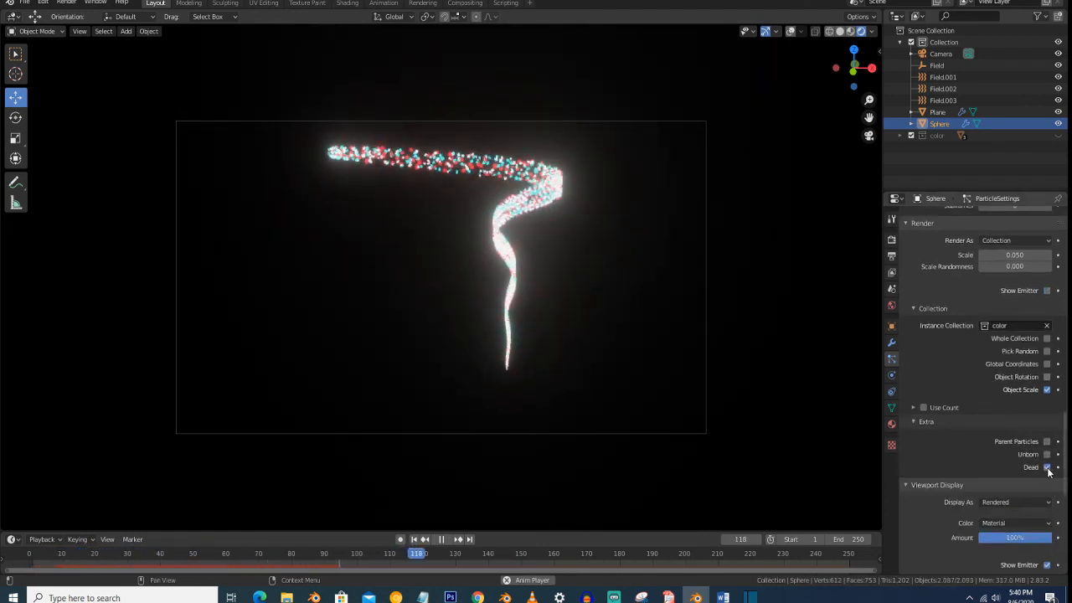
scroll(651, 378, up, 4)
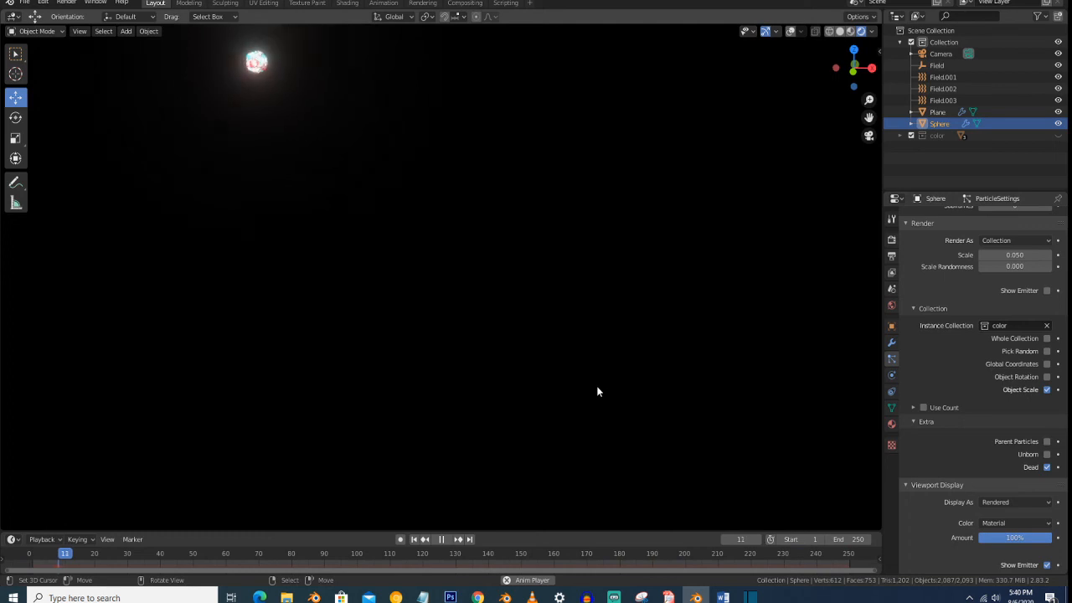
scroll(632, 389, down, 3)
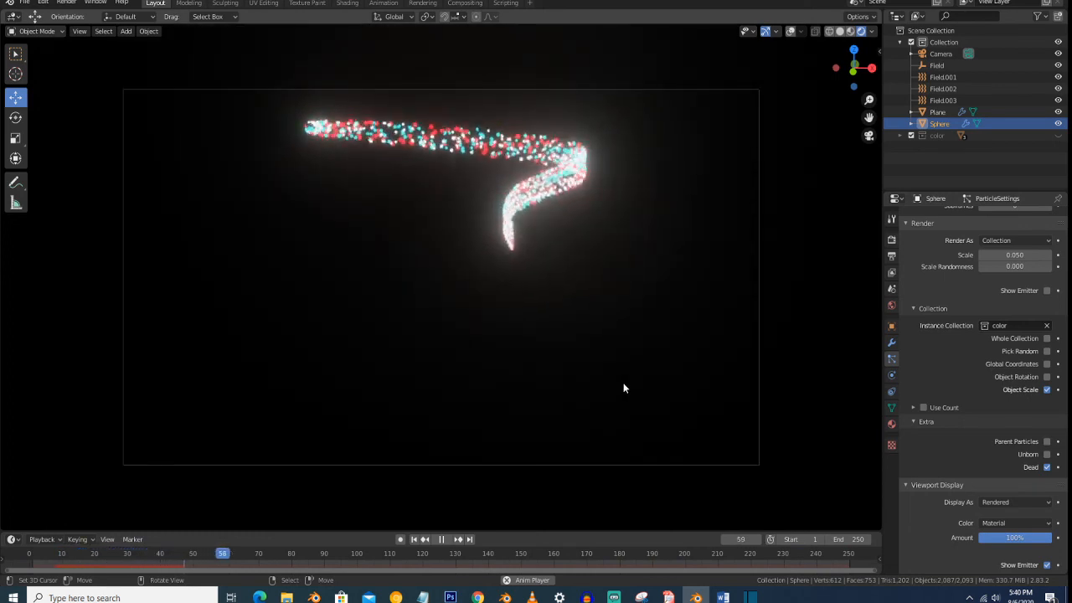